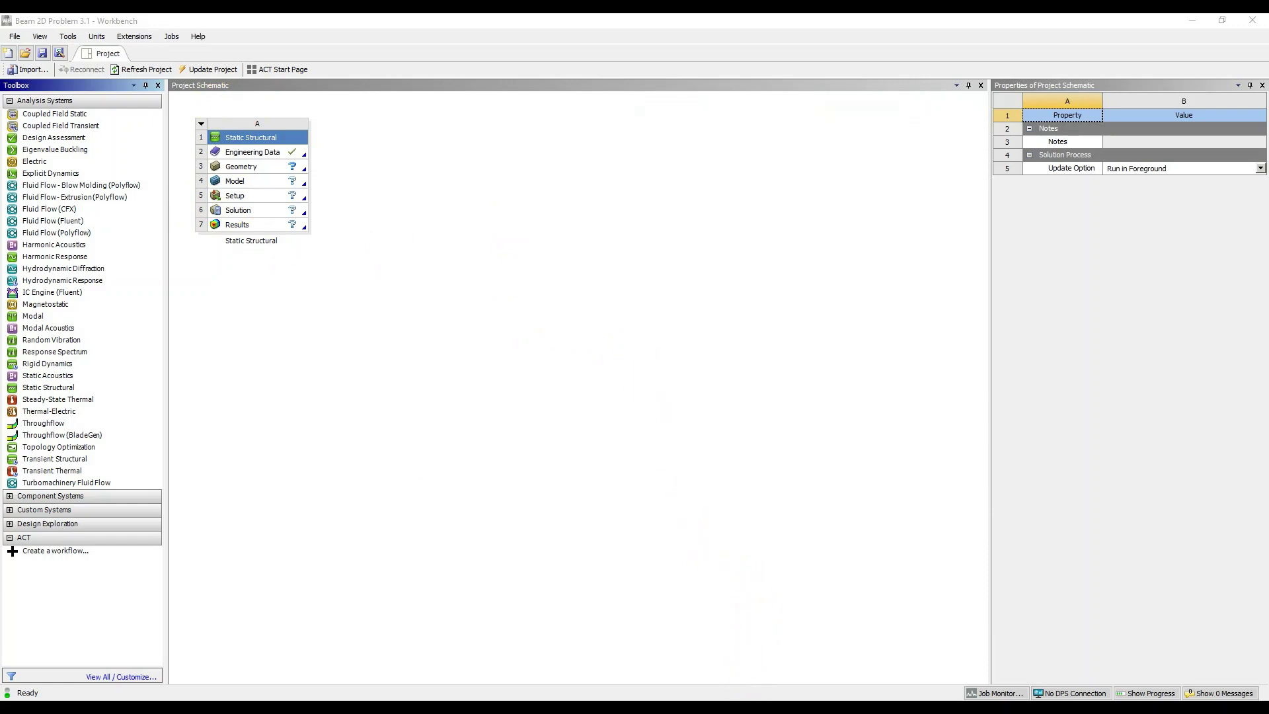
# - Open the Engineering Data of the Static Structural system and inspect Structural Steel's Young's Modulus and Poisson's Ratio
pyautogui.click(749, 699)
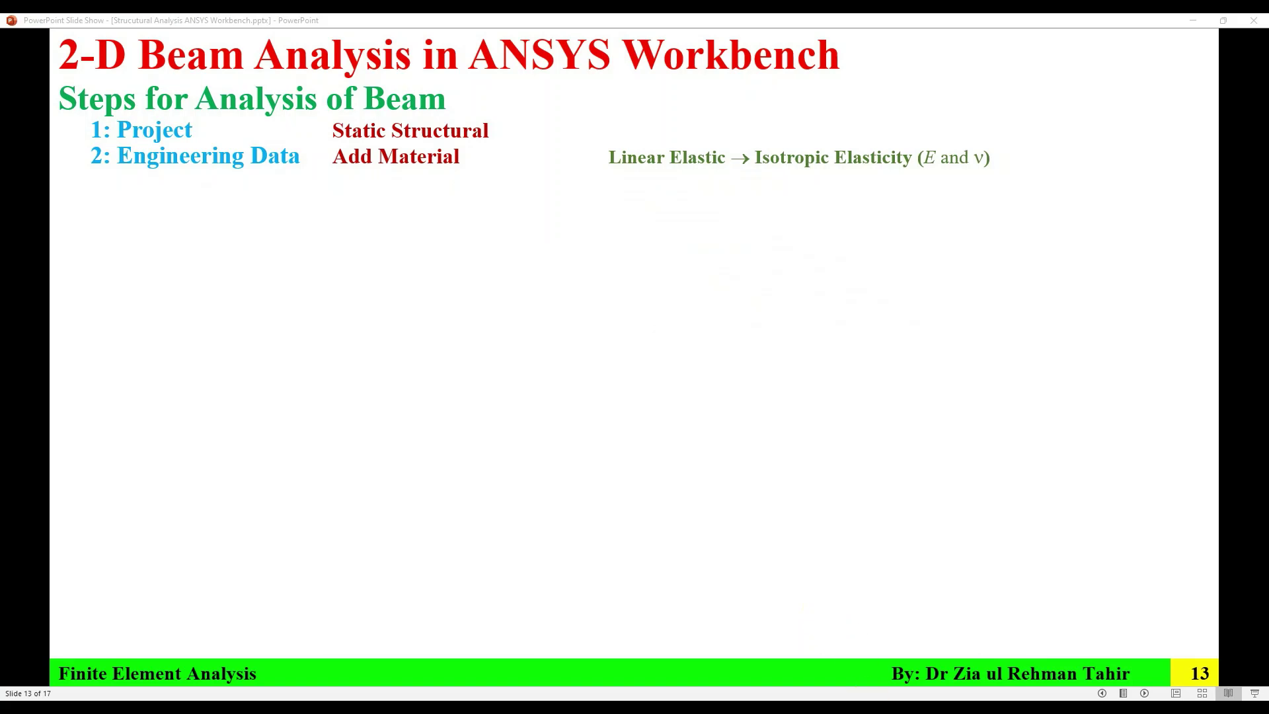
pyautogui.hotkey('alt', 'Tab')
pyautogui.doubleClick(269, 153)
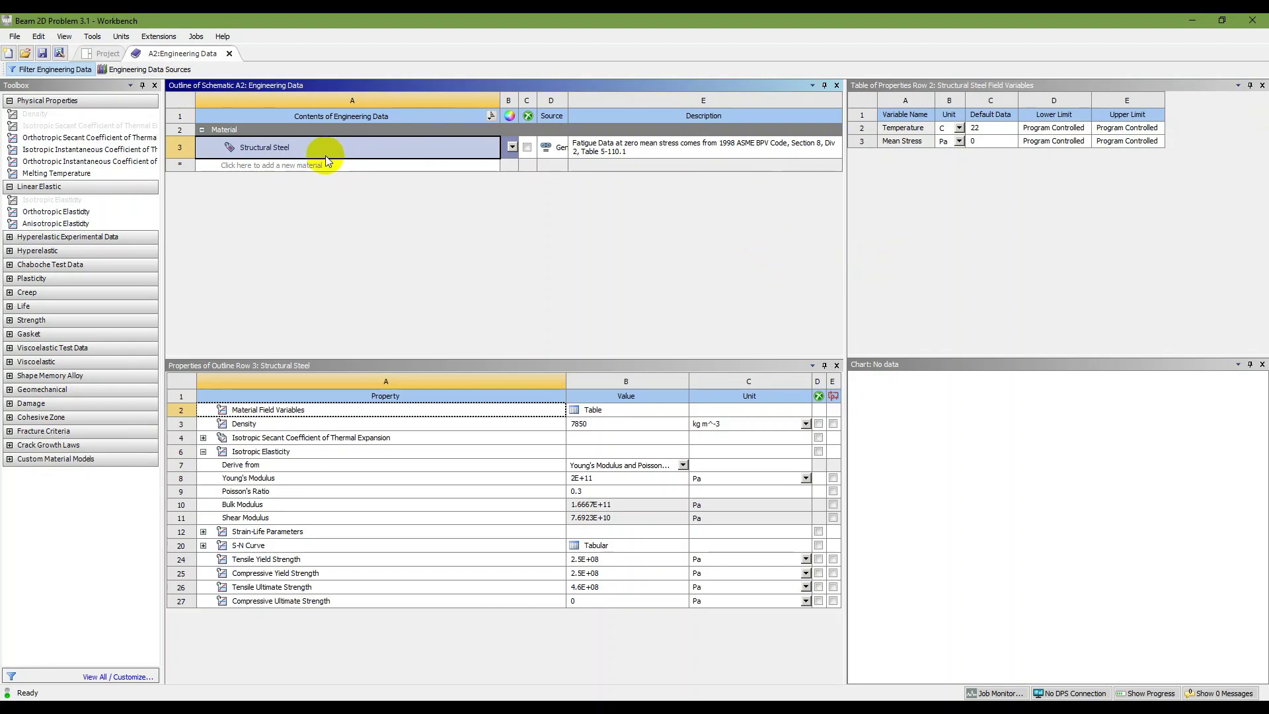
pyautogui.click(585, 491)
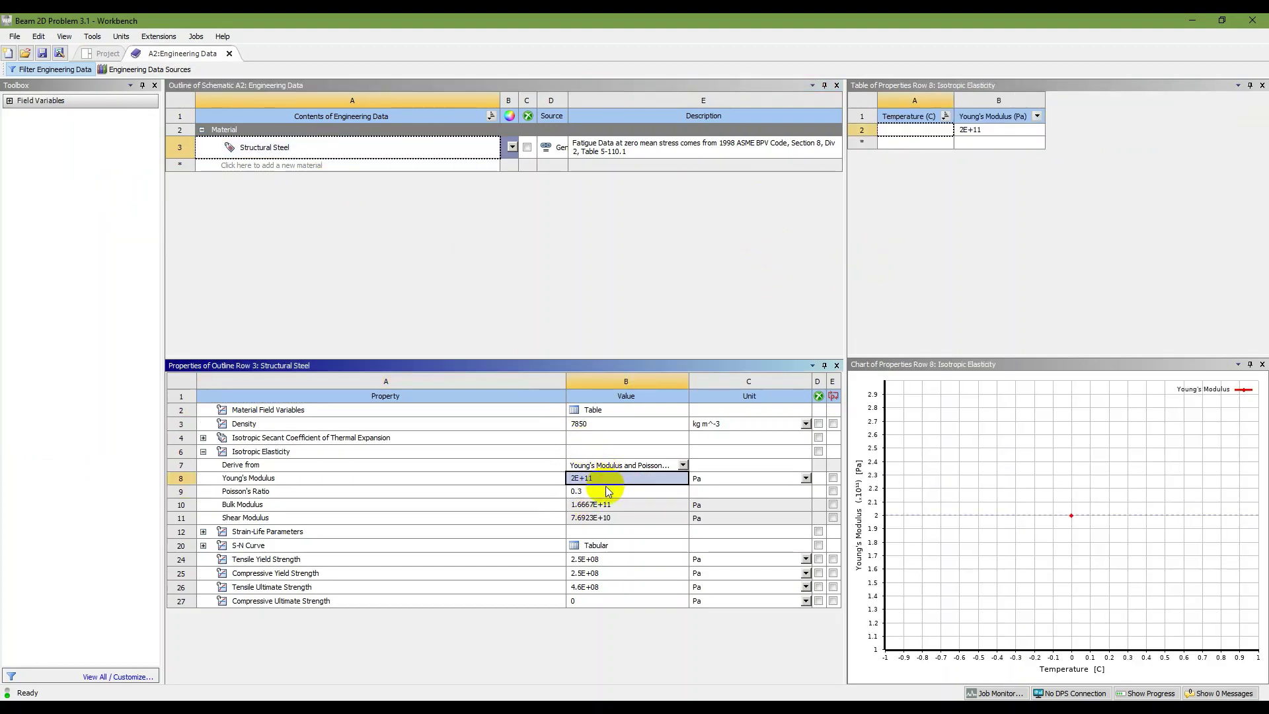
pyautogui.click(604, 479)
pyautogui.click(603, 490)
pyautogui.click(606, 479)
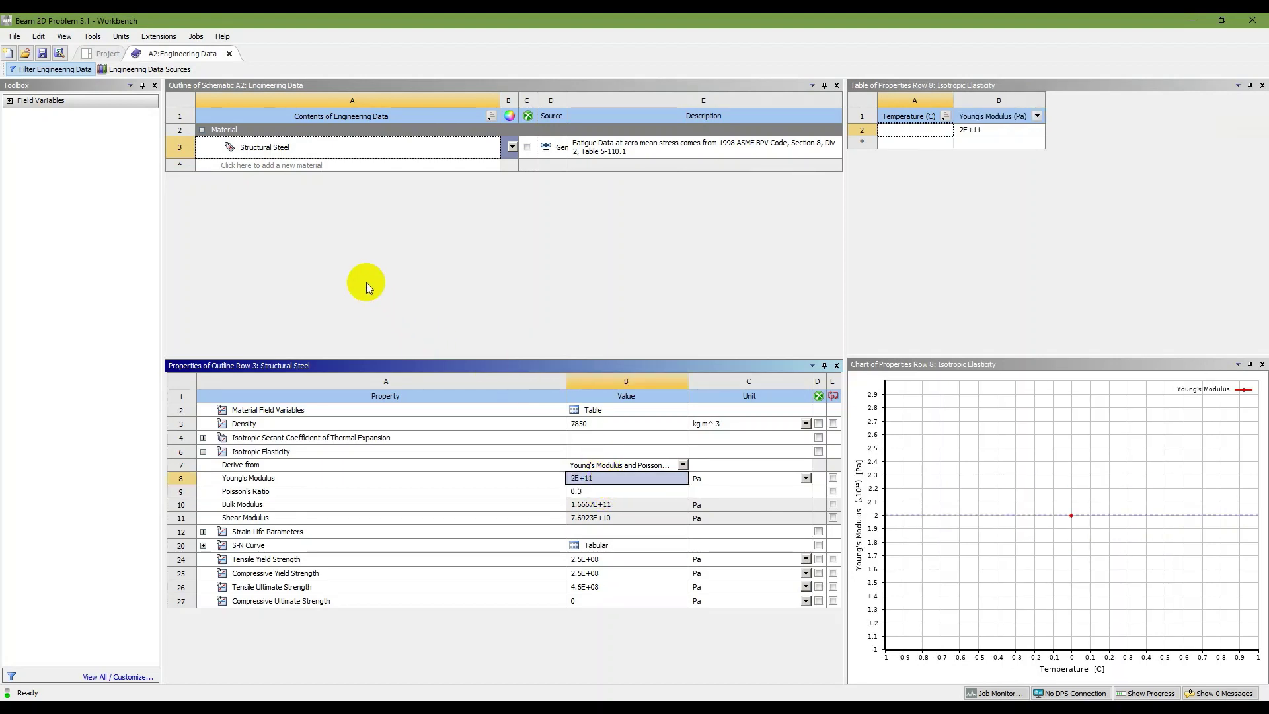
# - Add a new material named Steel to the engineering data
pyautogui.click(320, 164)
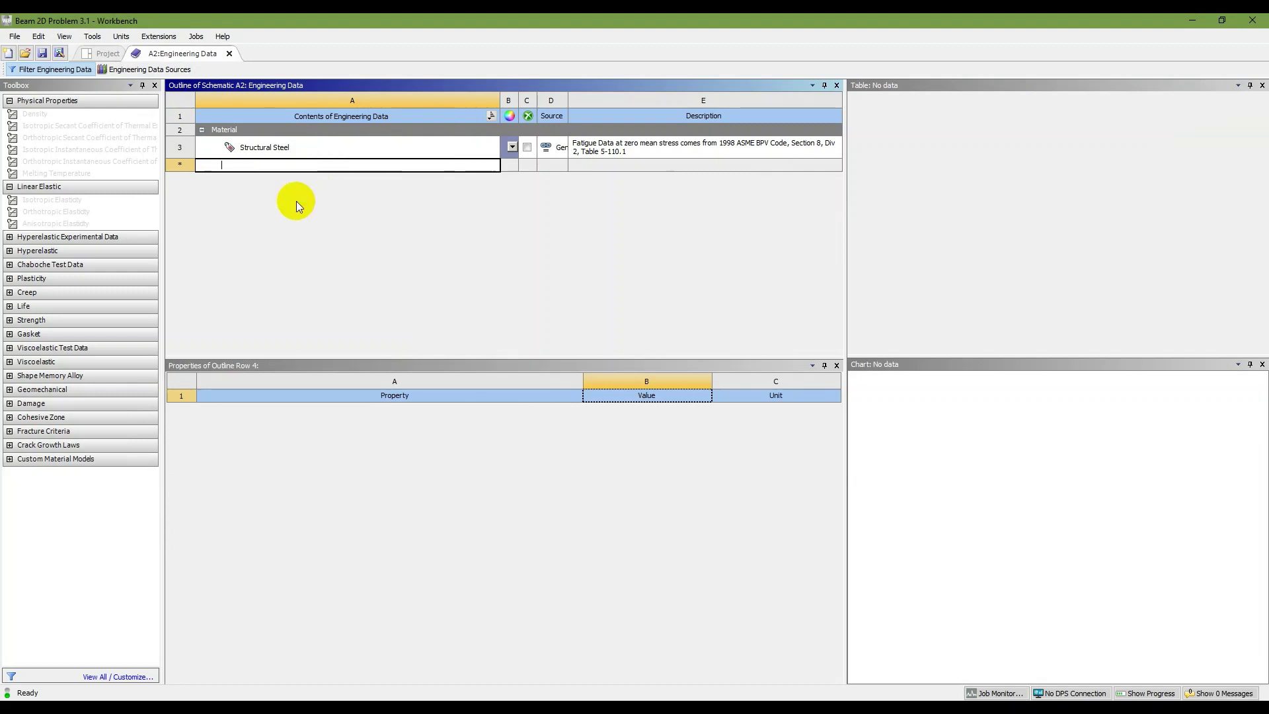
pyautogui.press('Escape')
pyautogui.click(250, 167)
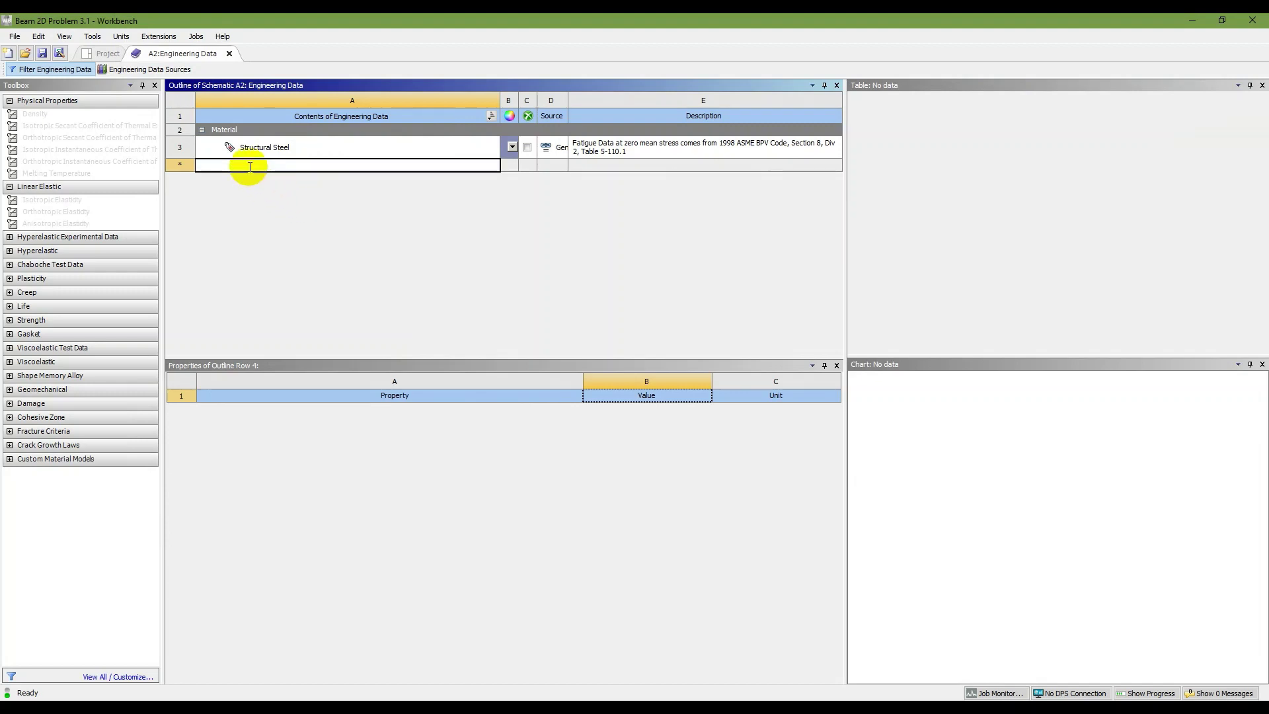
pyautogui.press('Escape')
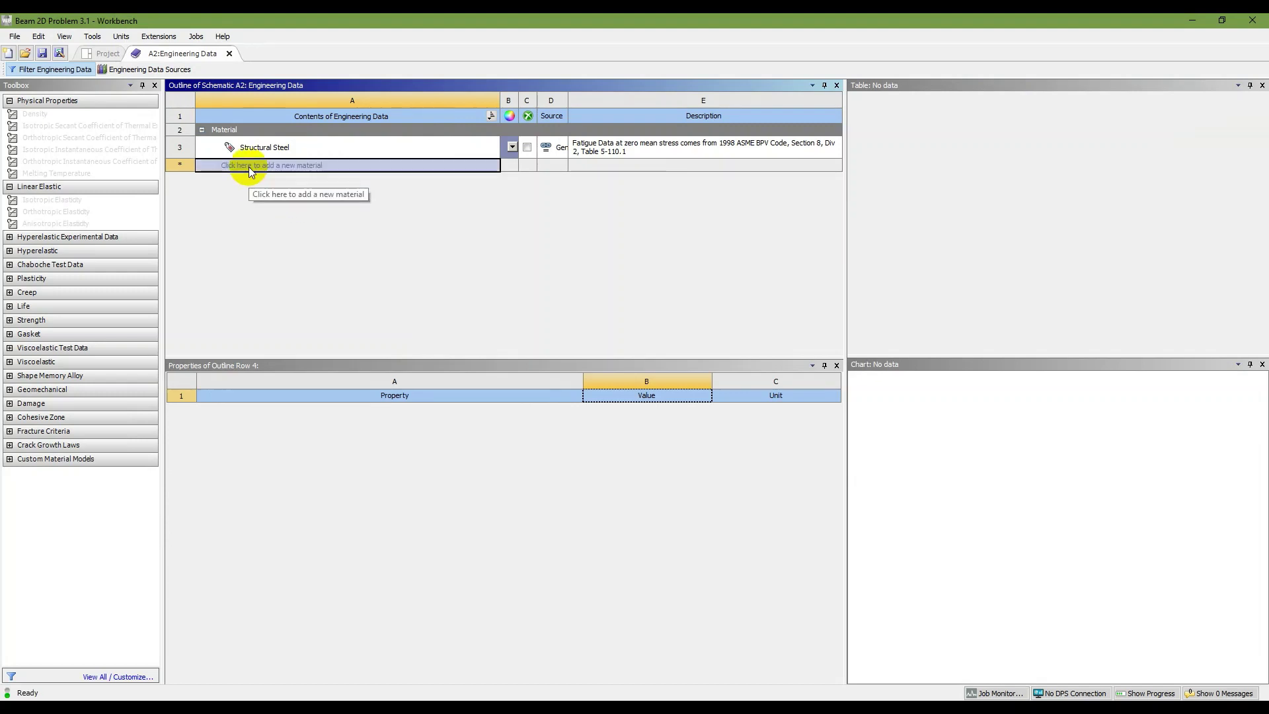
pyautogui.write('Steel')
pyautogui.press('Return')
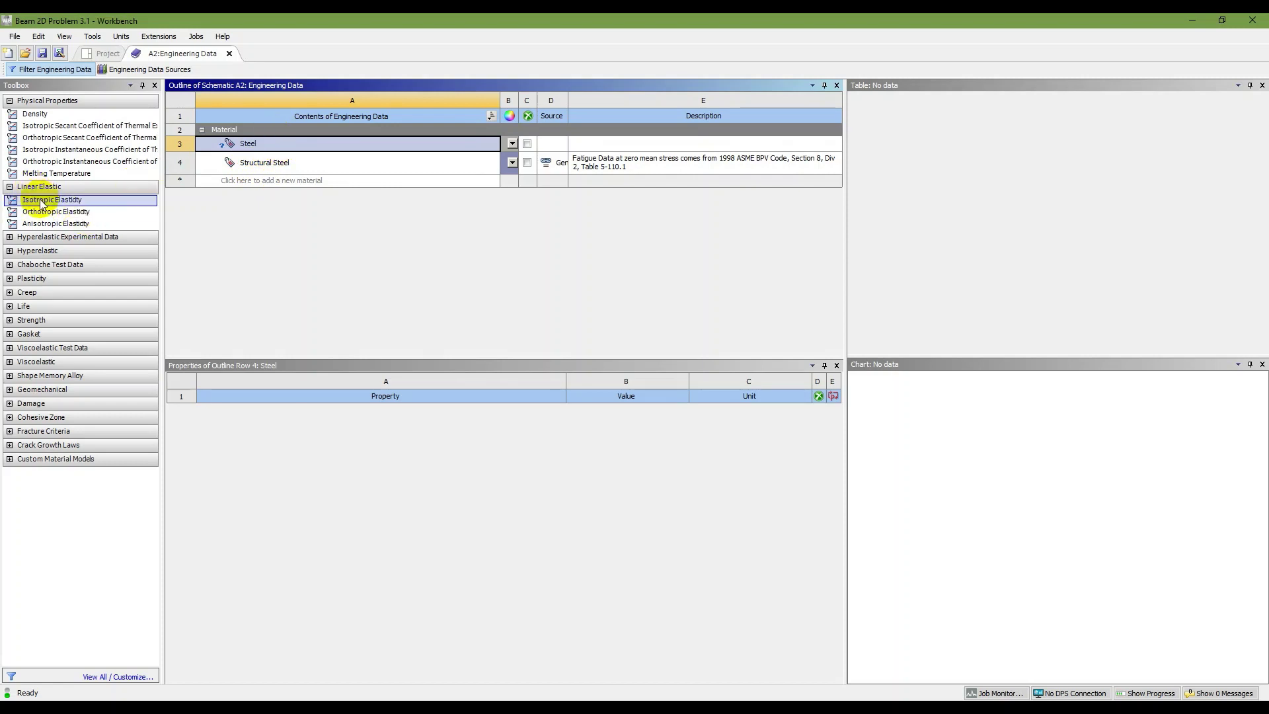
# - Give the Steel material Isotropic Elasticity with a Young's Modulus of 200e9 Pa and a Poisson's Ratio of 0.3
pyautogui.moveTo(41, 199); pyautogui.dragTo(236, 141)
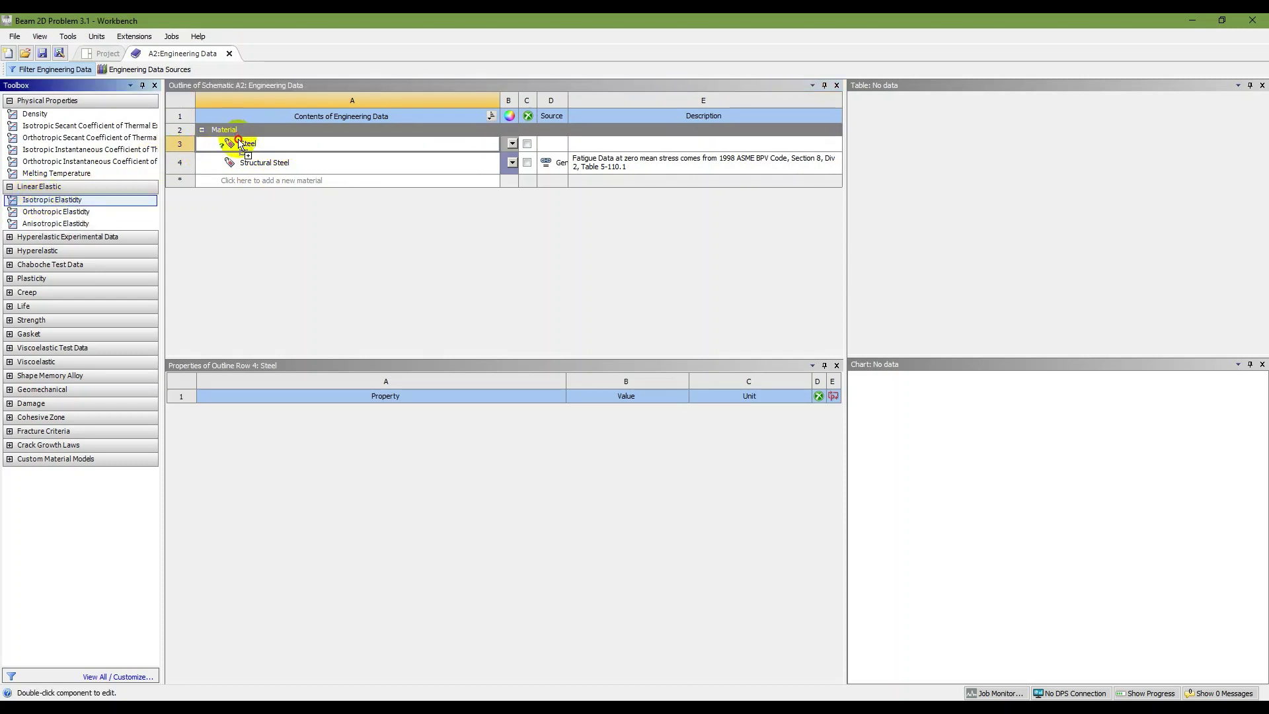
pyautogui.click(638, 449)
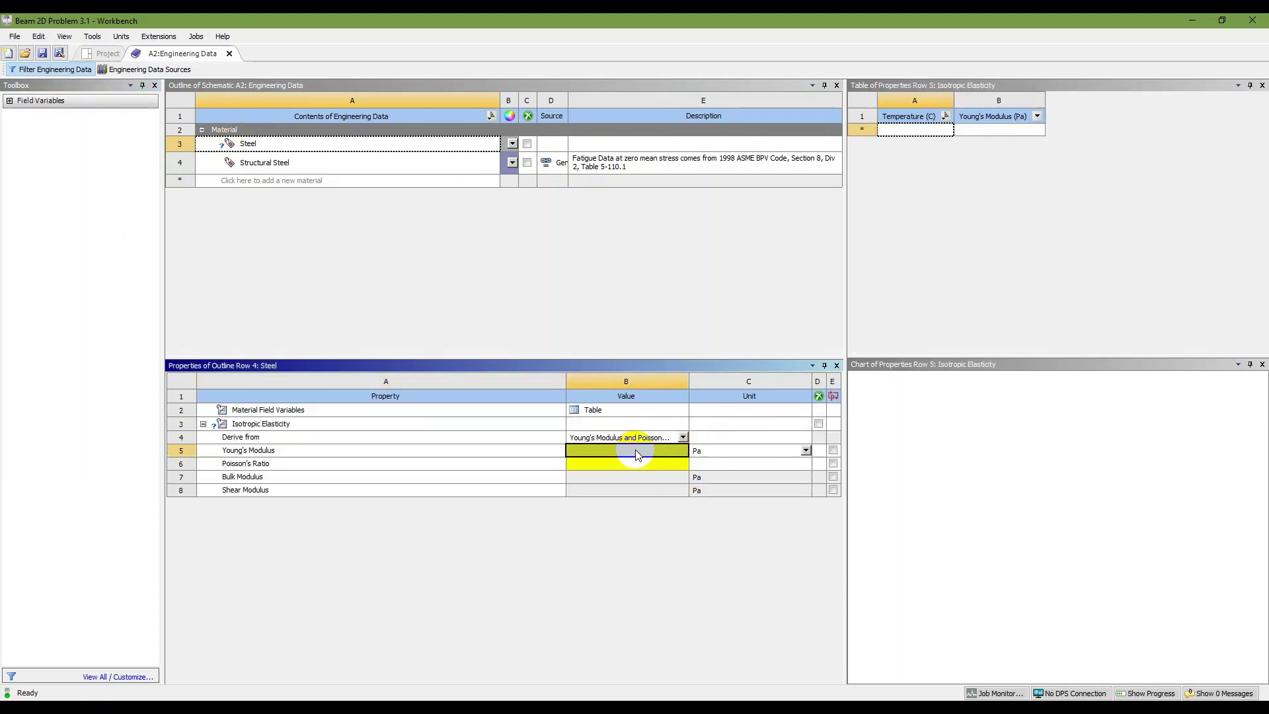
pyautogui.click(805, 450)
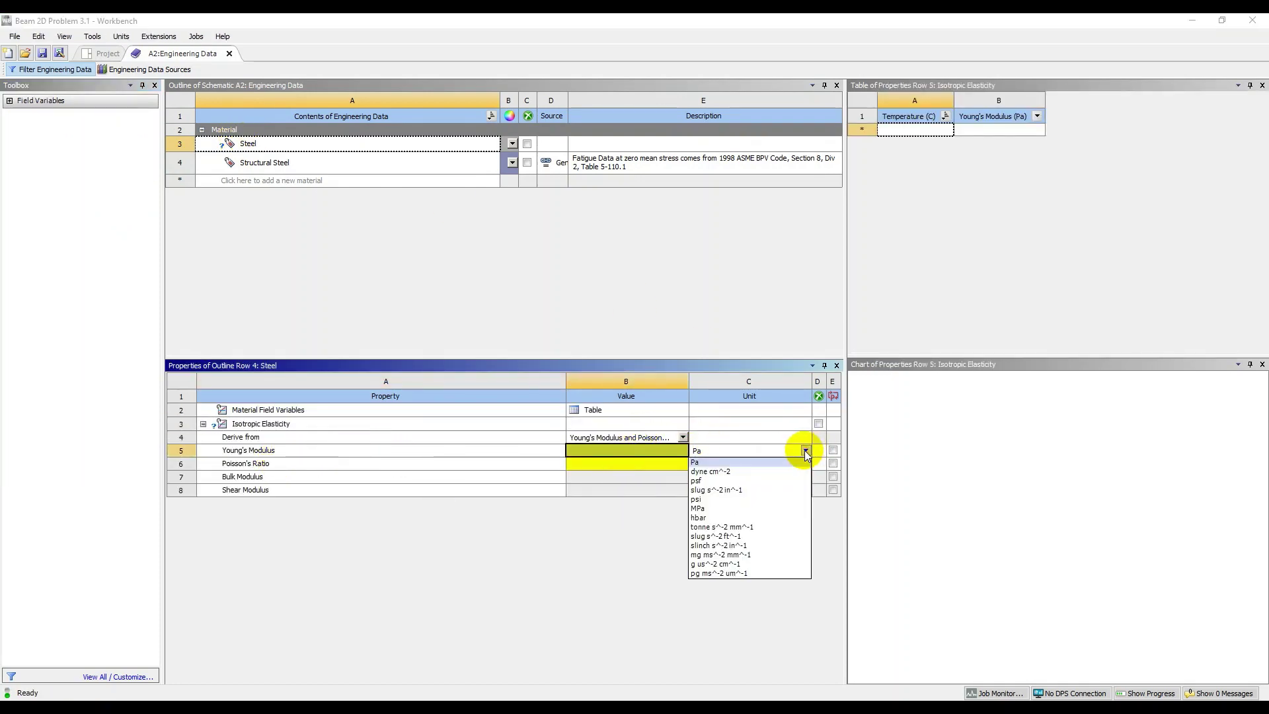
pyautogui.click(748, 451)
pyautogui.click(639, 454)
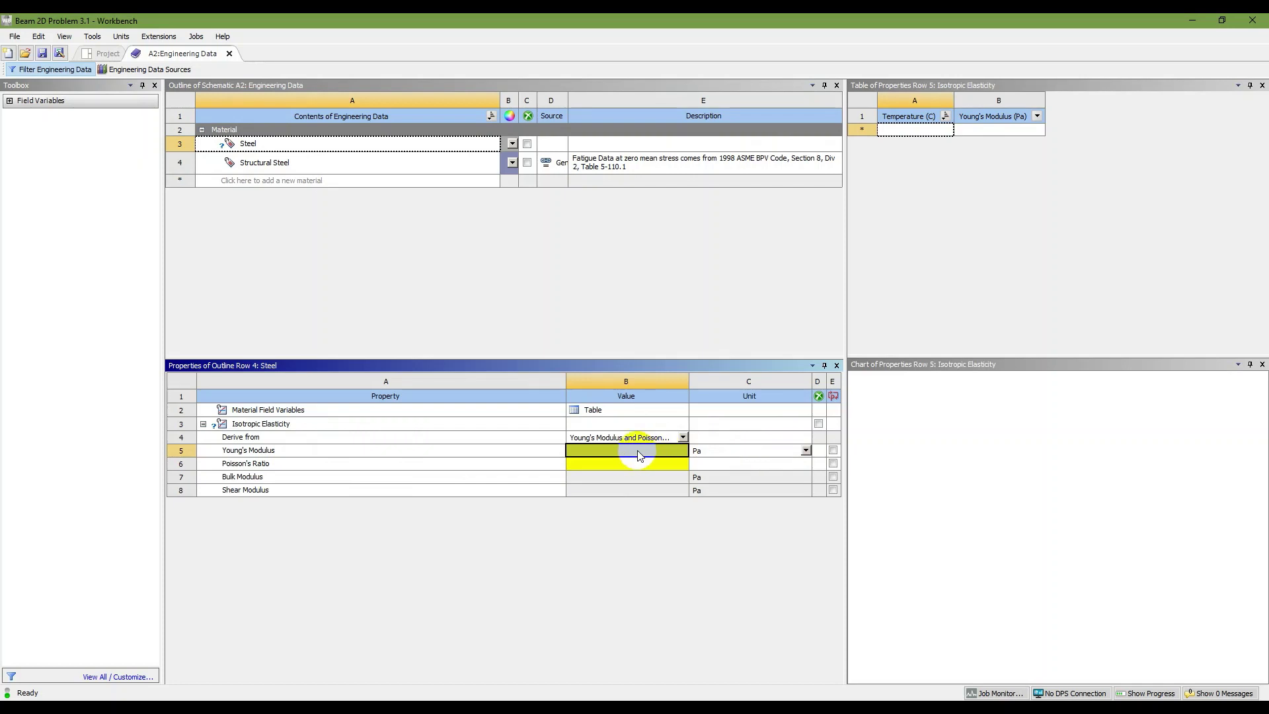
pyautogui.write('200e9')
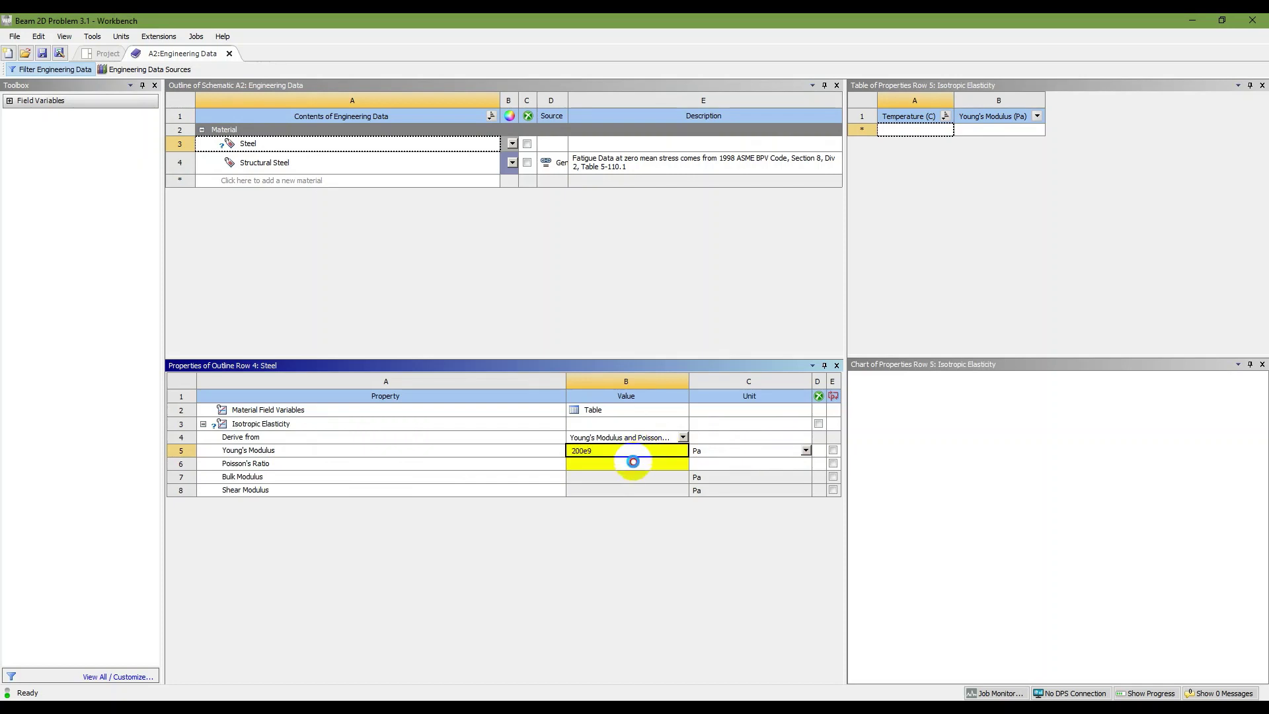
pyautogui.click(631, 465)
pyautogui.write('0.3')
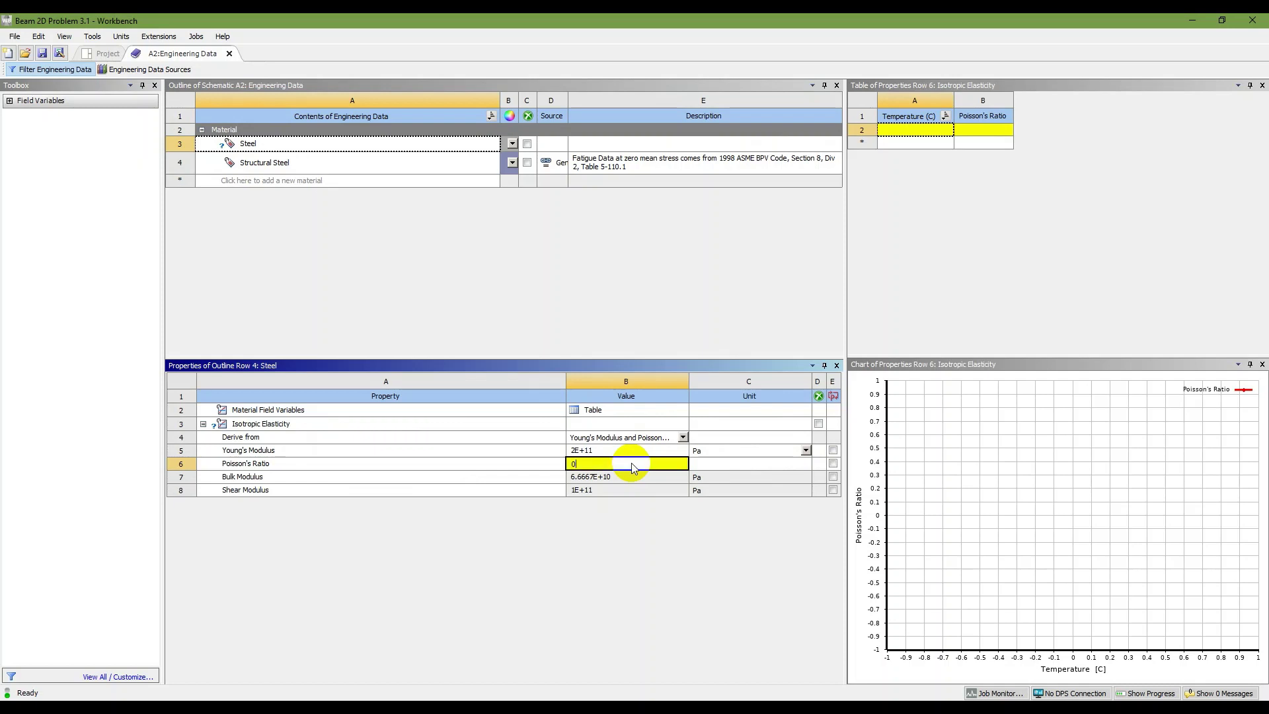
pyautogui.click(643, 573)
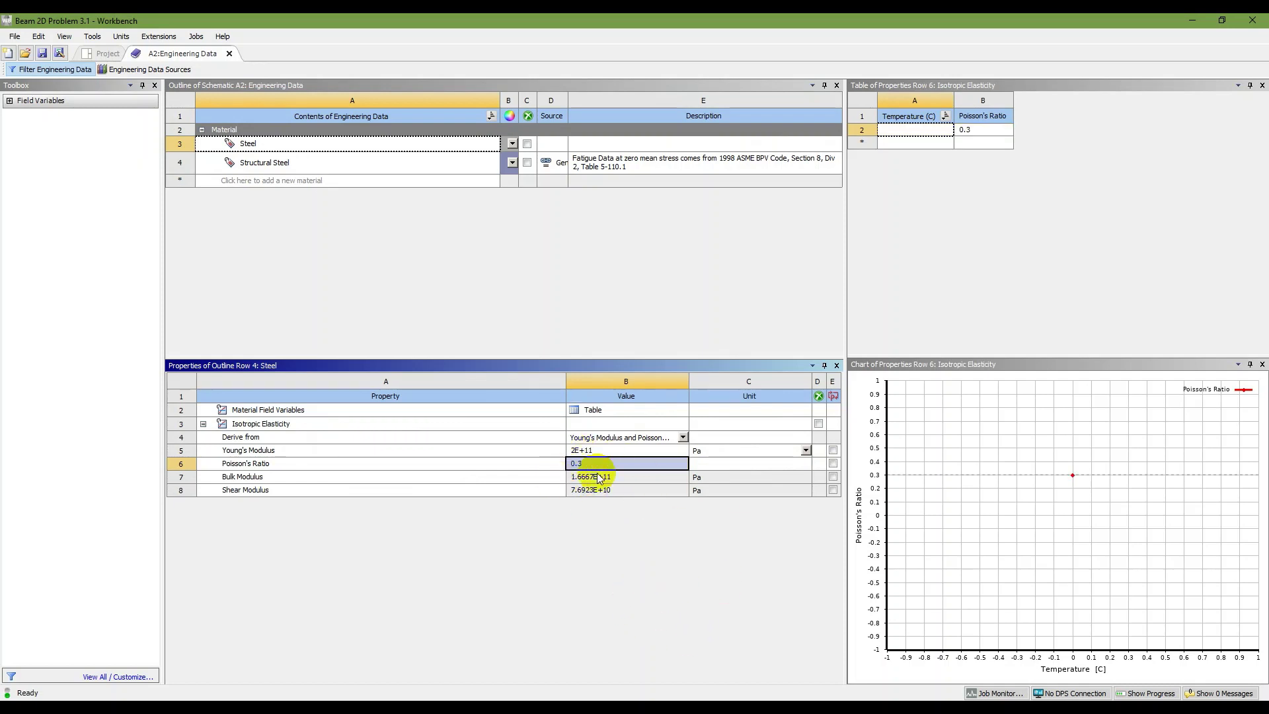
pyautogui.click(607, 451)
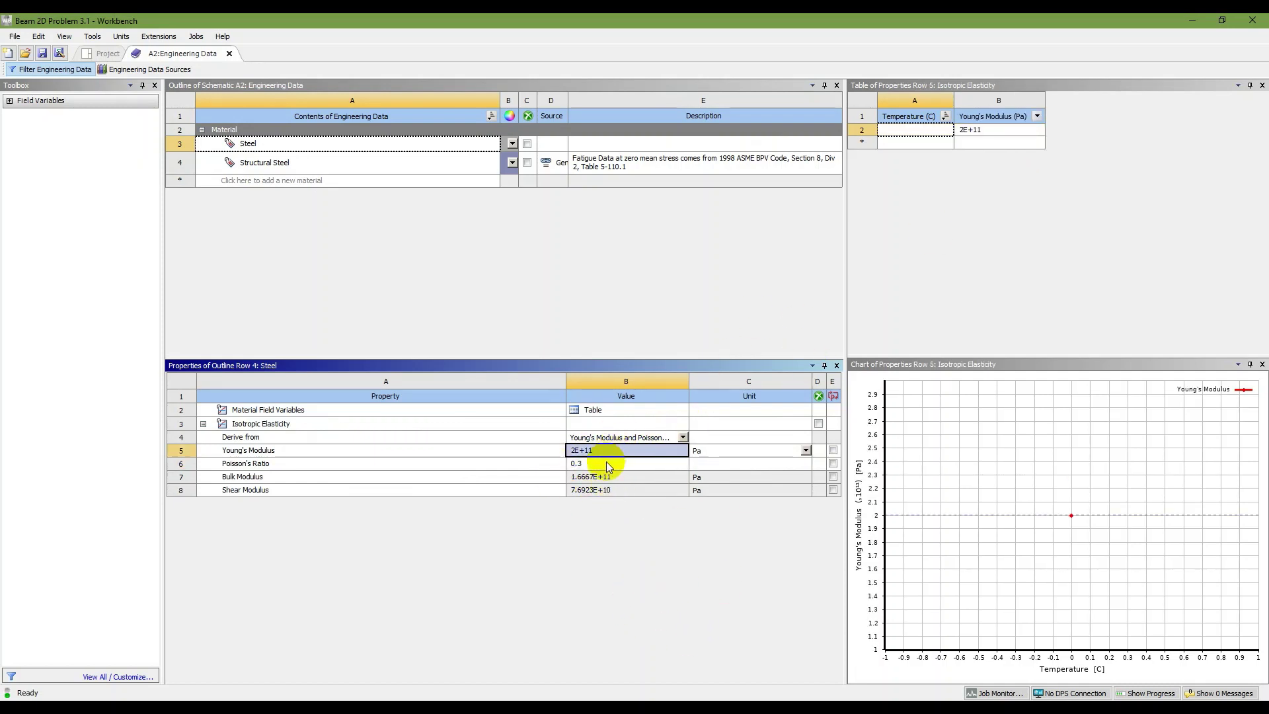
pyautogui.click(606, 463)
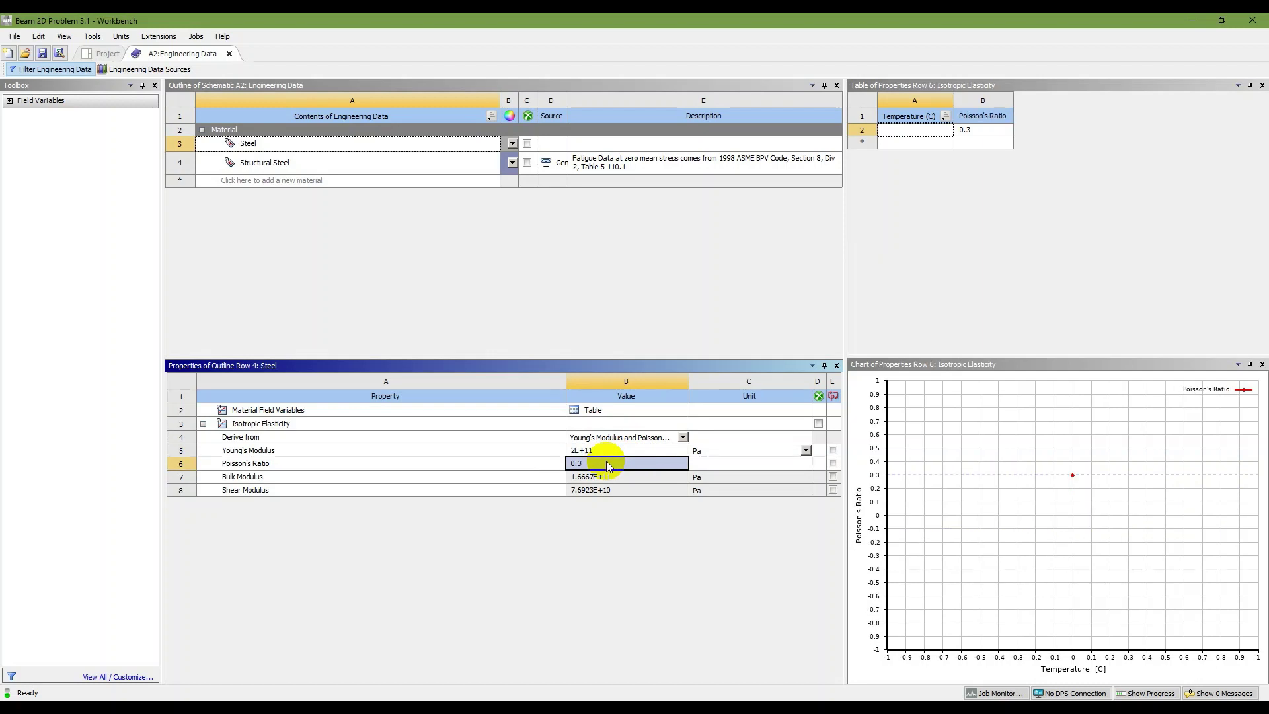
# - Close Engineering Data, consult the geometry instructions on the PowerPoint slide and return to the Workbench project schematic
pyautogui.click(249, 144)
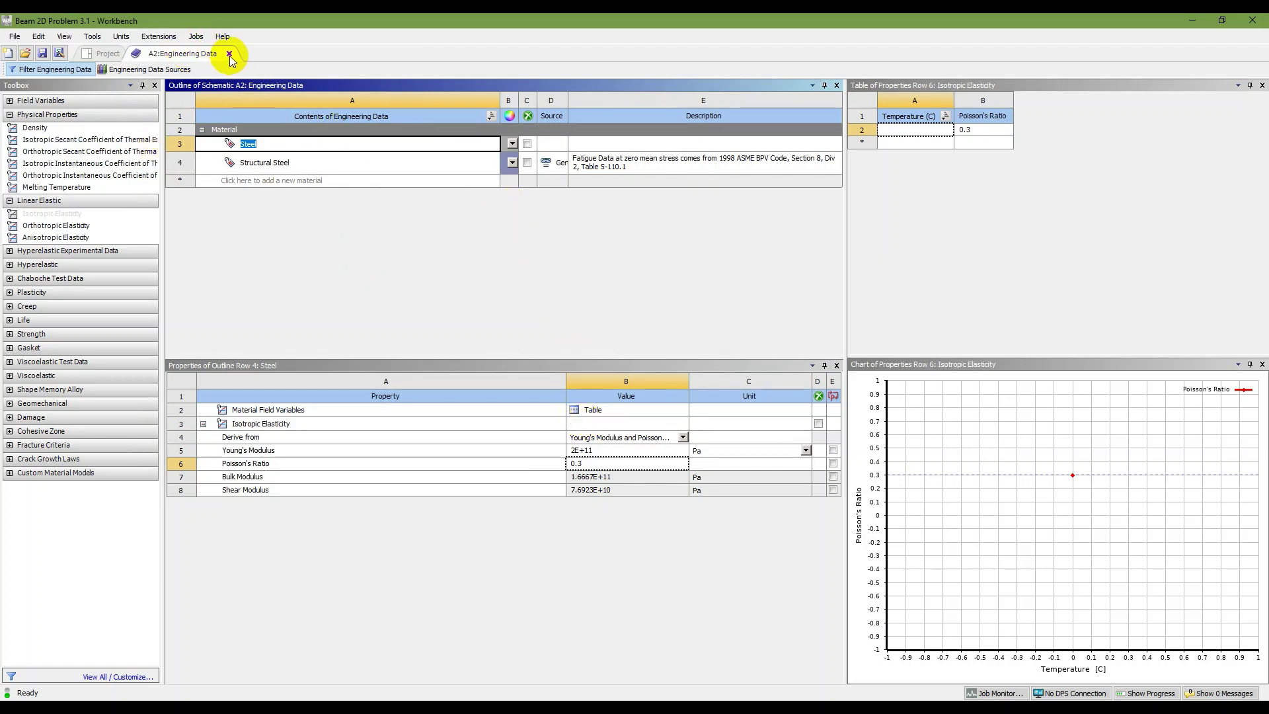
pyautogui.hotkey('alt', 'Tab')
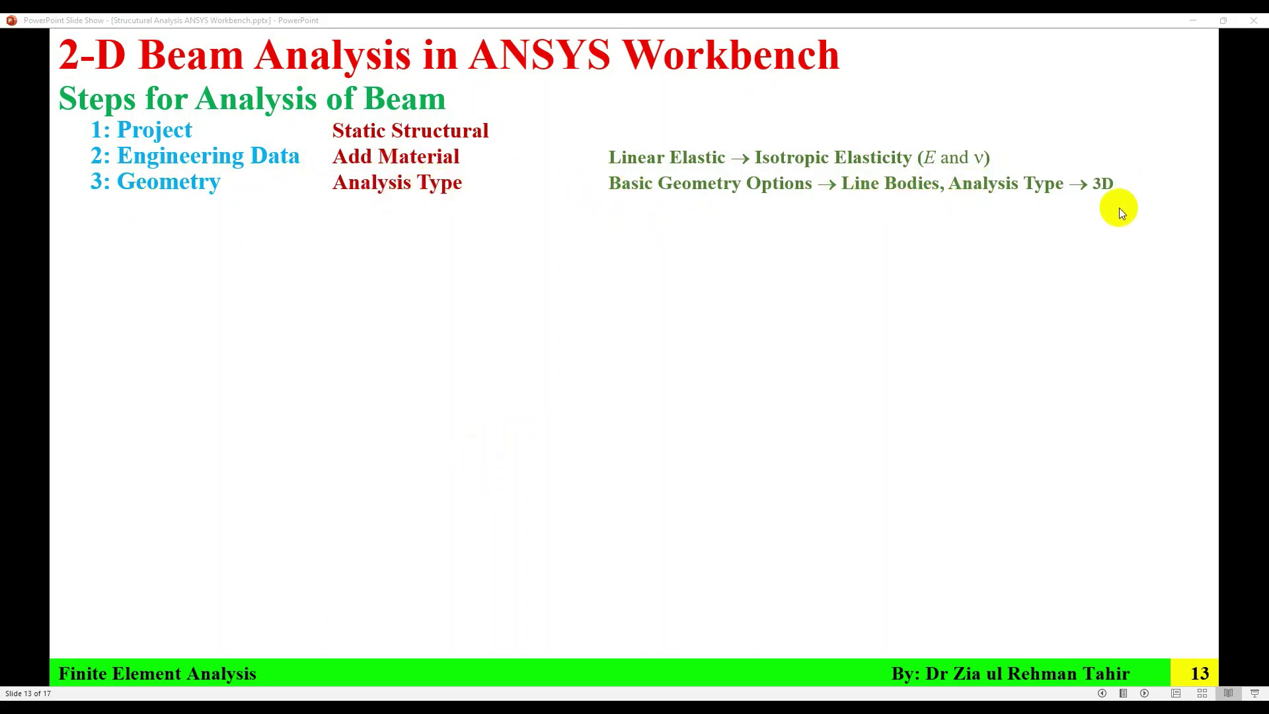
pyautogui.hotkey('alt', 'Tab')
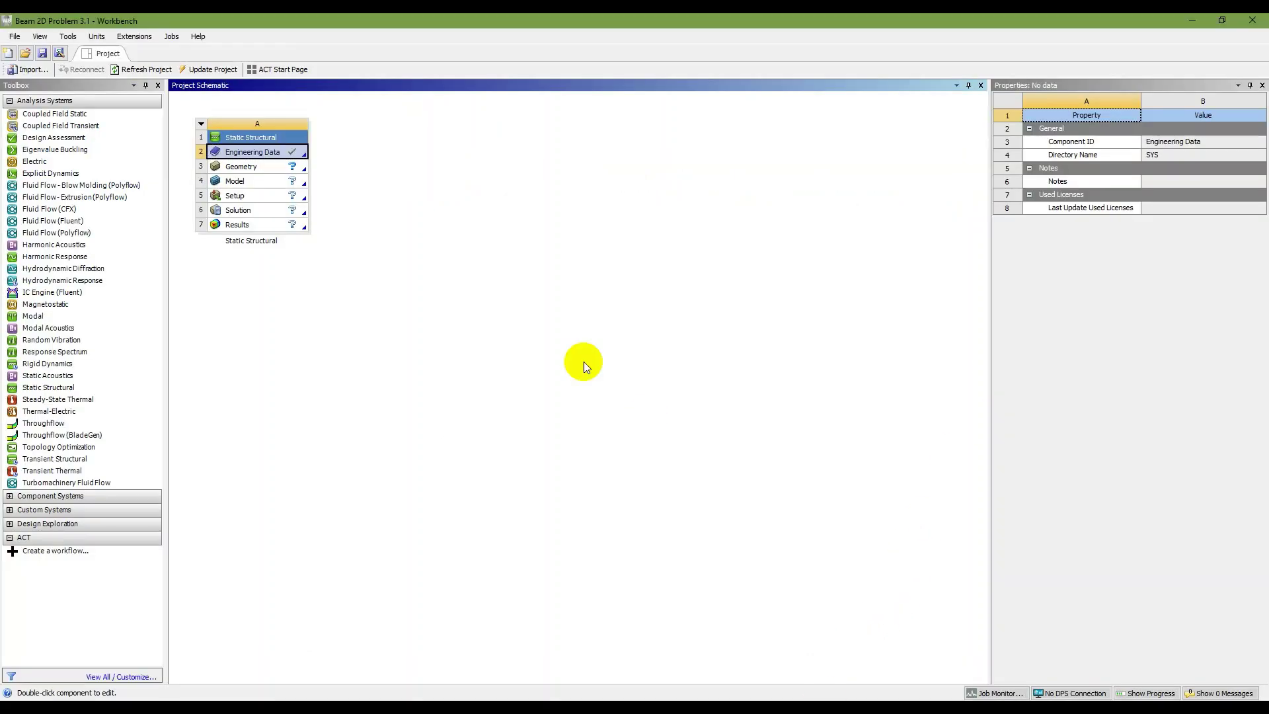
# - Enable Line Bodies for the Geometry component and choose 3D as its Analysis Type
pyautogui.click(276, 166)
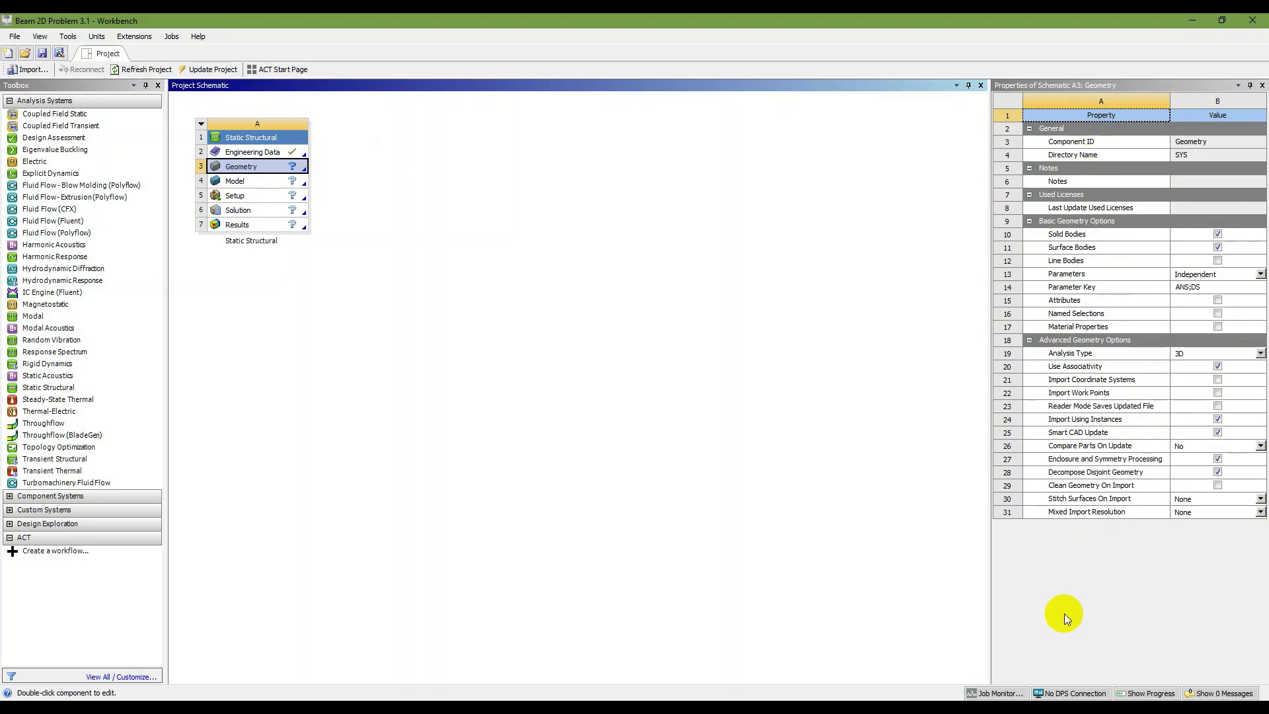
pyautogui.click(40, 36)
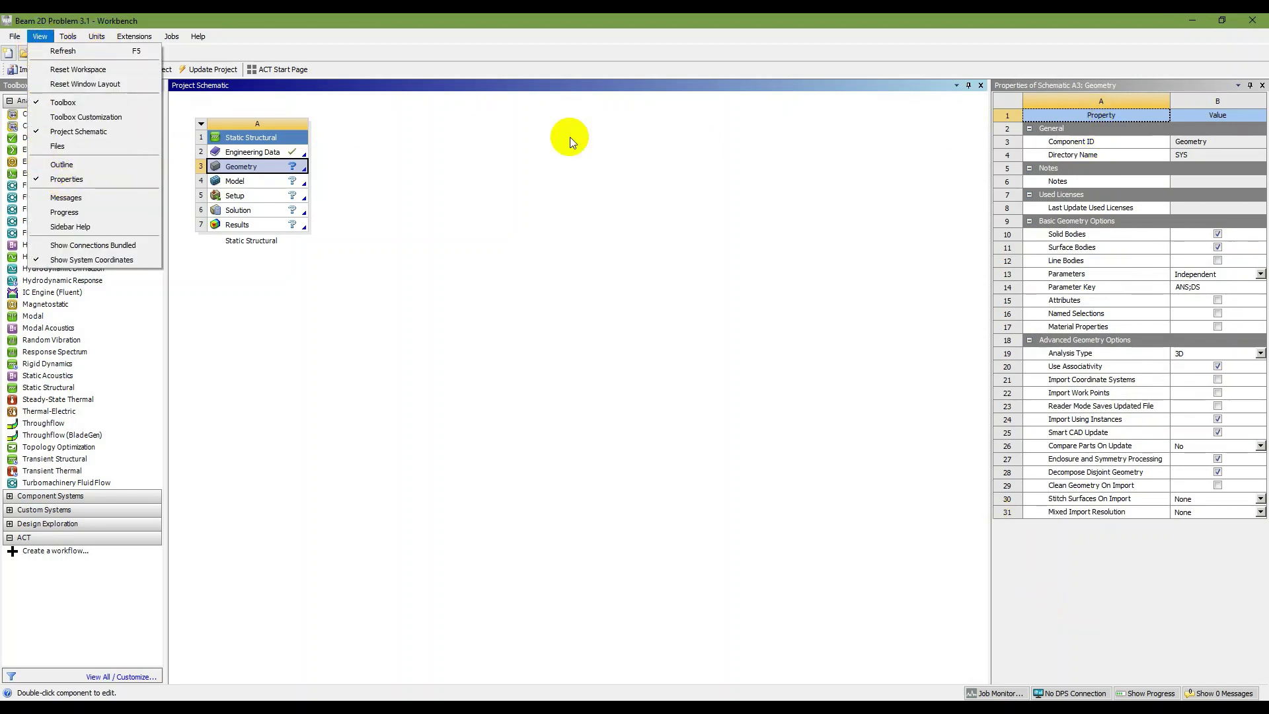
pyautogui.click(1219, 262)
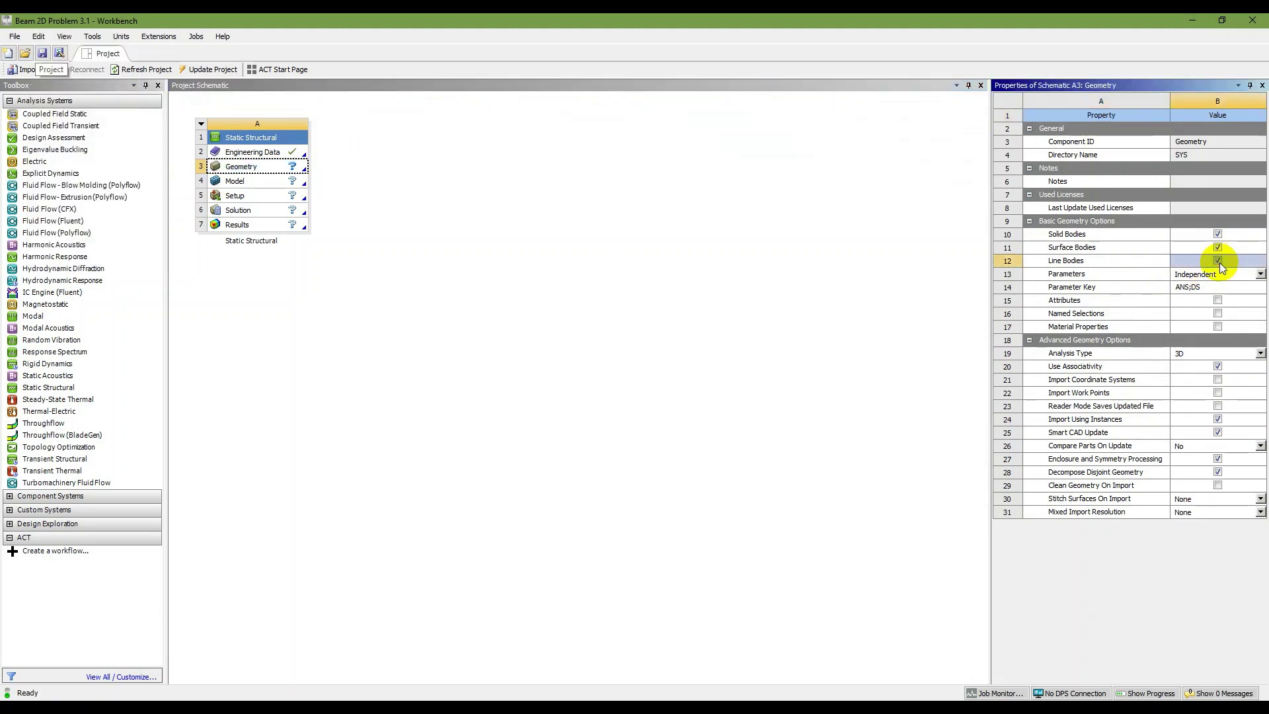
pyautogui.click(1215, 354)
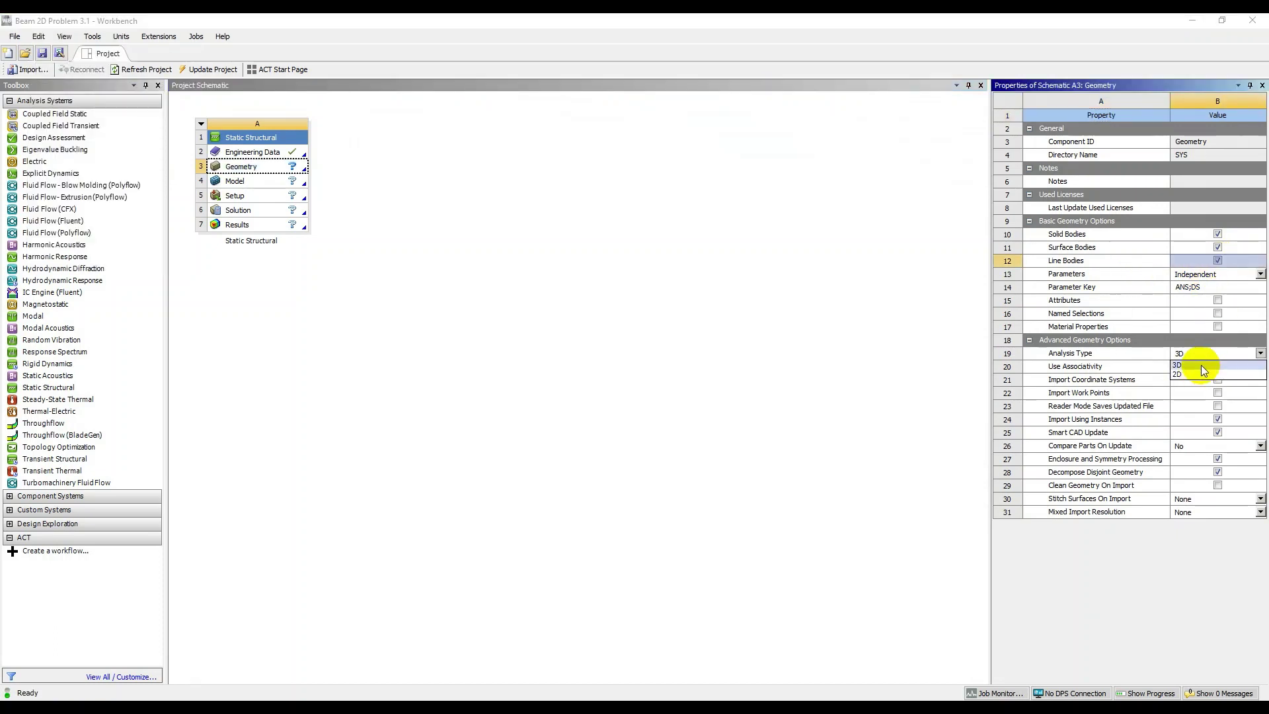
pyautogui.click(1200, 365)
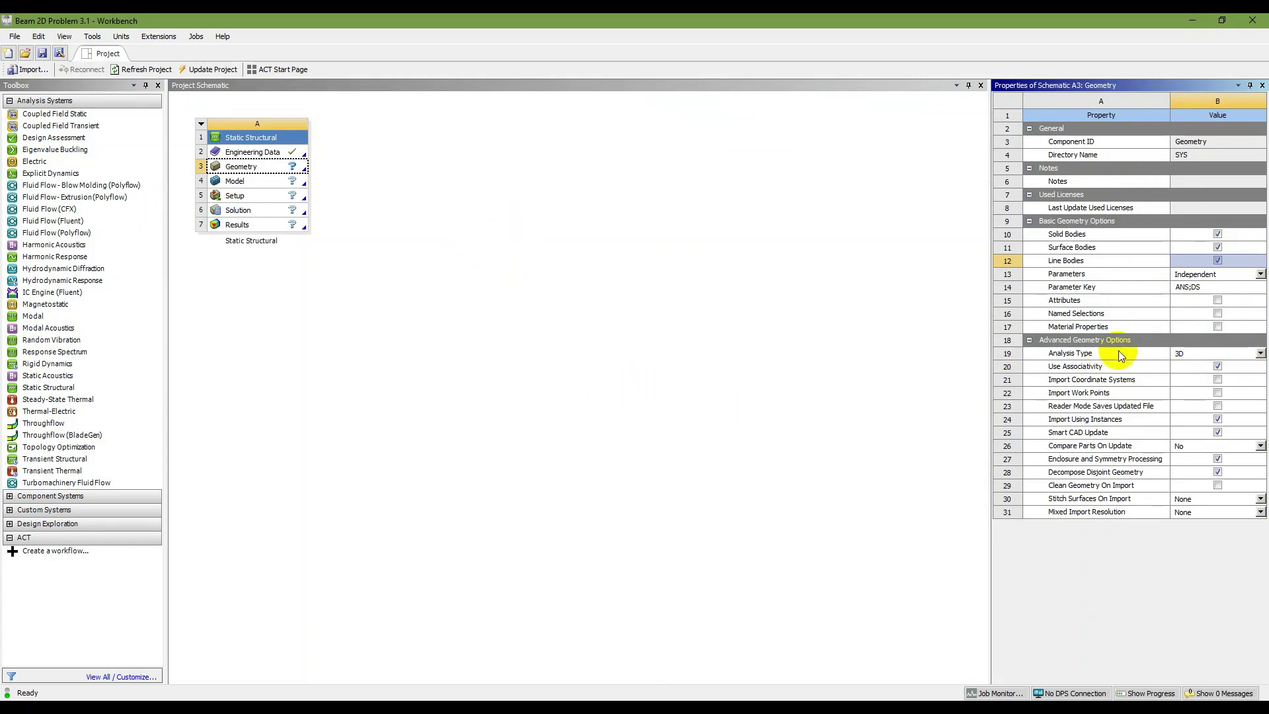
# - Check the next instruction on the PowerPoint slide and create a new DesignModeler geometry for the Static Structural system in Workbench
pyautogui.click(241, 166)
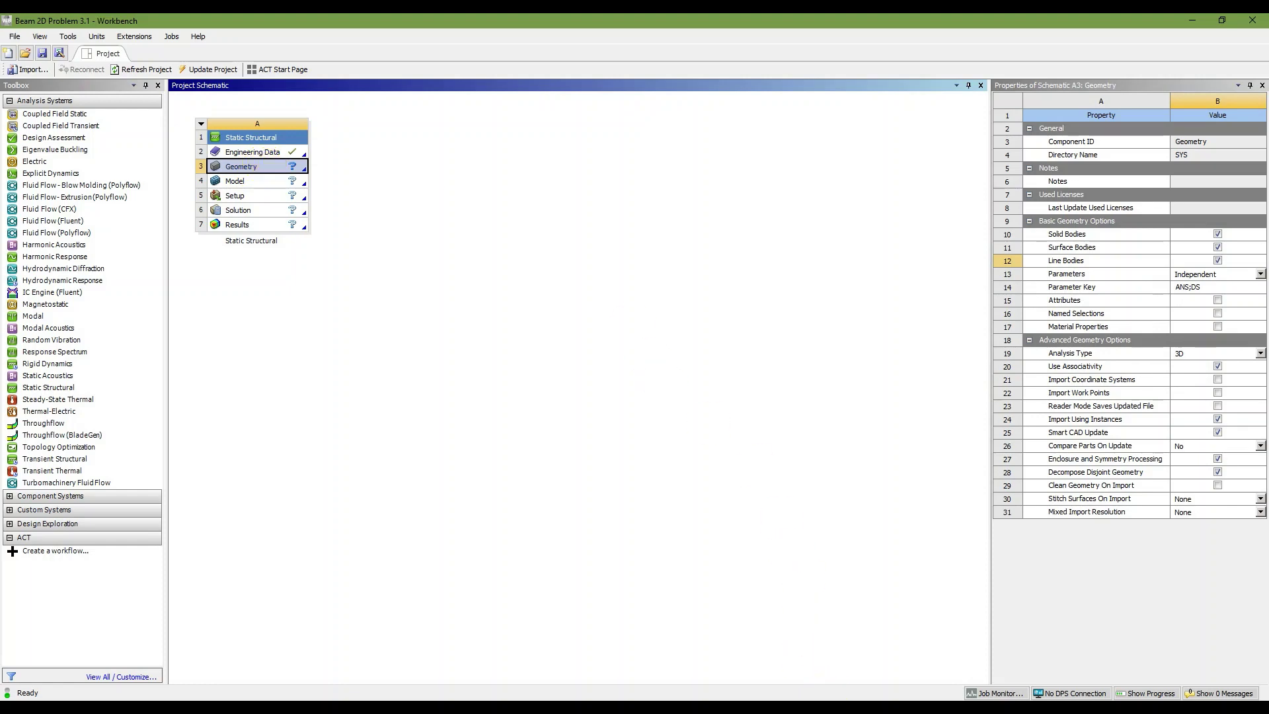
pyautogui.hotkey('alt', 'Tab')
pyautogui.click(541, 344)
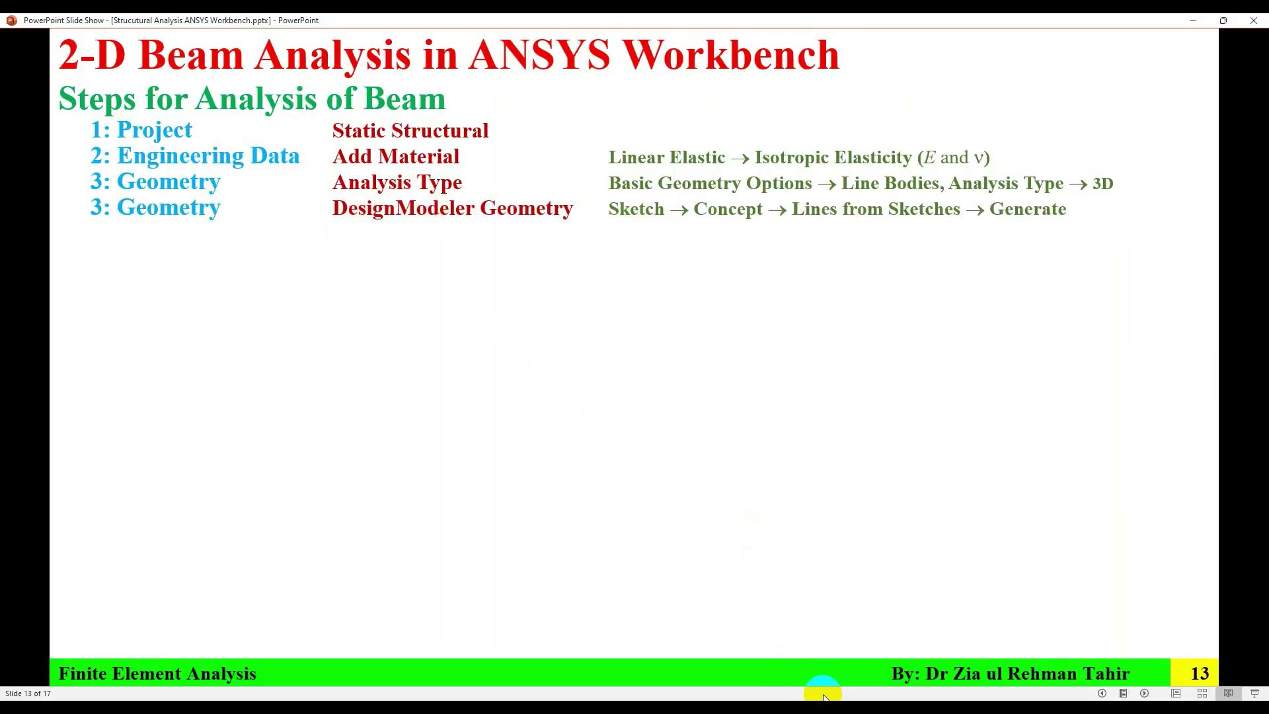
pyautogui.hotkey('alt', 'Tab')
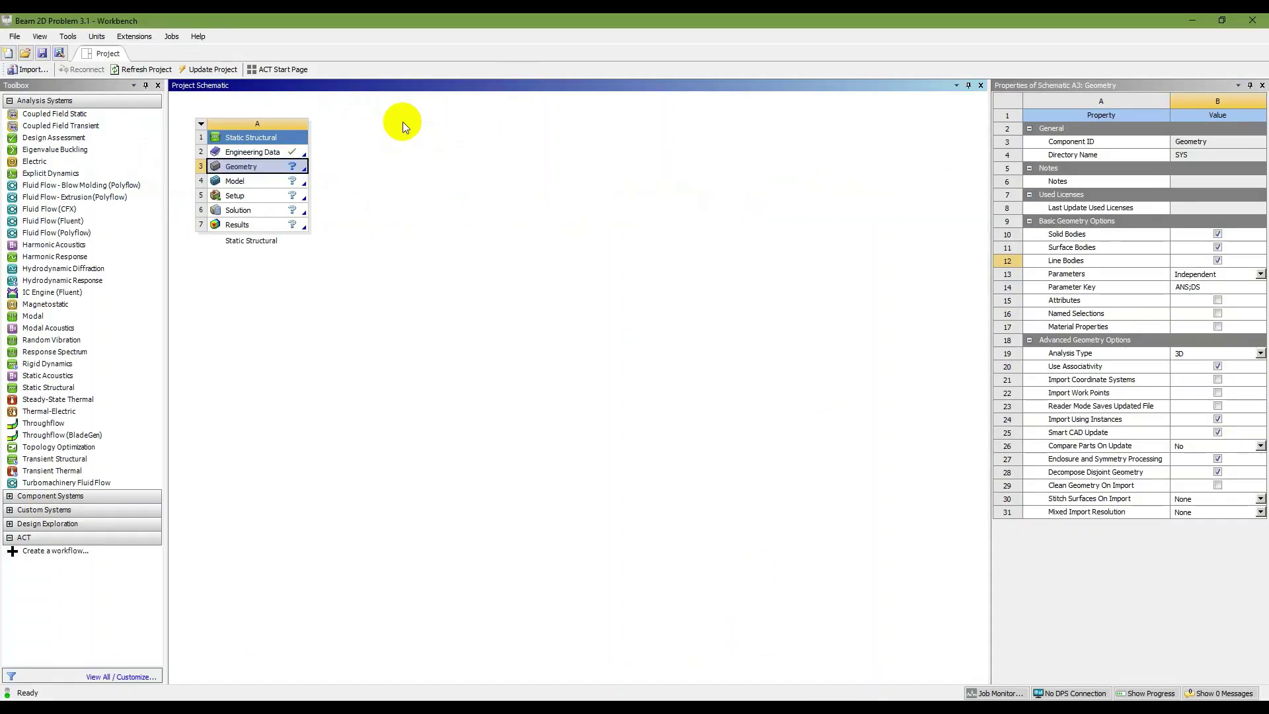
pyautogui.rightClick(262, 170)
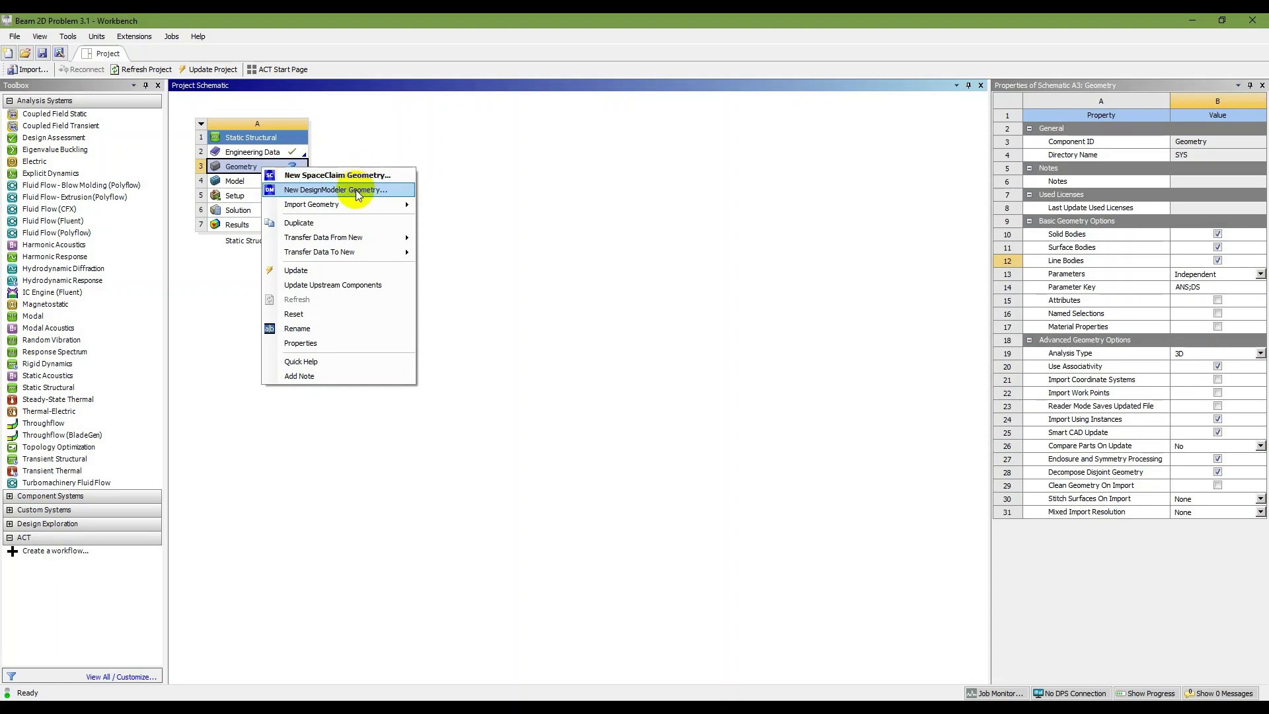
pyautogui.click(356, 189)
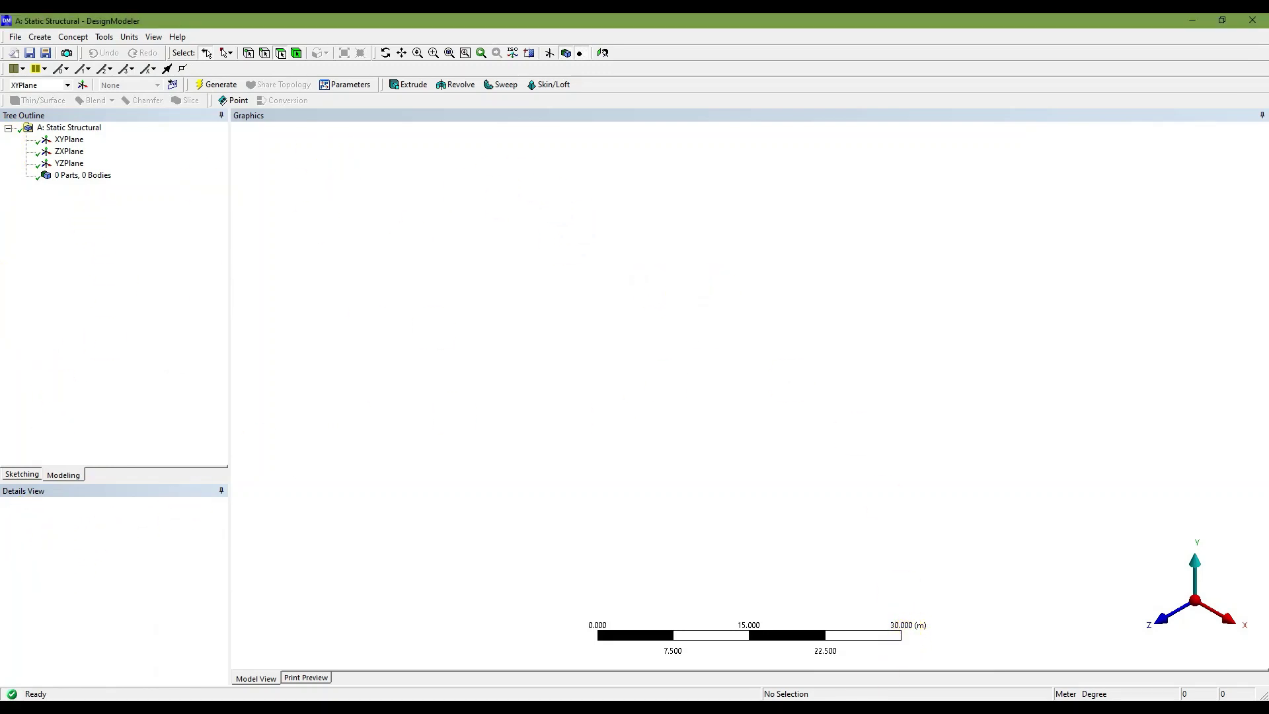
# - Switch to the PowerPoint slides, examine the overhanging beam problem's dimensions, supports and loads, and return to DesignModeler
pyautogui.hotkey('alt', 'Tab')
pyautogui.hotkey('alt', 'Tab')
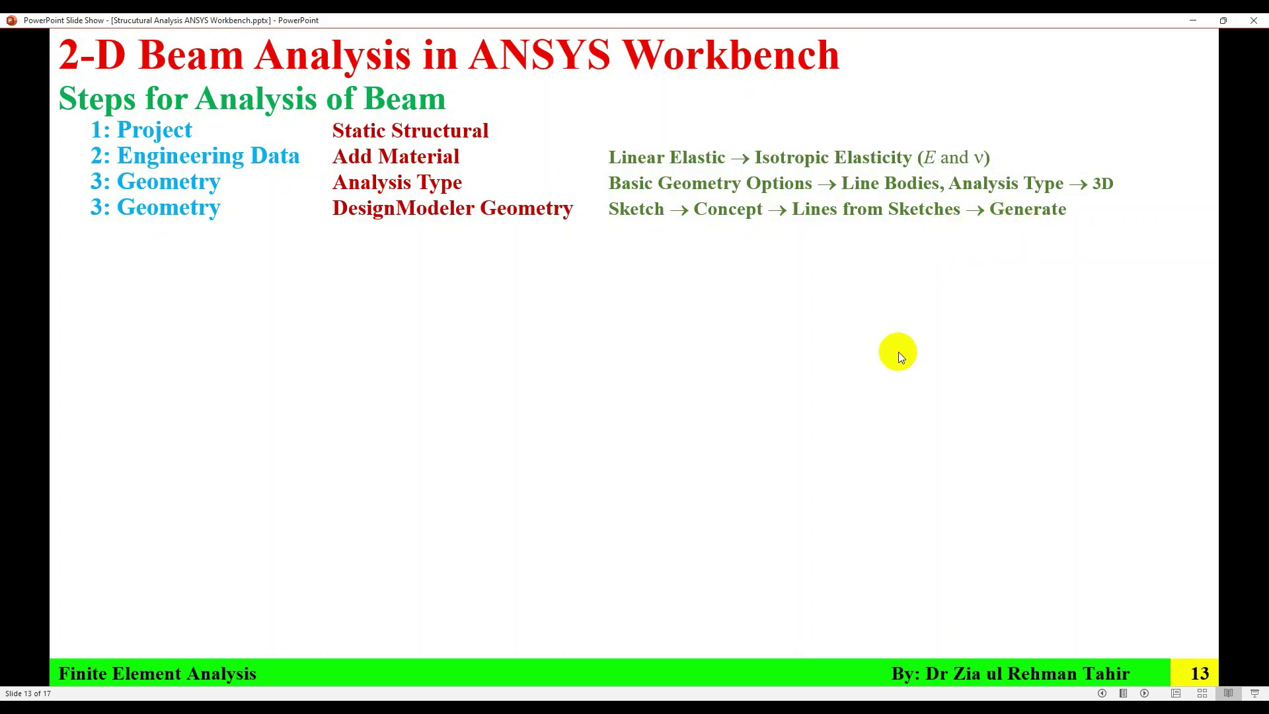
pyautogui.press('Left')
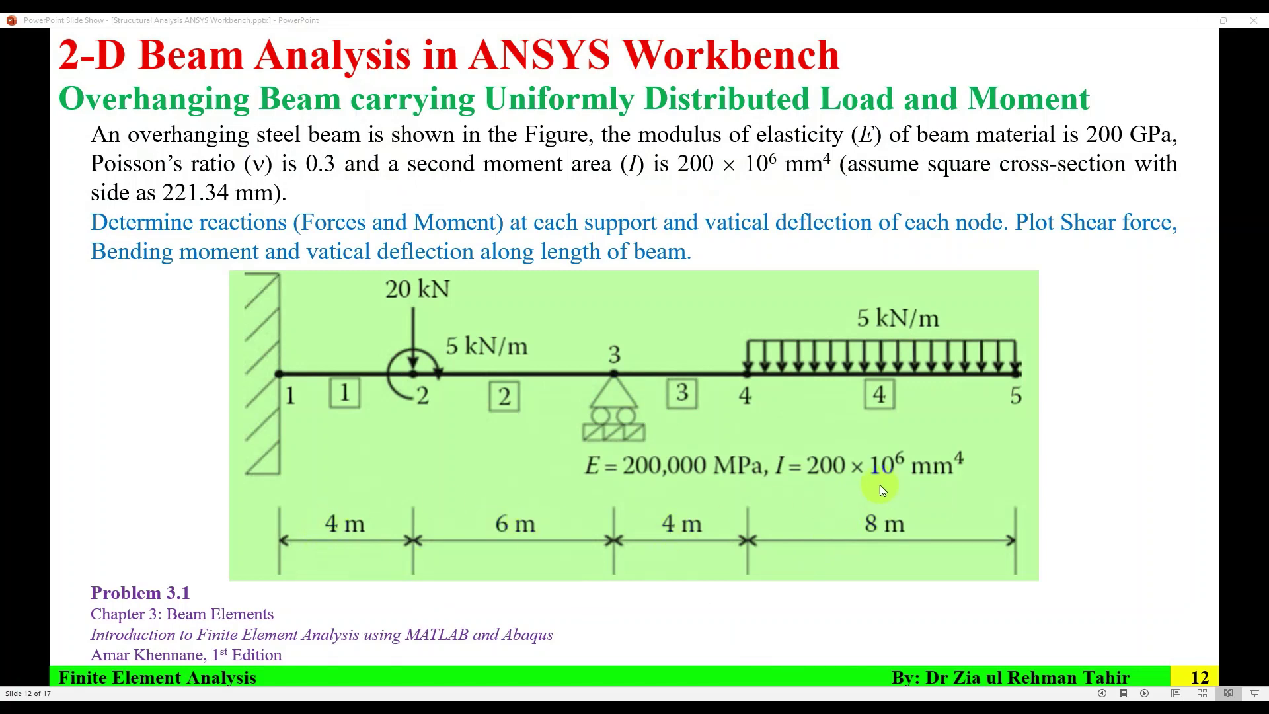
pyautogui.hotkey('alt', 'Tab')
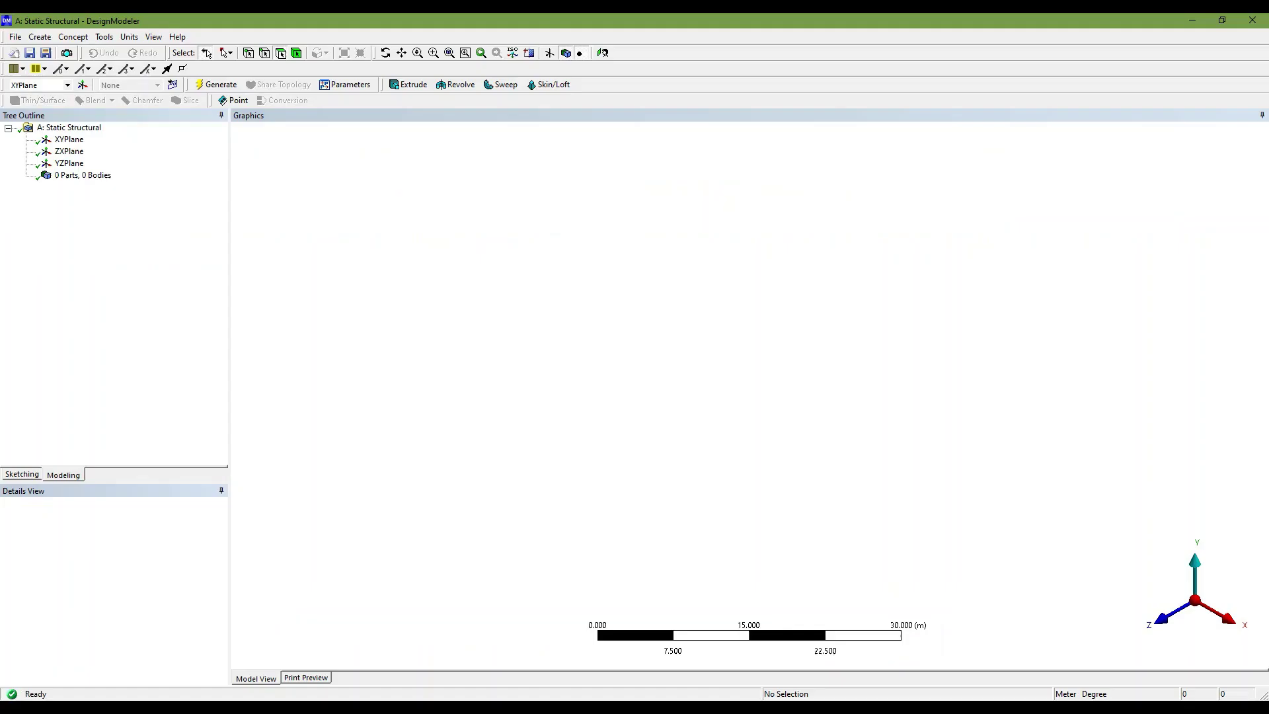
# - Set the DesignModeler length unit to Meter
pyautogui.click(129, 37)
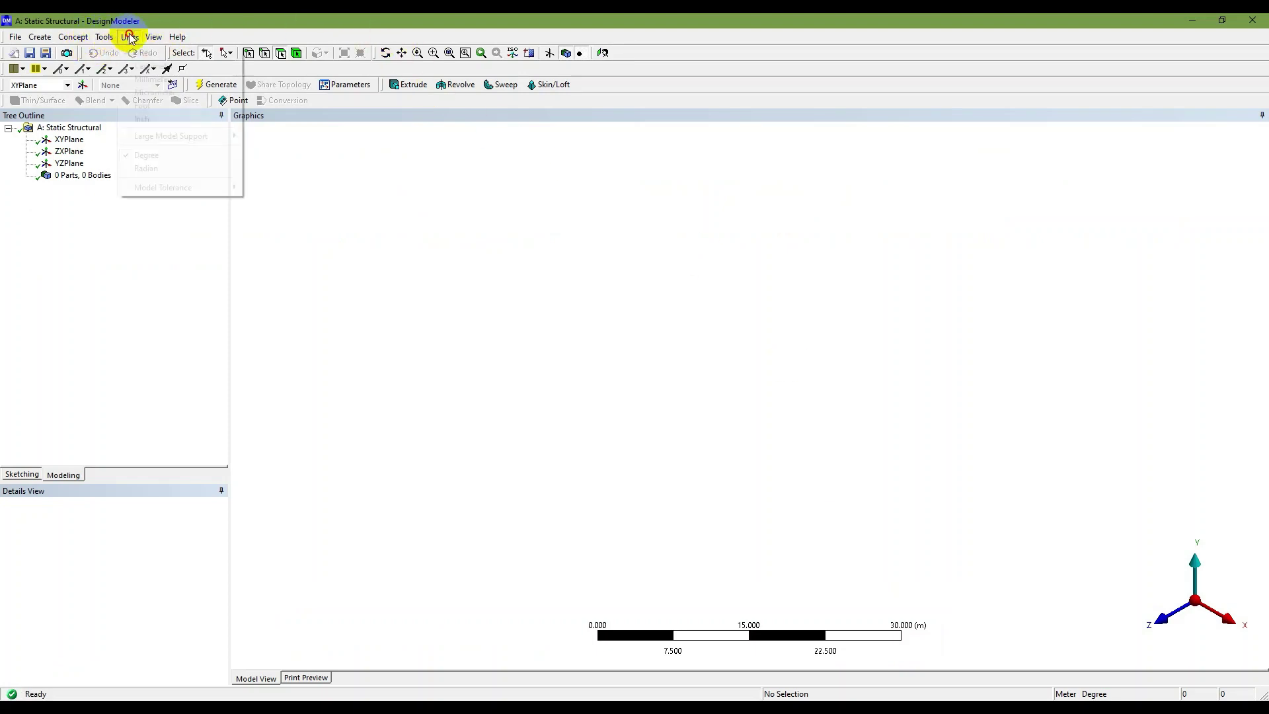
pyautogui.click(131, 39)
pyautogui.click(130, 40)
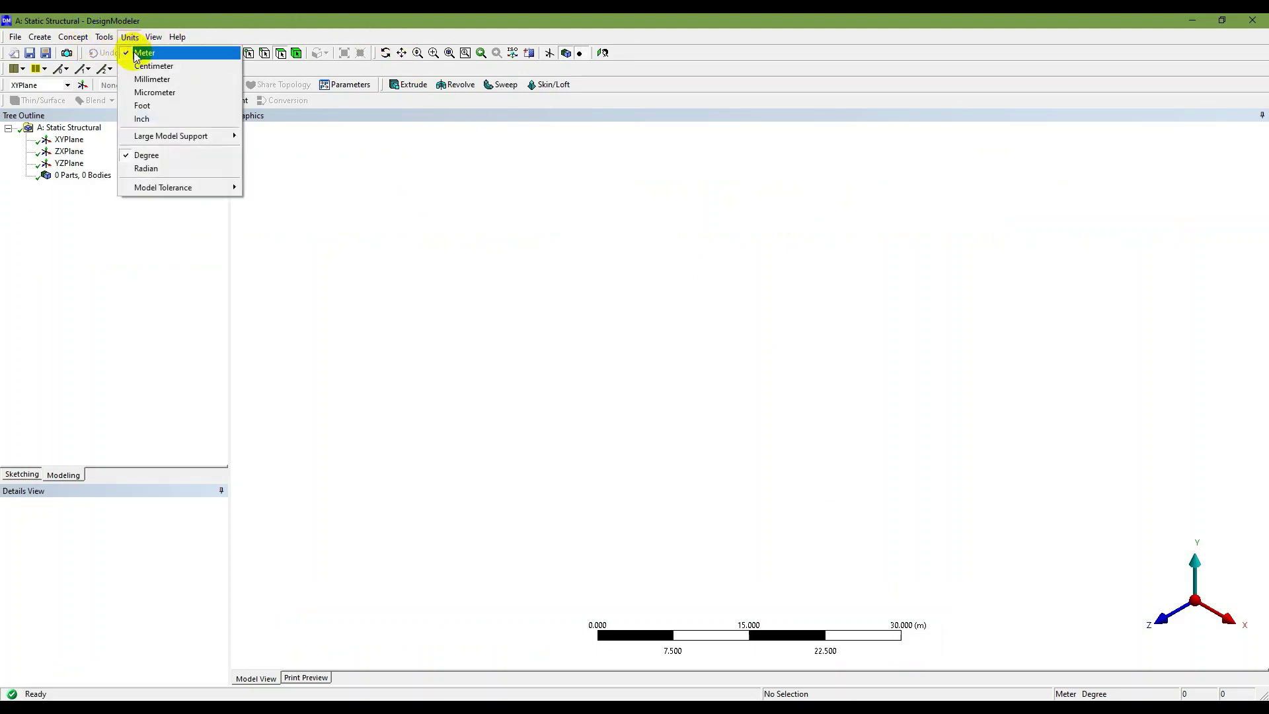
pyautogui.click(139, 49)
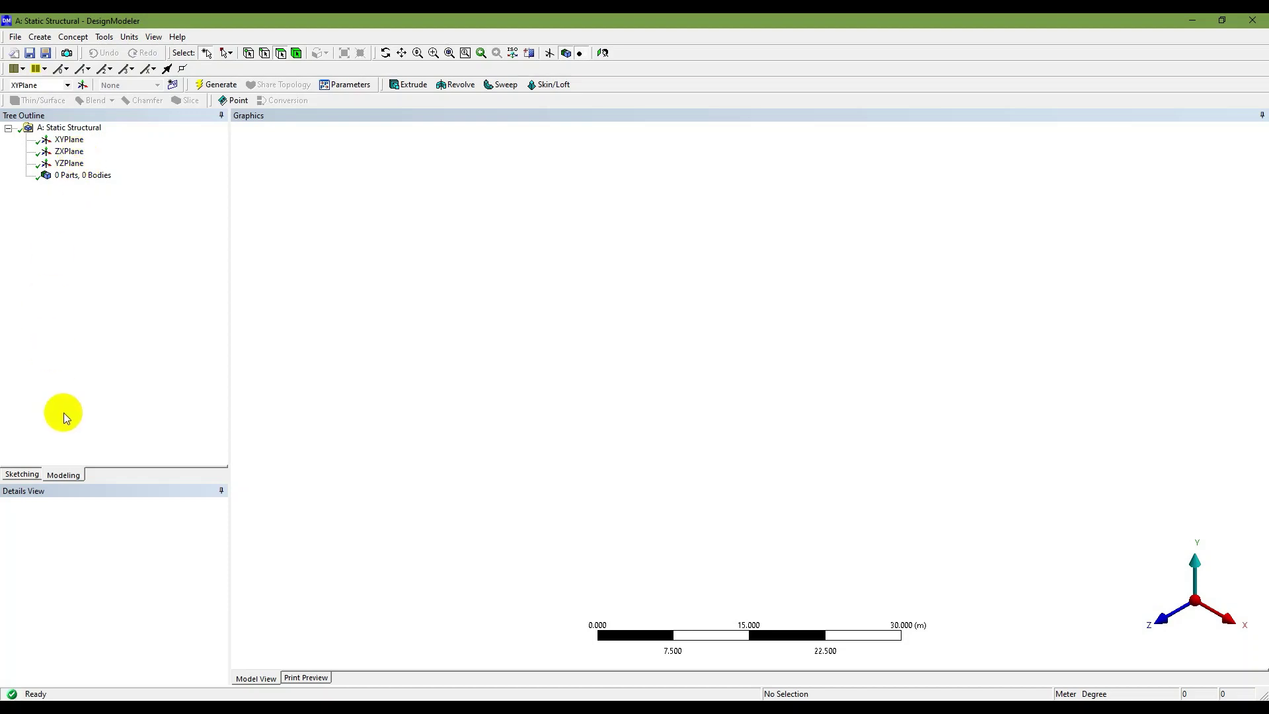
# - Start sketching on the XYPlane and turn on the 2D grid display and grid snapping
pyautogui.click(69, 140)
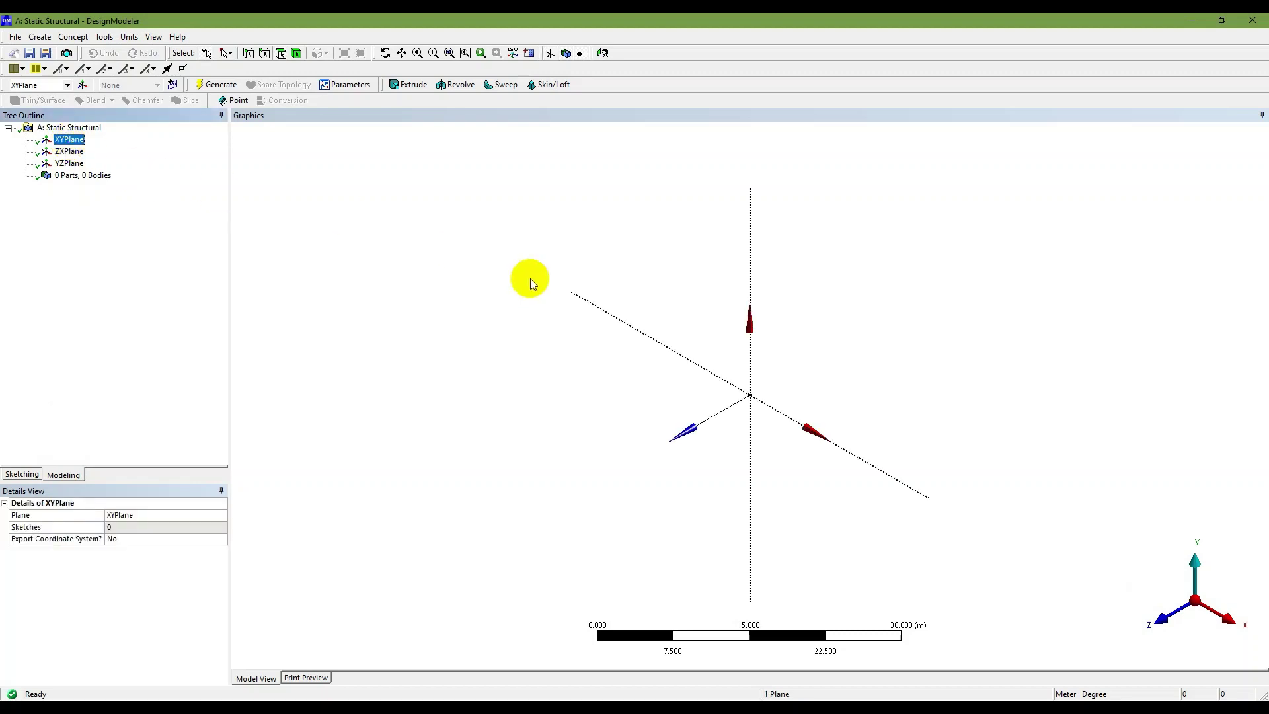
pyautogui.click(20, 474)
pyautogui.click(113, 457)
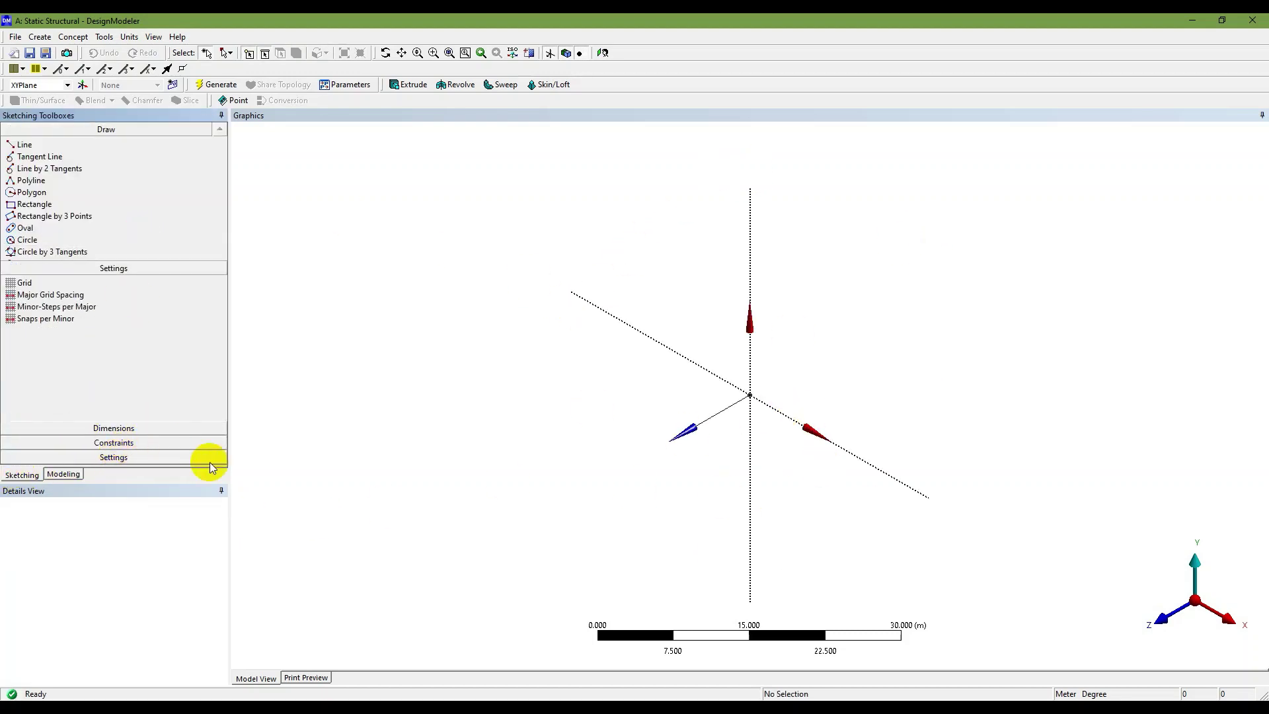
pyautogui.click(146, 203)
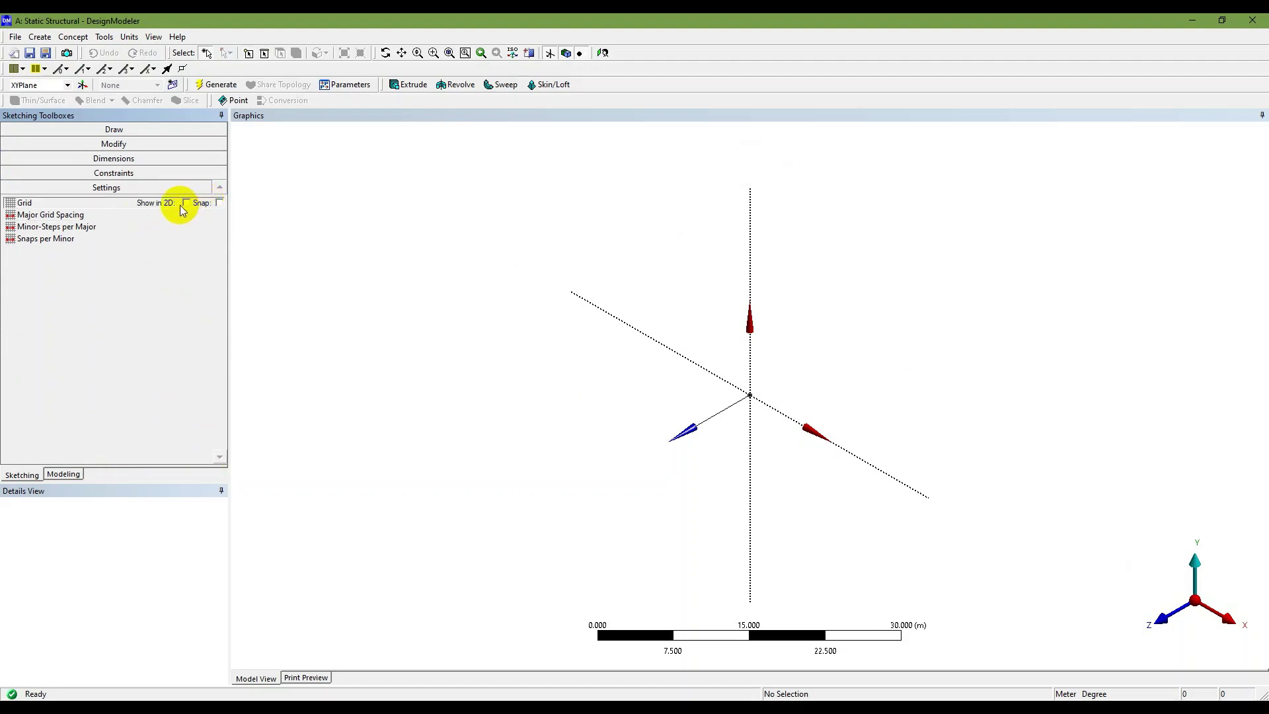
pyautogui.click(187, 202)
pyautogui.click(220, 203)
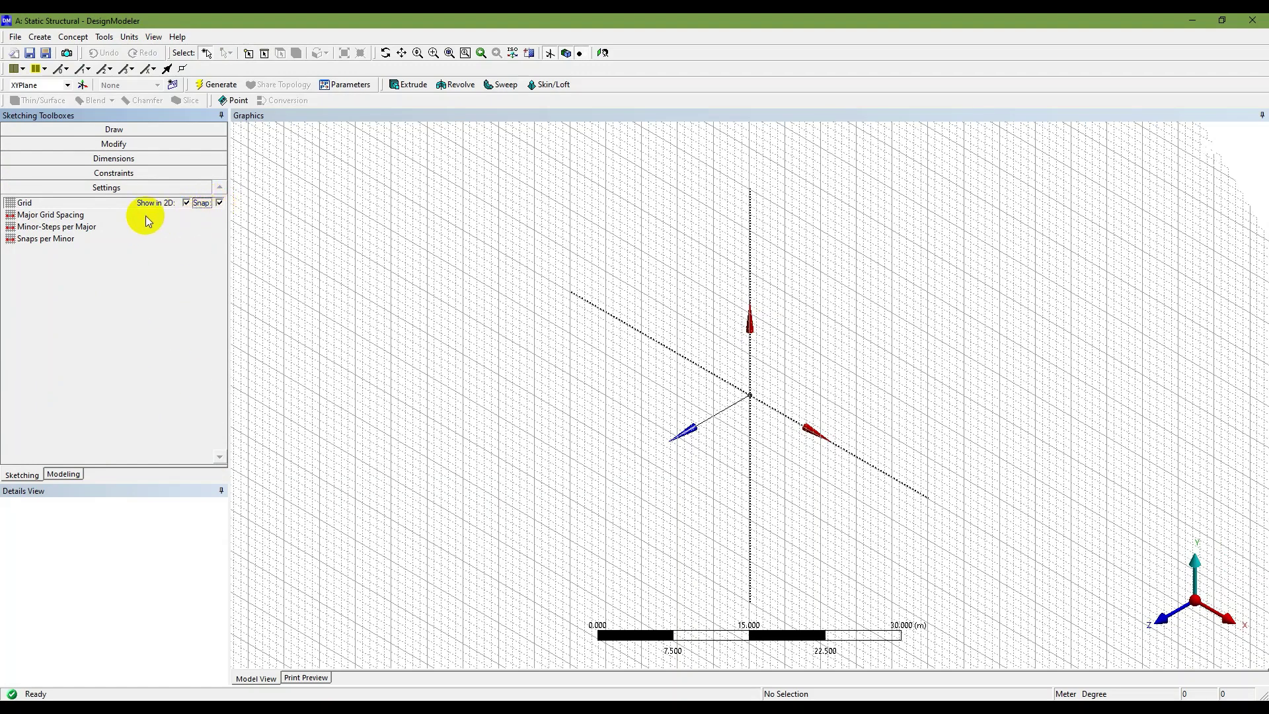
# - Set the major grid spacing to 5 m and review the minor steps per major setting
pyautogui.click(145, 216)
pyautogui.click(209, 213)
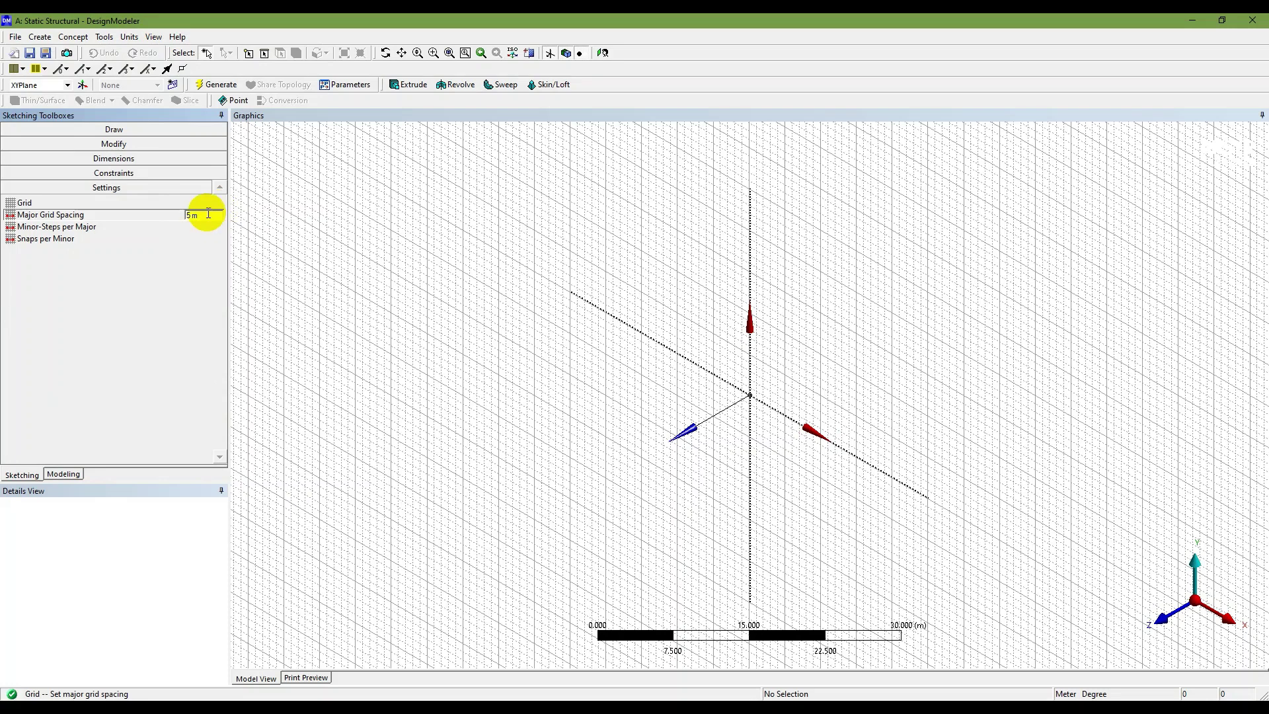
pyautogui.press('Return')
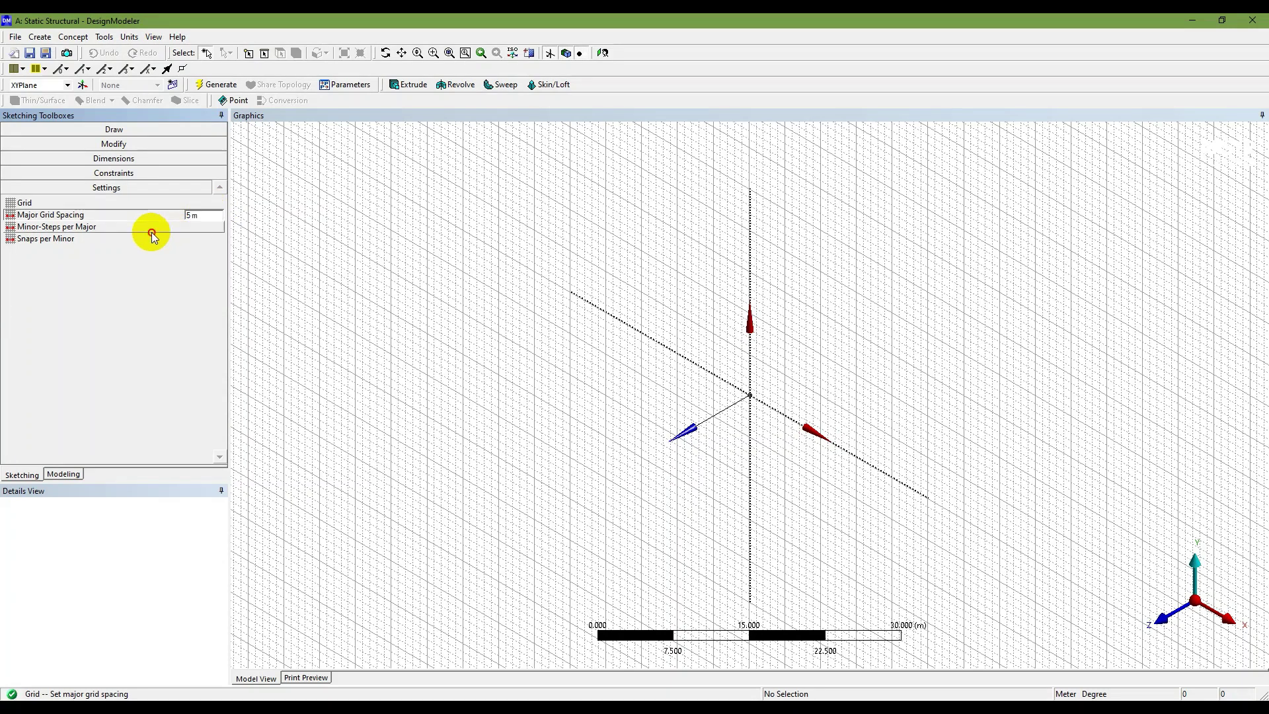
pyautogui.click(153, 231)
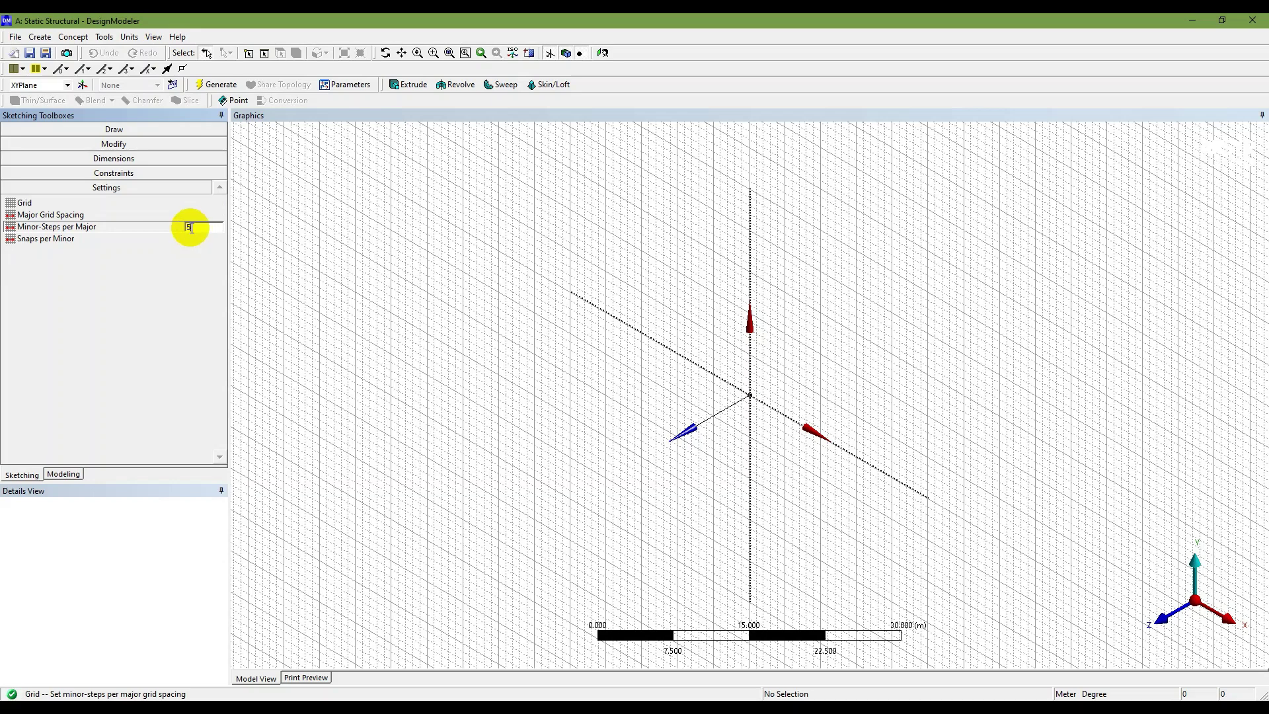
# - Facing the XY plane, draw two end-to-end horizontal lines from the origin along the X axis, about 4 m and 6 m long
pyautogui.click(144, 126)
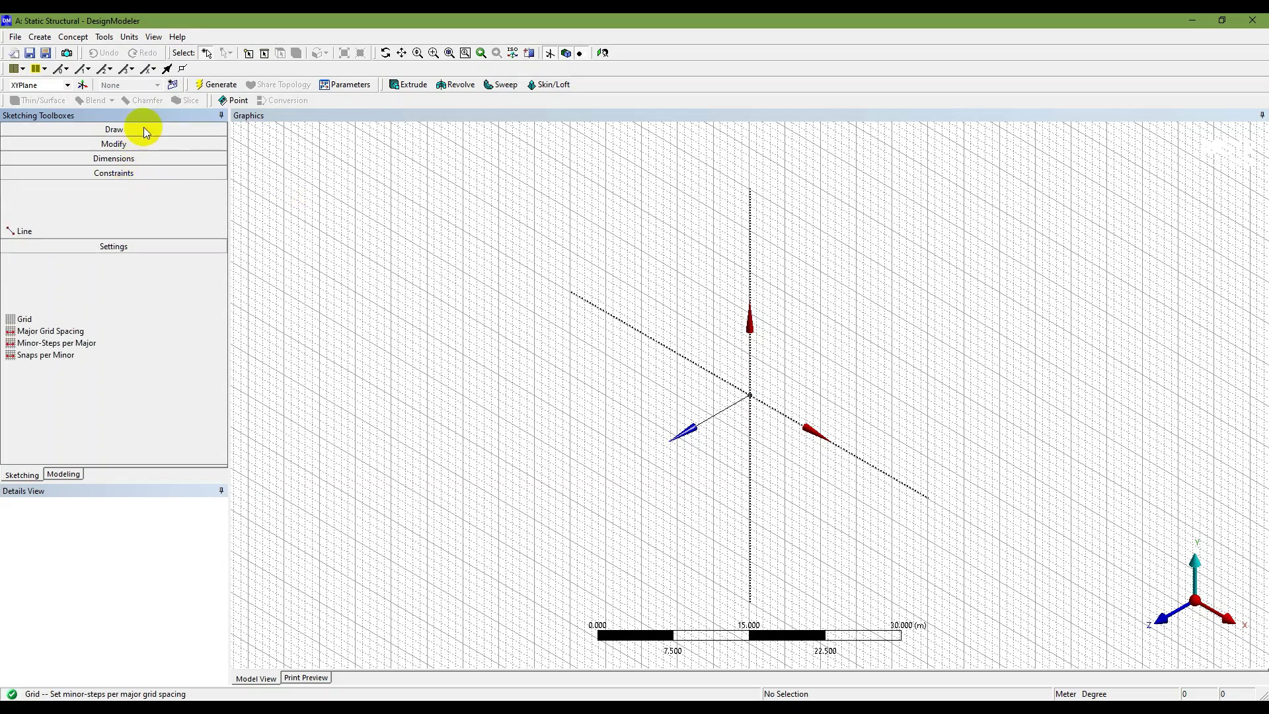
pyautogui.click(1161, 617)
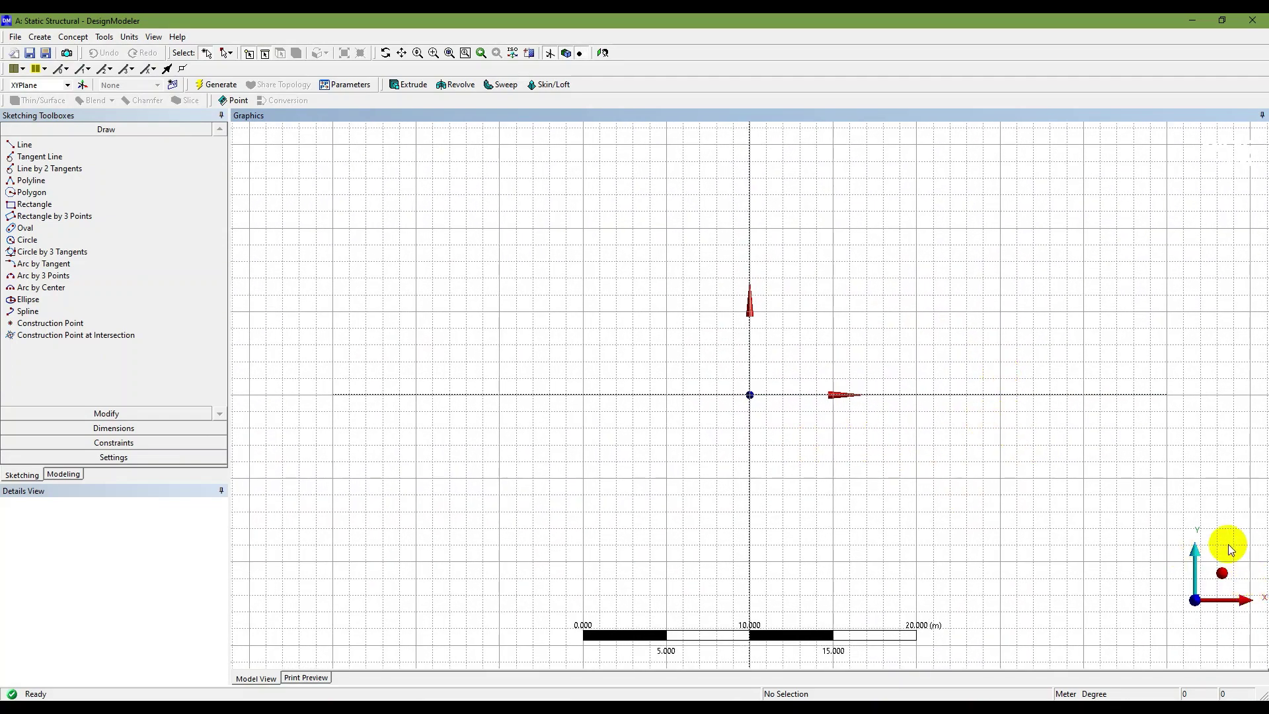
pyautogui.click(1222, 580)
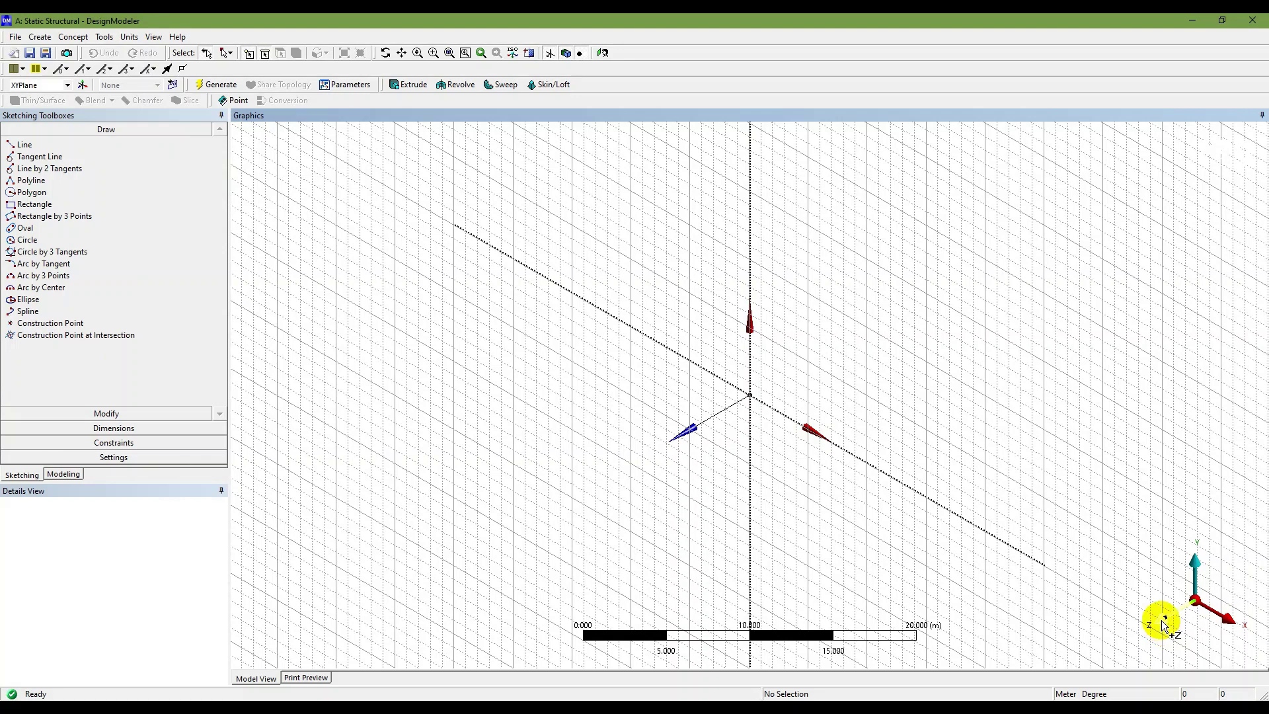
pyautogui.click(1164, 625)
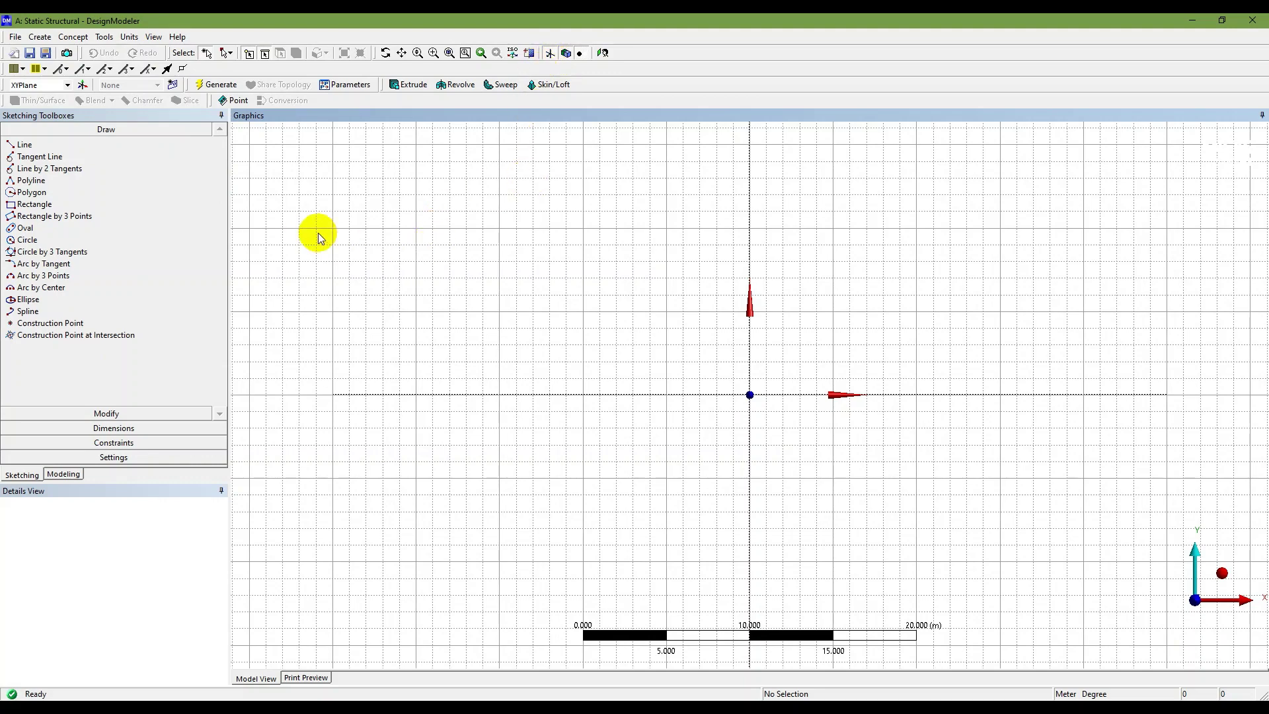
pyautogui.click(28, 146)
pyautogui.click(24, 145)
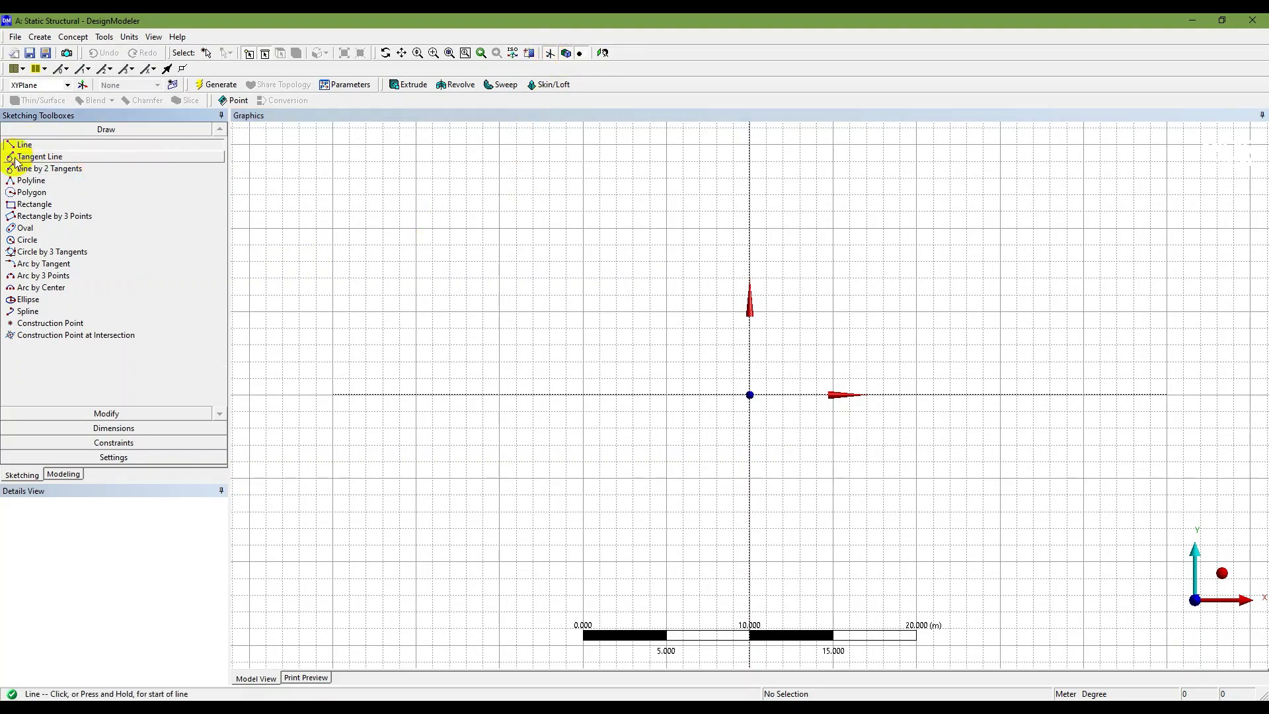
pyautogui.click(749, 394)
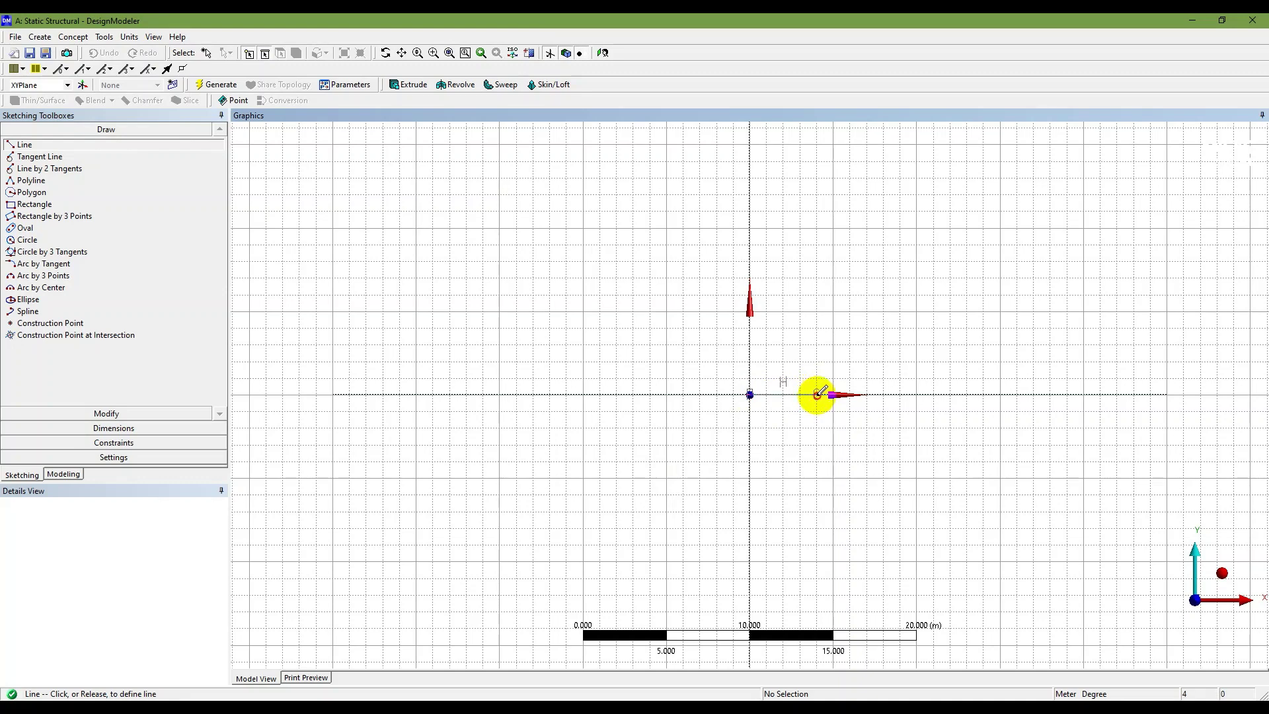
pyautogui.click(819, 393)
pyautogui.click(819, 393)
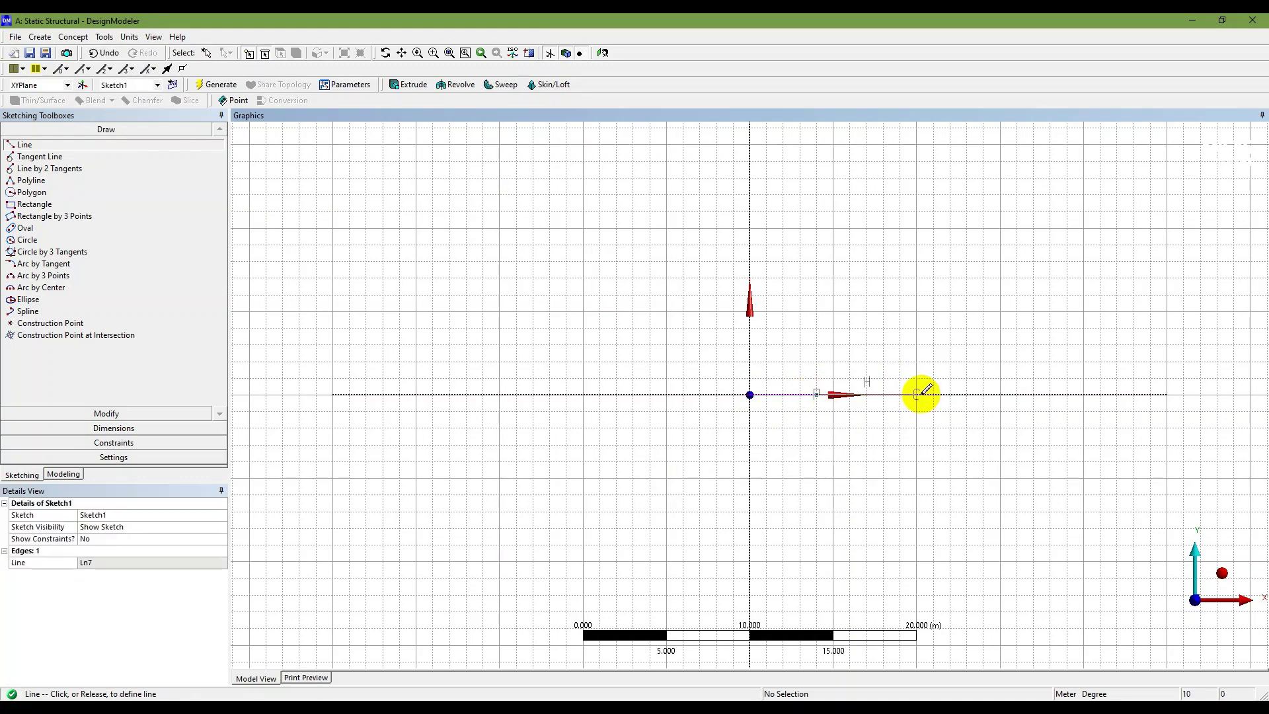
pyautogui.click(919, 393)
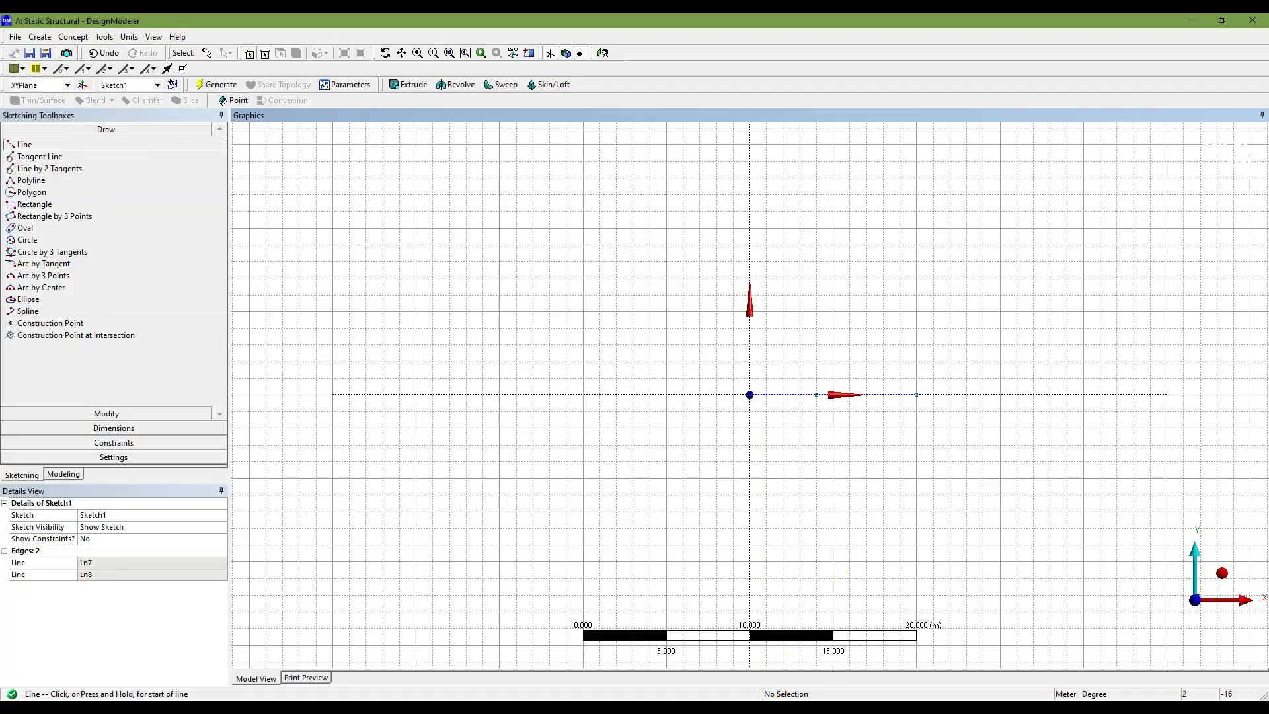
# - Consult the beam problem and extend the beam along the X axis with two more lines, about 4 m and 6 m long
pyautogui.hotkey('alt', 'Tab')
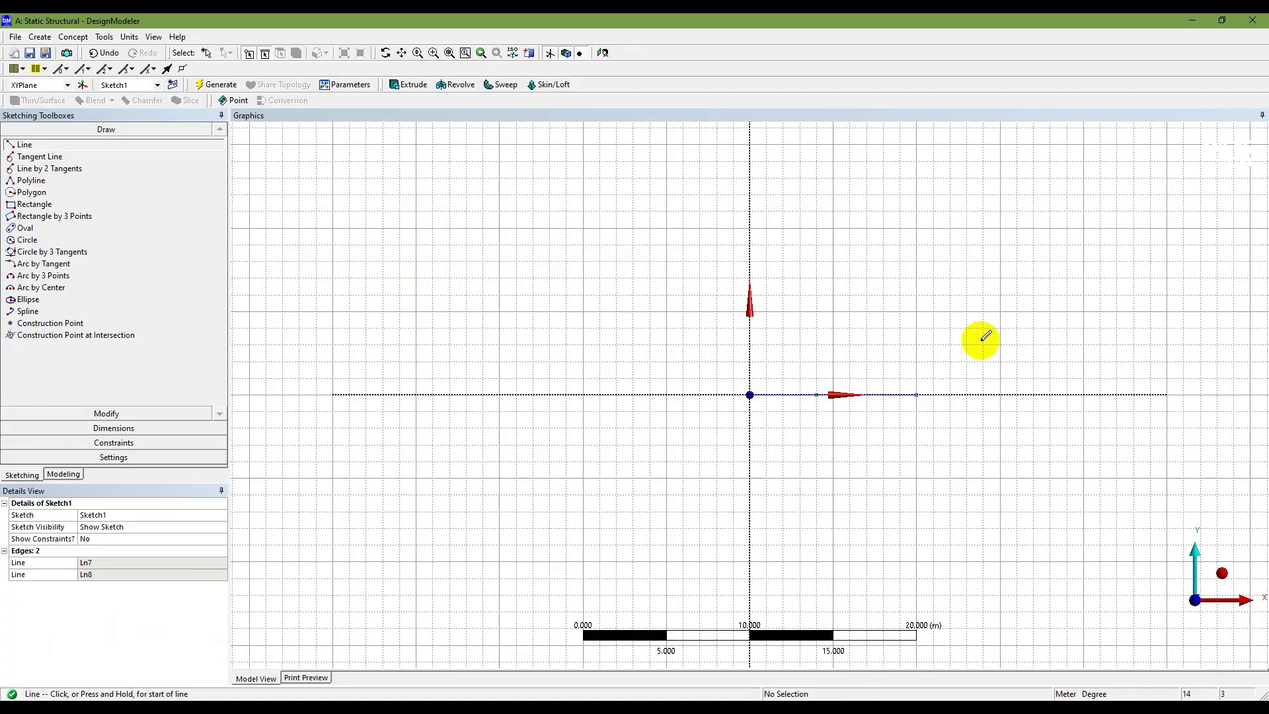
pyautogui.click(915, 393)
pyautogui.click(984, 394)
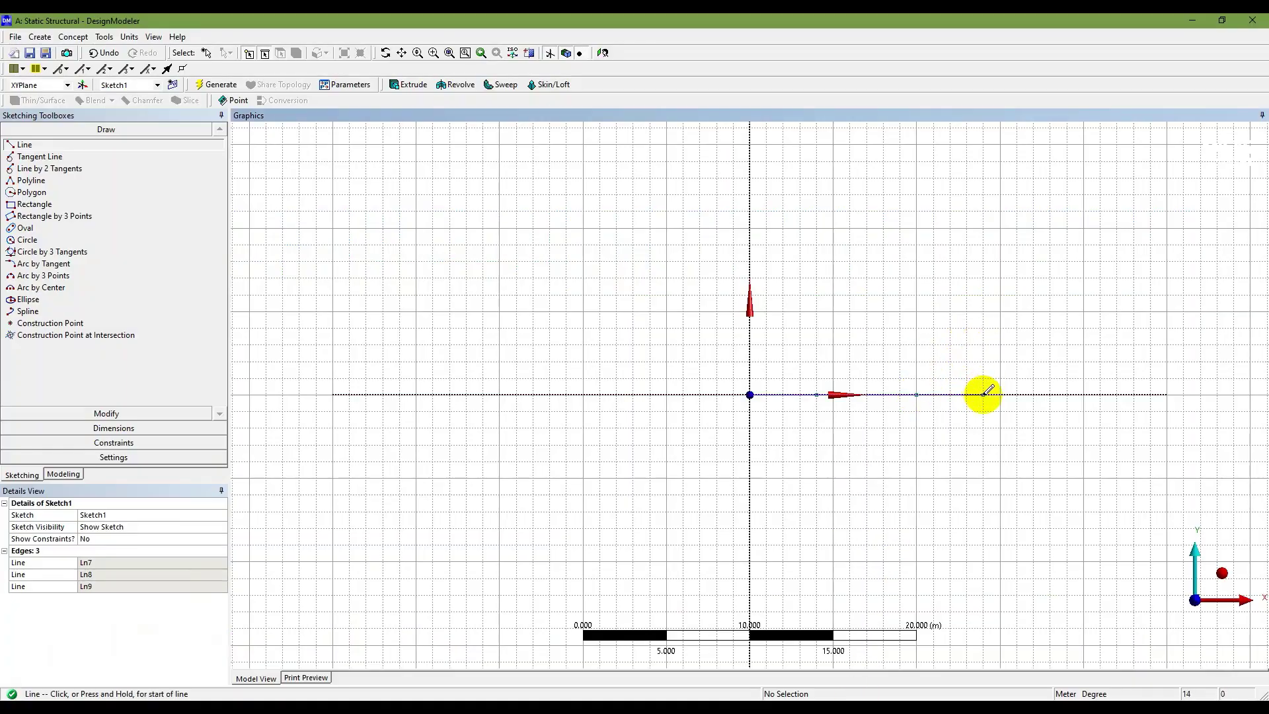
pyautogui.click(985, 395)
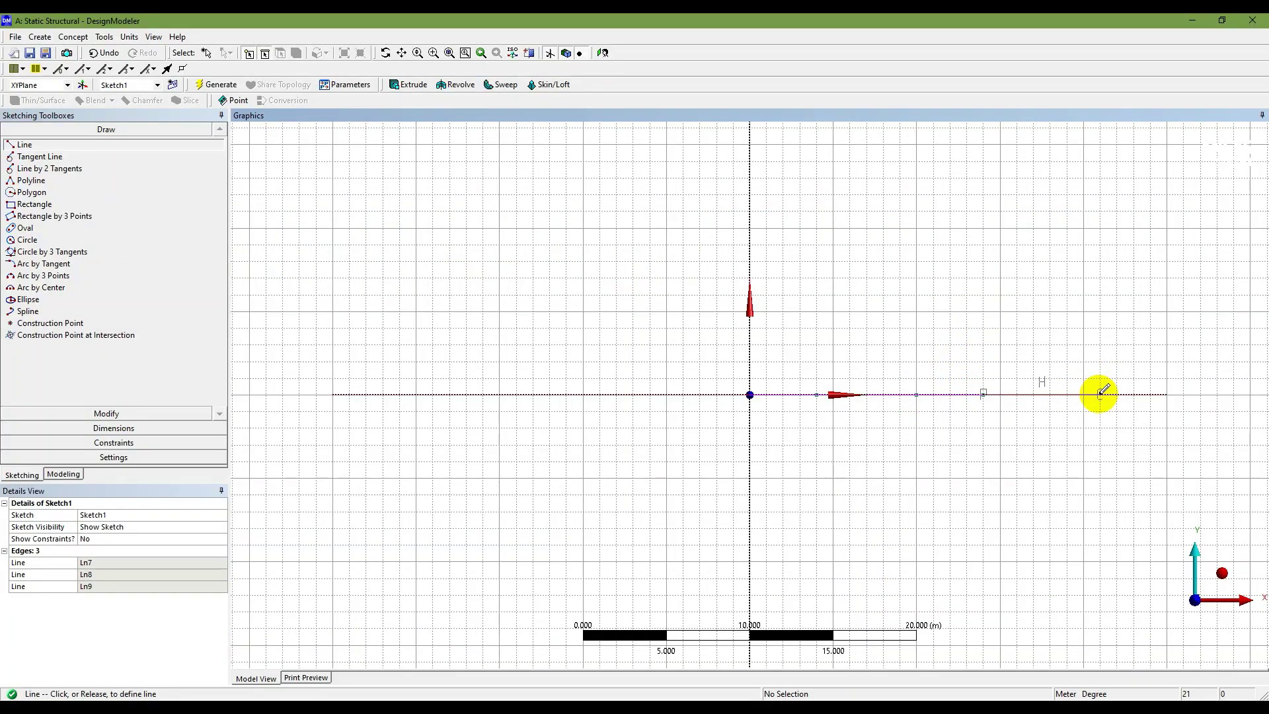
pyautogui.click(1084, 394)
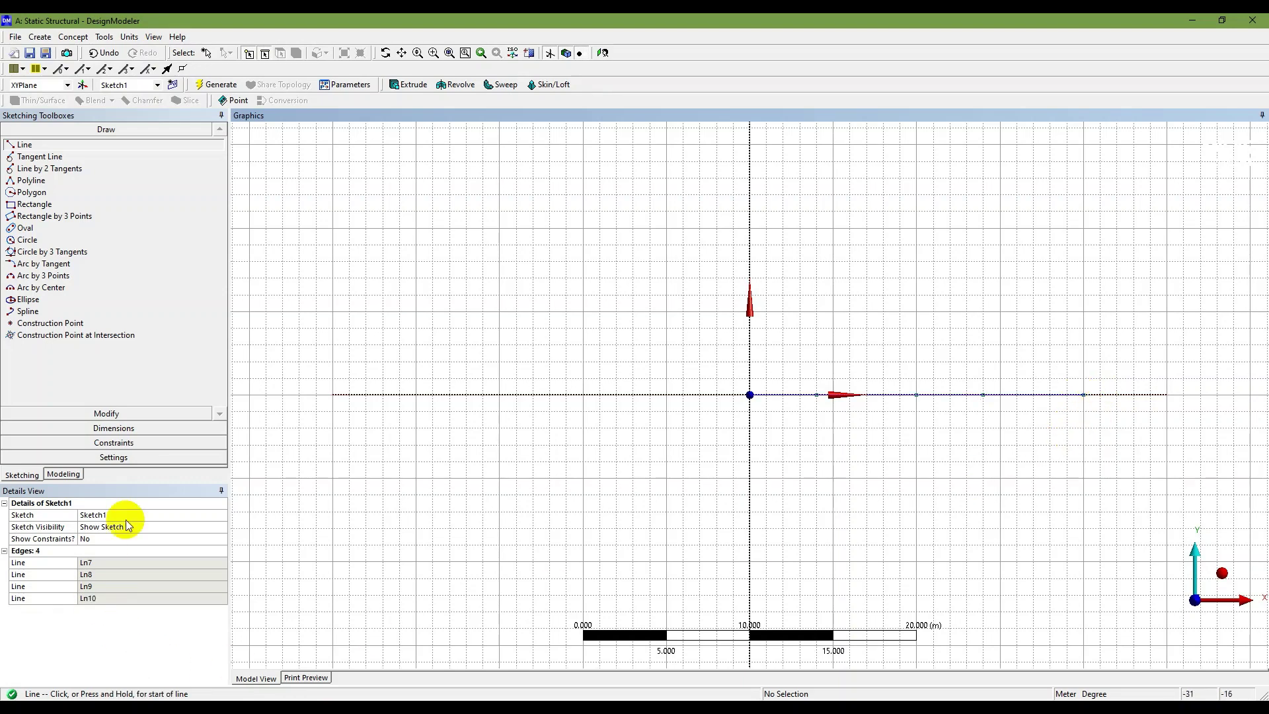
# - Display dimension names and values, and add General dimensions below the first two beam segments
pyautogui.click(113, 426)
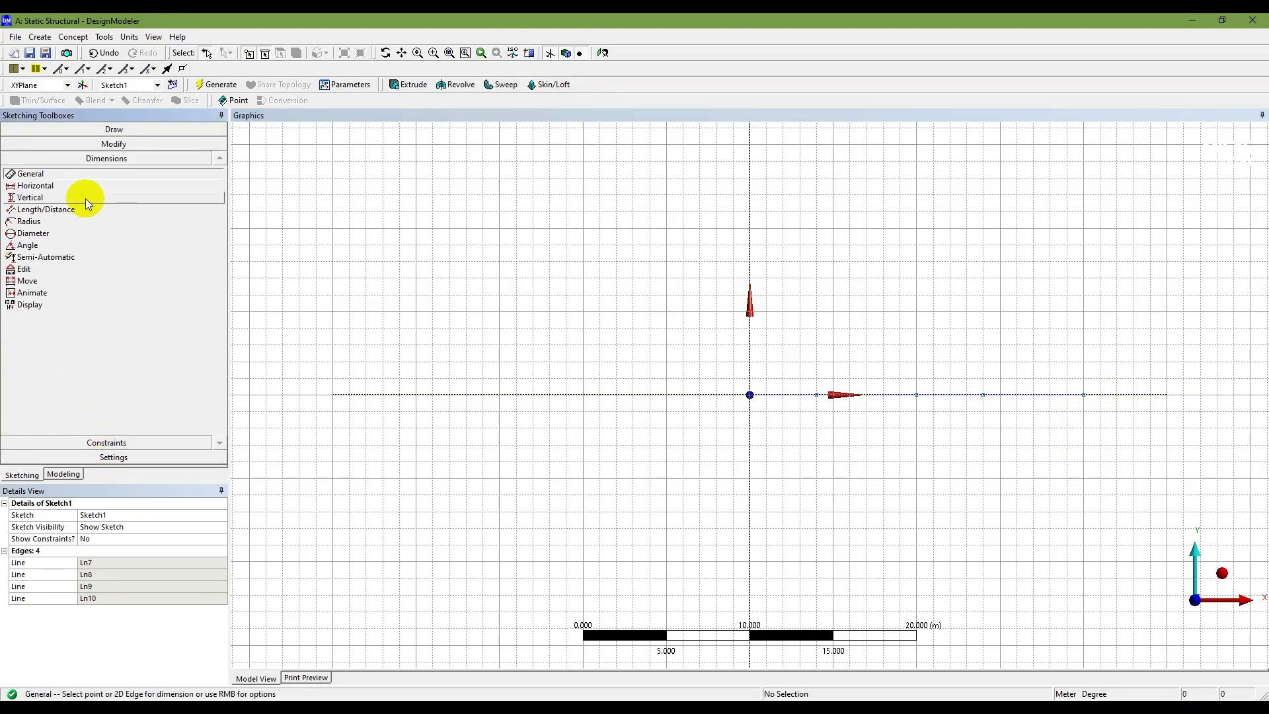
pyautogui.click(52, 304)
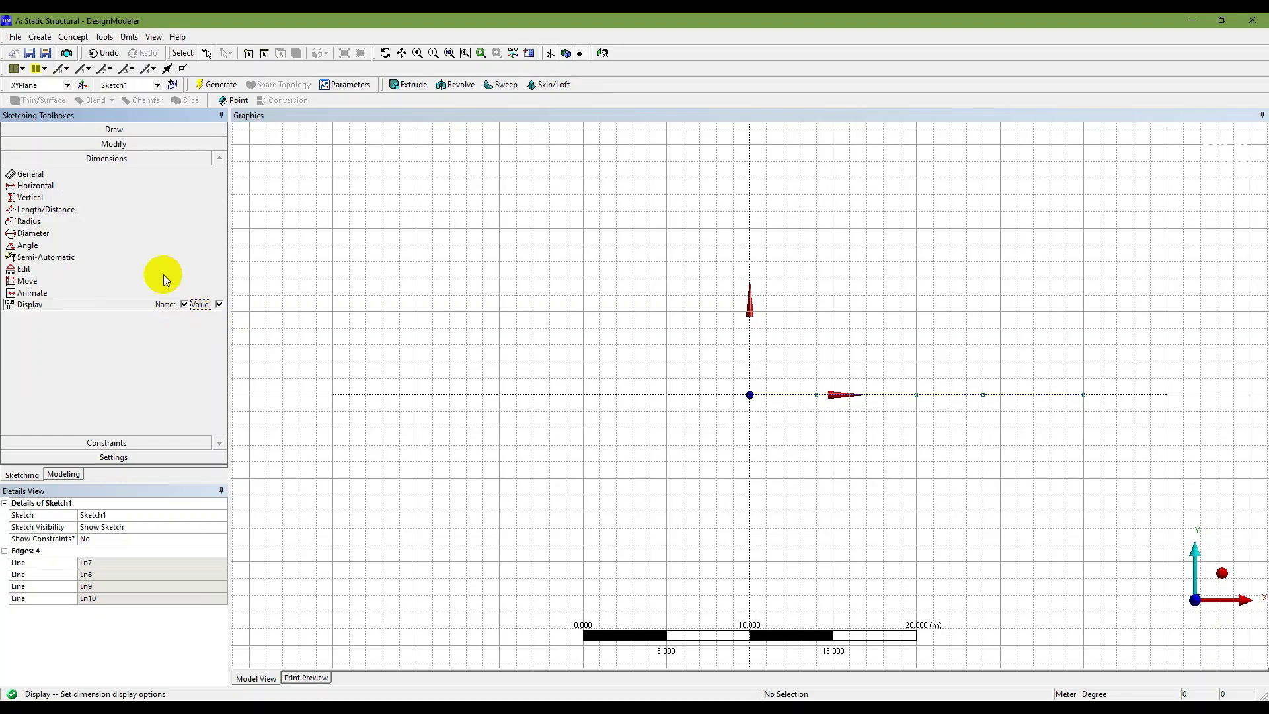
pyautogui.click(105, 174)
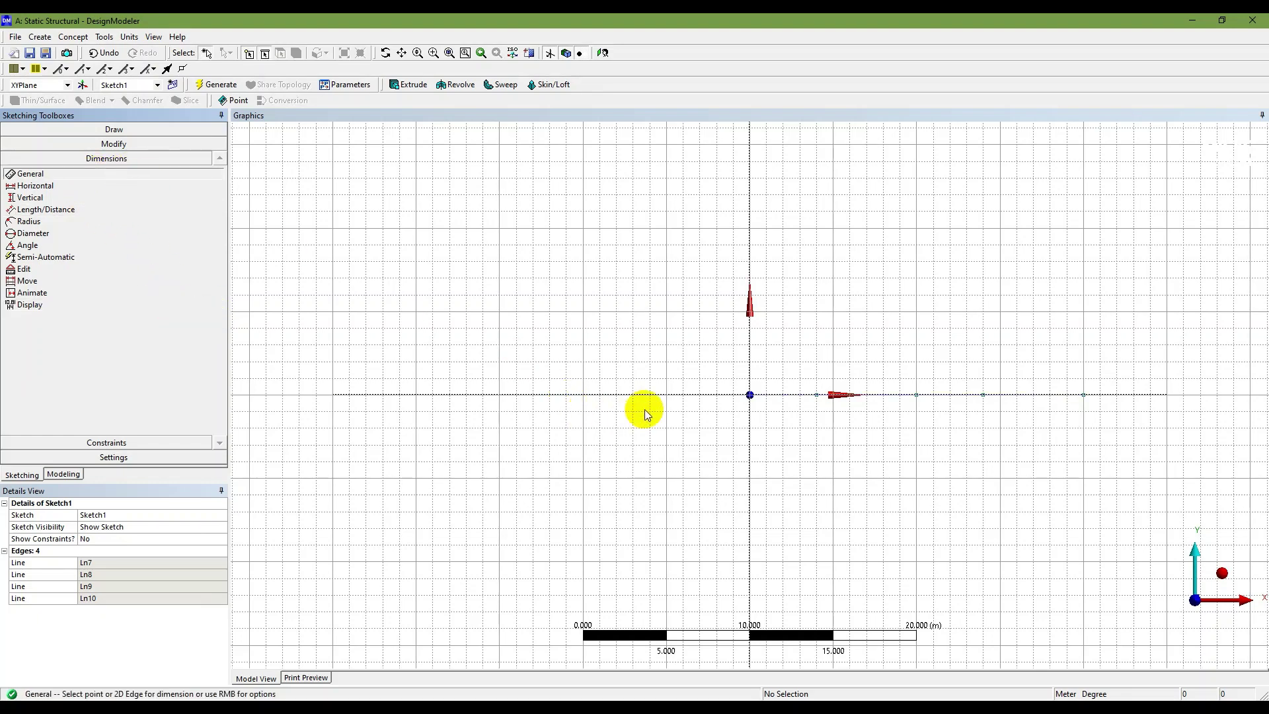
pyautogui.click(793, 395)
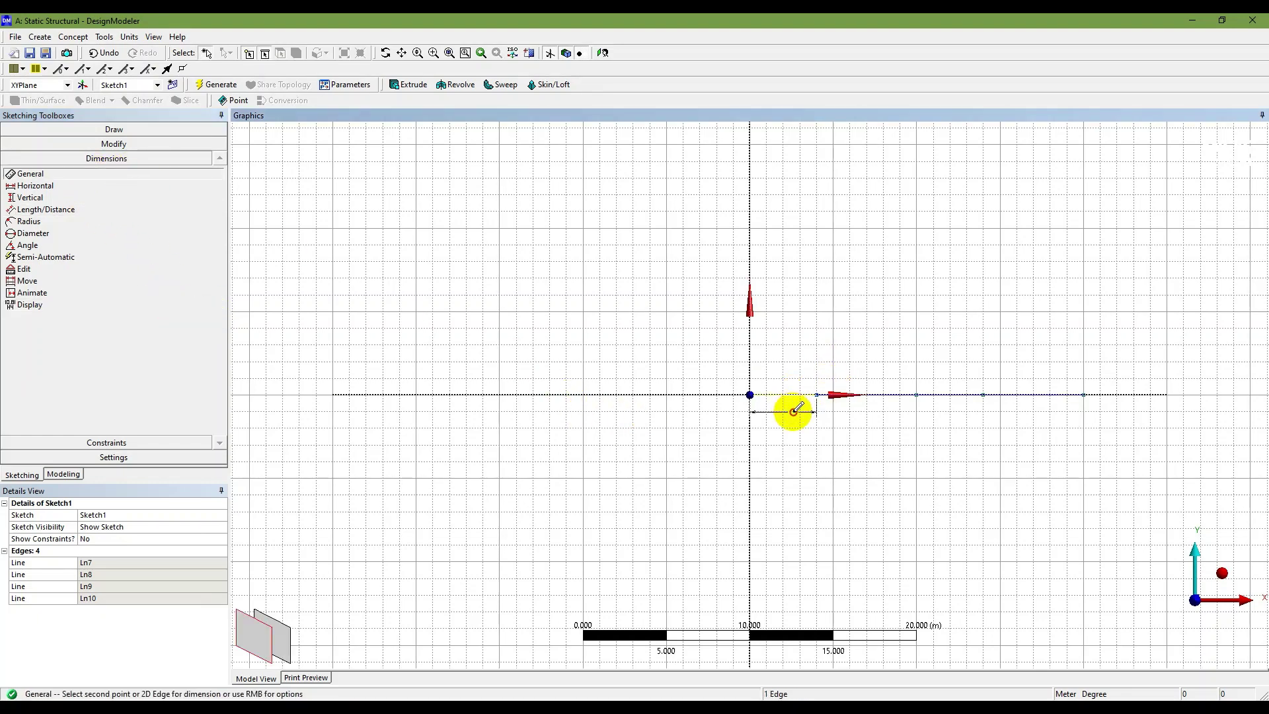
pyautogui.click(794, 412)
pyautogui.click(864, 396)
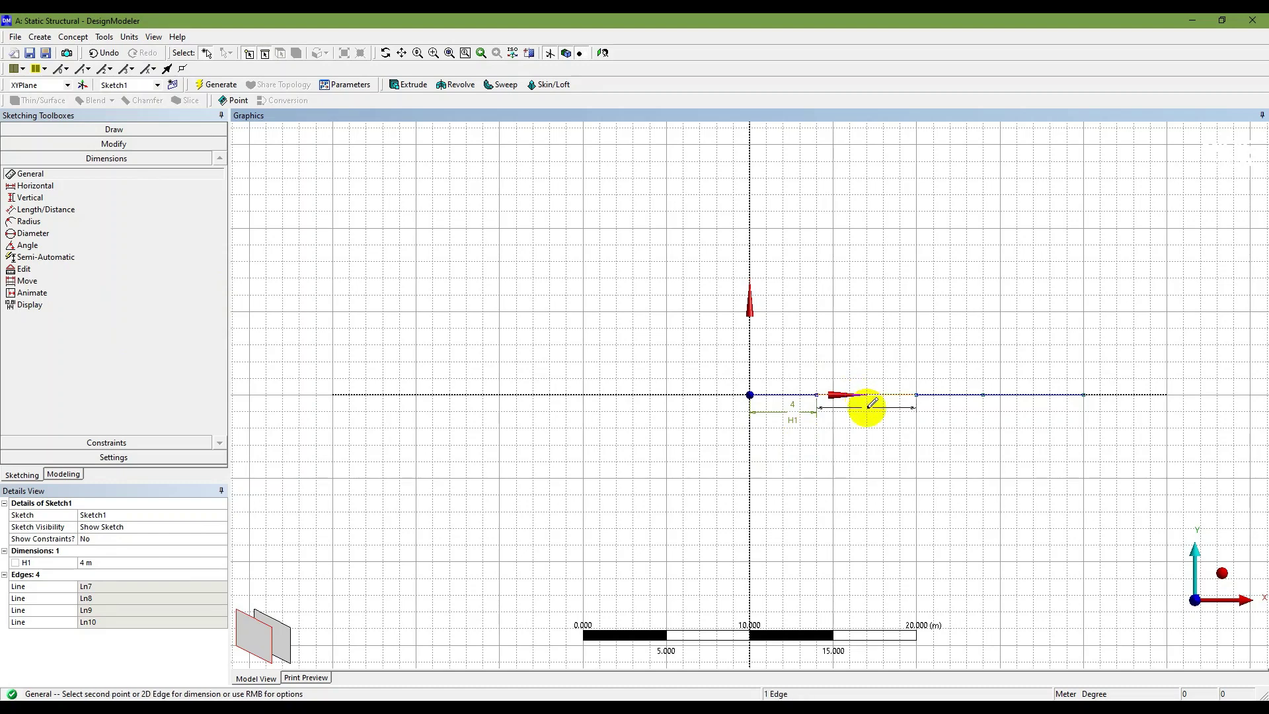
pyautogui.click(882, 412)
# - Dimension the third and fourth beam segments and set the fourth segment's length to 8 m
pyautogui.click(965, 396)
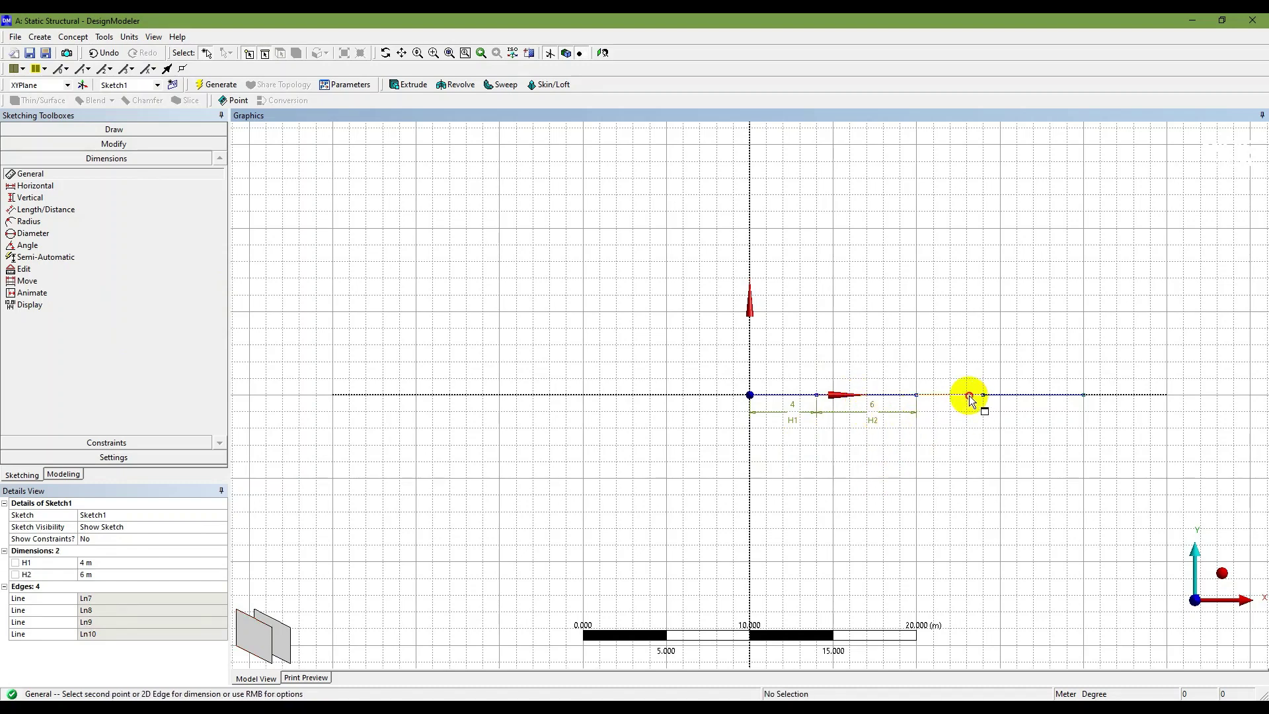
pyautogui.click(971, 412)
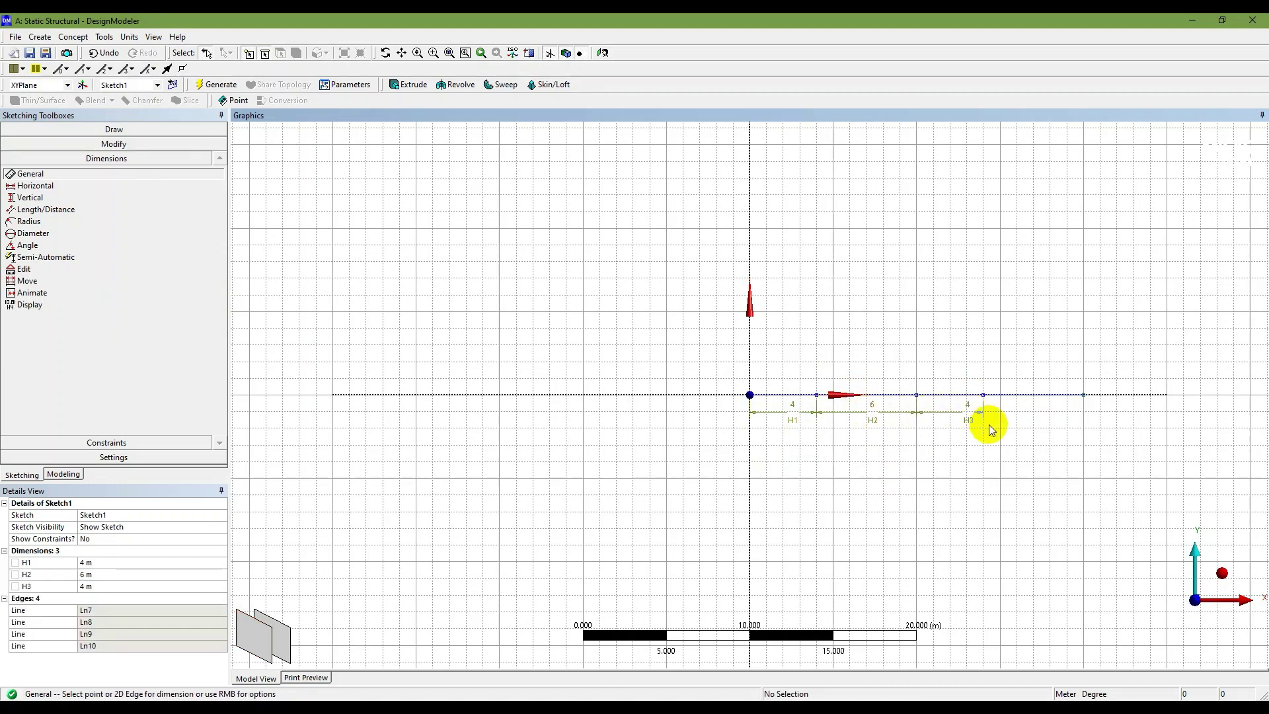
pyautogui.click(1041, 396)
pyautogui.click(1053, 408)
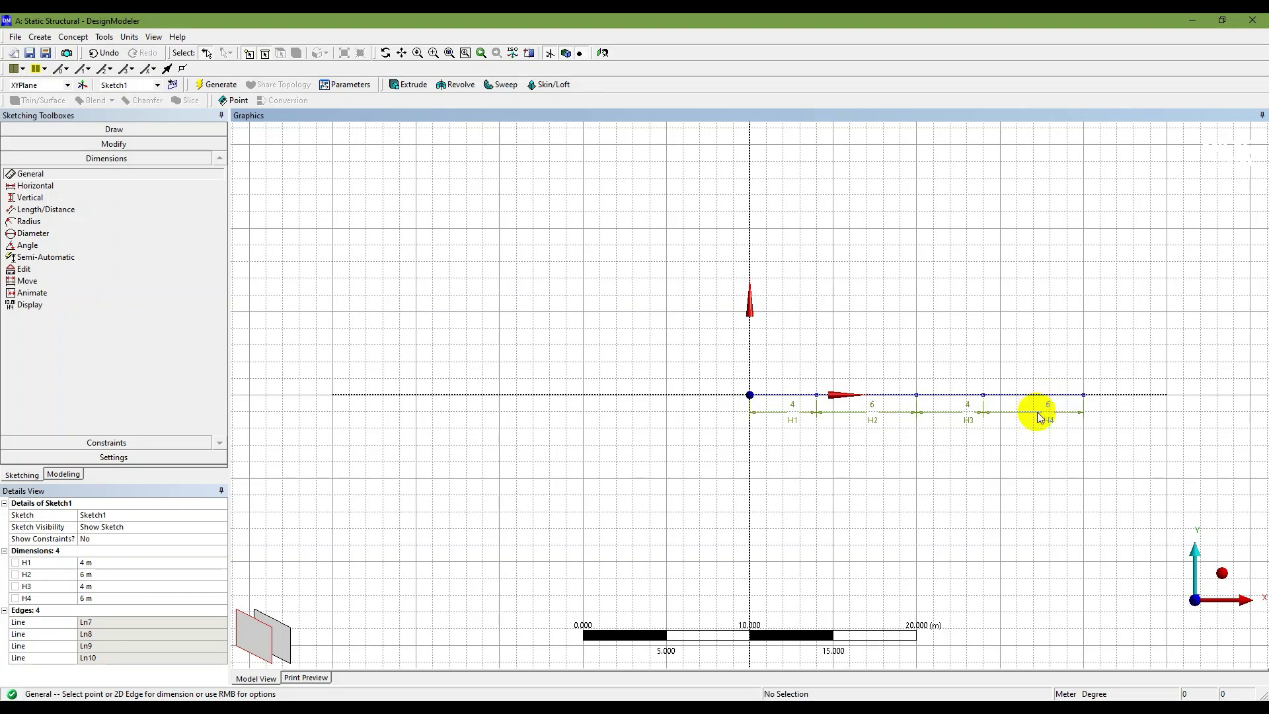
pyautogui.click(107, 597)
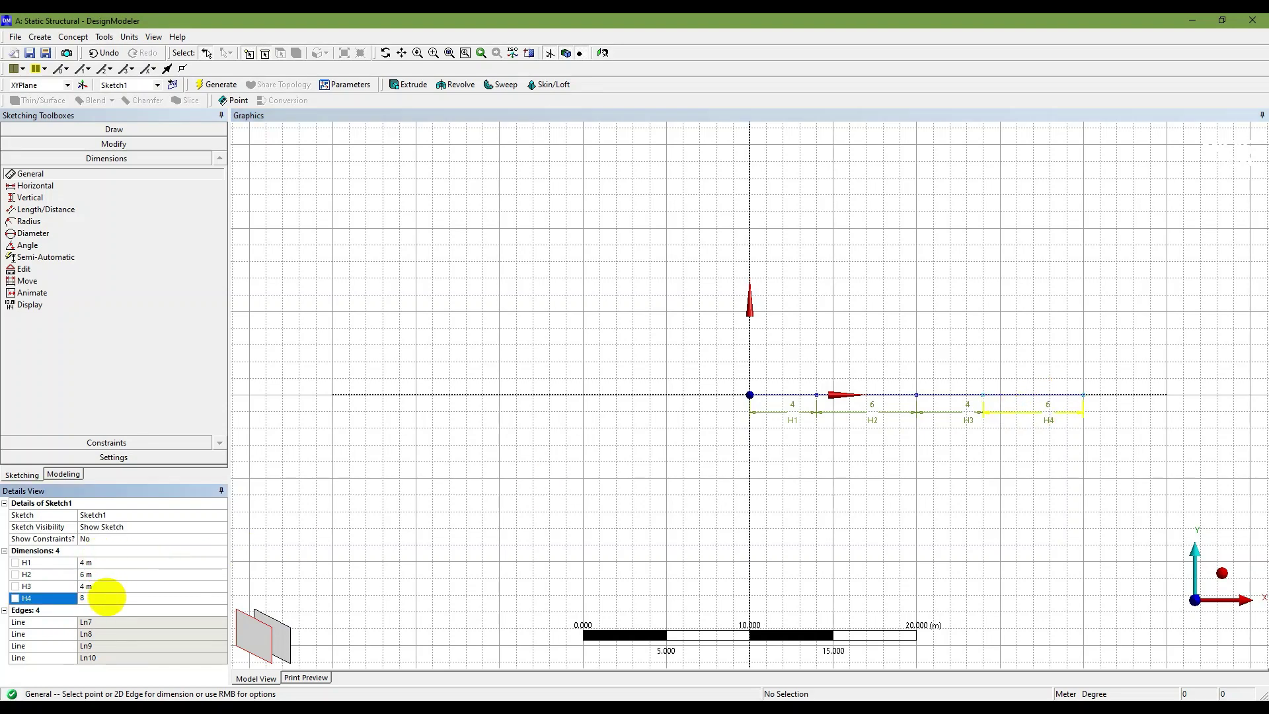
pyautogui.press('Return')
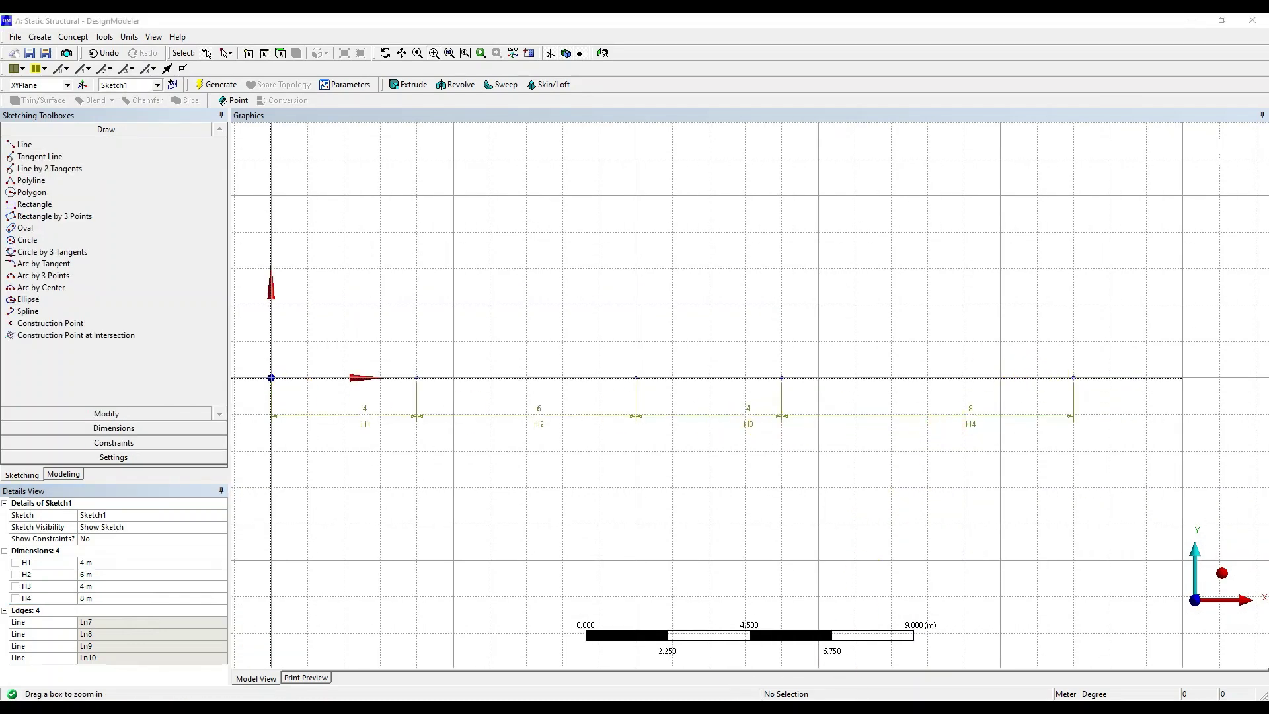
# - Switch to the PowerPoint slides to check the beam dimensions and the next geometry instruction, and return to DesignModeler
pyautogui.hotkey('alt', 'Tab')
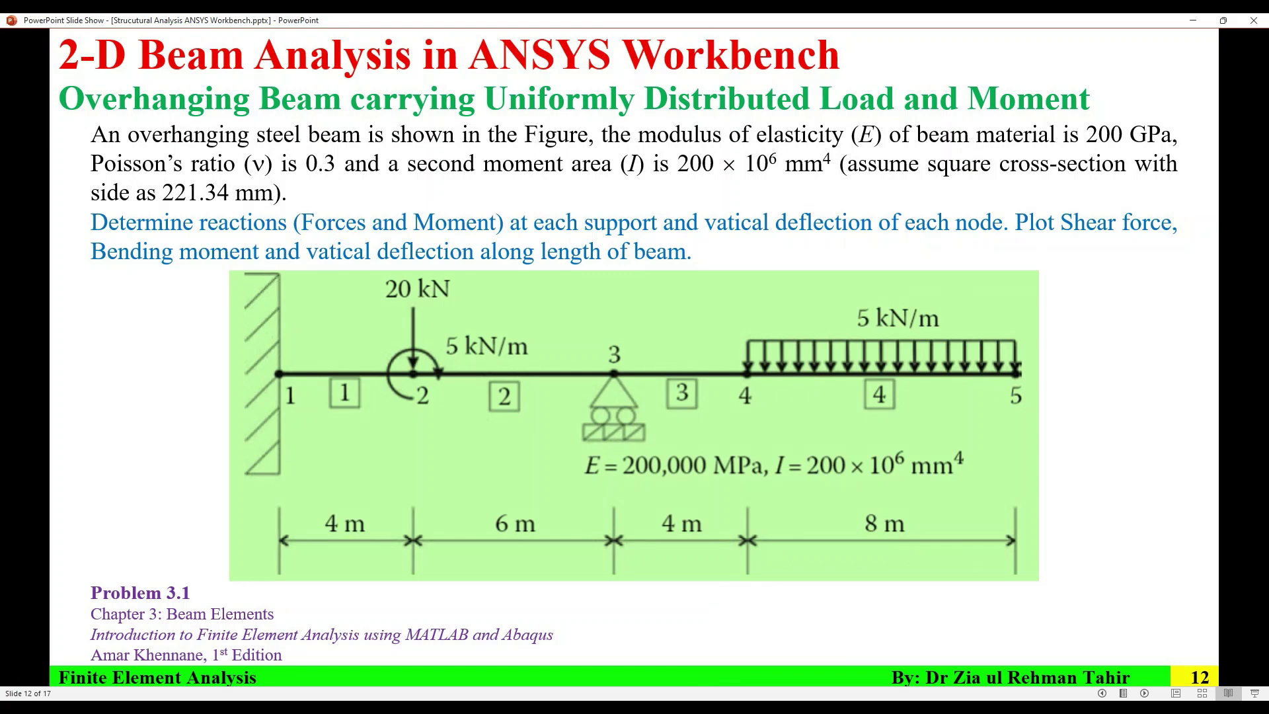
pyautogui.click(714, 218)
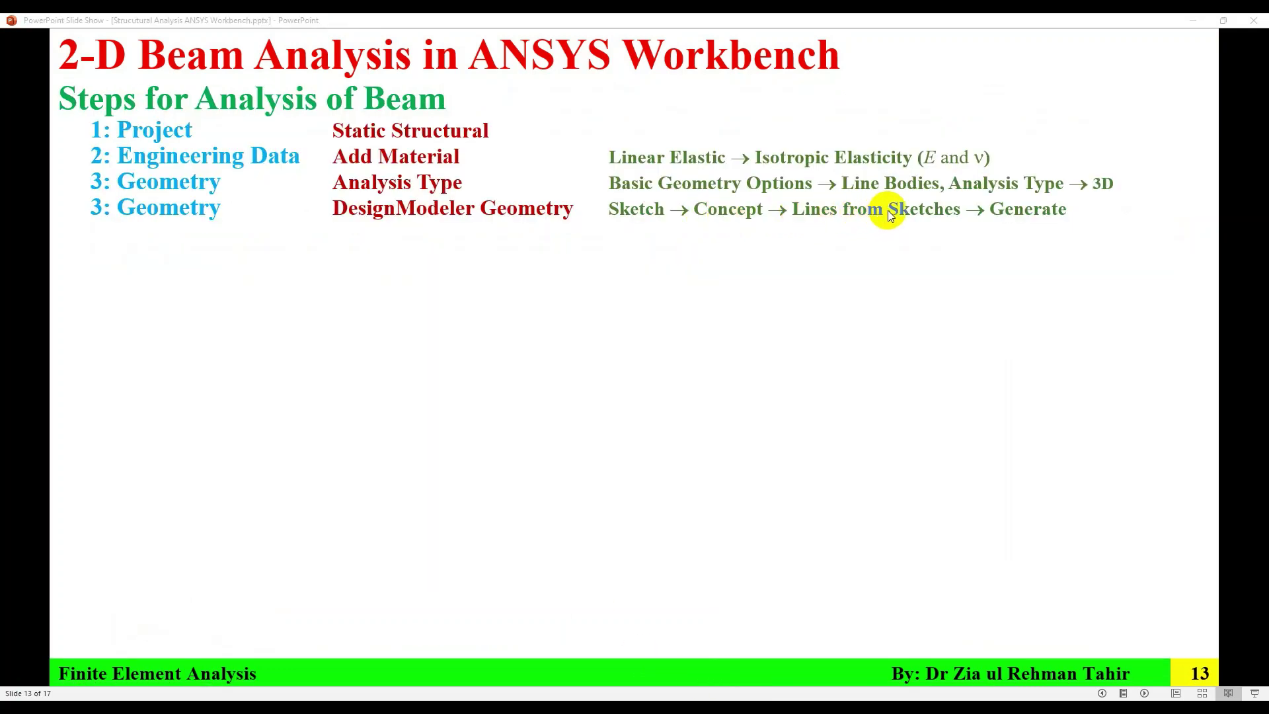
pyautogui.hotkey('alt', 'Tab')
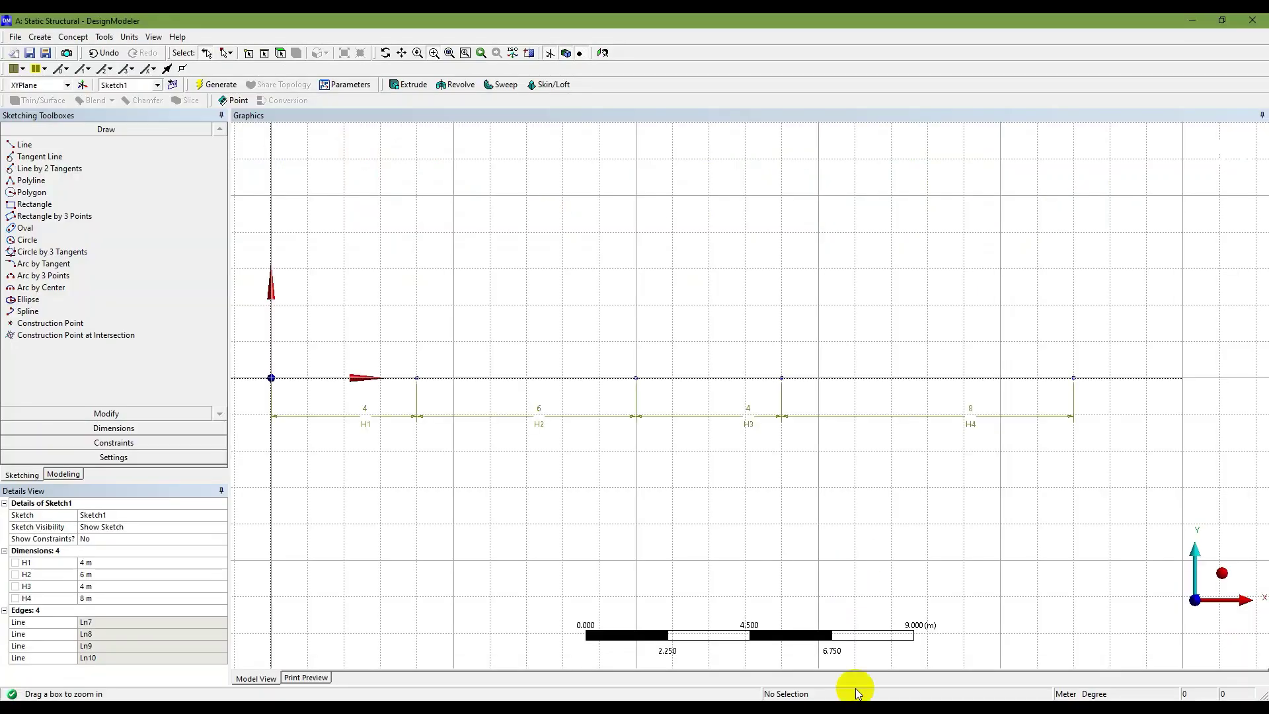
# - Create a line body from Sketch1 using Lines From Sketches with the Add Material operation, and generate it
pyautogui.click(73, 488)
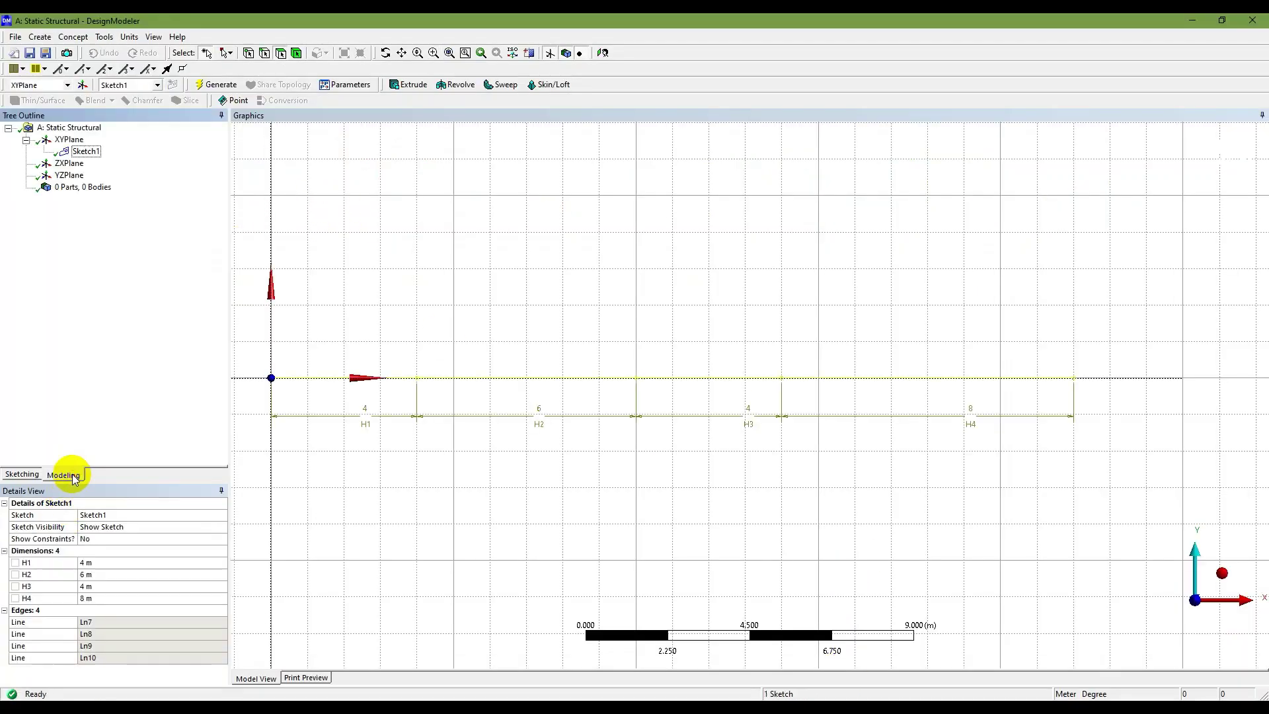
pyautogui.click(86, 151)
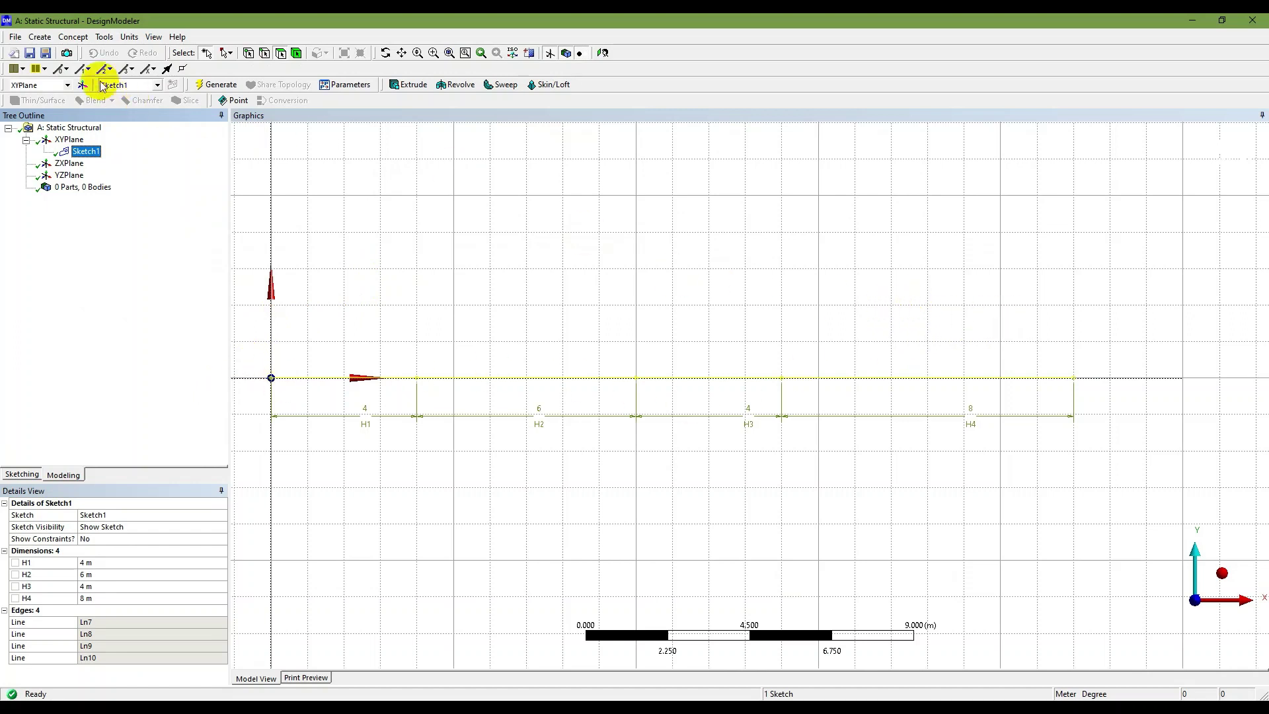
pyautogui.click(73, 37)
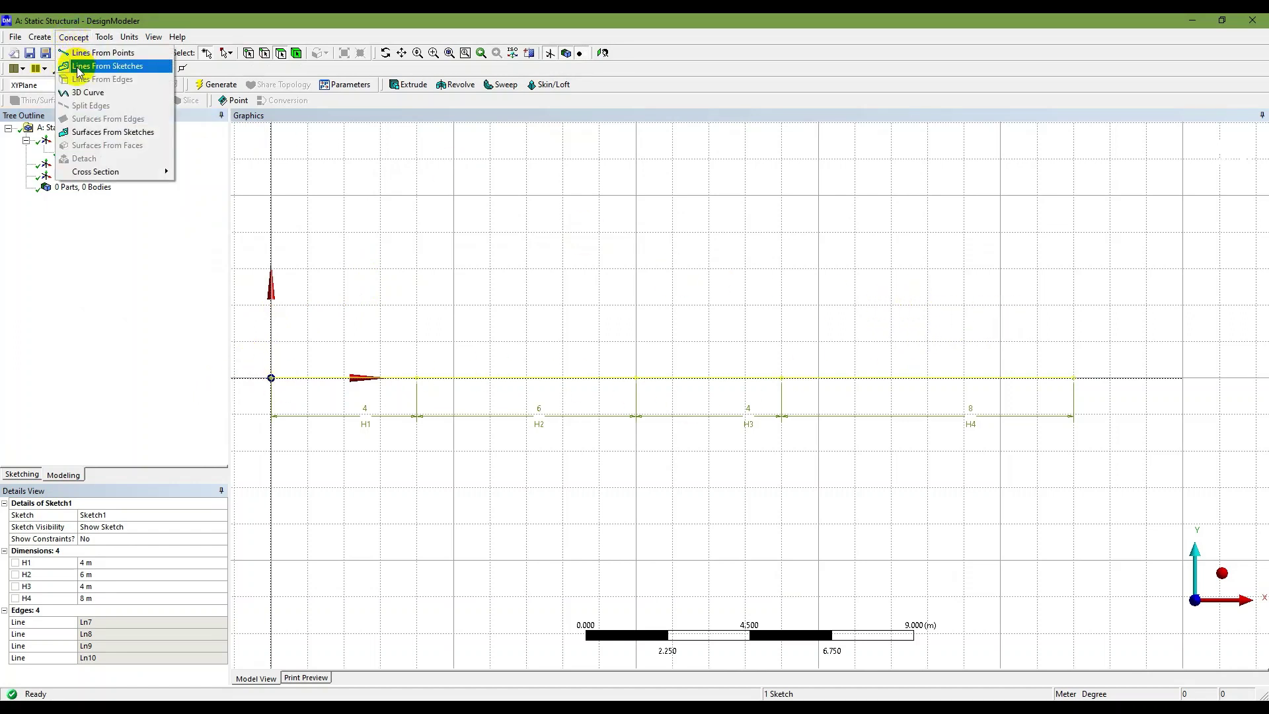
pyautogui.click(78, 66)
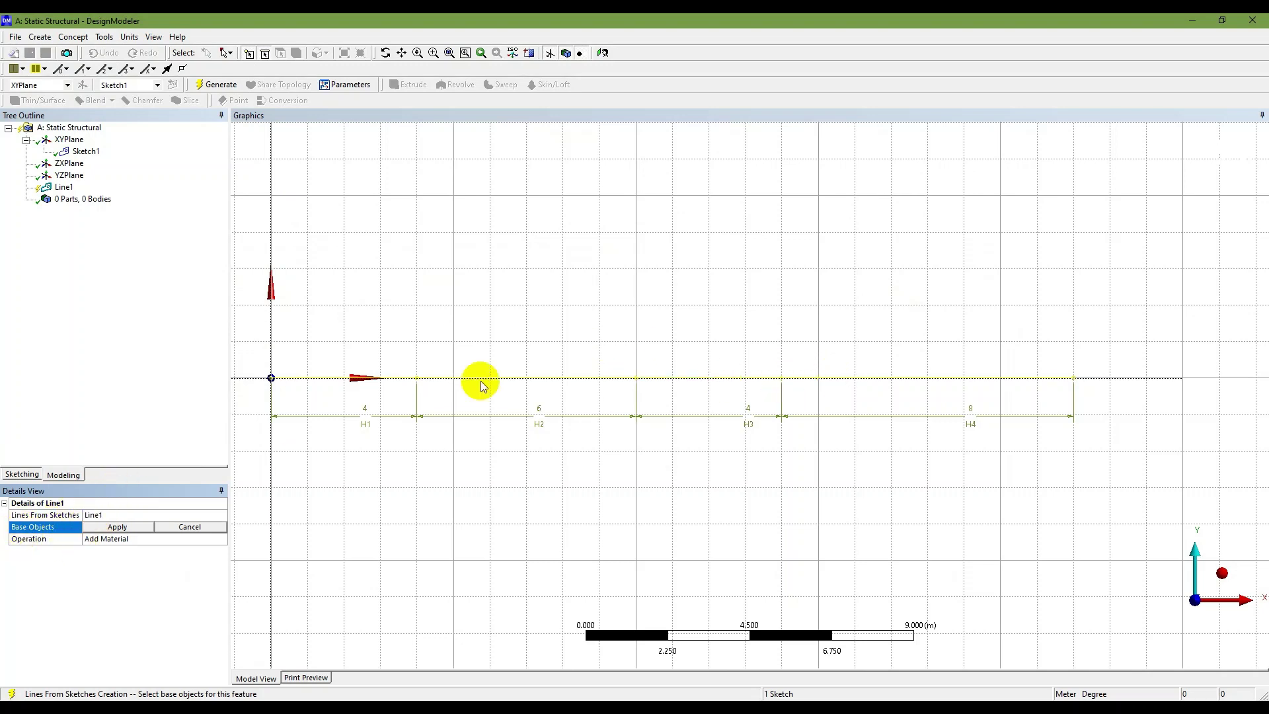
pyautogui.click(118, 526)
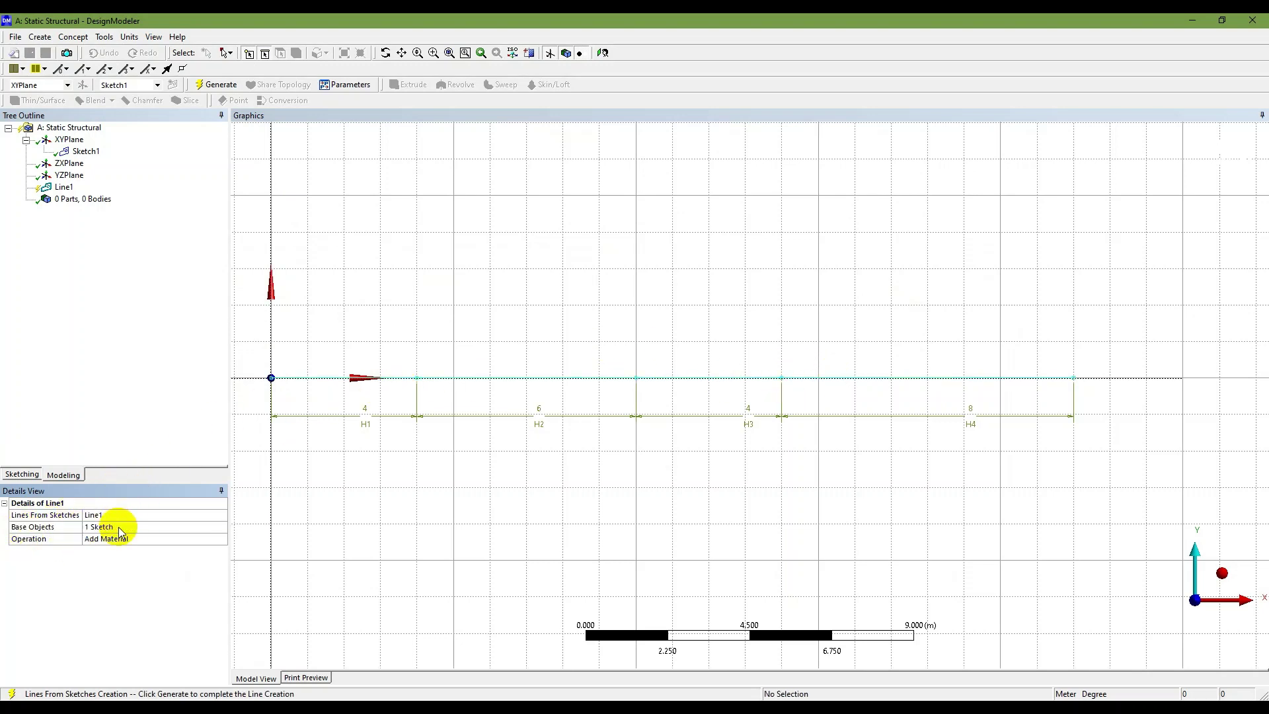
pyautogui.click(216, 85)
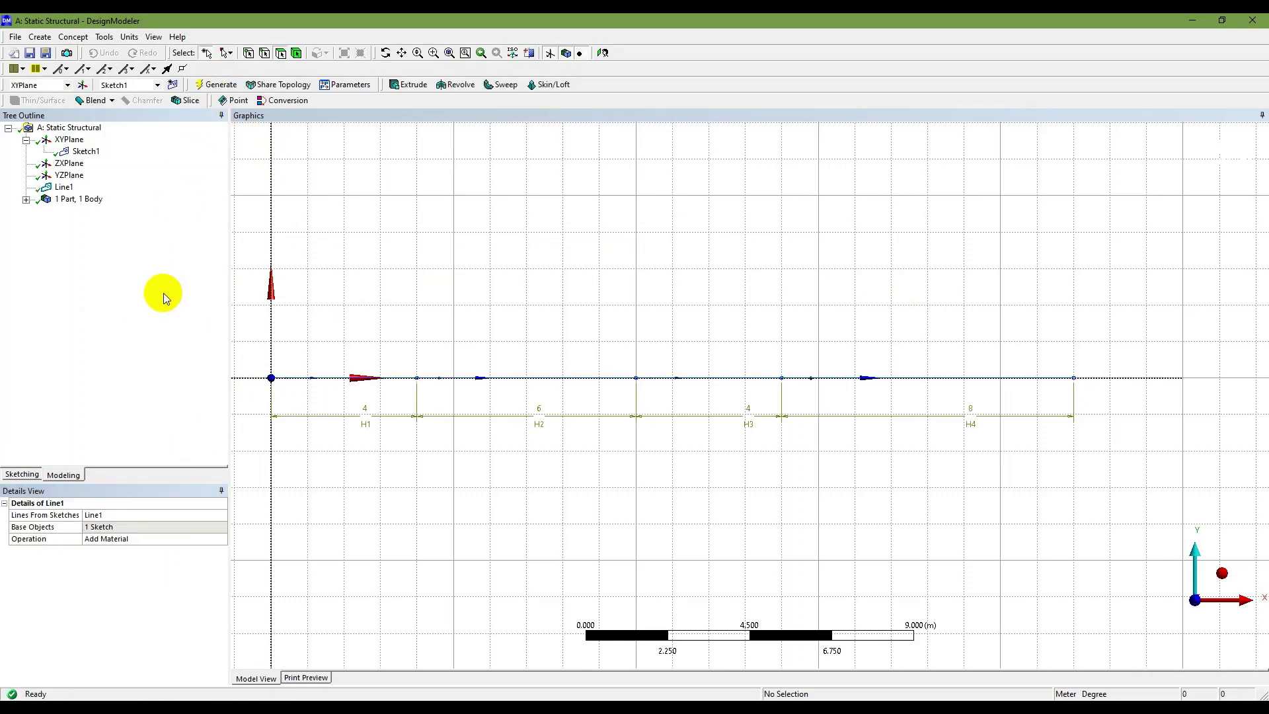
# - Examine the new line feature, its base sketch and the details of the resulting Line Body in the model tree
pyautogui.click(64, 188)
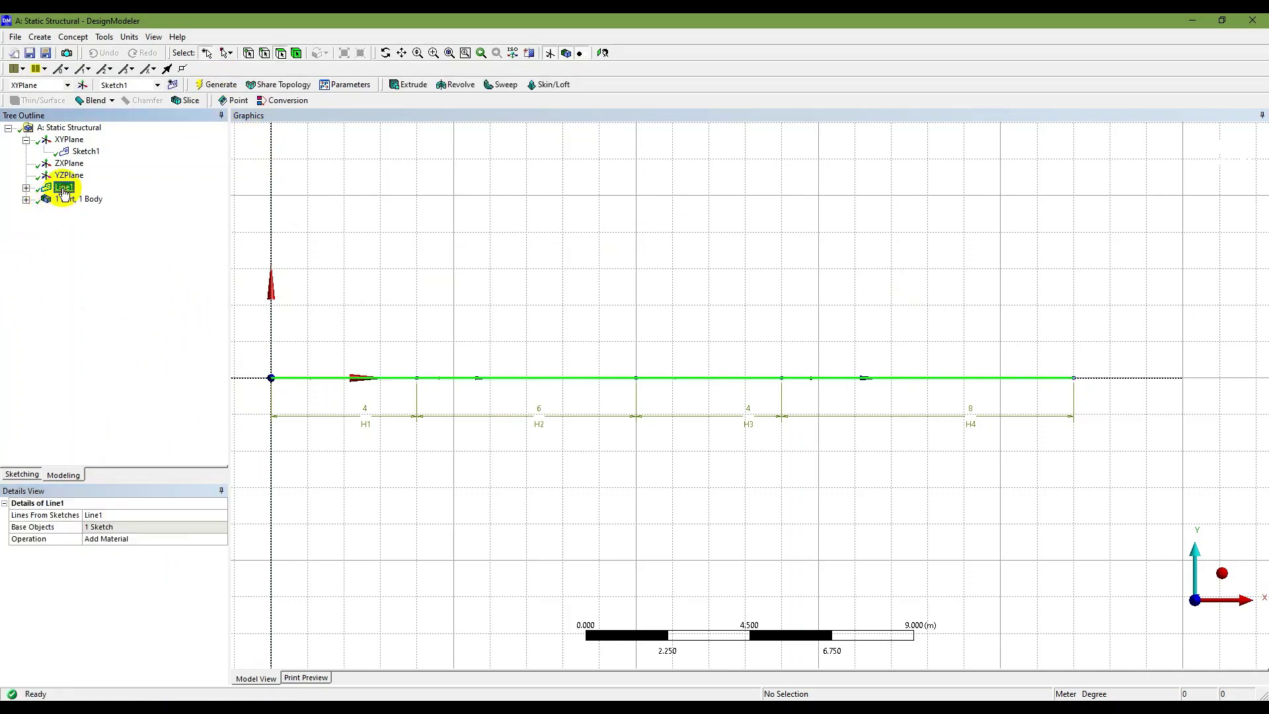
pyautogui.click(26, 188)
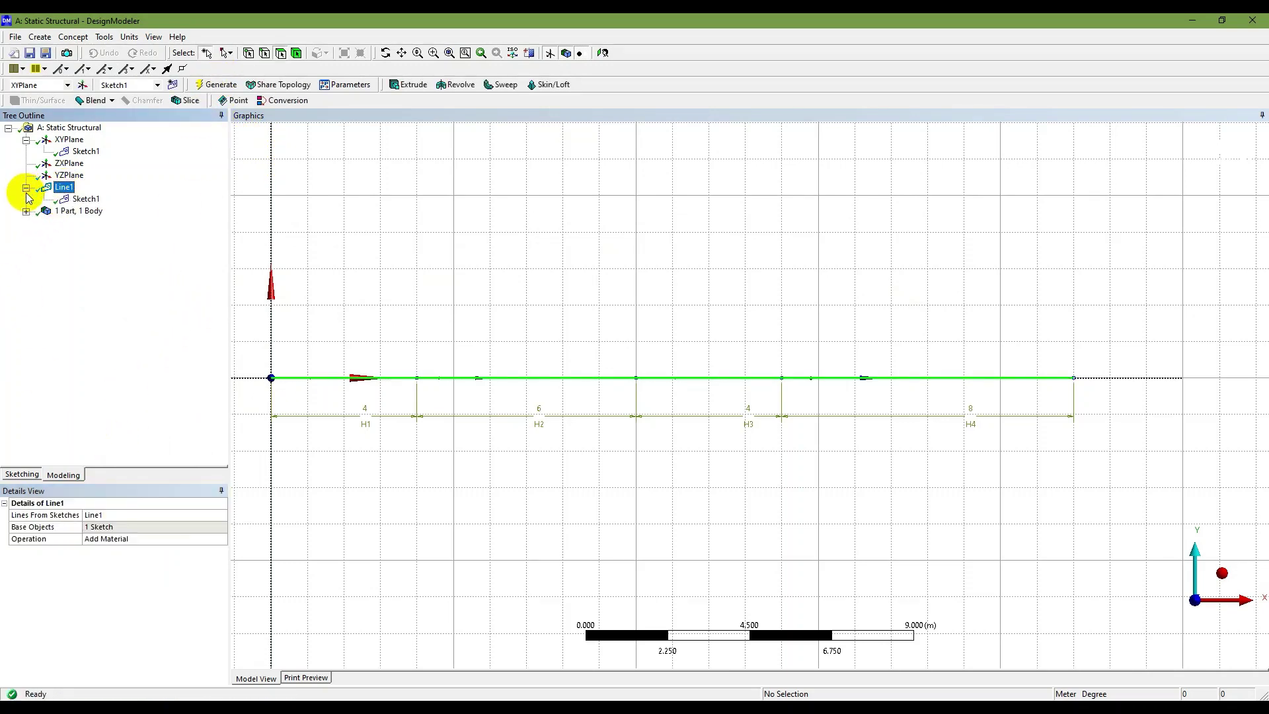
pyautogui.click(85, 199)
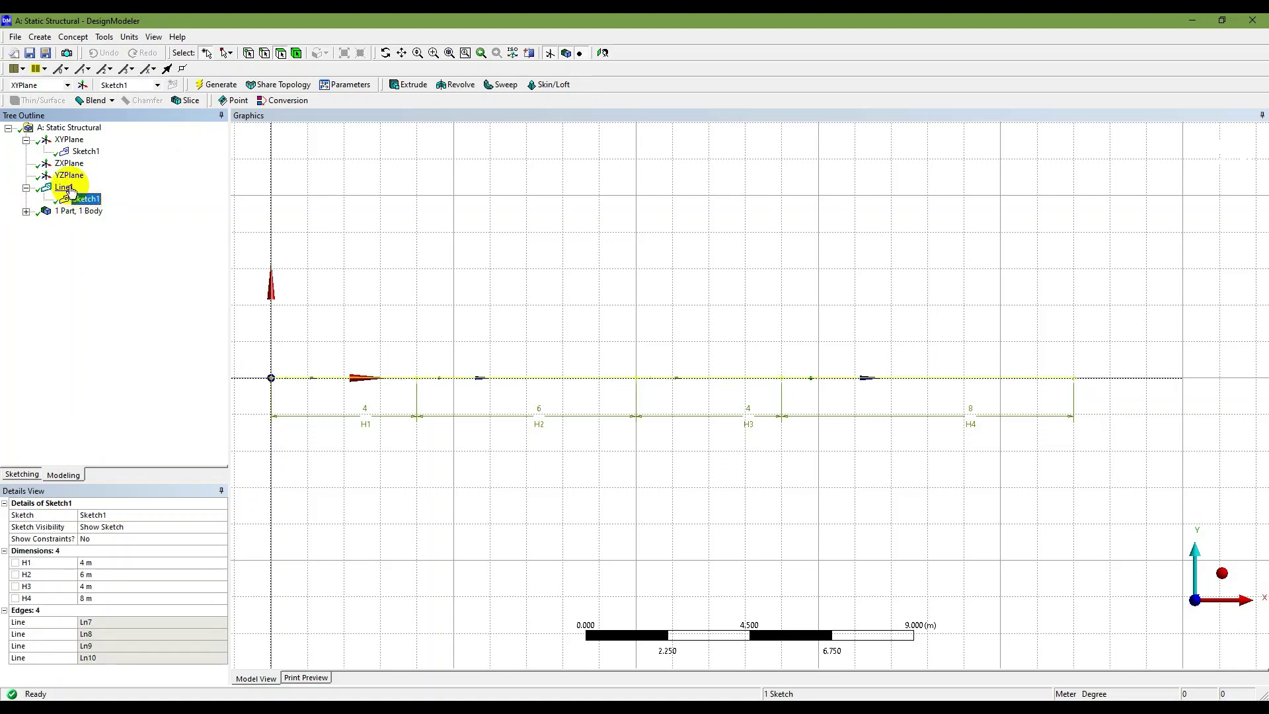
pyautogui.click(65, 187)
pyautogui.click(26, 212)
pyautogui.click(90, 223)
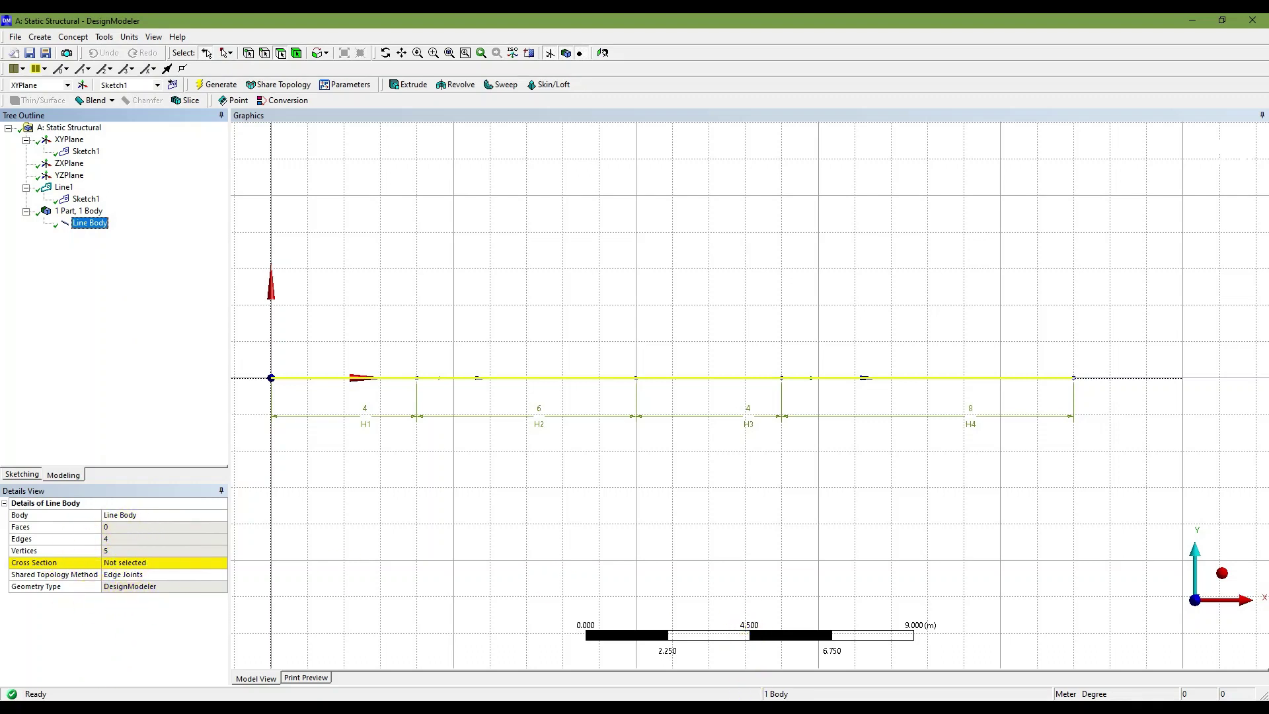
# - Consult the PowerPoint slide for the next geometry instruction, and add a rectangular cross section in DesignModeler
pyautogui.hotkey('alt', 'Tab')
pyautogui.click(583, 409)
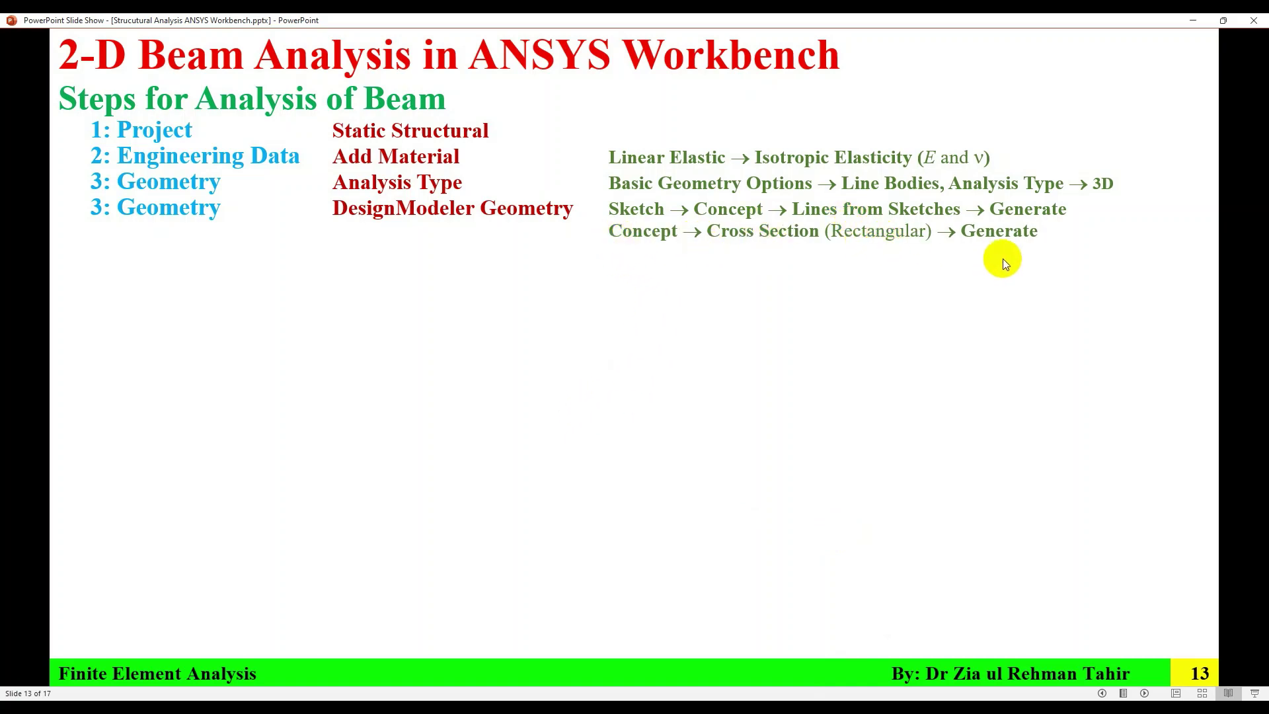
pyautogui.hotkey('alt', 'Tab')
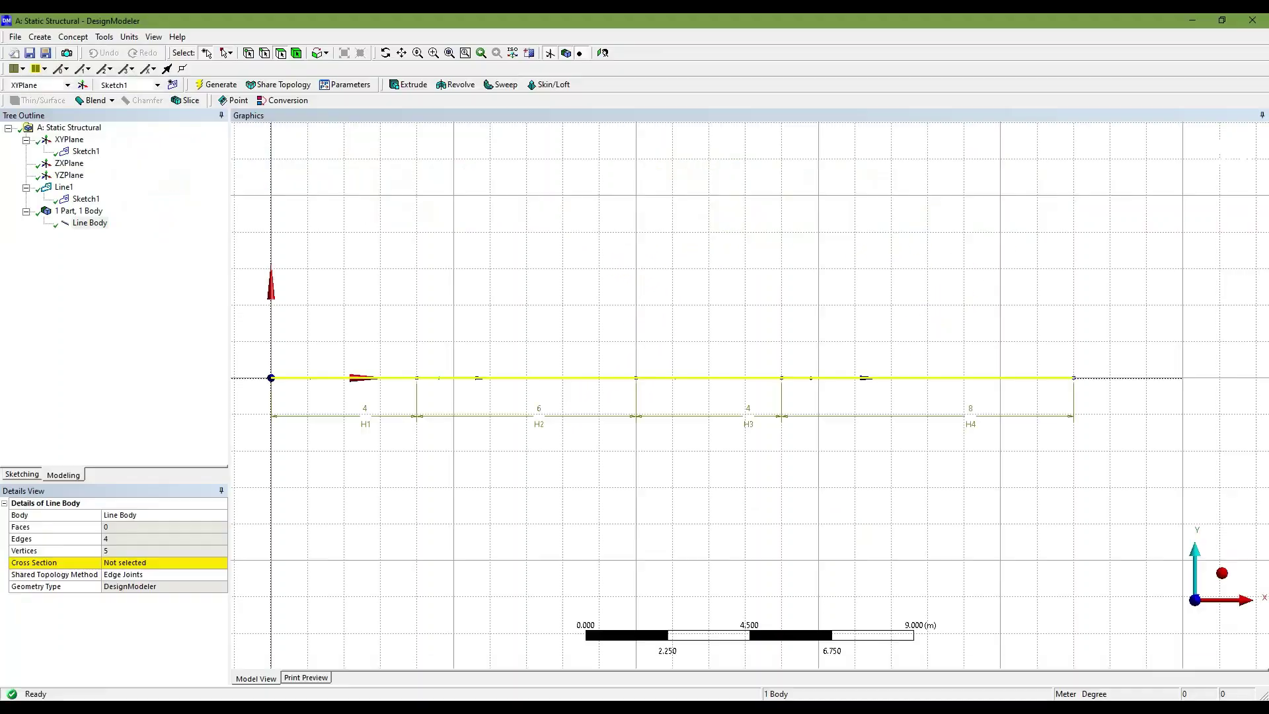
pyautogui.click(73, 37)
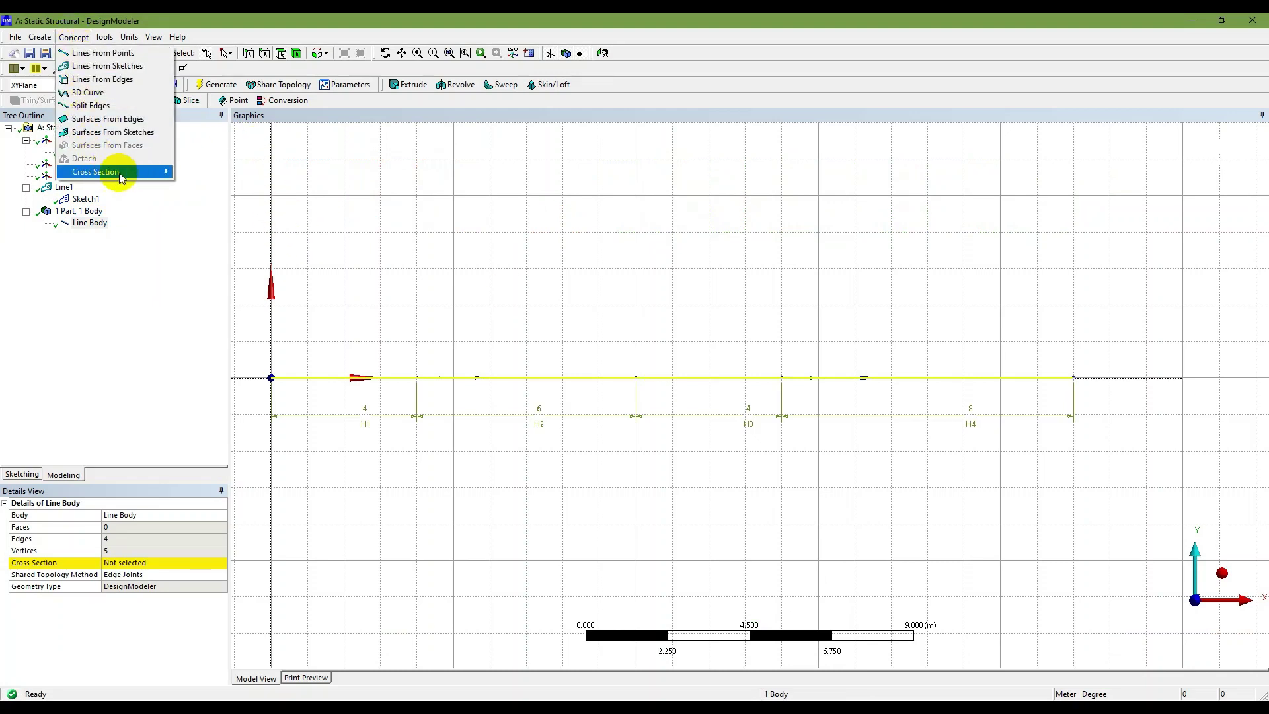
pyautogui.click(198, 171)
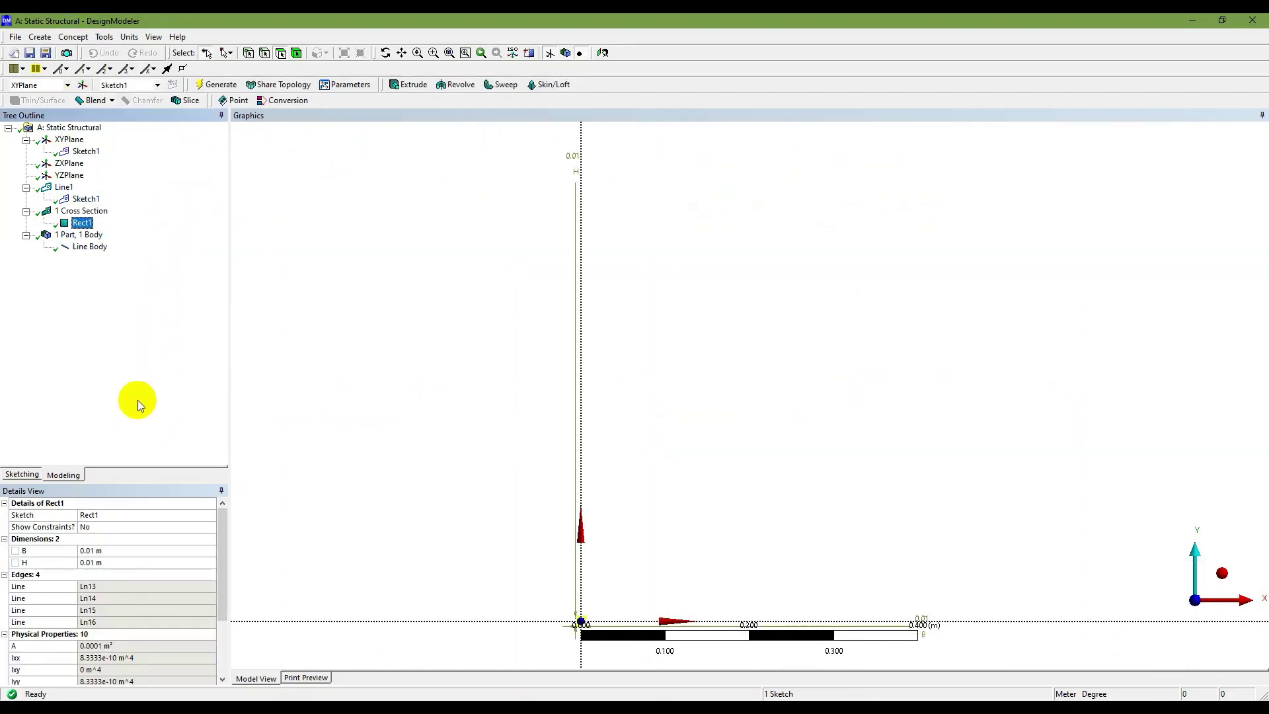
# - Change the length units to millimetres and set the rectangular section's B and H dimensions to 221.34 mm
pyautogui.click(129, 37)
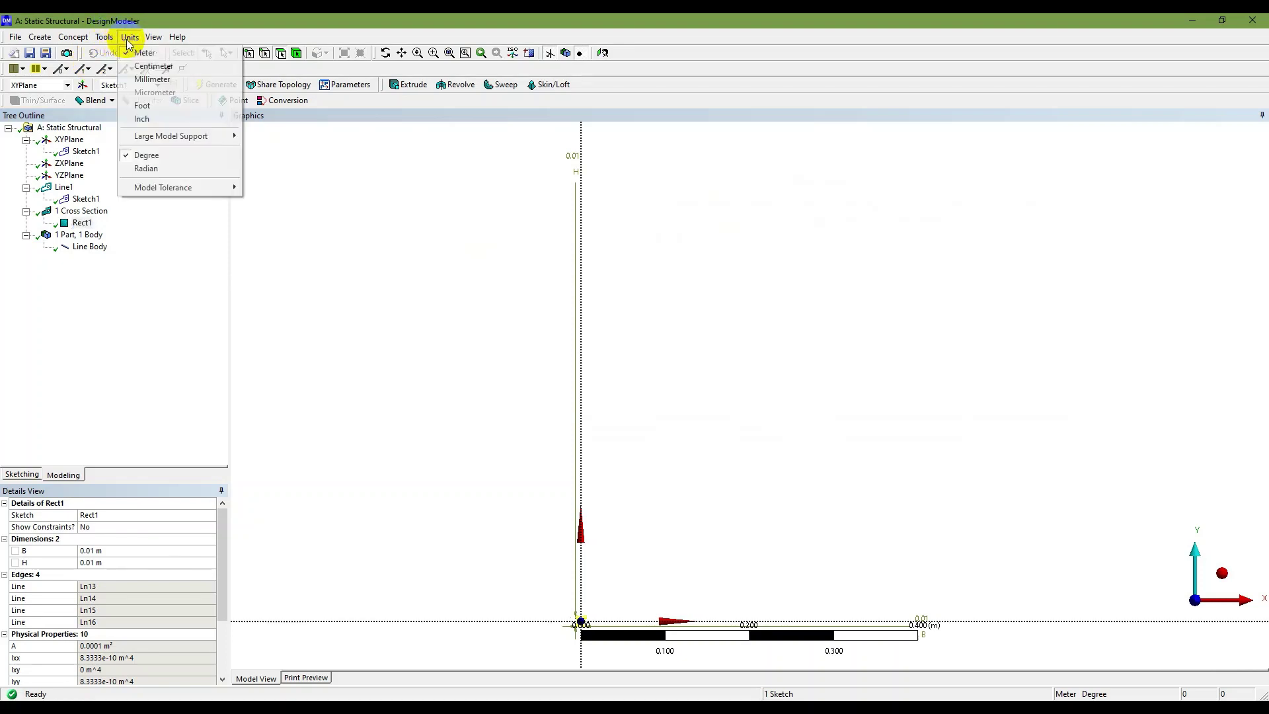
pyautogui.click(152, 79)
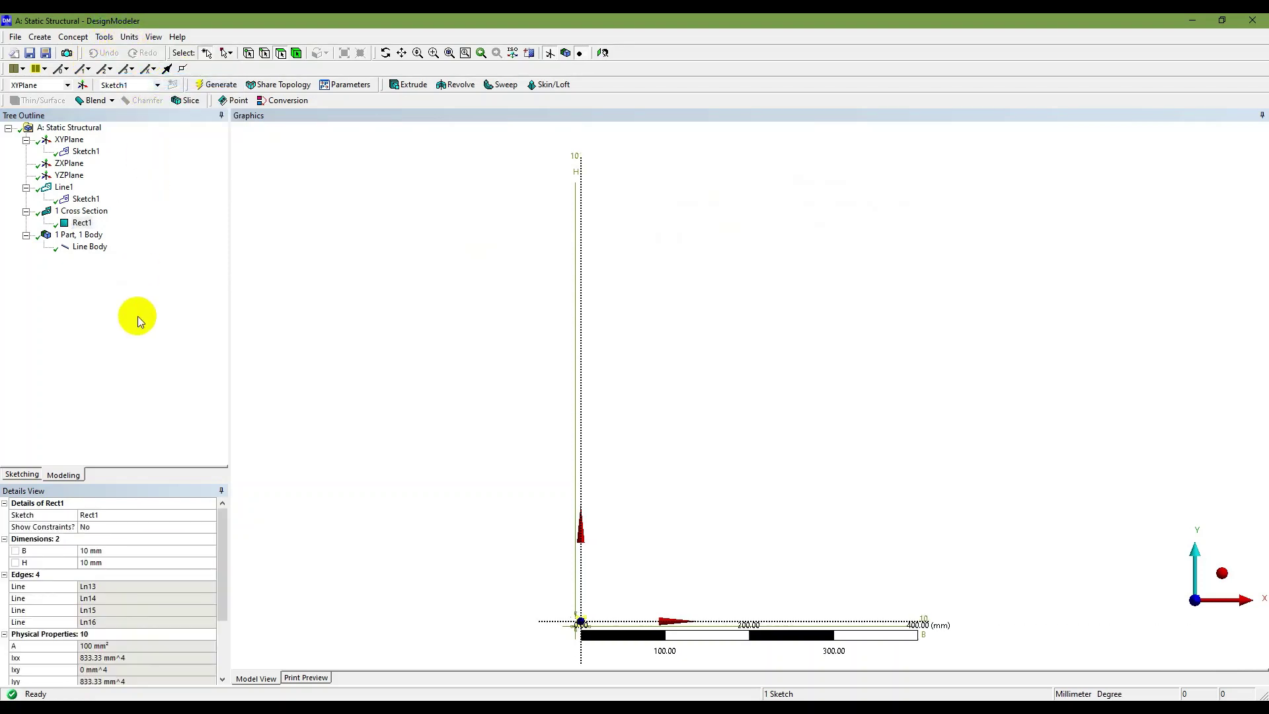
pyautogui.click(130, 554)
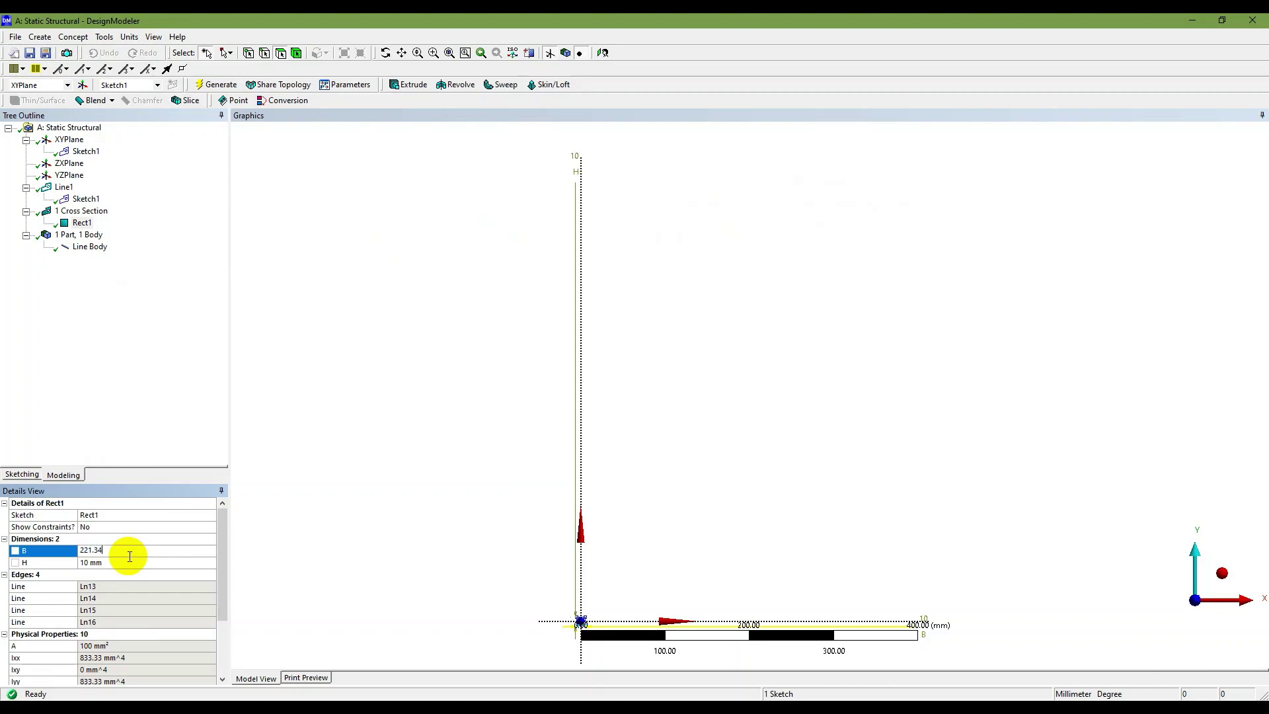
pyautogui.click(131, 562)
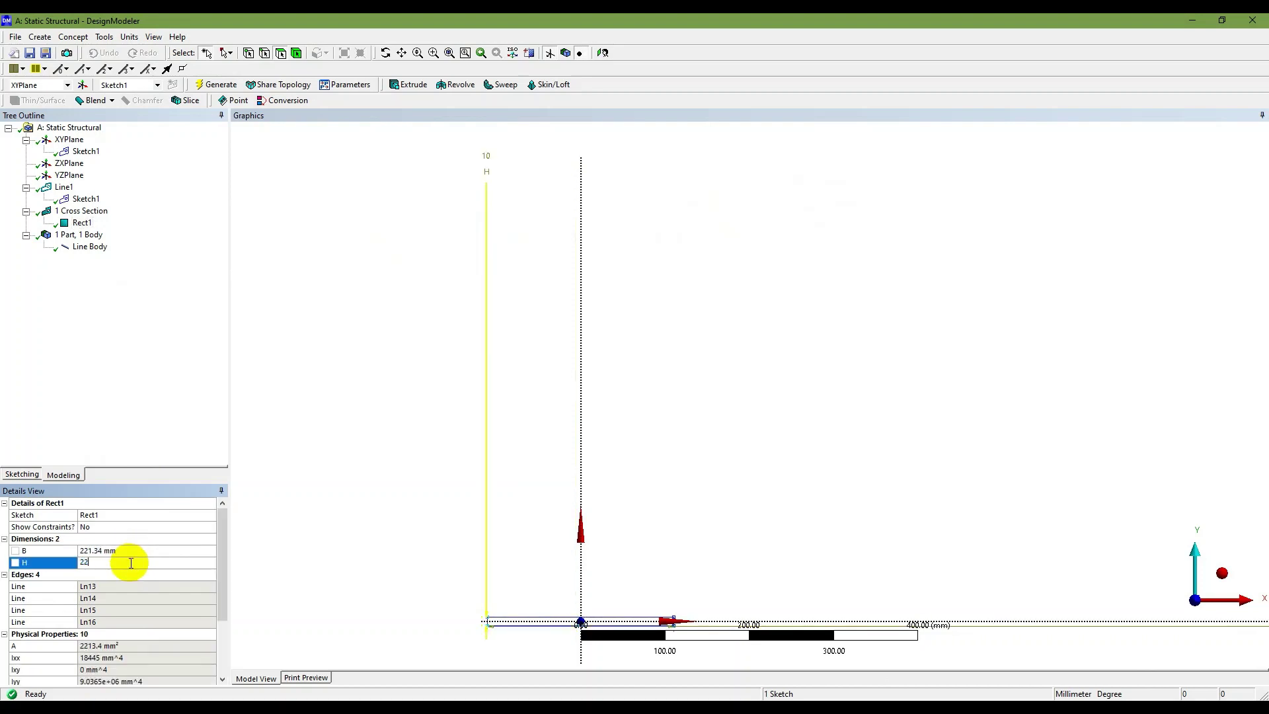
pyautogui.press('Return')
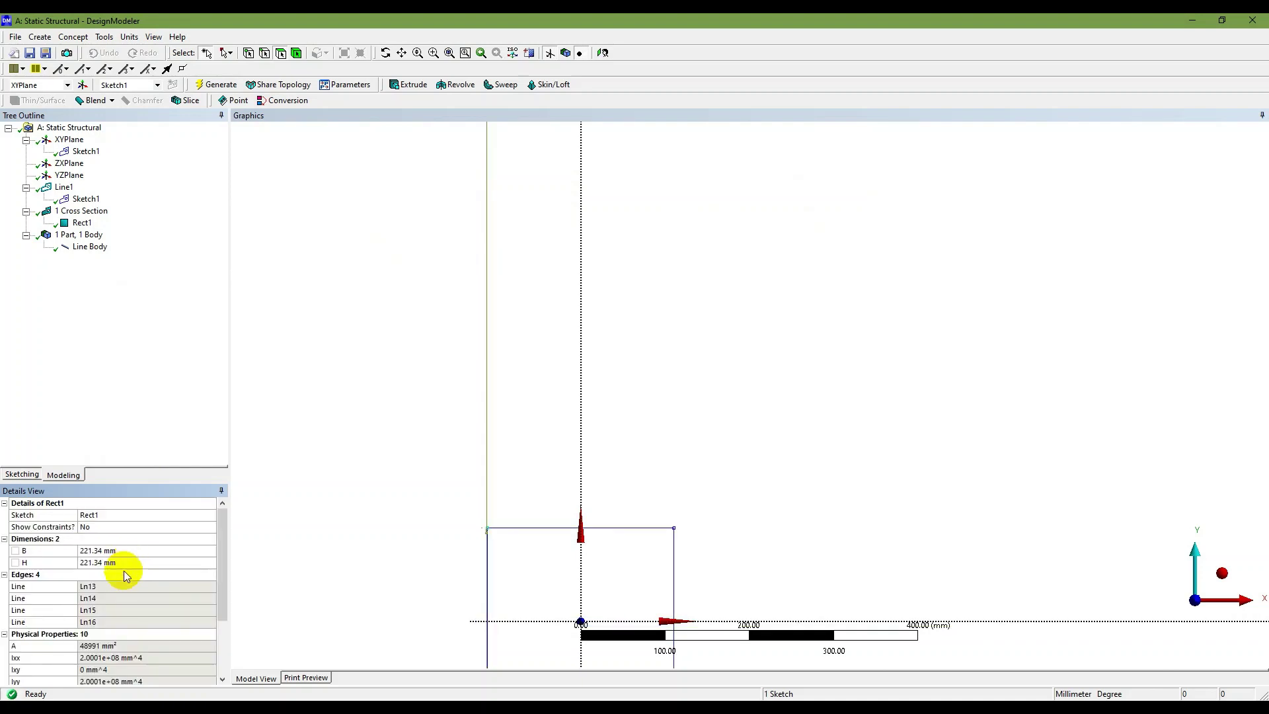
pyautogui.click(434, 53)
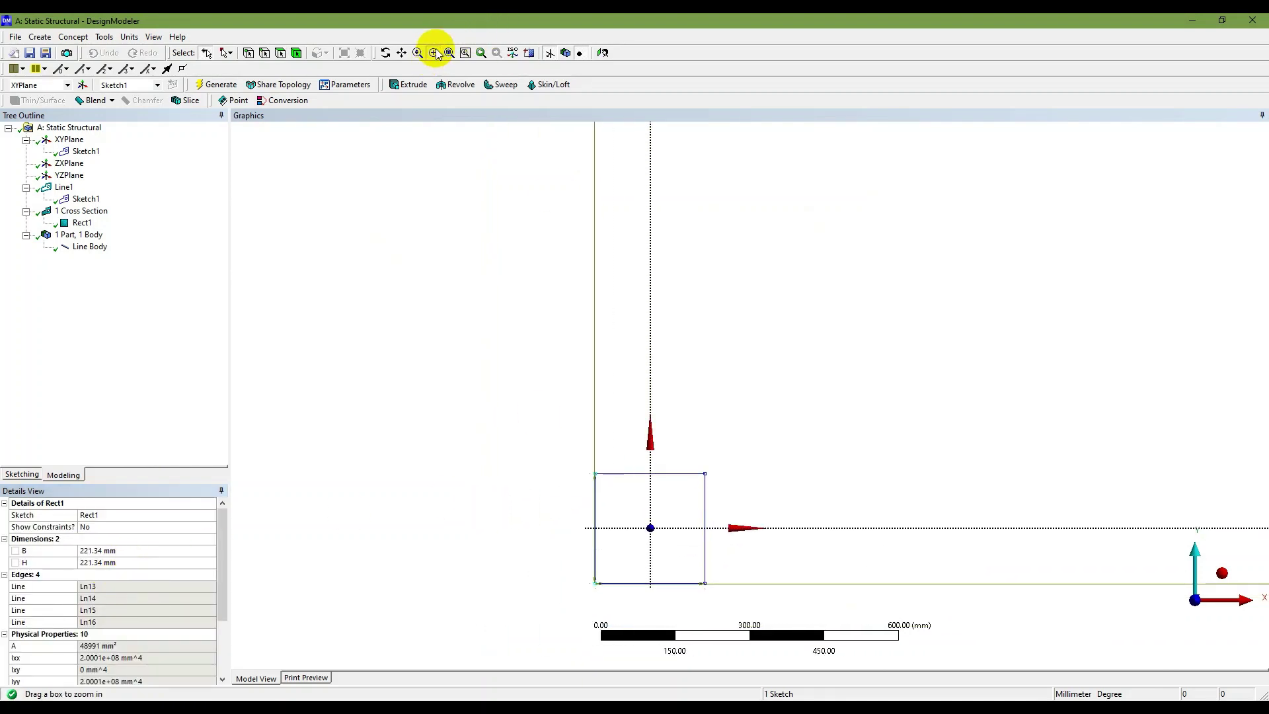
pyautogui.moveTo(538, 391)
pyautogui.mouseDown()
pyautogui.moveTo(742, 608)
pyautogui.moveTo(759, 611)
pyautogui.mouseUp()
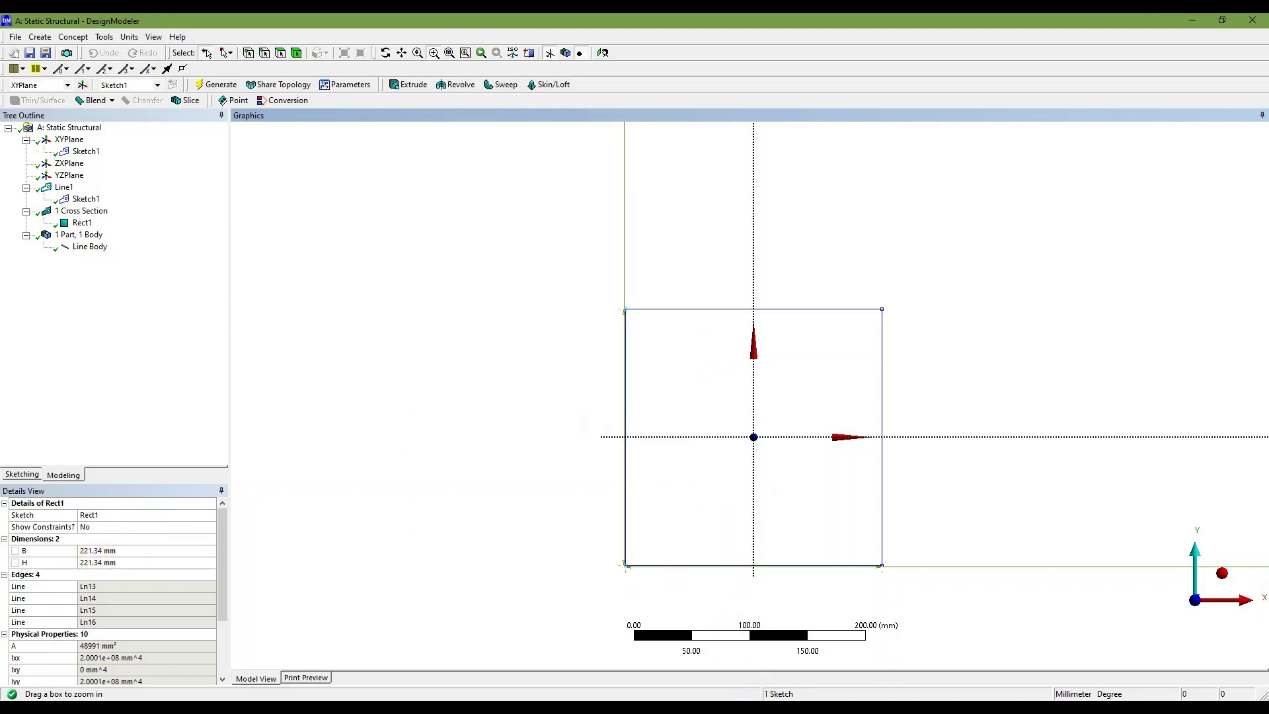
# - Compare the rectangular section's dimensions and properties with the beam problem on the PowerPoint slide
pyautogui.click(759, 707)
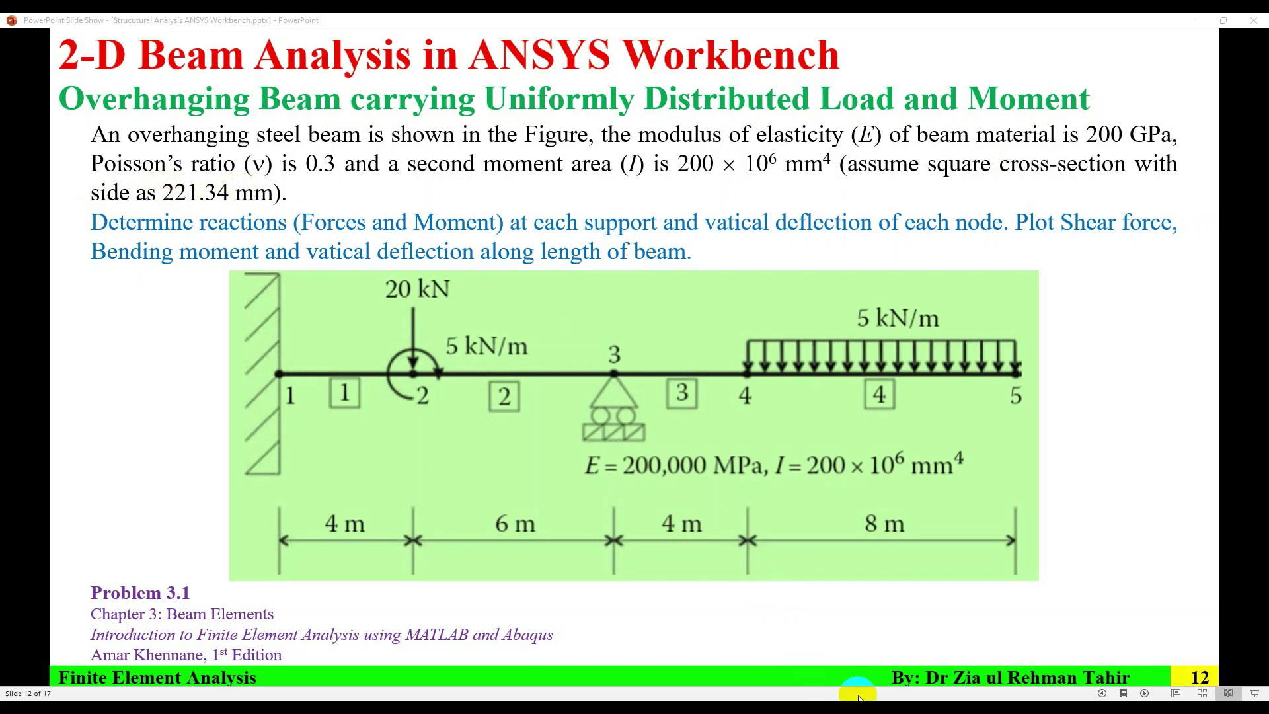
pyautogui.click(857, 698)
pyautogui.click(84, 223)
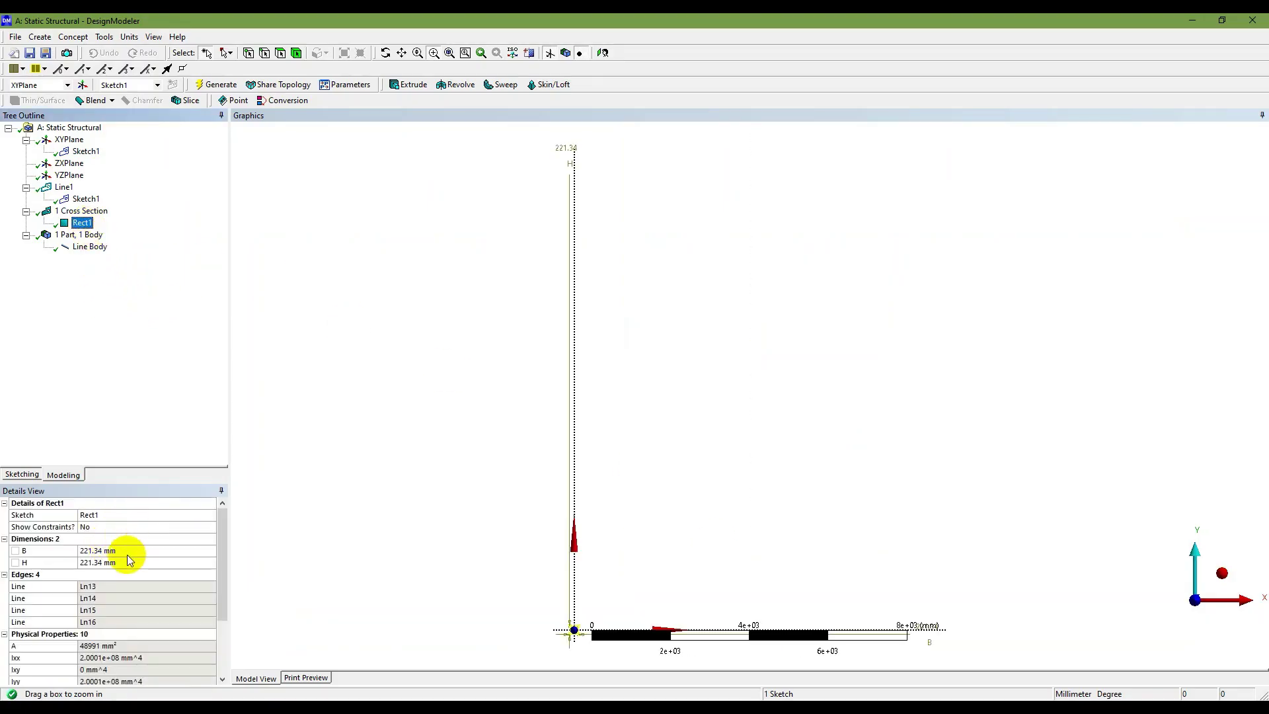
# - Review the PowerPoint analysis steps up to assigning the line body's cross section, and return to DesignModeler
pyautogui.click(769, 707)
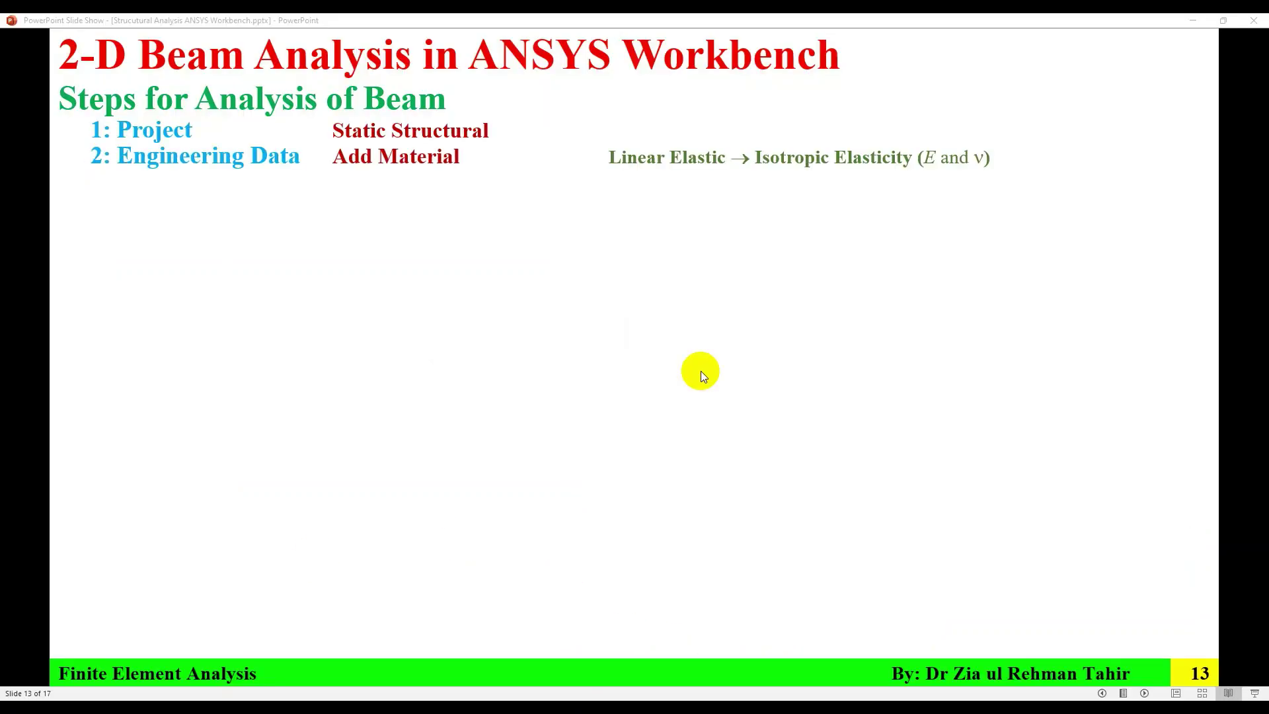
pyautogui.click(701, 371)
pyautogui.click(702, 370)
pyautogui.click(703, 374)
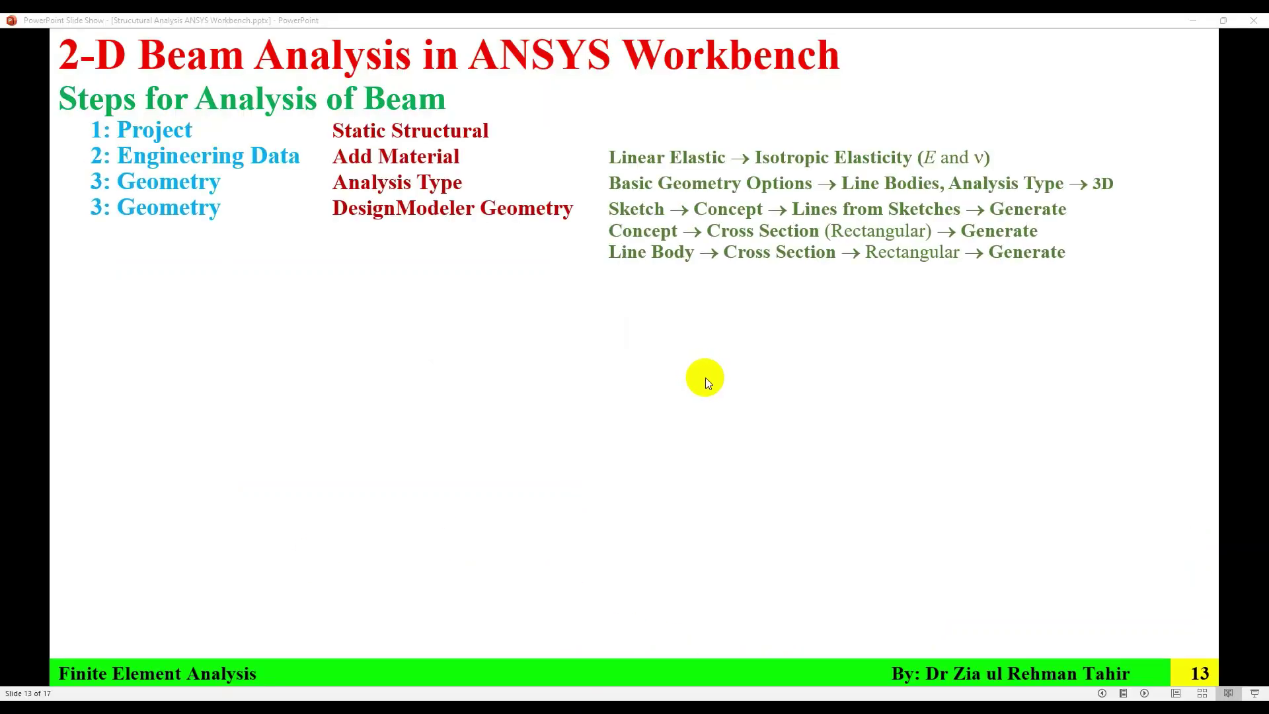
pyautogui.press('Left')
pyautogui.click(632, 570)
pyautogui.hotkey('alt', 'Tab')
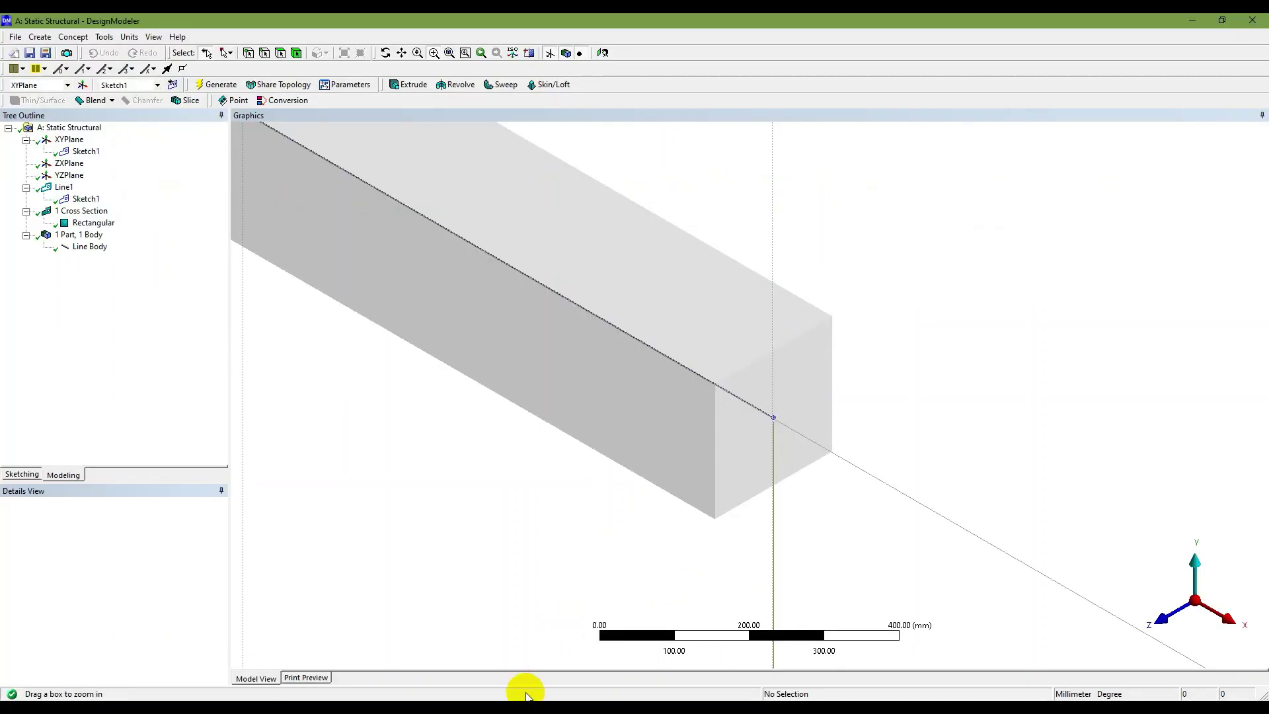
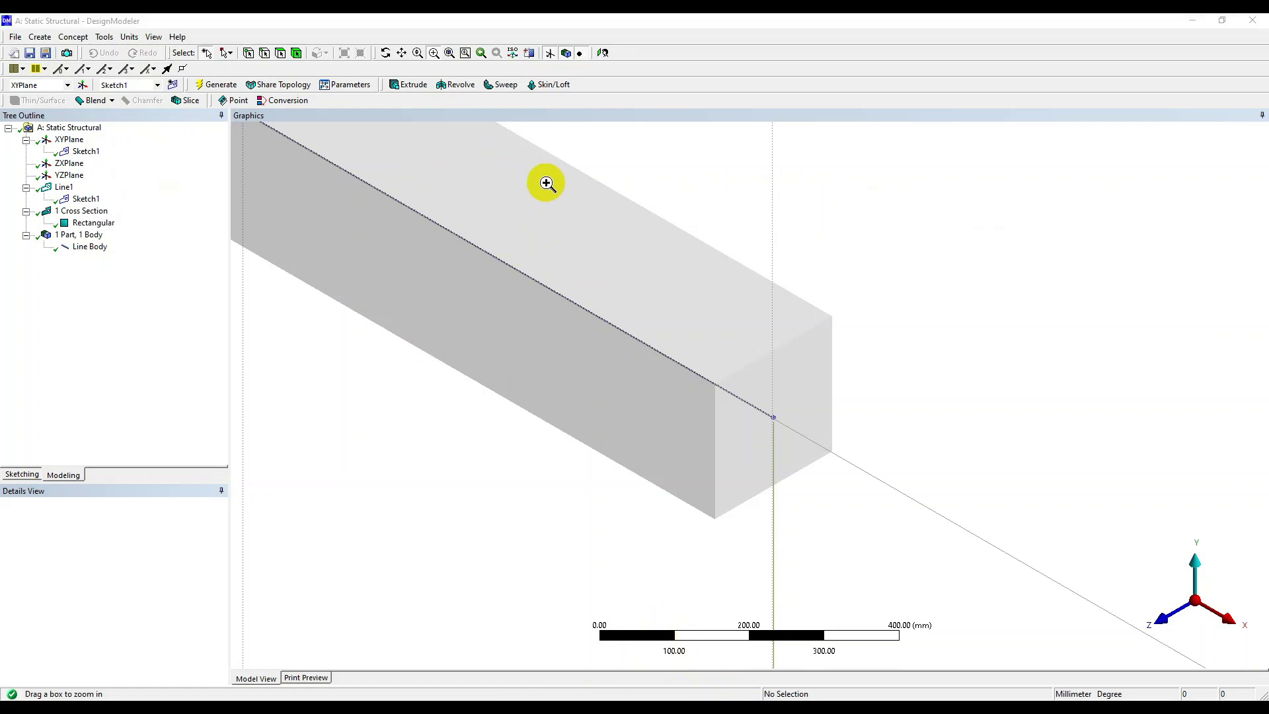
# - Save the project from DesignModeler and open the Static Structural system's Model cell in Mechanical
pyautogui.click(29, 54)
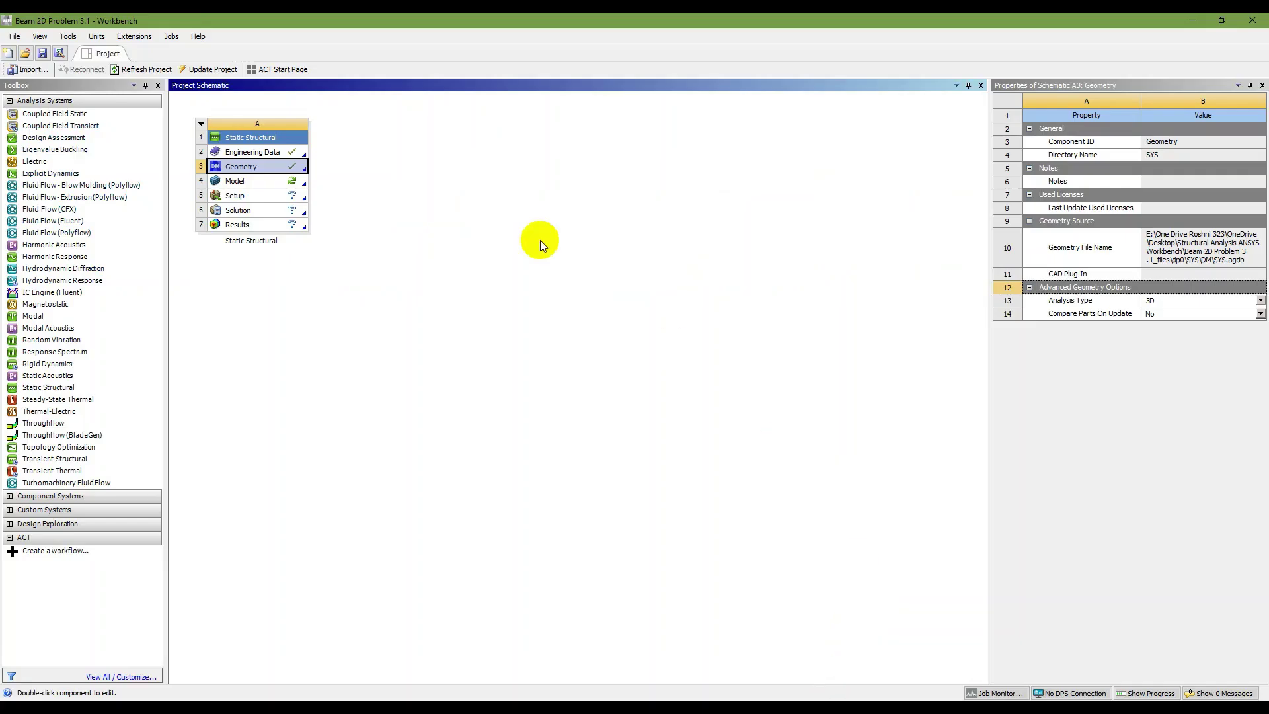
pyautogui.doubleClick(261, 181)
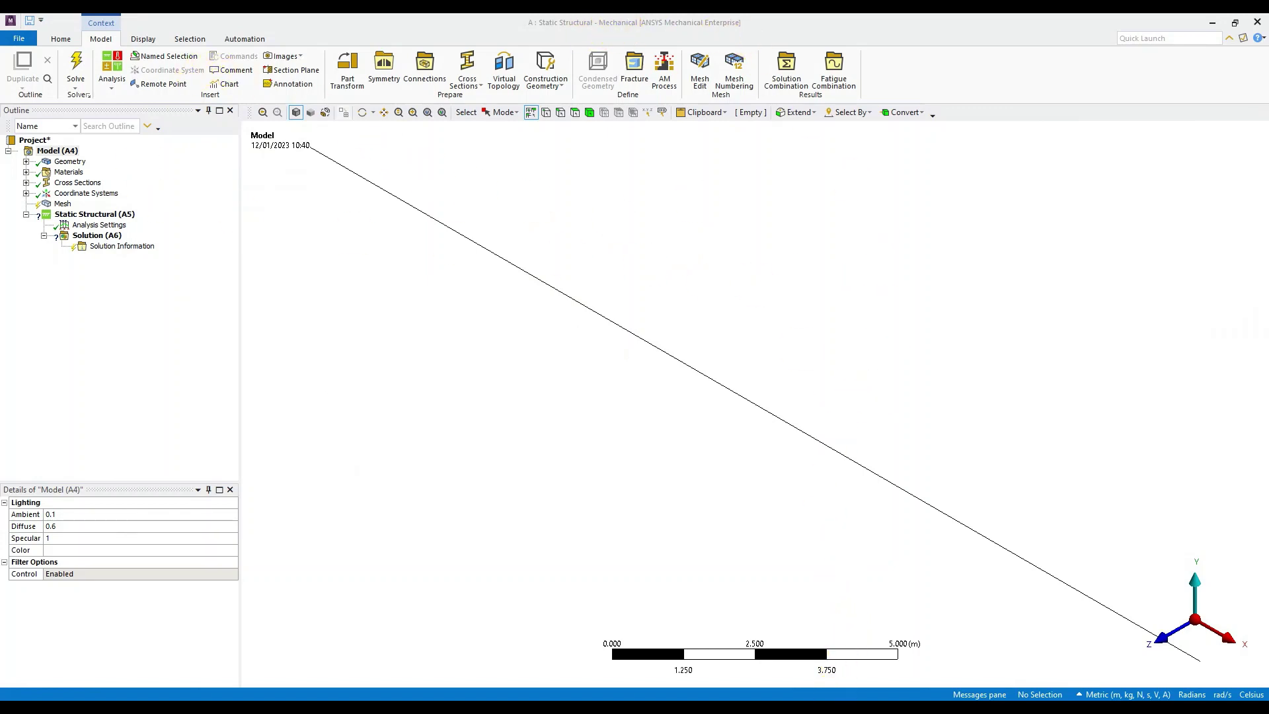
pyautogui.hotkey('alt', 'Tab')
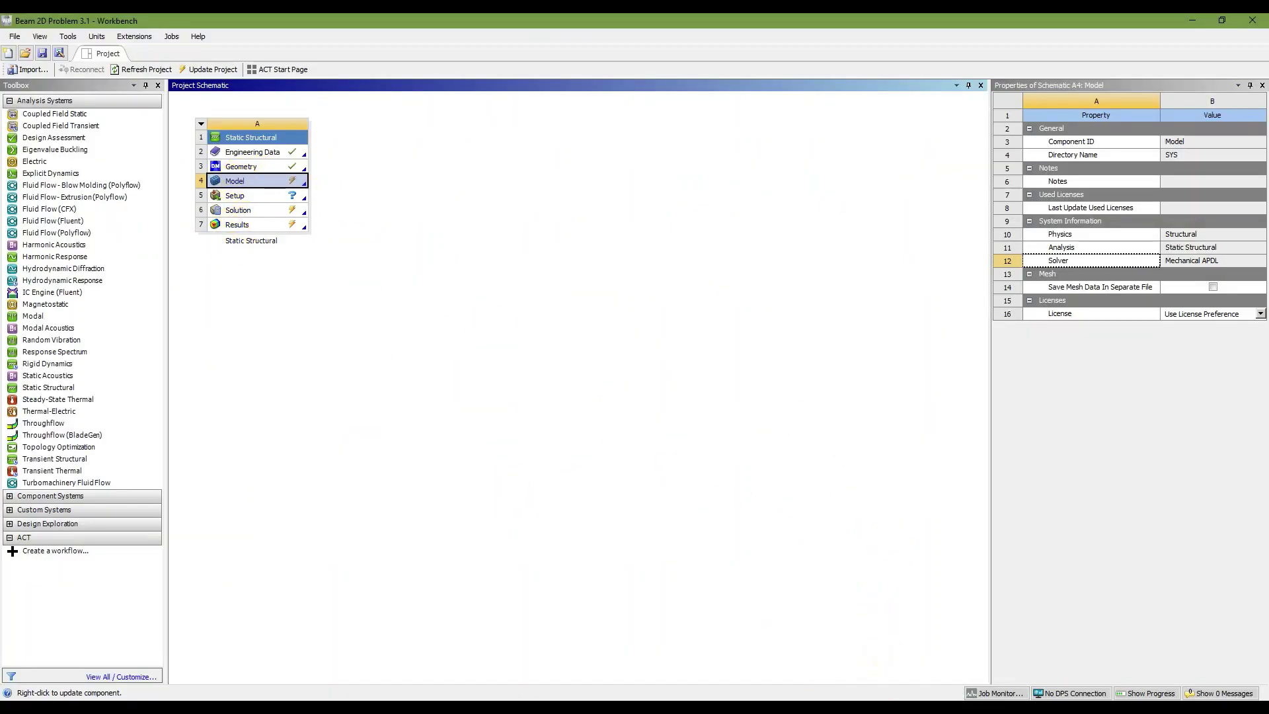
pyautogui.moveTo(859, 707)
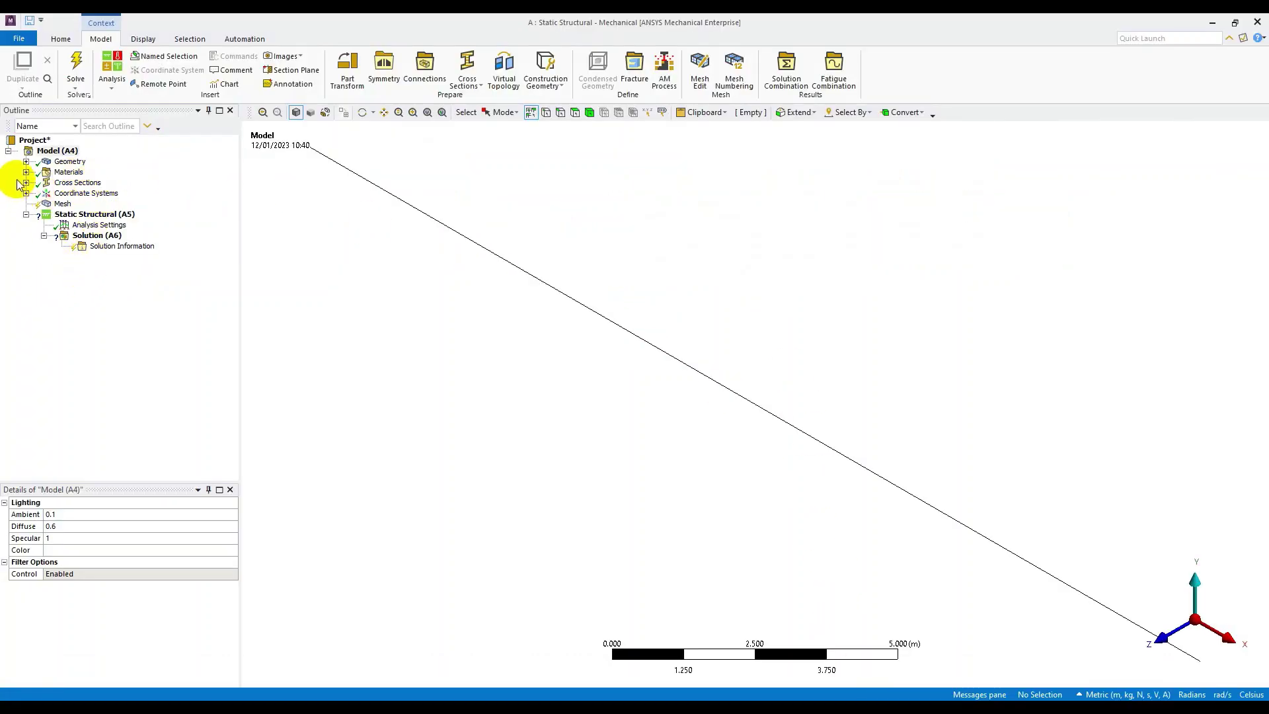
# - Assign the Steel material to the Line Body under Geometry and review its details
pyautogui.click(26, 161)
pyautogui.click(87, 173)
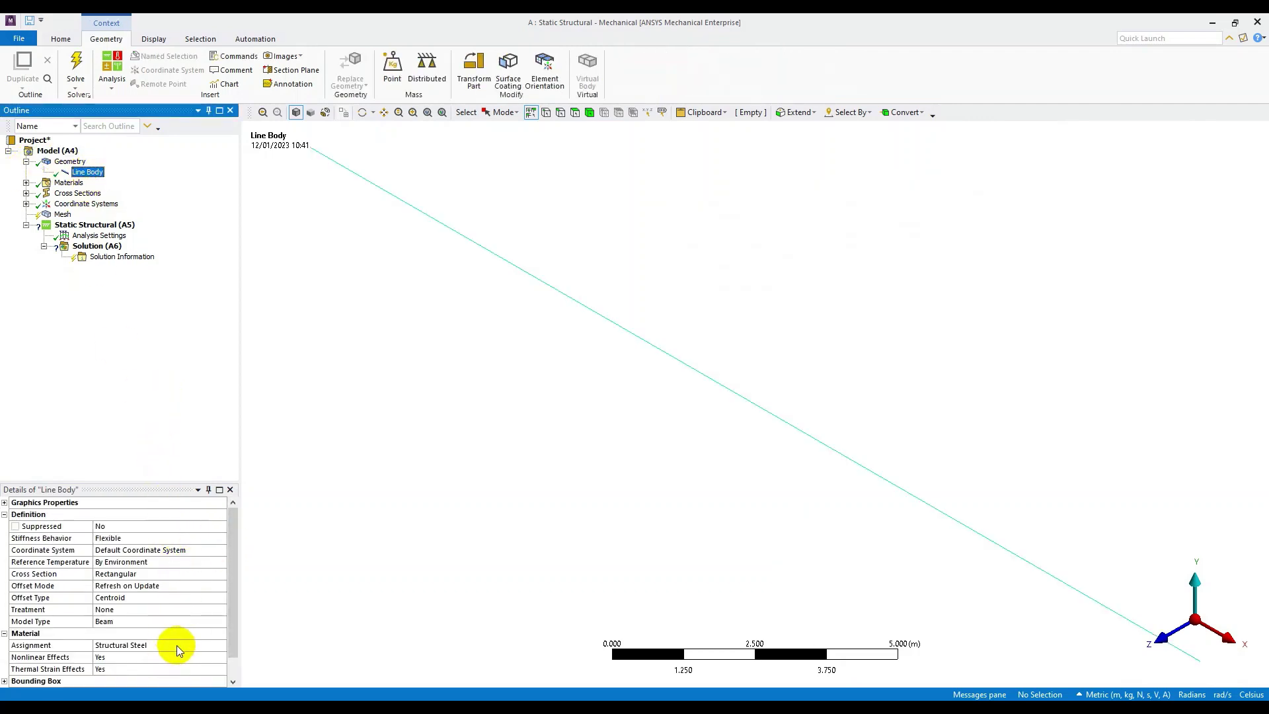
pyautogui.click(156, 645)
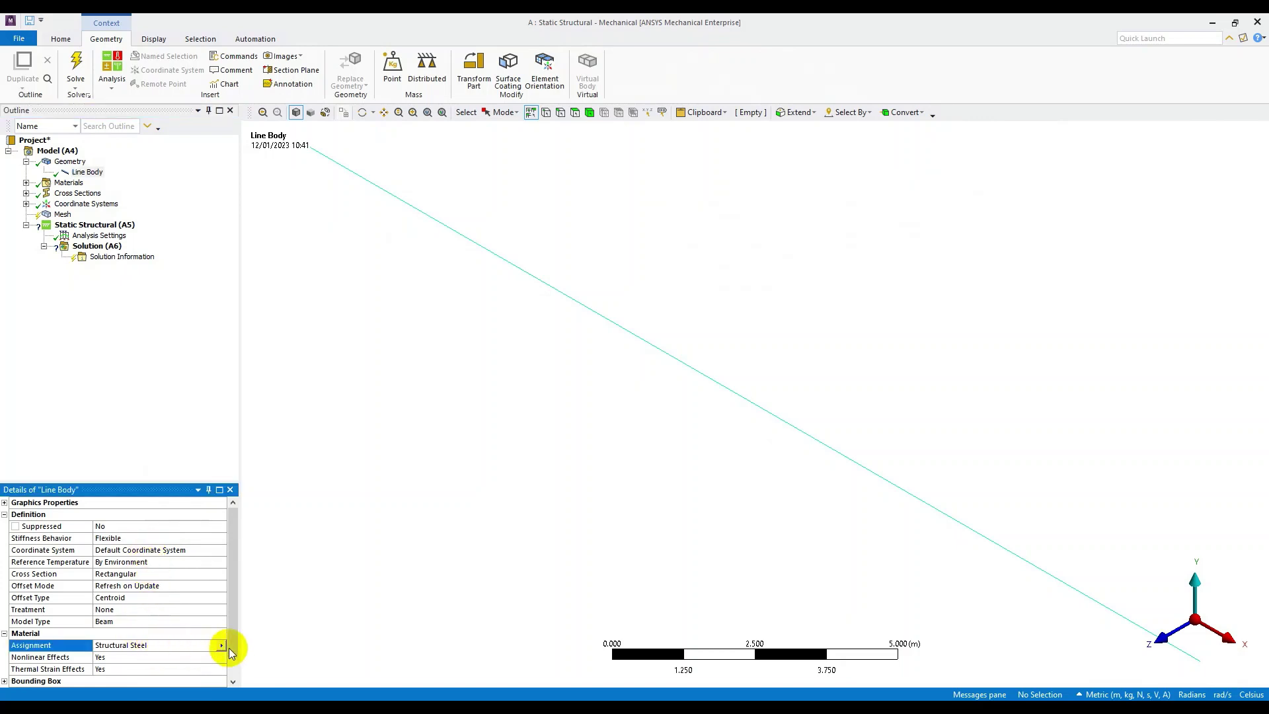
pyautogui.click(223, 646)
pyautogui.click(258, 478)
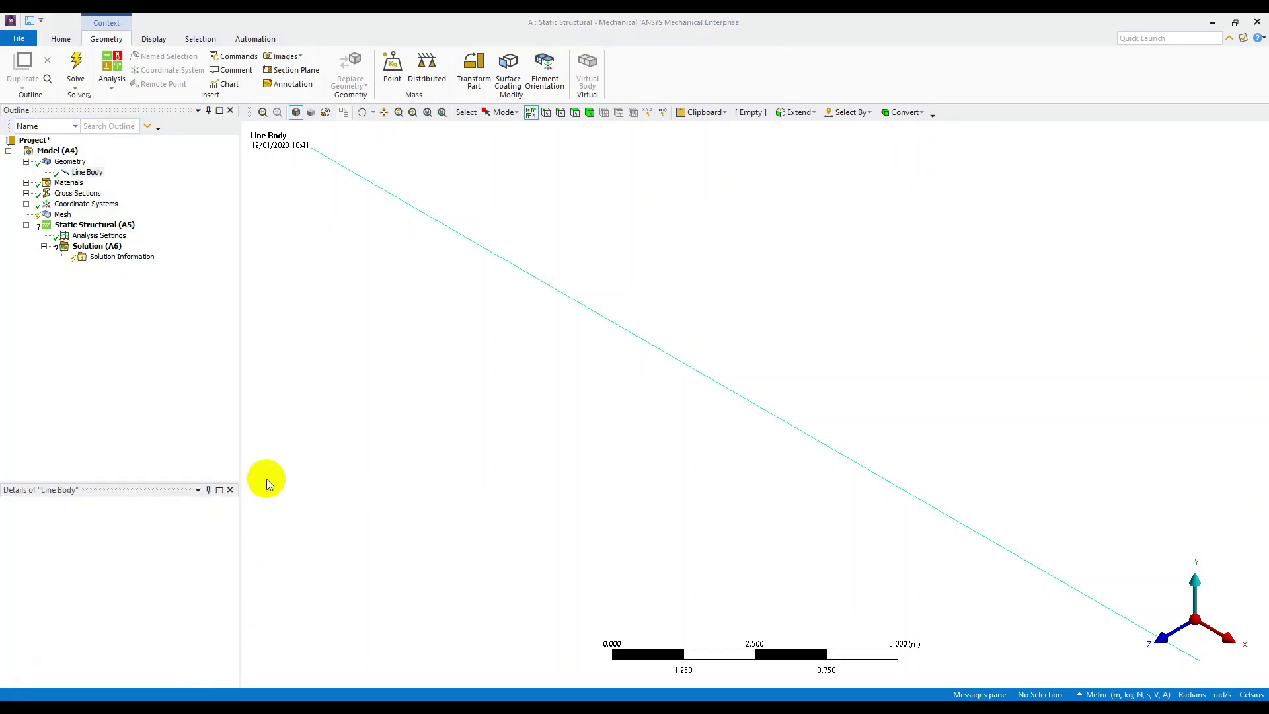
pyautogui.click(92, 173)
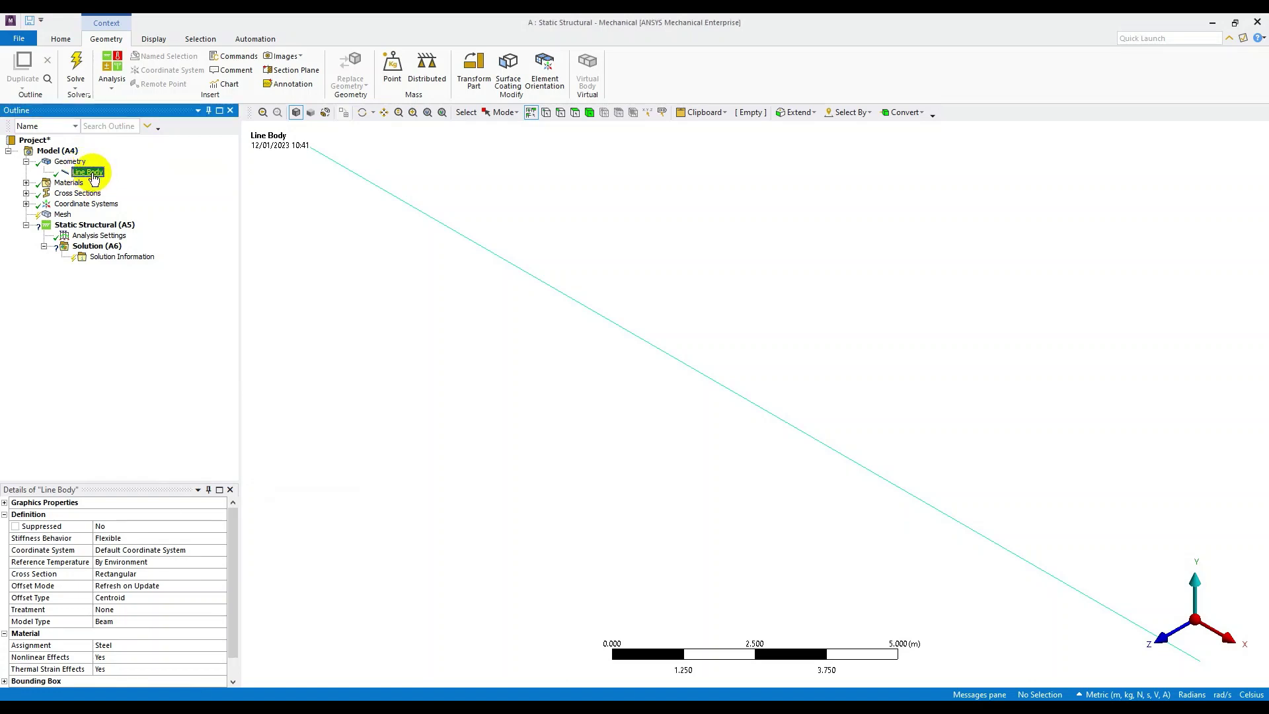
# - Check the Mesh step on the PowerPoint slide, return to Mechanical and set the mesh element size to 1
pyautogui.click(748, 707)
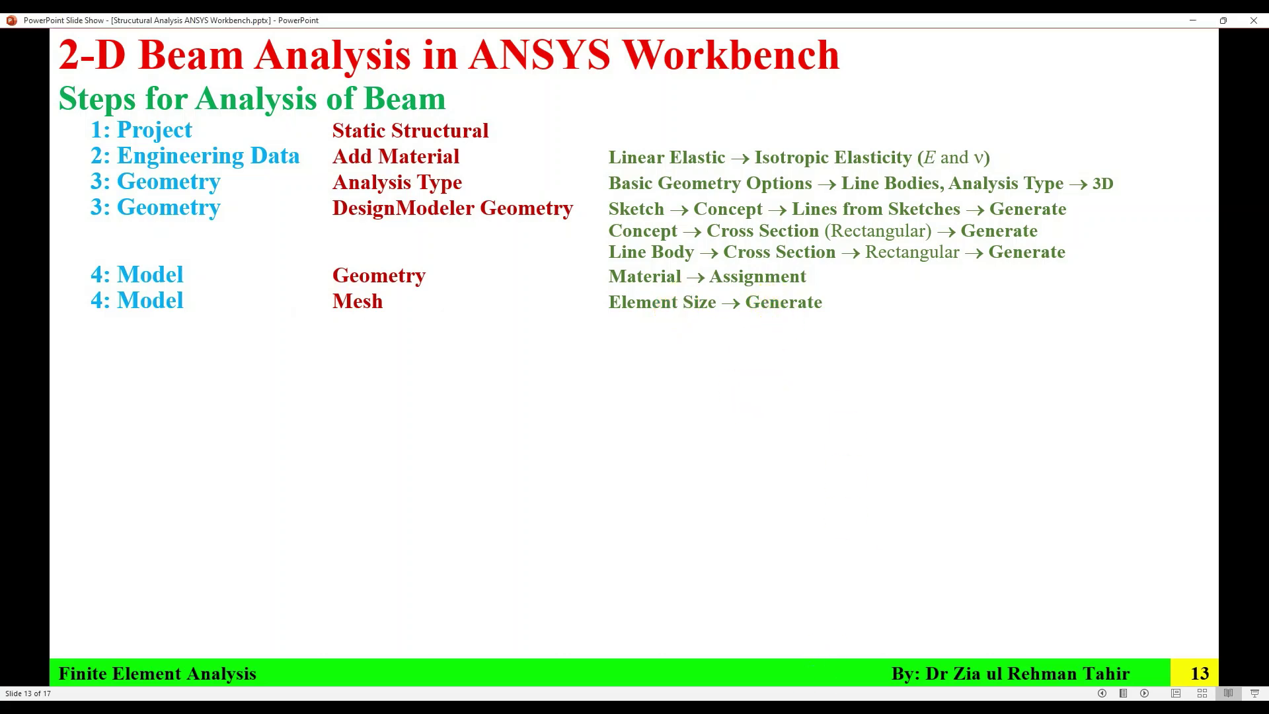
pyautogui.hotkey('alt', 'Tab')
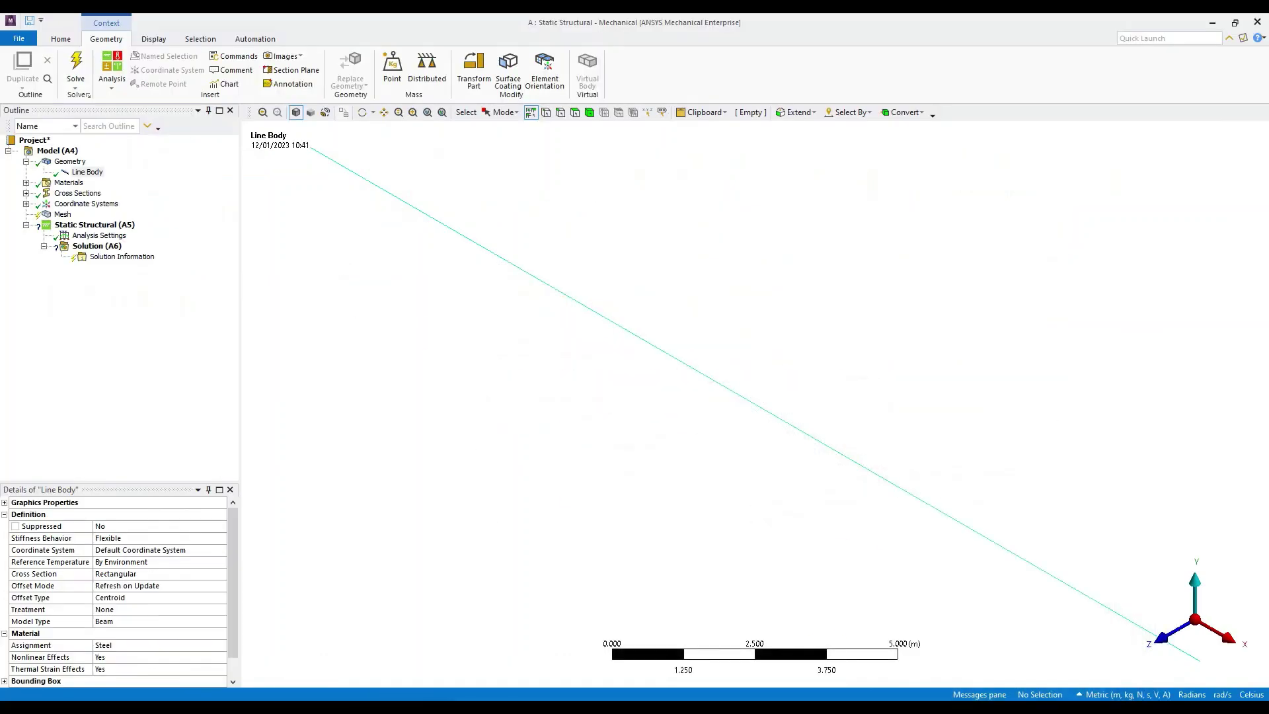
pyautogui.click(62, 215)
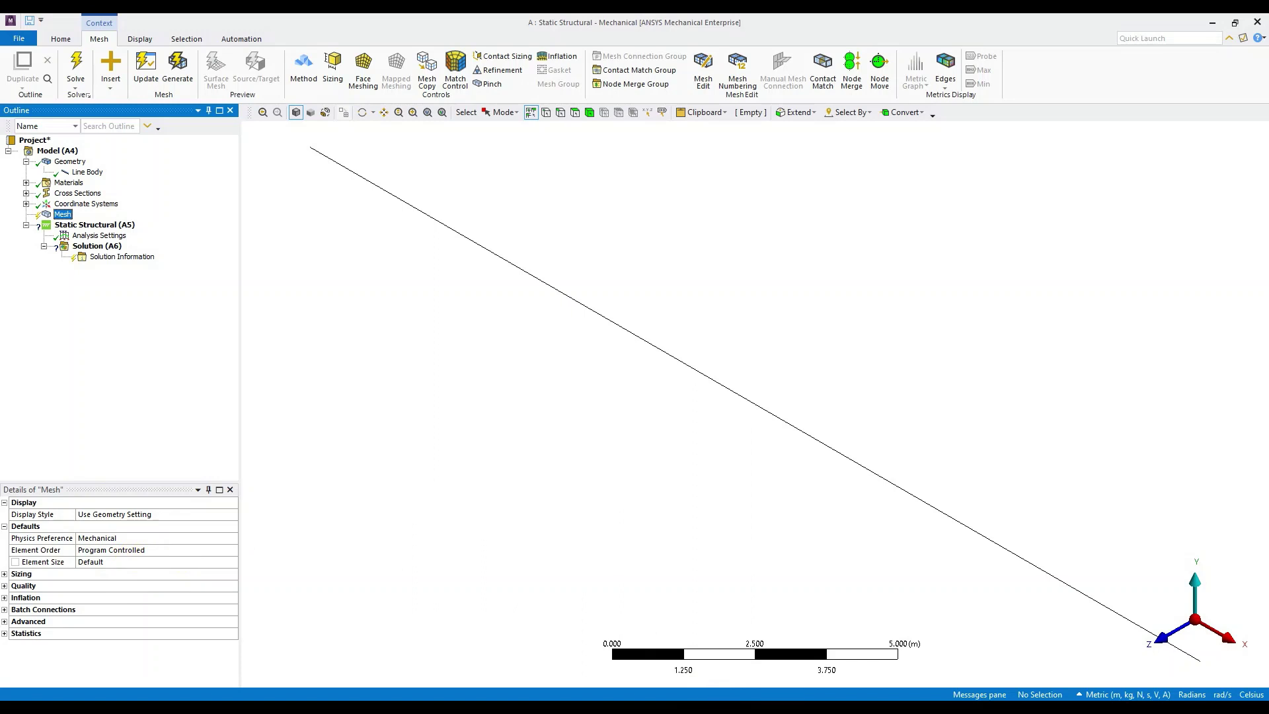
pyautogui.click(150, 563)
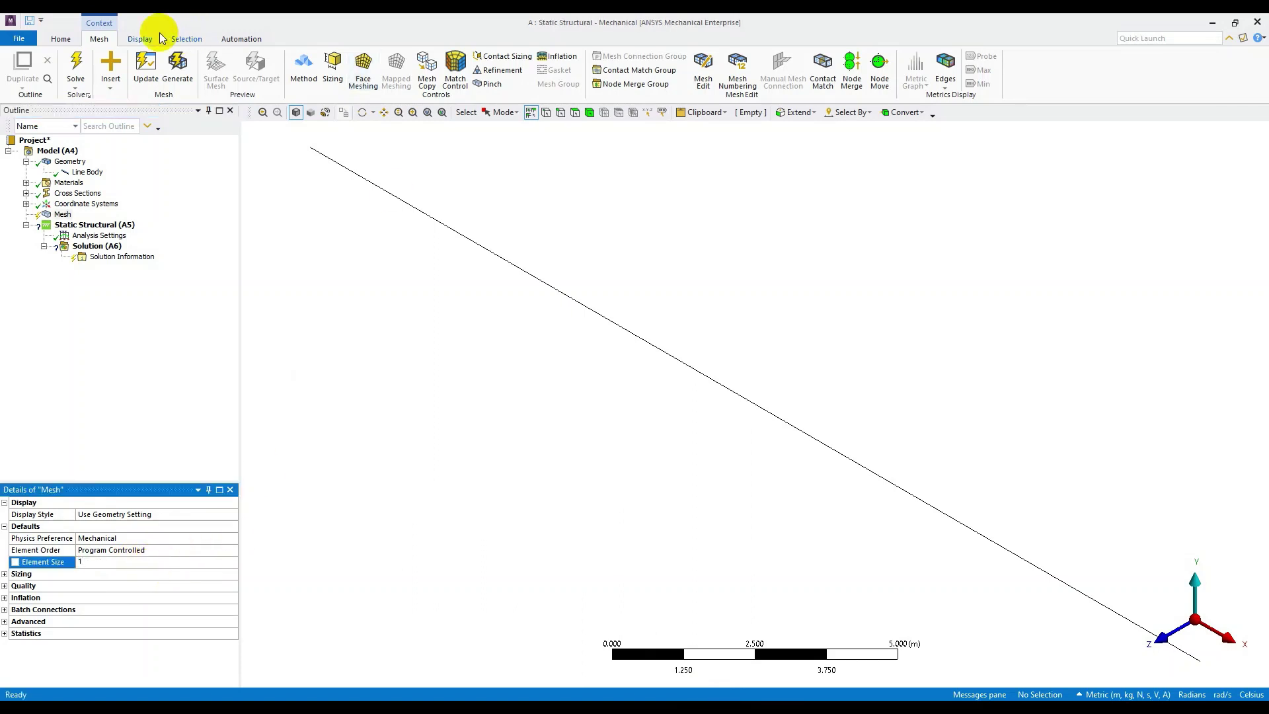
# - Set the unit system to Metric (m, kg, N, s, V, A) and generate the beam mesh
pyautogui.click(66, 38)
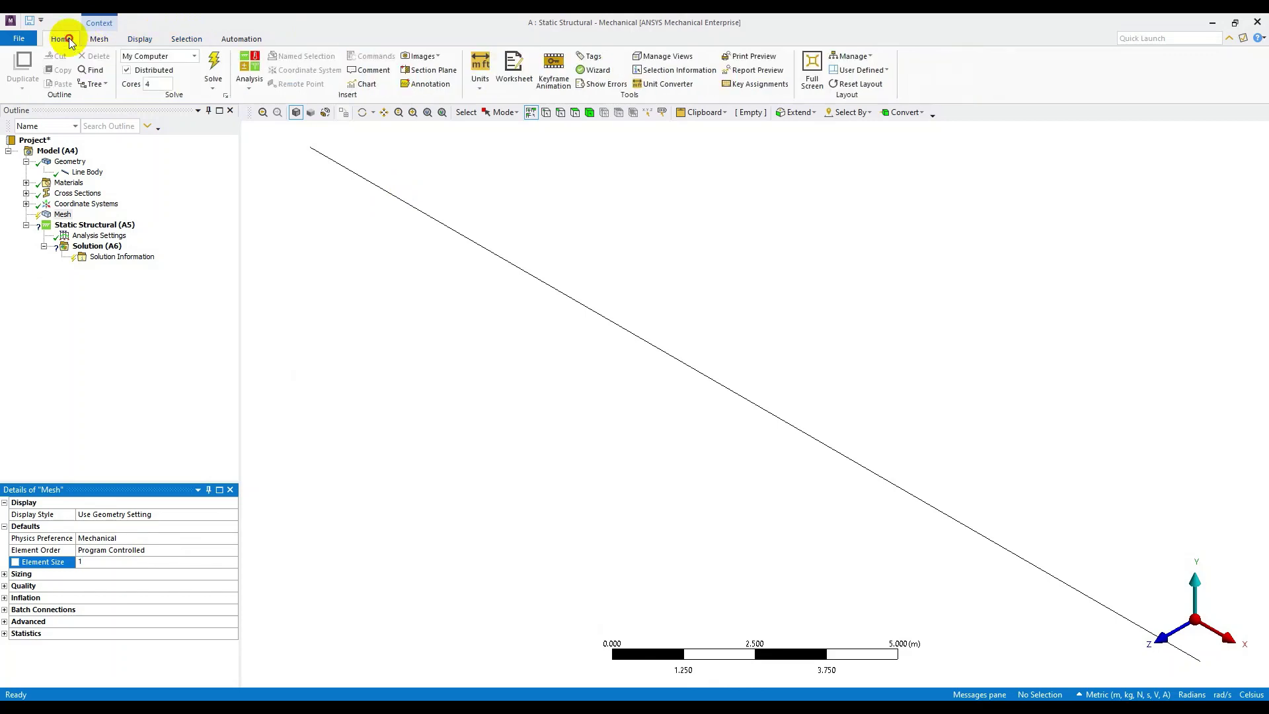
pyautogui.click(469, 86)
pyautogui.click(520, 115)
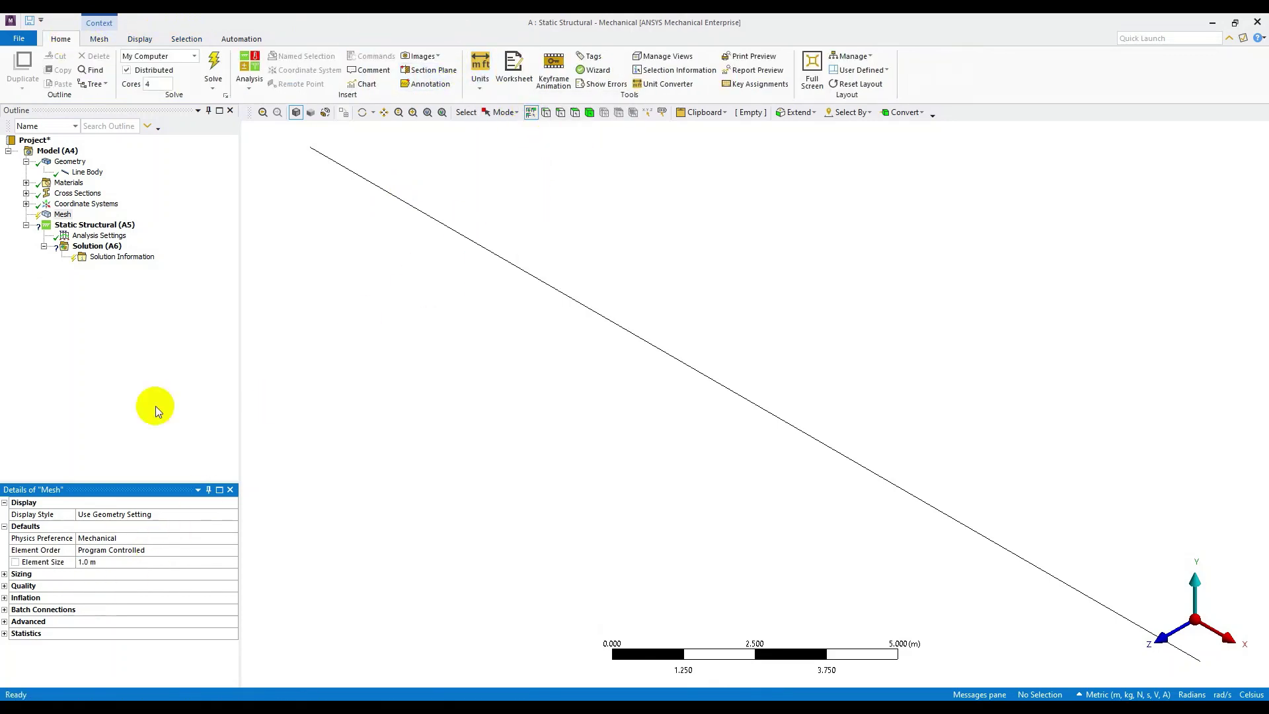
pyautogui.click(63, 214)
pyautogui.click(106, 39)
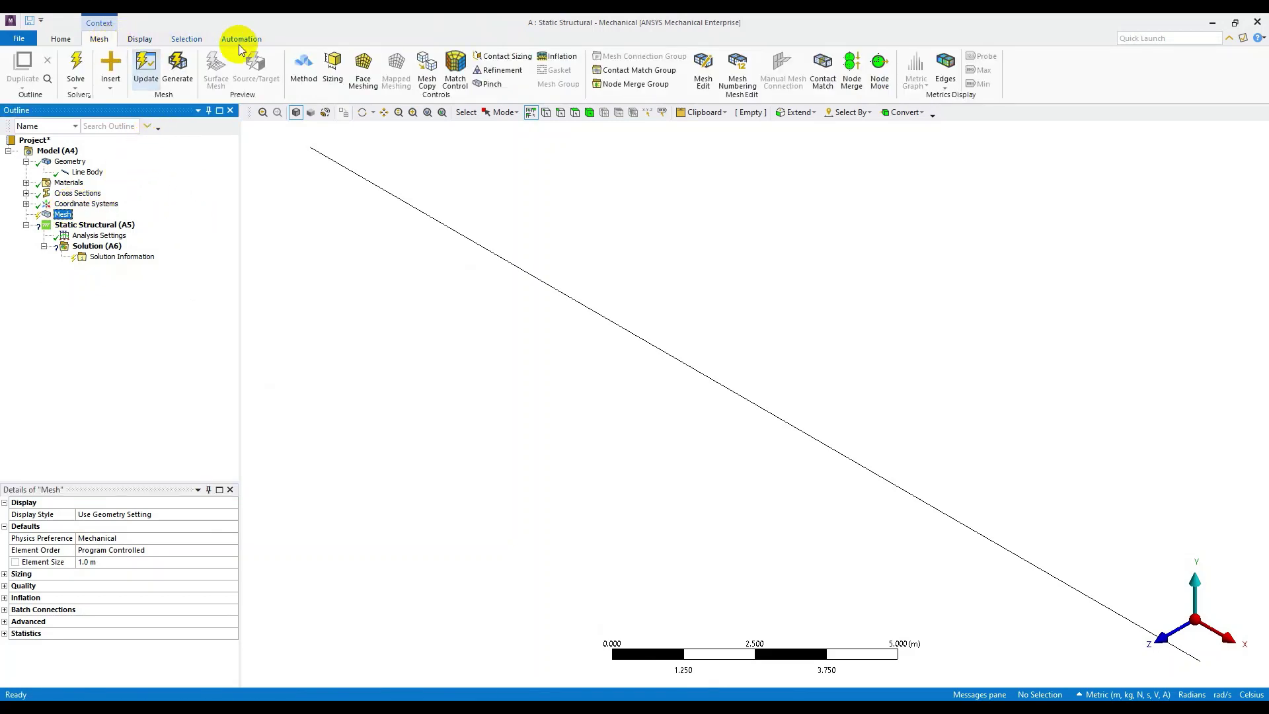
pyautogui.click(175, 73)
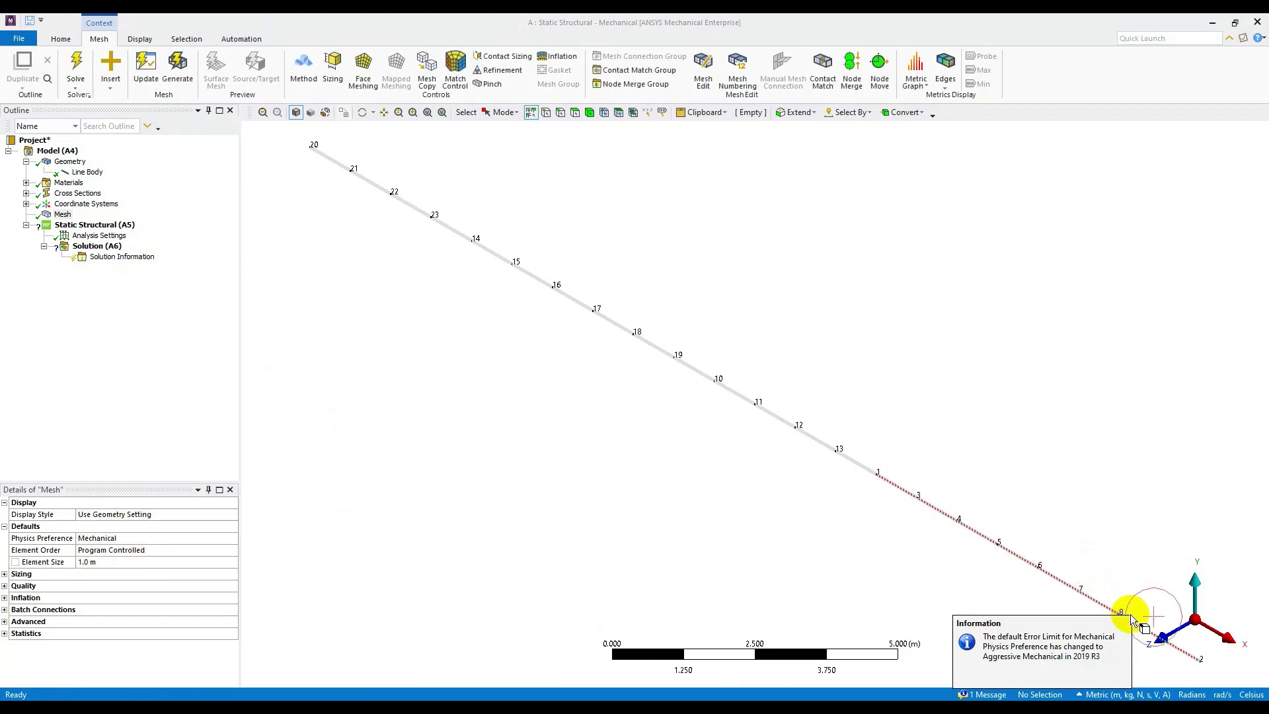
# - Orient the meshed beam to face the XY plane and fit it to examine its node numbers
pyautogui.click(1161, 639)
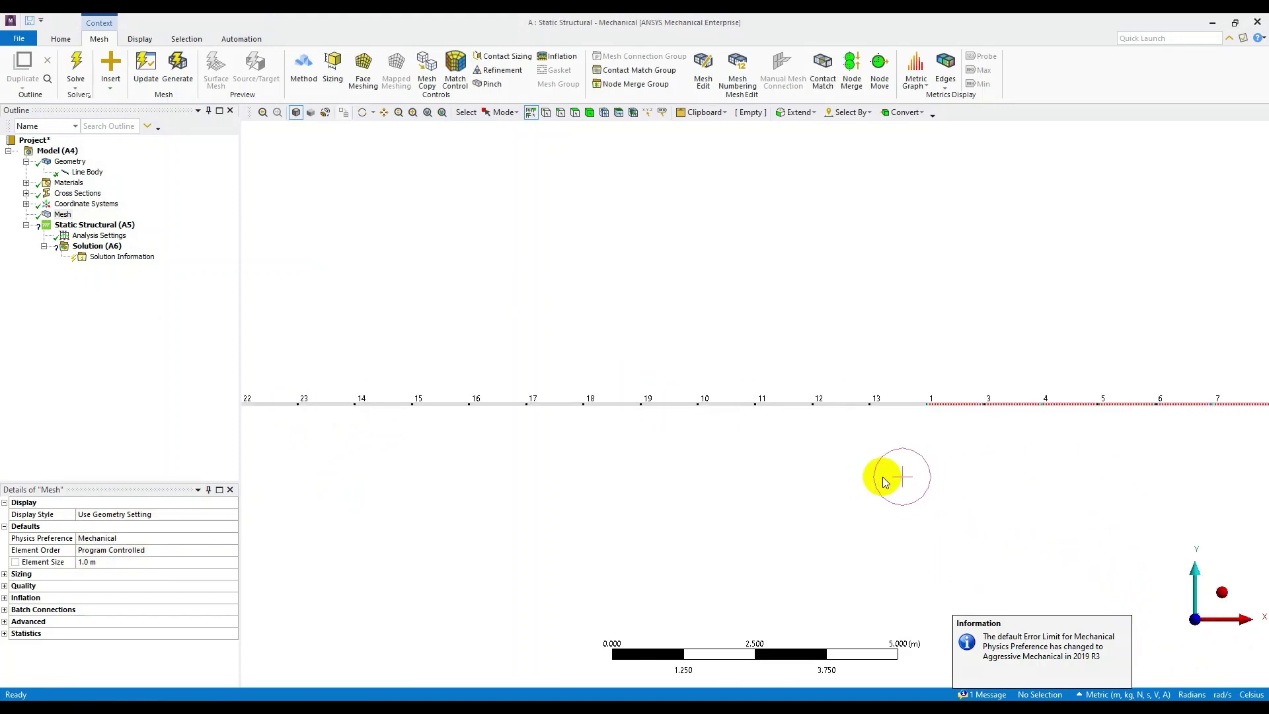
pyautogui.press('F7')
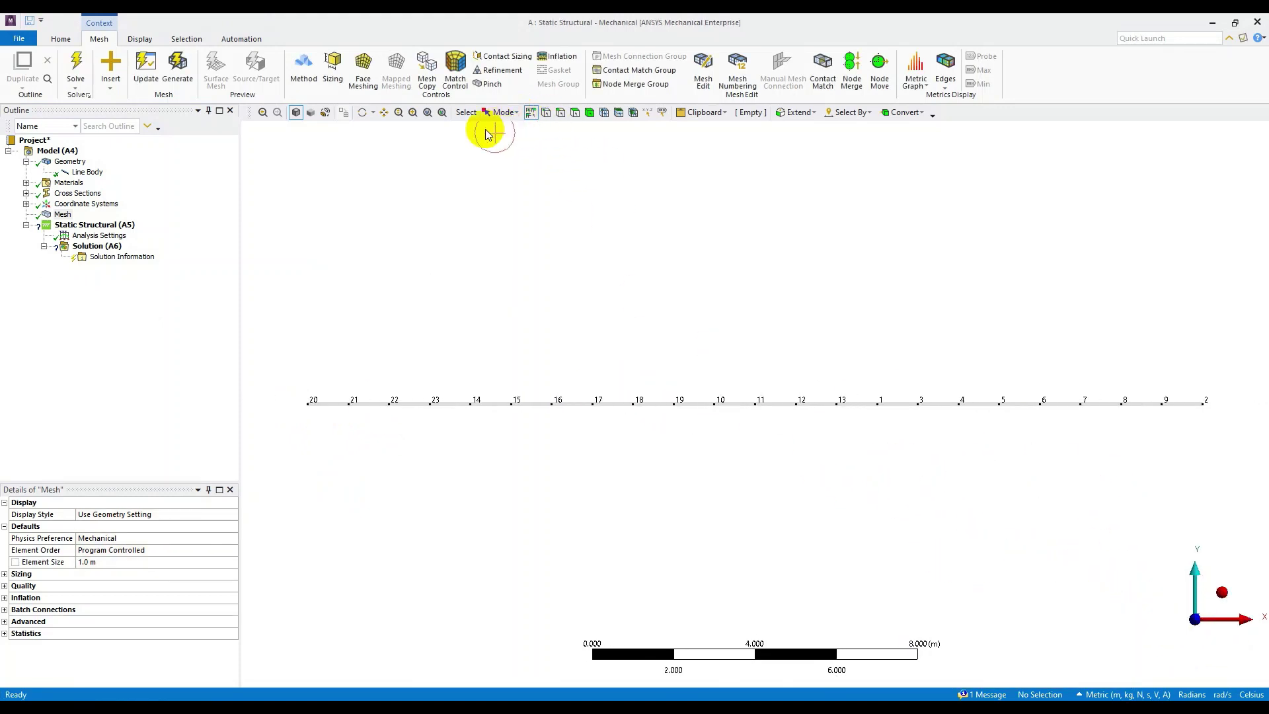
pyautogui.click(427, 112)
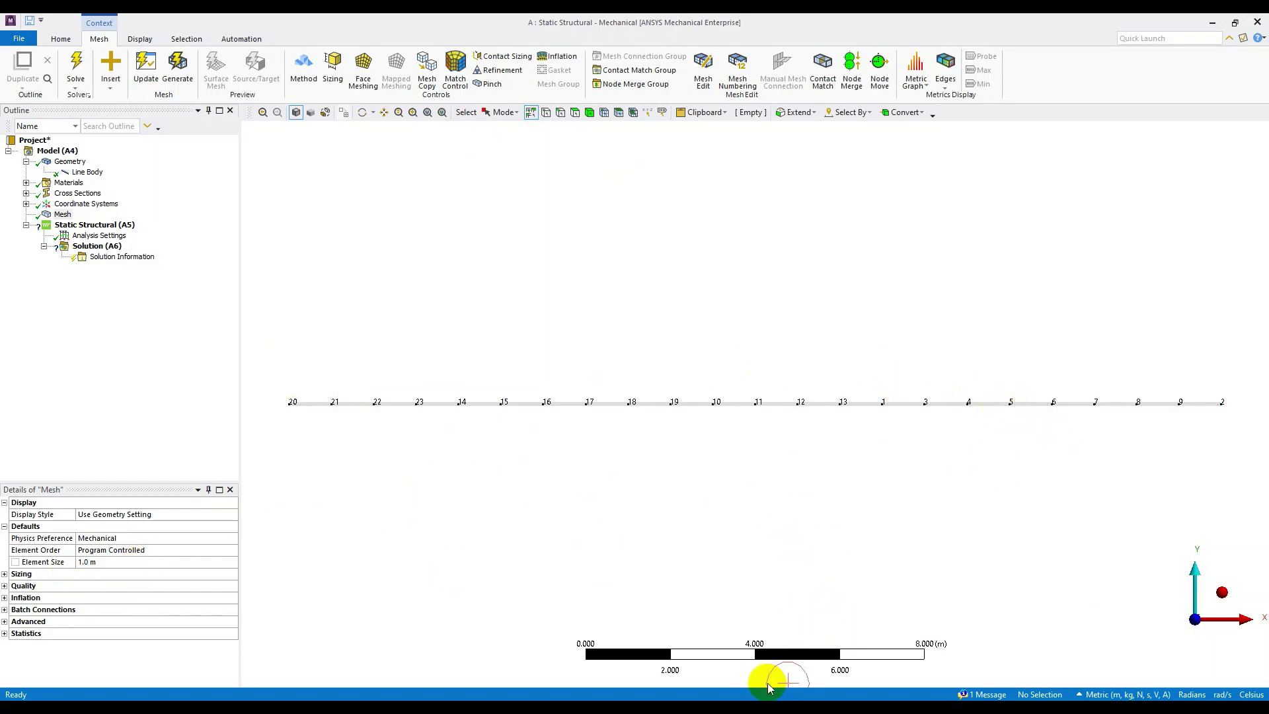
# - Review the node selection step and the beam problem's node positions in PowerPoint, and return to Mechanical
pyautogui.hotkey('alt', 'Tab')
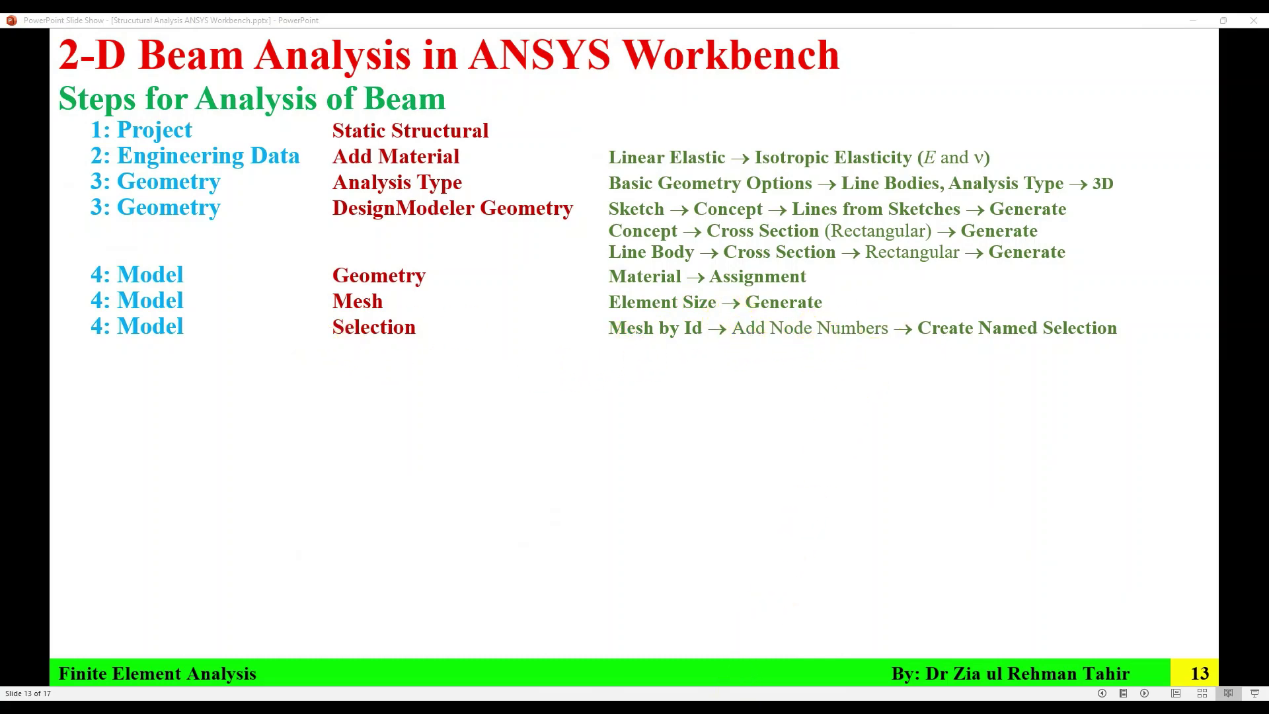
pyautogui.press('Left')
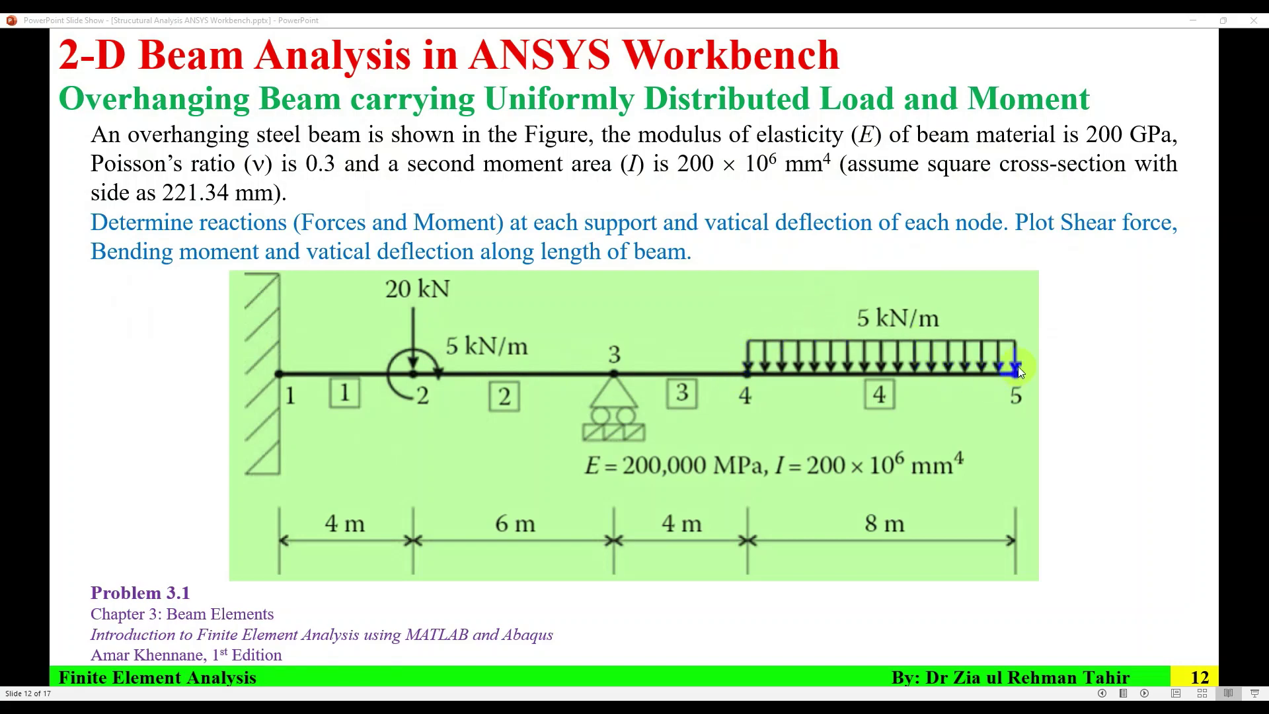
pyautogui.hotkey('alt', 'Tab')
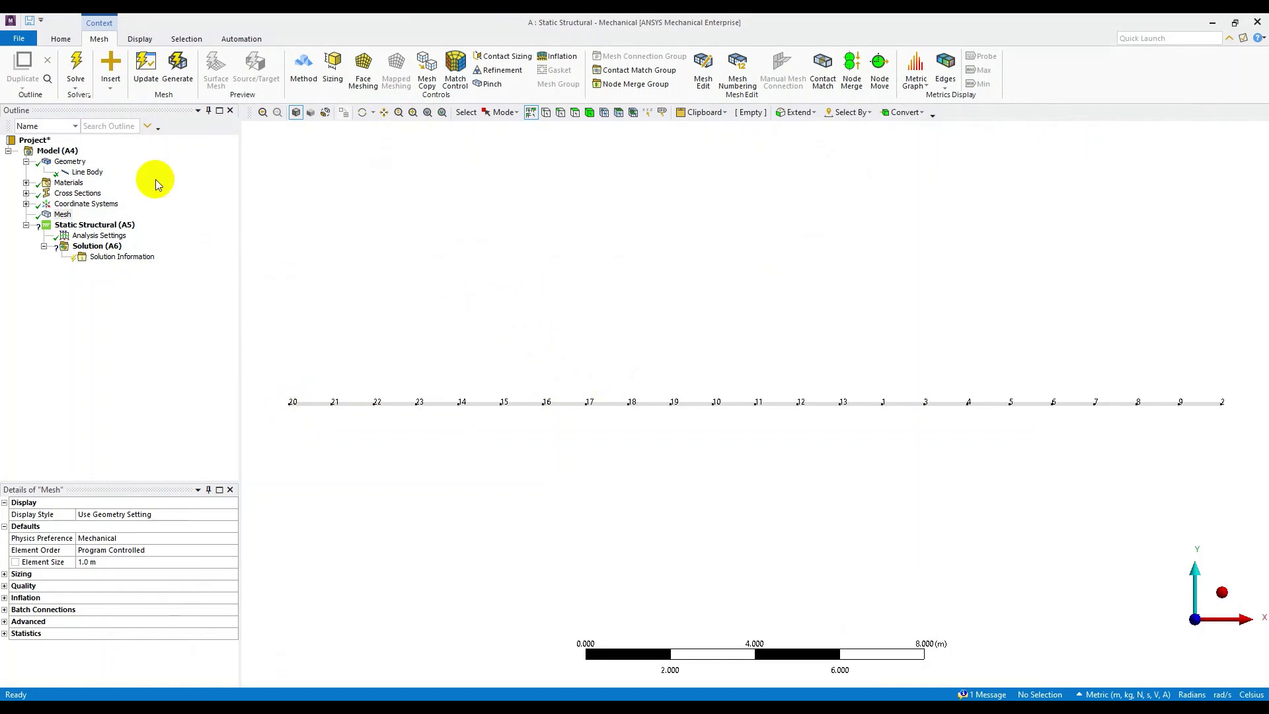
# - Start mesh selection by node ID for the model and box-select all vertices of the beam to identify its key nodes
pyautogui.click(57, 151)
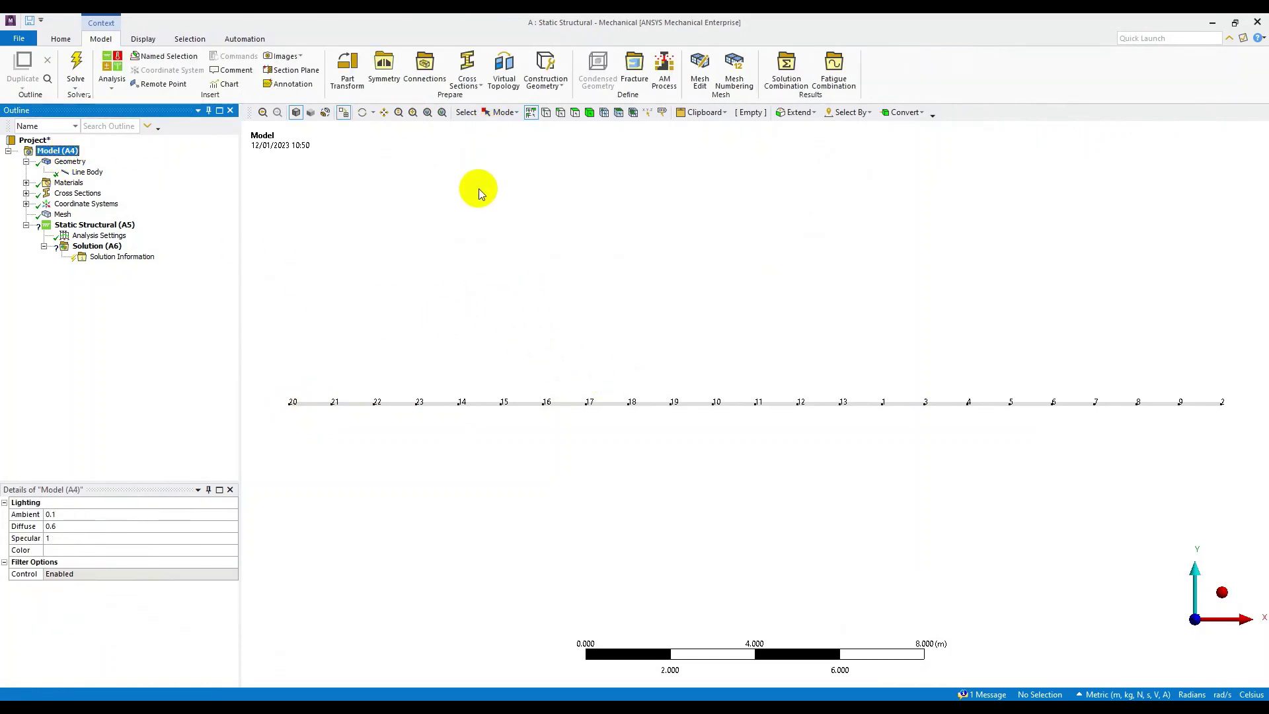
pyautogui.click(187, 40)
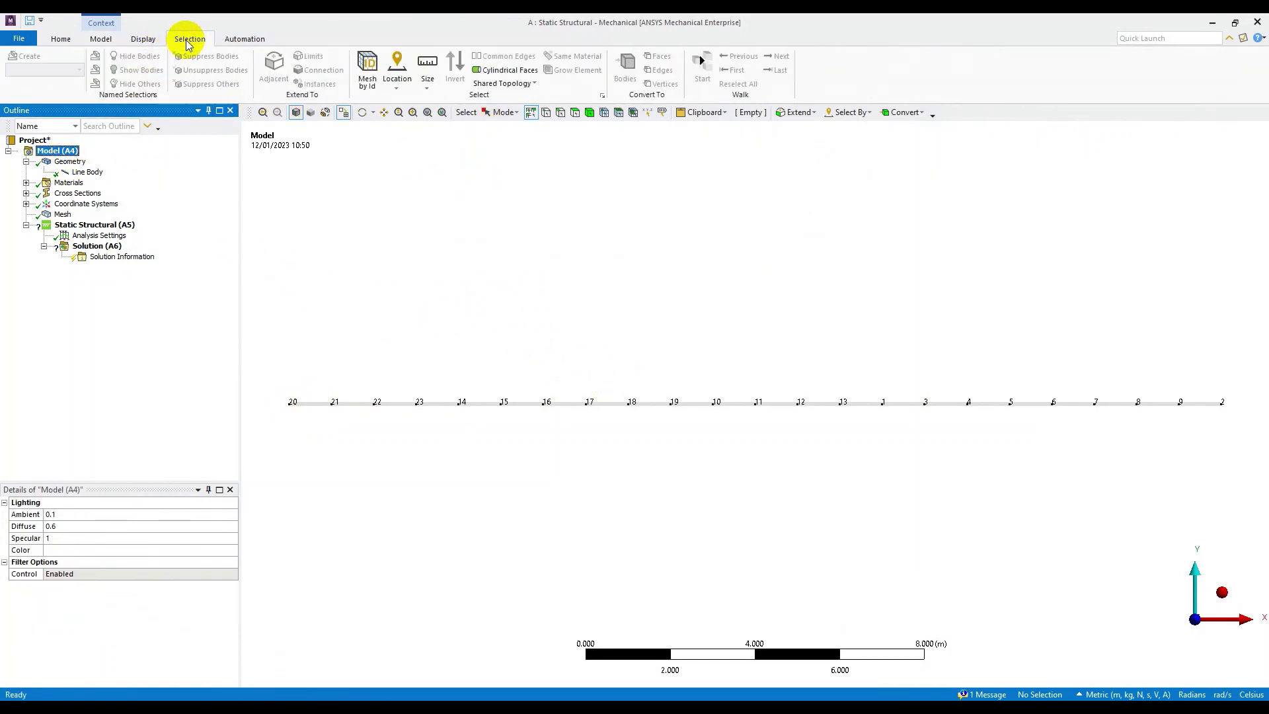
pyautogui.click(366, 66)
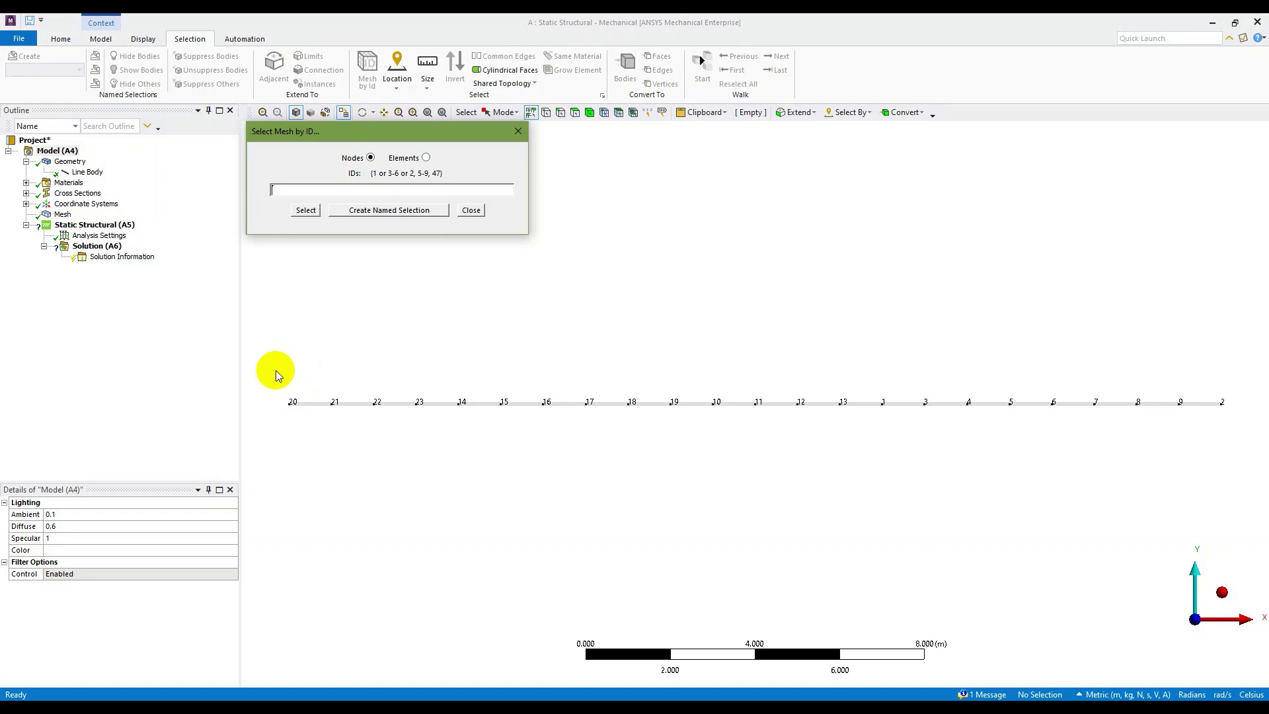
pyautogui.click(545, 112)
pyautogui.click(500, 112)
pyautogui.click(505, 157)
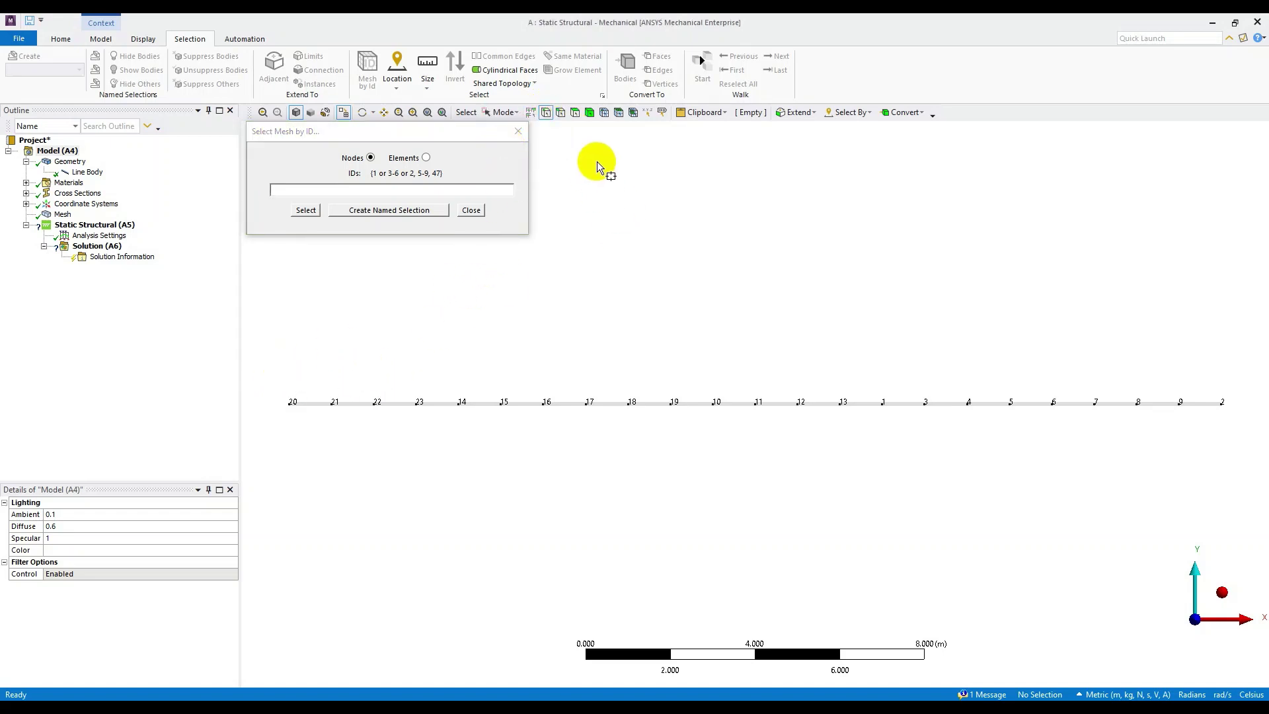
pyautogui.moveTo(269, 363); pyautogui.dragTo(1237, 456)
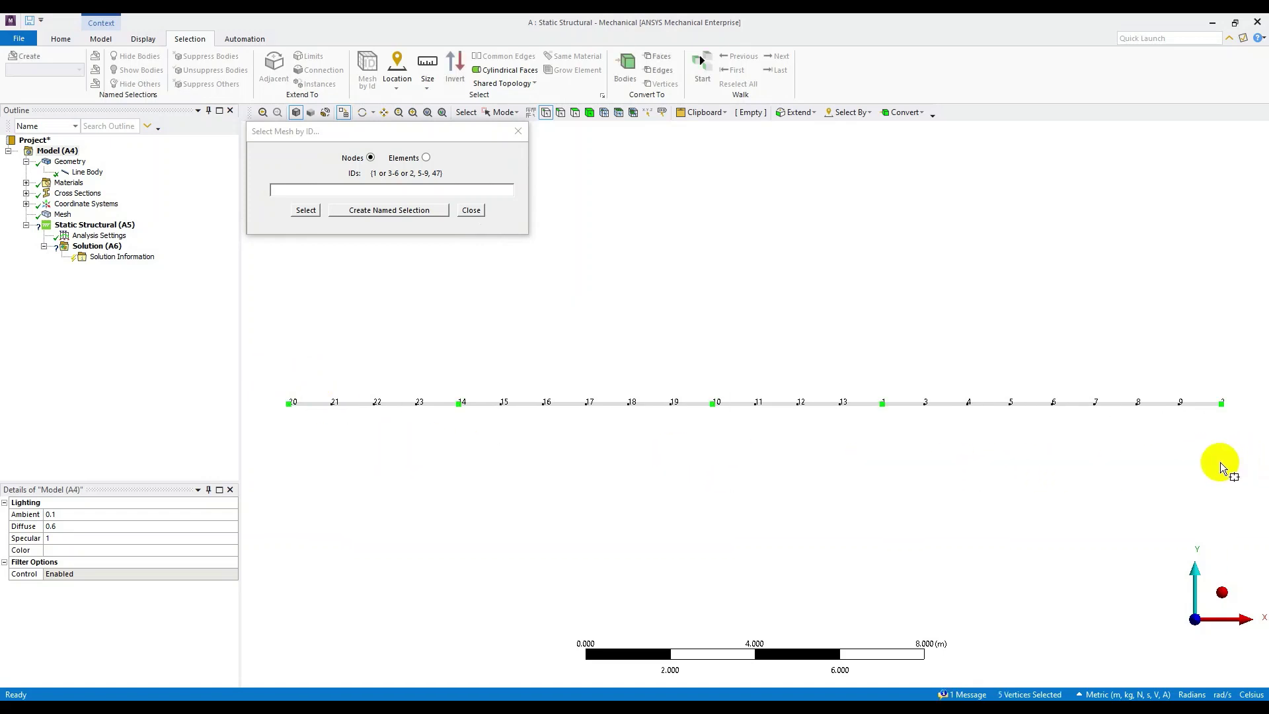
# - Select mesh nodes 20, 14, 10, 1 and 2 by ID and create a named selection from them
pyautogui.click(328, 190)
pyautogui.write('20,14,10,1,')
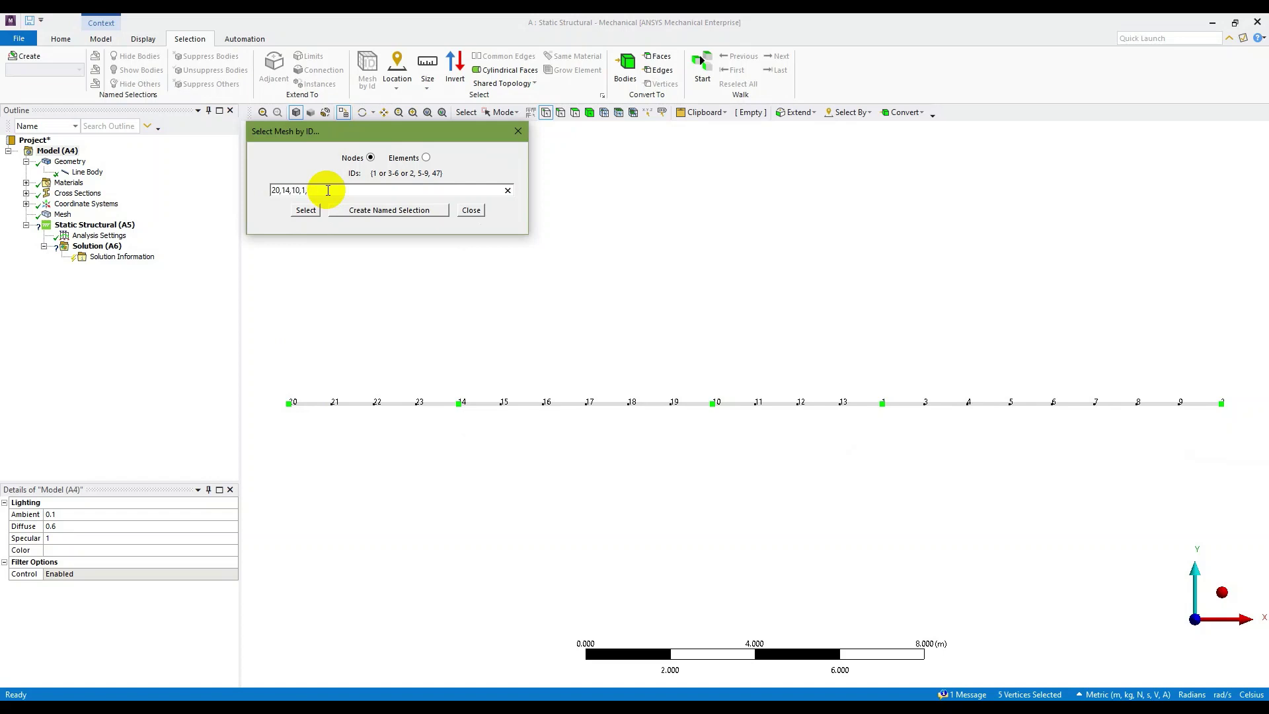
pyautogui.write('2')
pyautogui.click(306, 210)
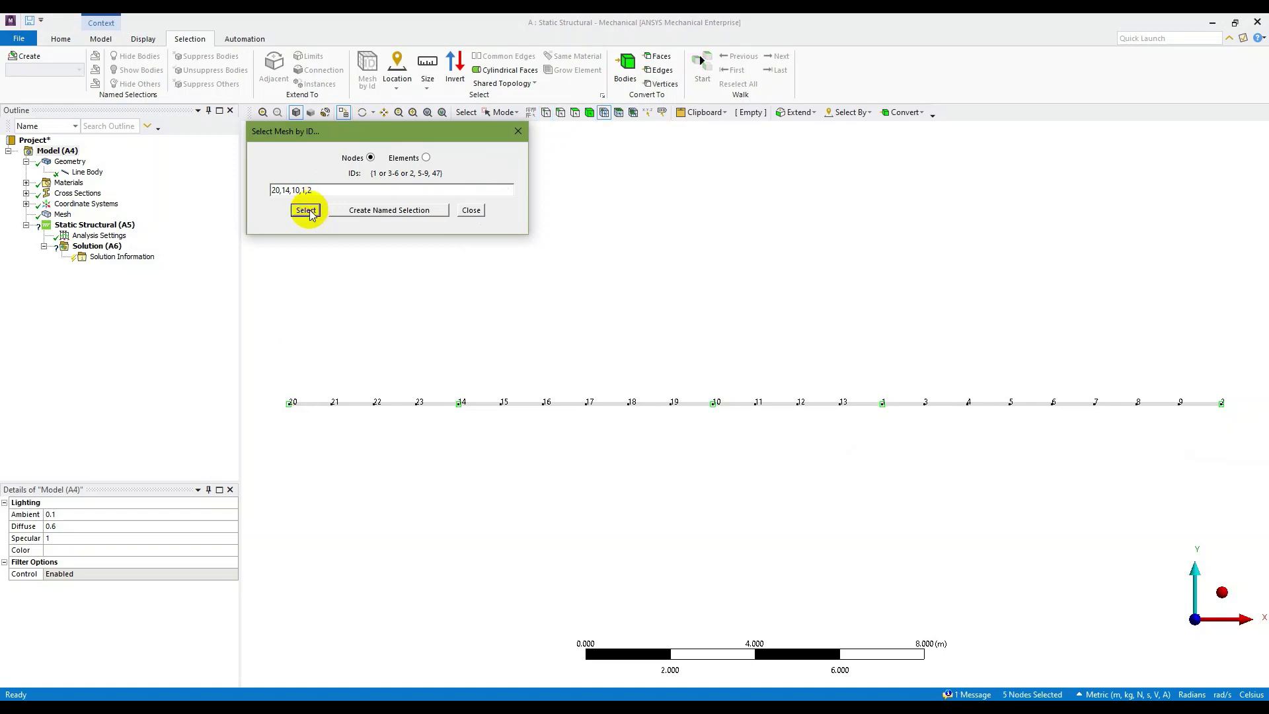
pyautogui.click(406, 209)
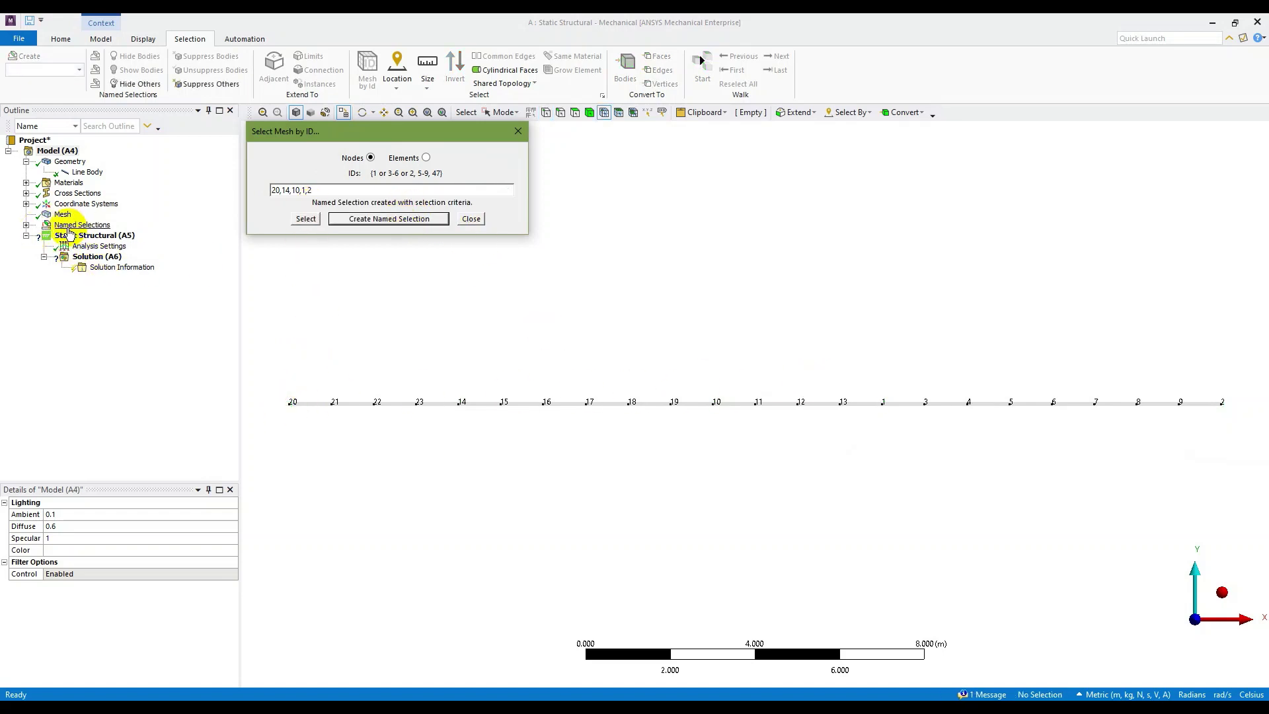
# - Rename the new named selection as Nodes and close the mesh ID selection dialog
pyautogui.click(25, 225)
pyautogui.click(84, 236)
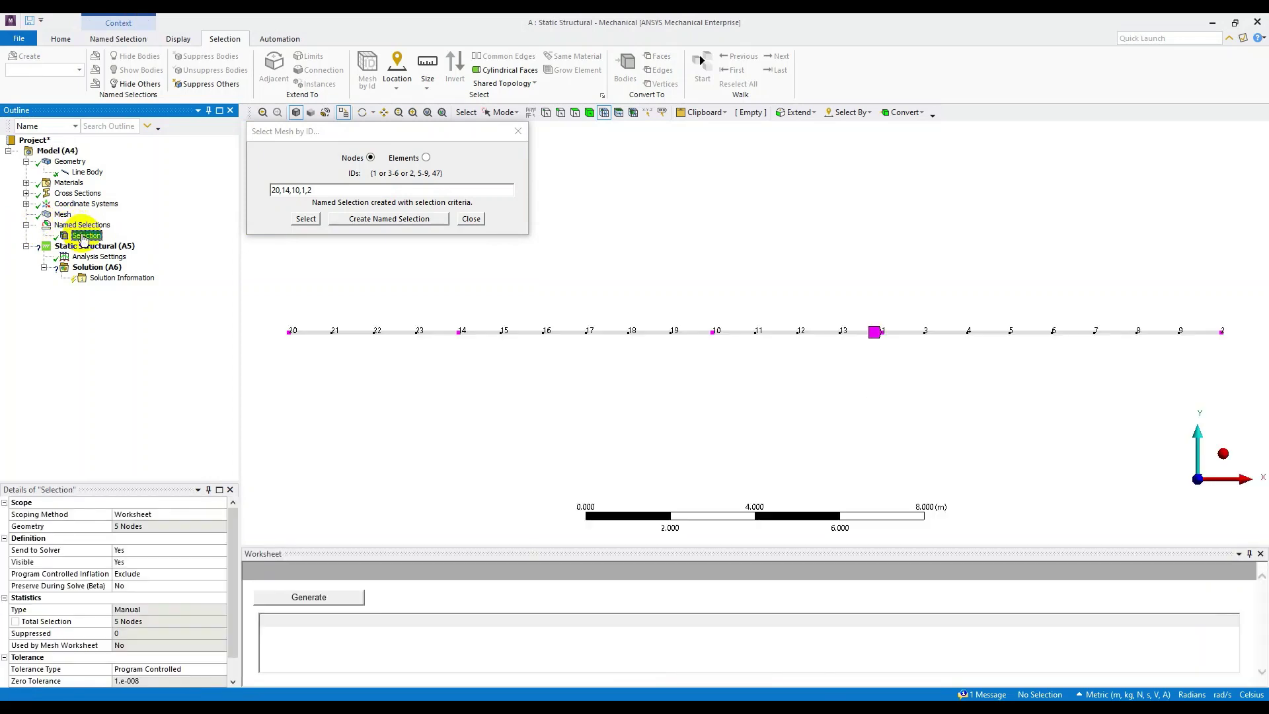
pyautogui.click(83, 235)
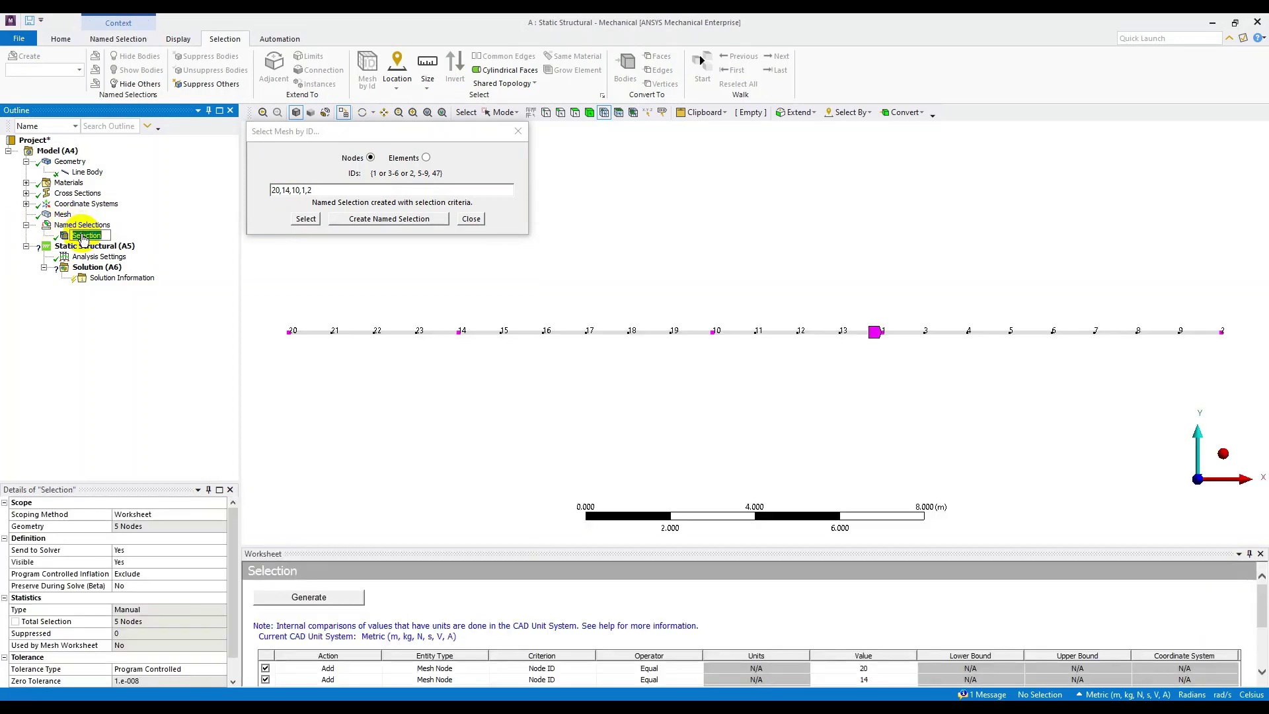
pyautogui.write('Node')
pyautogui.click(133, 291)
pyautogui.click(471, 221)
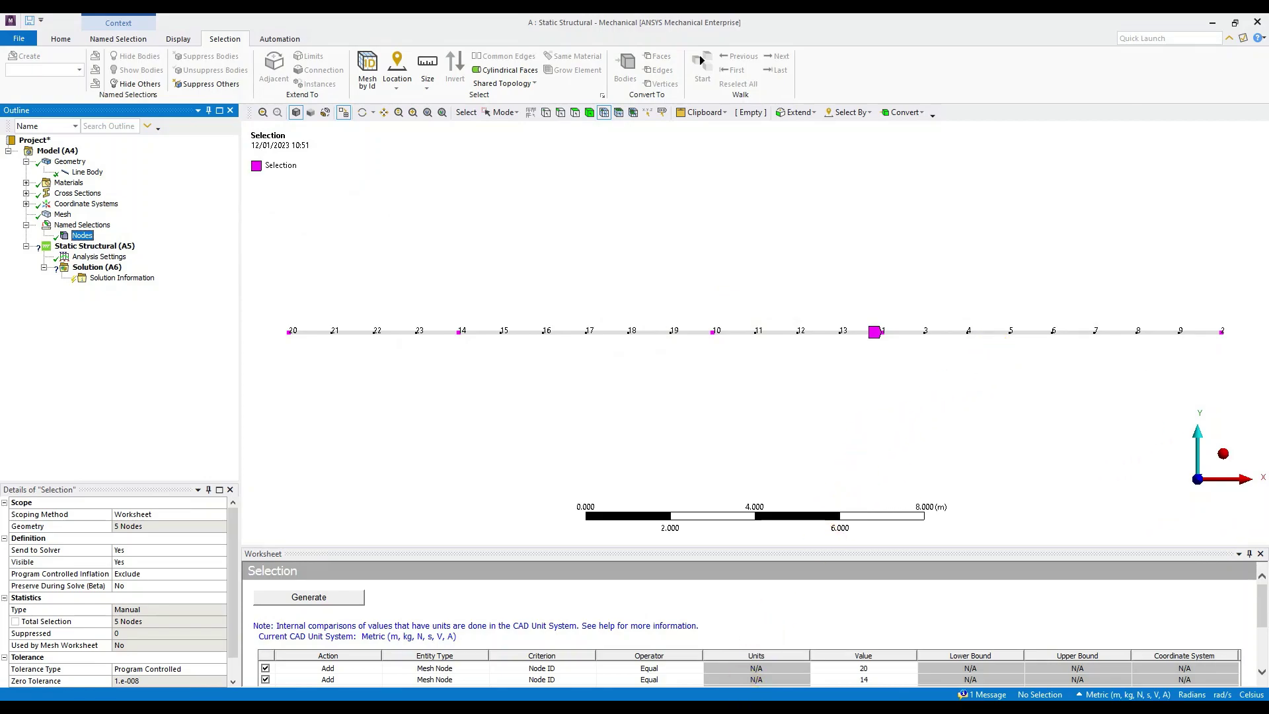
# - Review the Construction Geometry step on the PowerPoint slide and return to Mechanical
pyautogui.hotkey('alt', 'Tab')
pyautogui.click(606, 564)
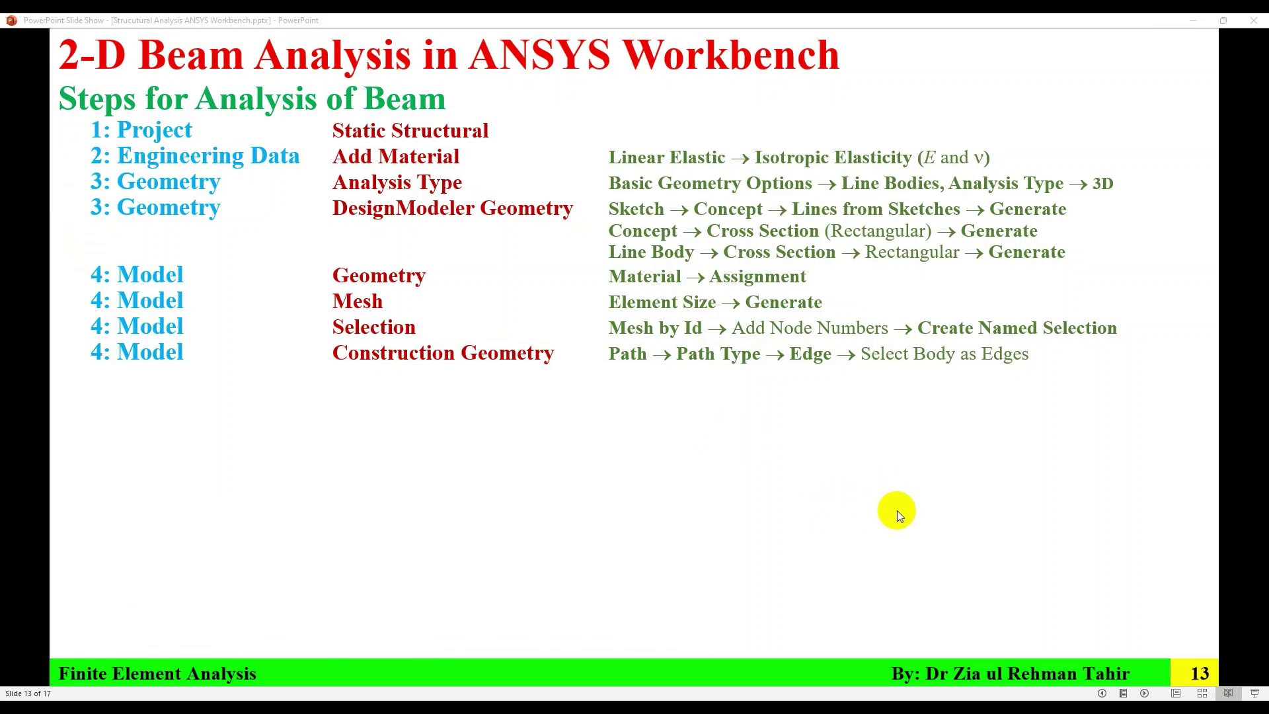
pyautogui.click(831, 687)
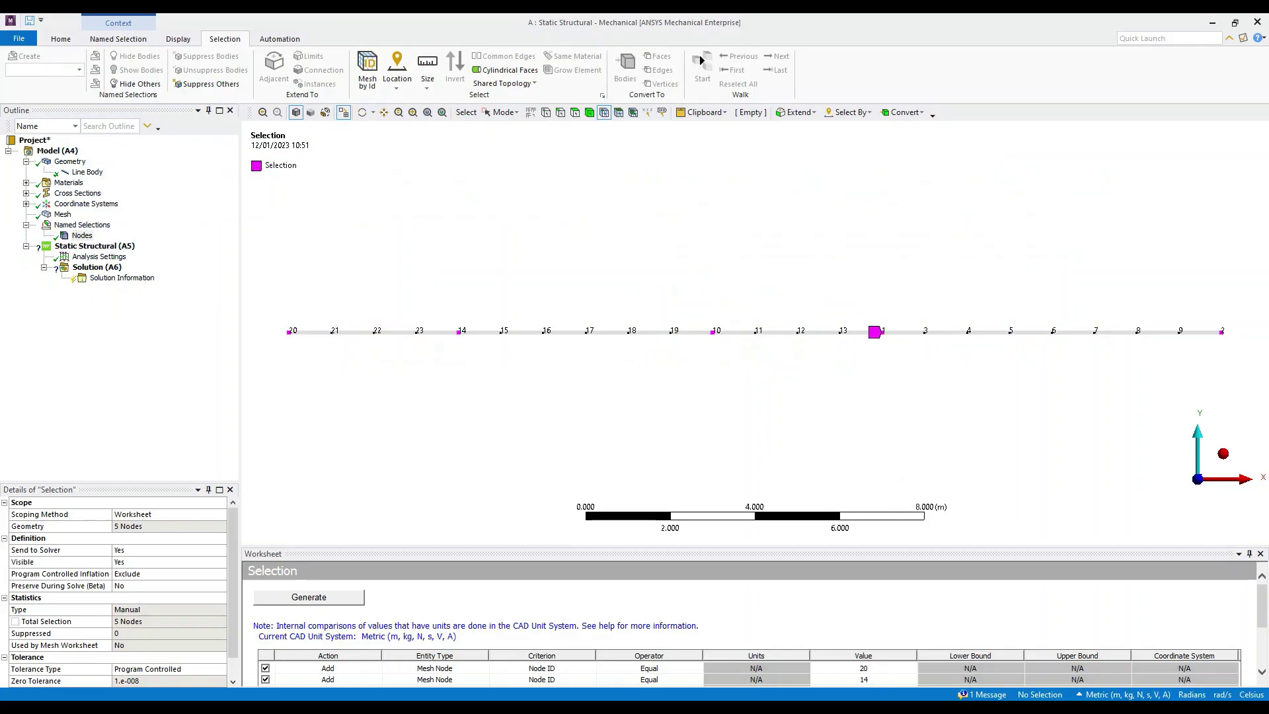
# - Add a construction geometry path to the model and set its path type to Edge
pyautogui.click(57, 151)
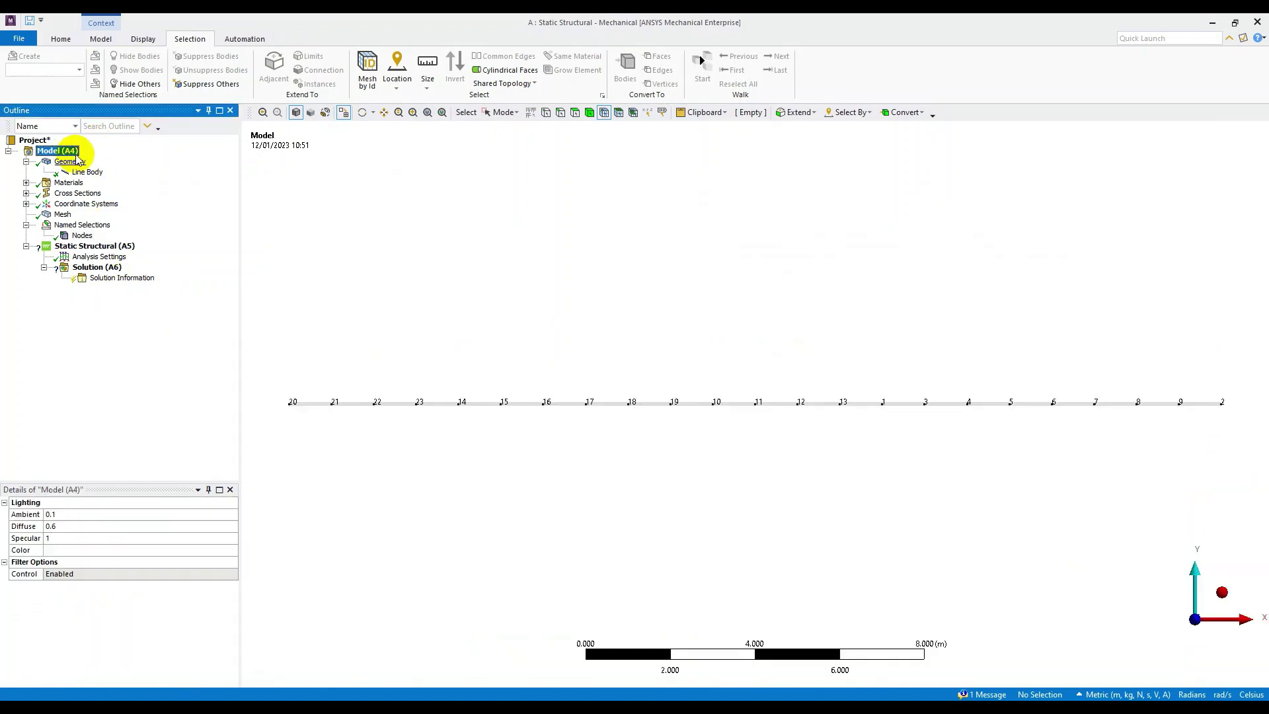
pyautogui.click(143, 39)
pyautogui.click(100, 38)
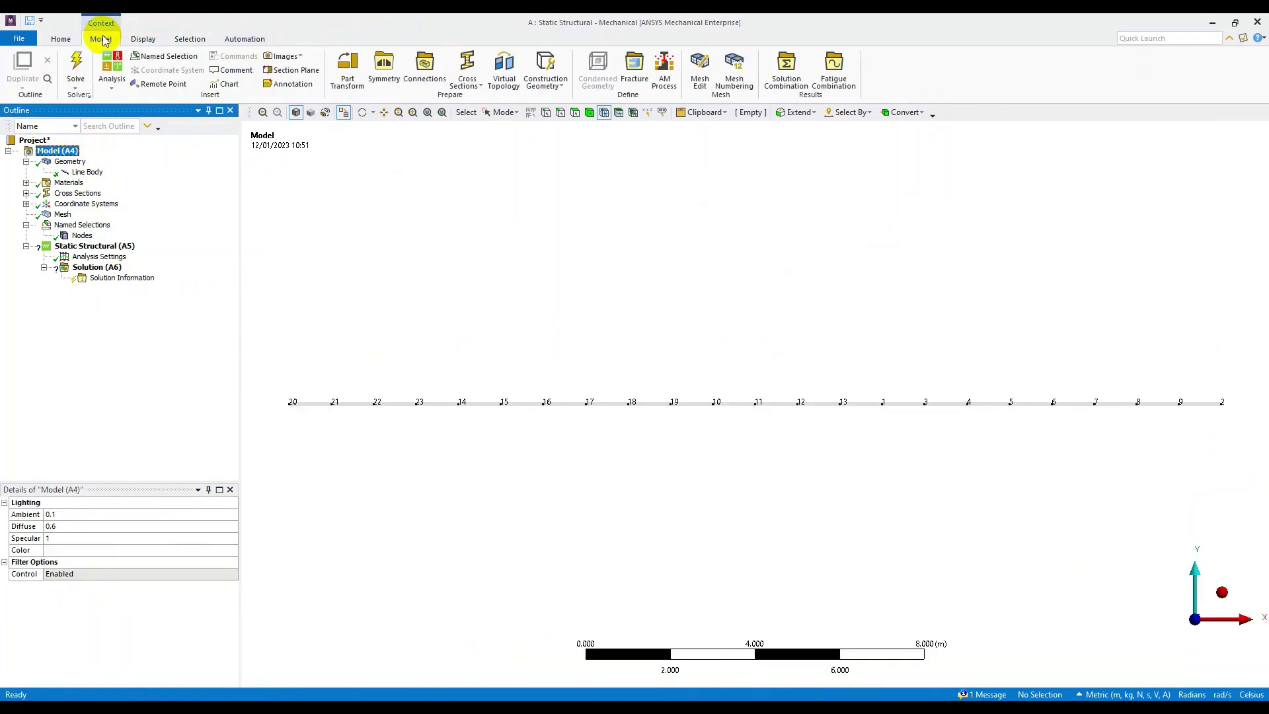
pyautogui.click(546, 74)
pyautogui.click(554, 98)
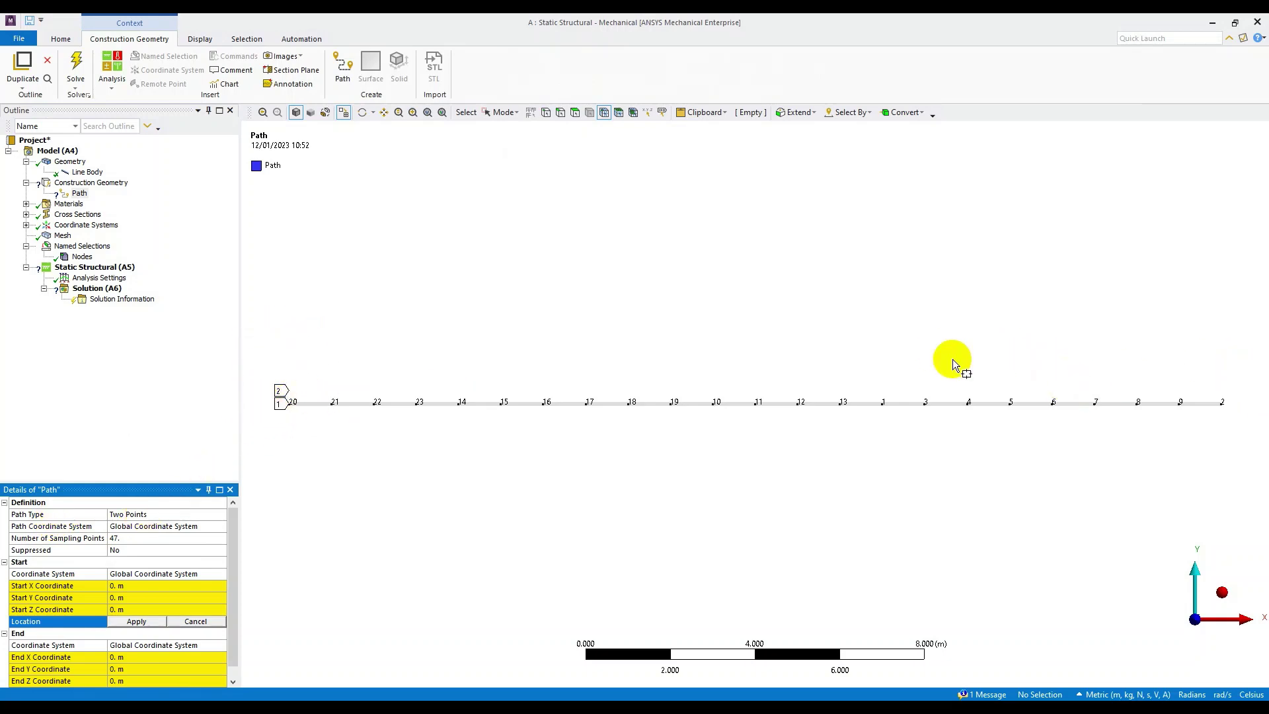
pyautogui.click(135, 514)
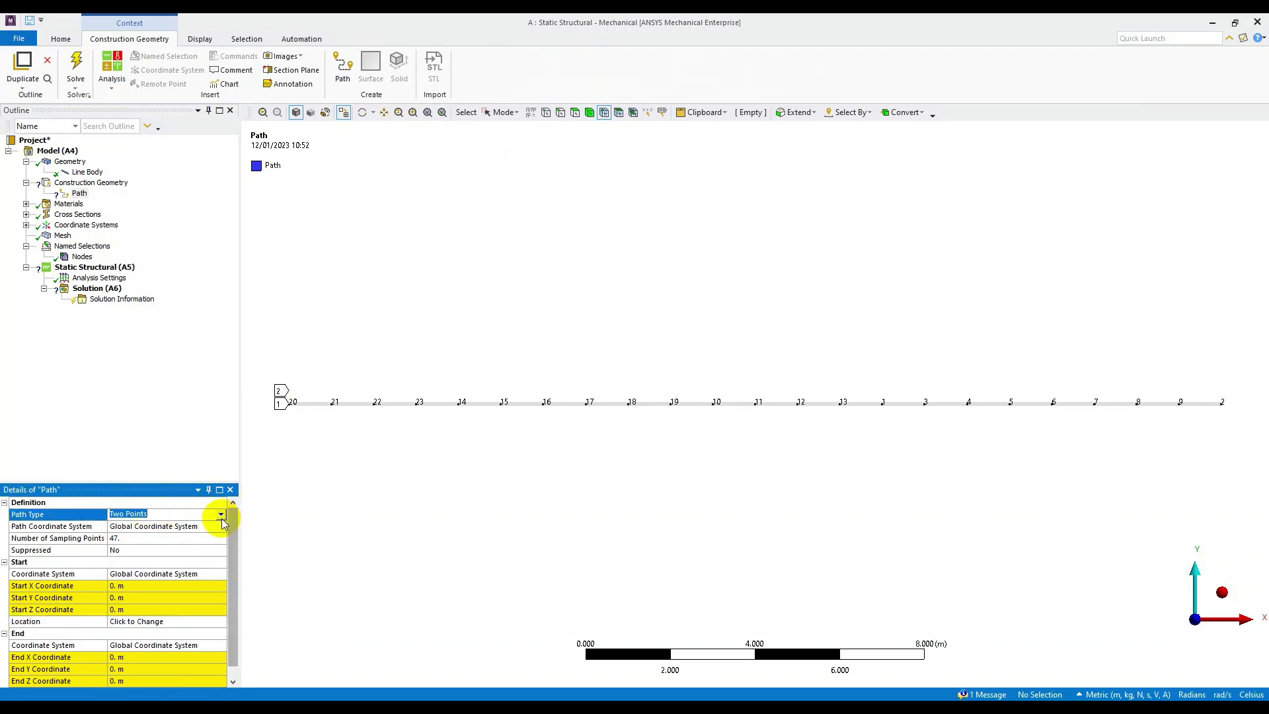
pyautogui.click(221, 514)
pyautogui.click(202, 533)
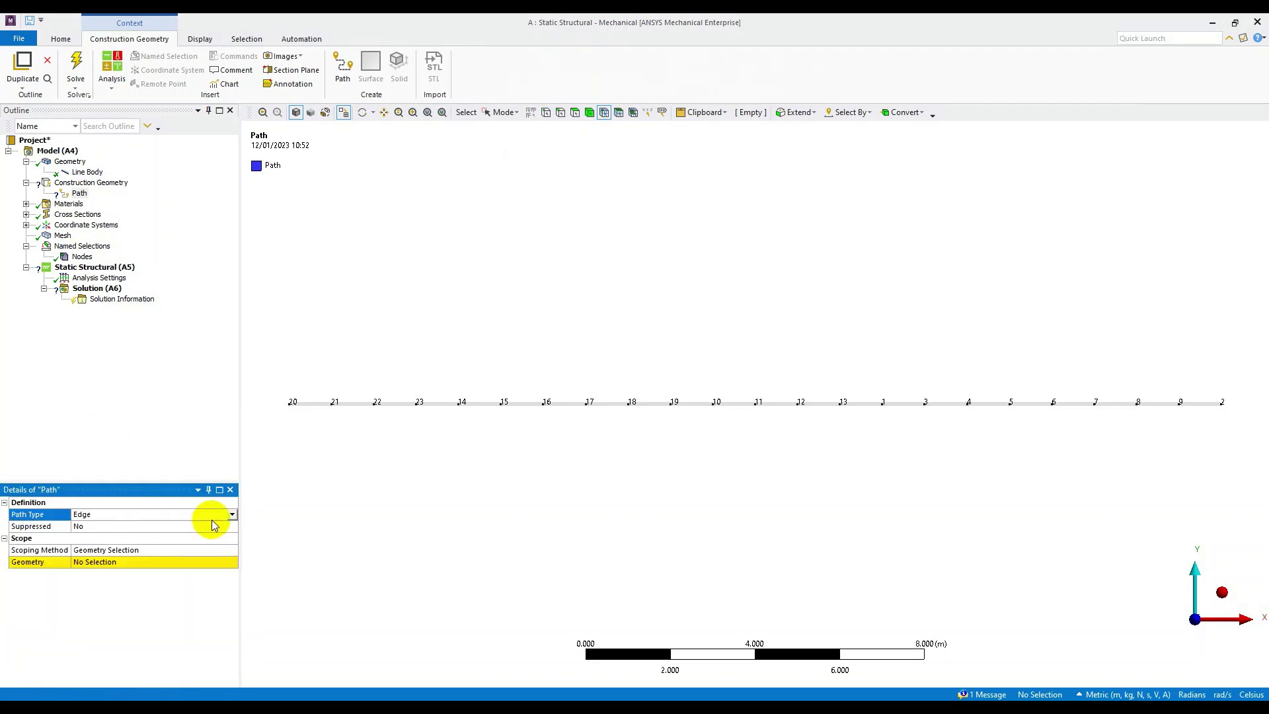
# - Box-select all four edges of the beam and apply them as the path's geometry
pyautogui.click(561, 114)
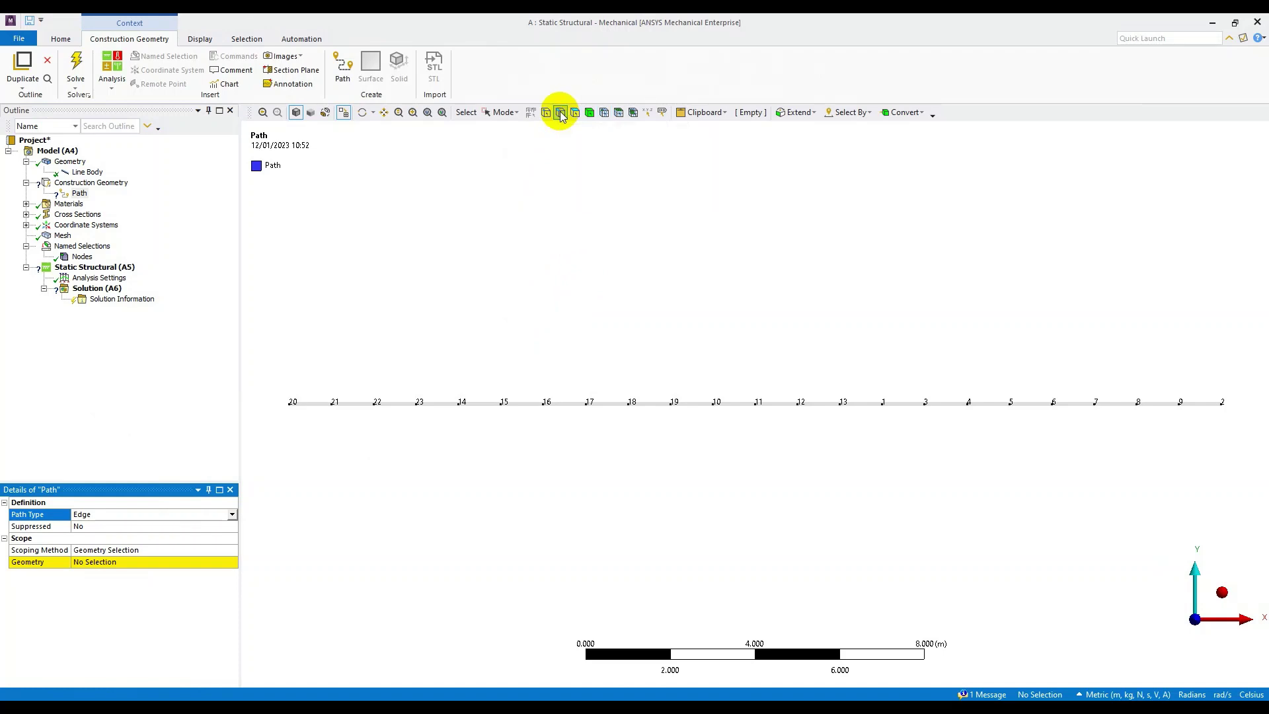
pyautogui.click(504, 114)
pyautogui.click(500, 144)
pyautogui.moveTo(277, 361); pyautogui.dragTo(1231, 445)
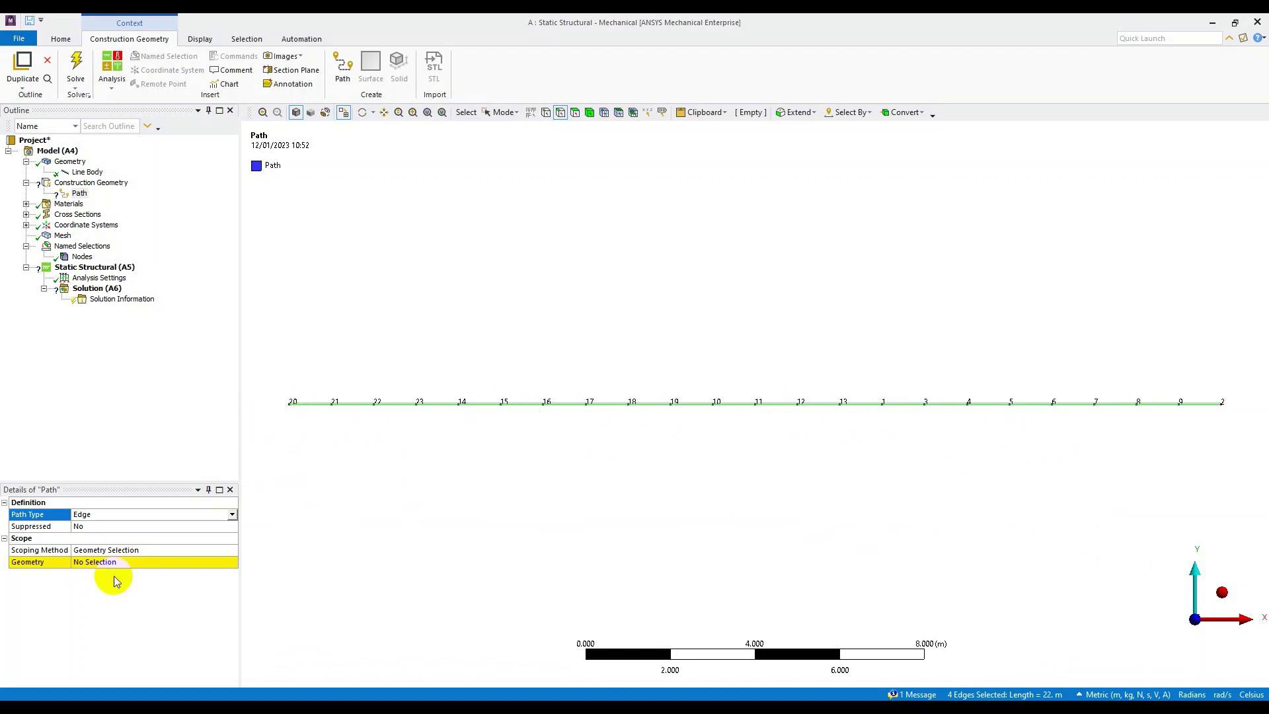
pyautogui.click(94, 562)
pyautogui.click(127, 561)
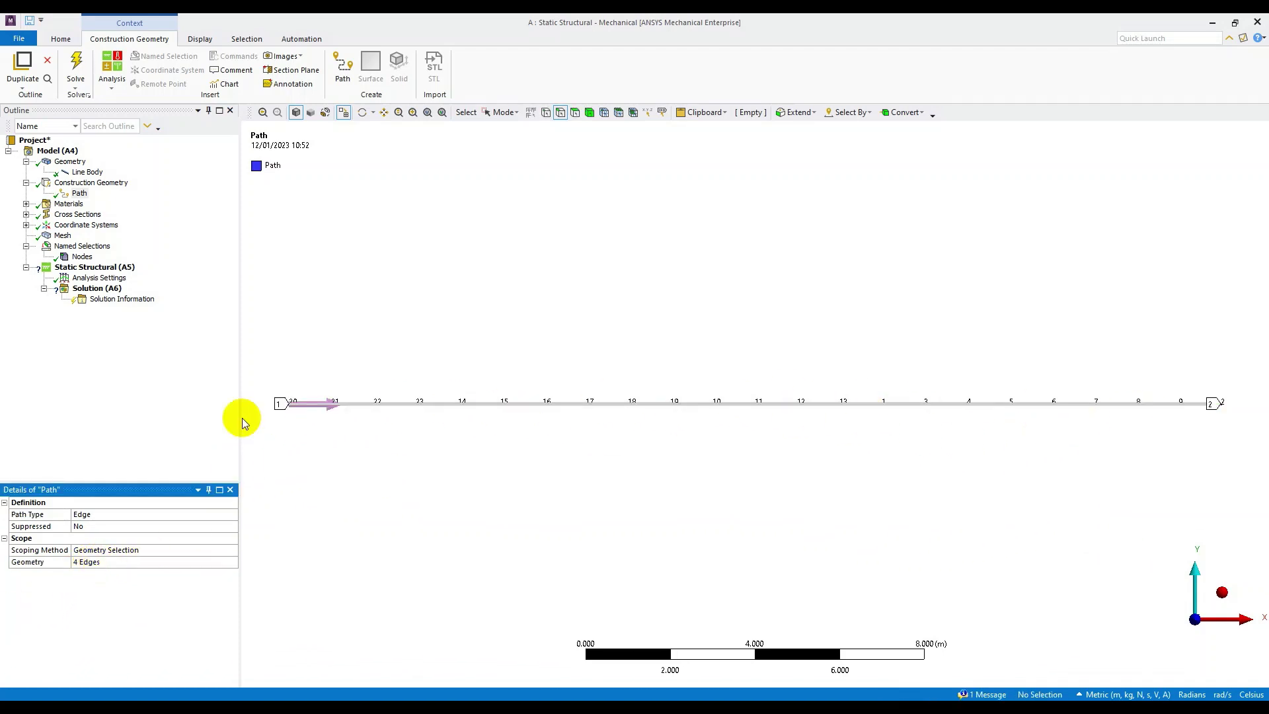
# - Switch to the PowerPoint slides and reveal the Setup step covering supports
pyautogui.click(79, 193)
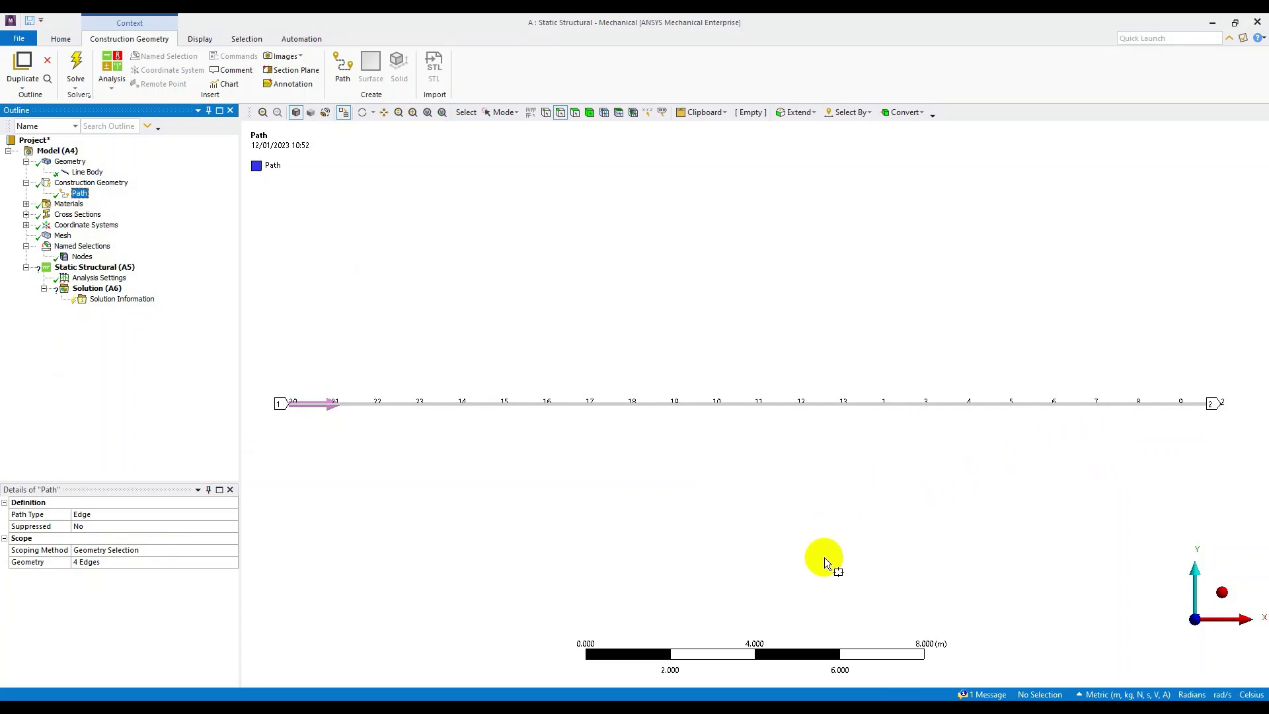
pyautogui.hotkey('alt', 'Tab')
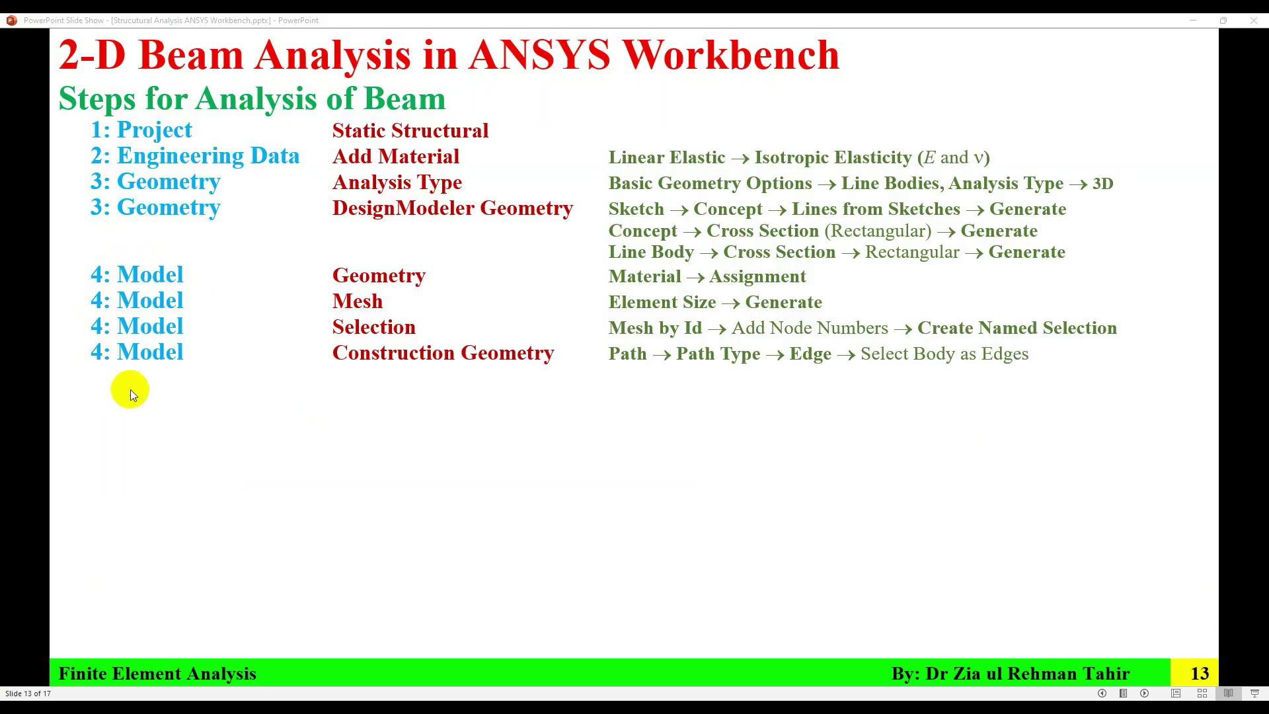
pyautogui.click(337, 446)
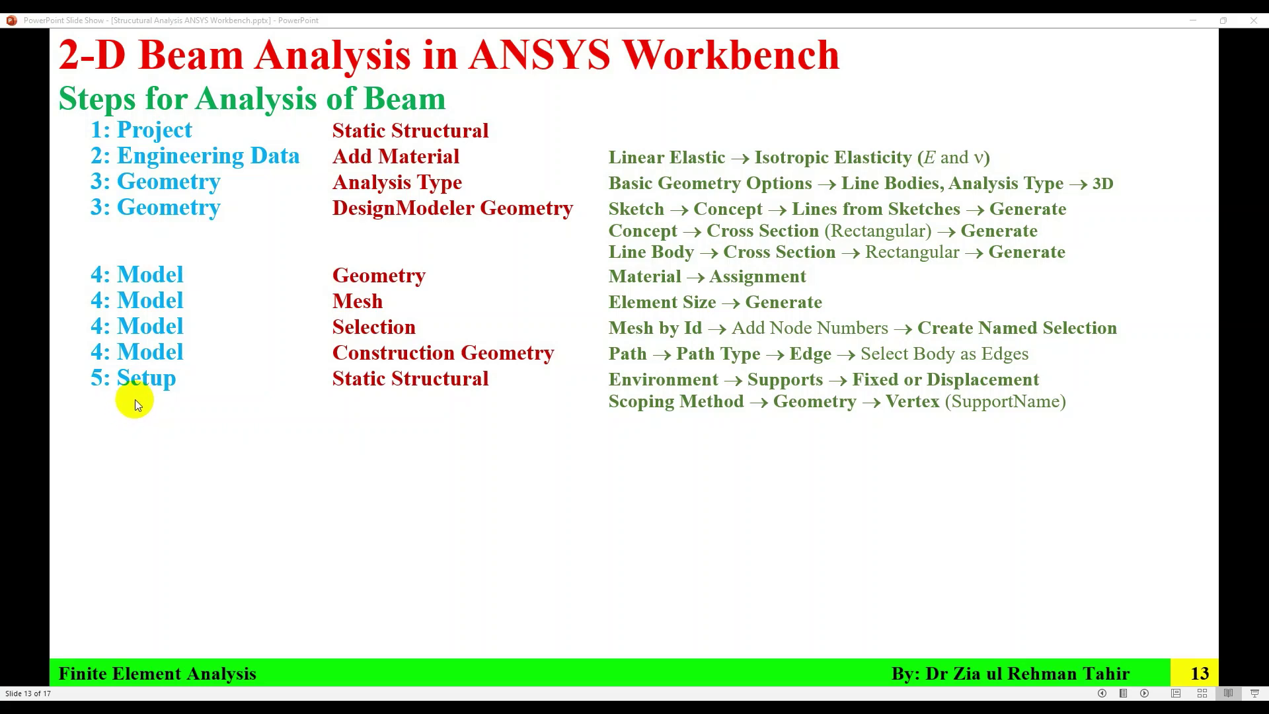
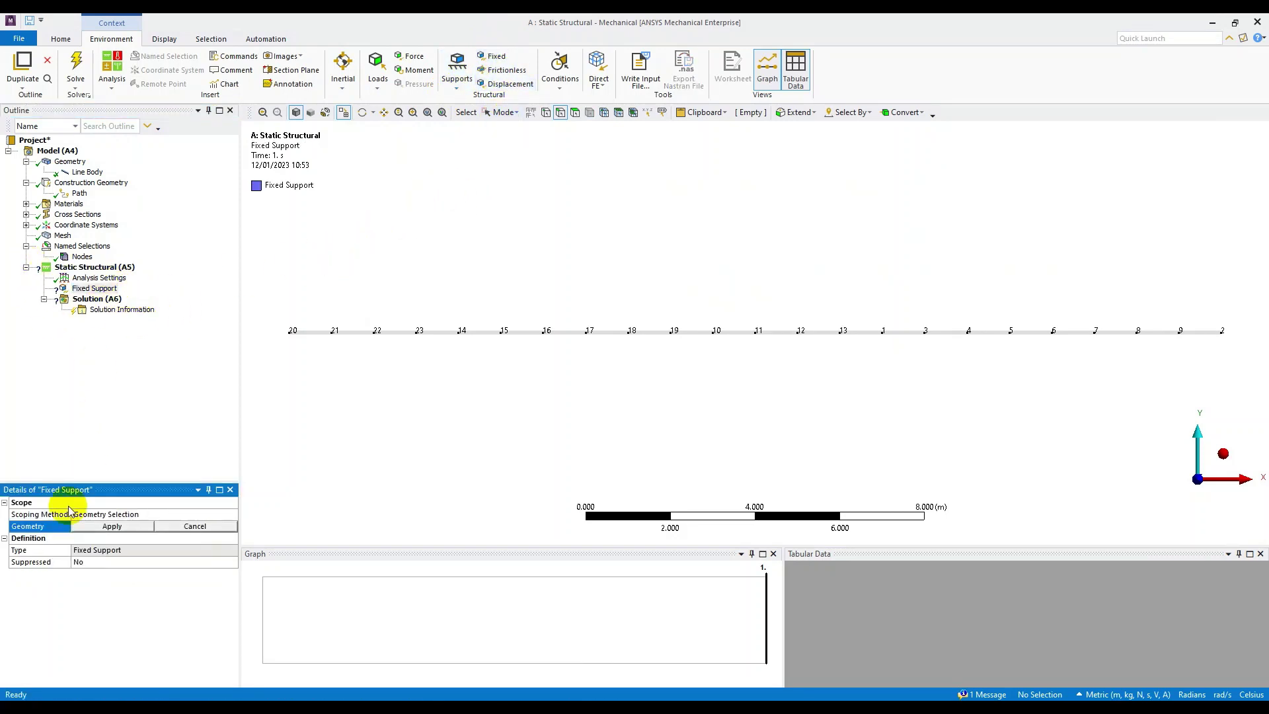
# - Scope the fixed support to the vertex at the beam's left end, at the origin
pyautogui.moveTo(277, 314); pyautogui.dragTo(304, 358)
pyautogui.click(546, 113)
pyautogui.moveTo(275, 299); pyautogui.dragTo(308, 358)
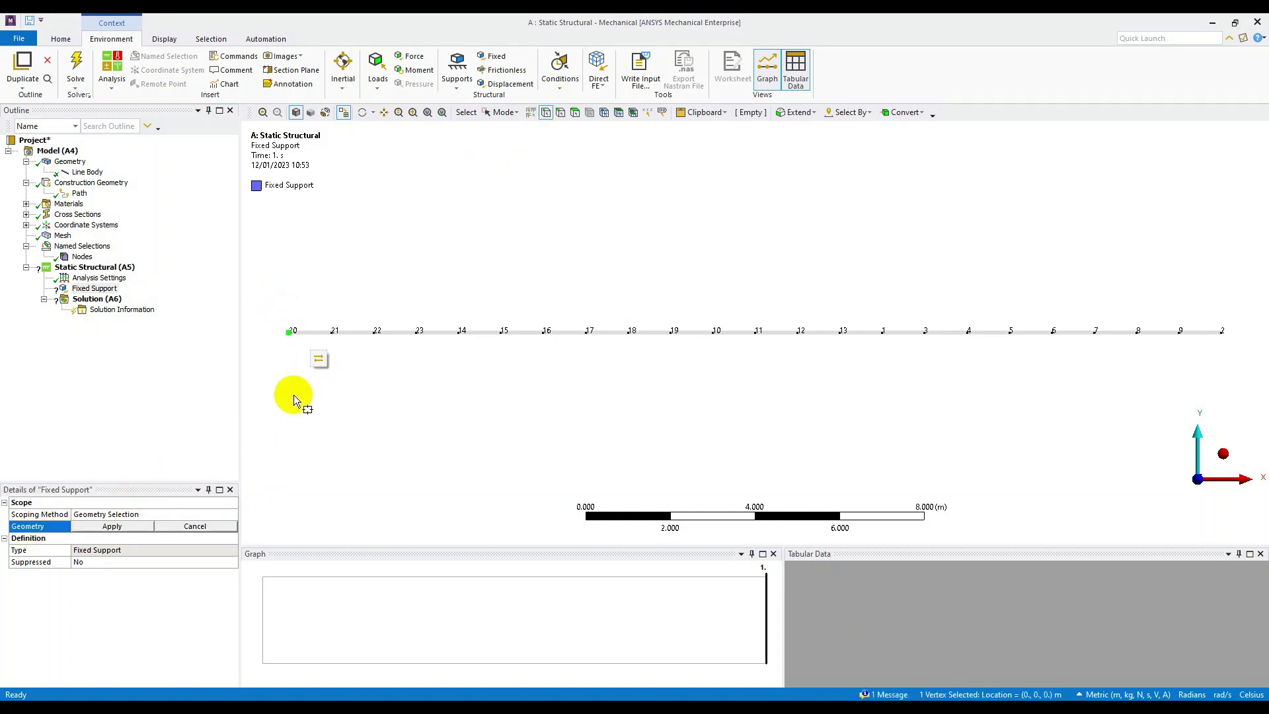
pyautogui.click(103, 526)
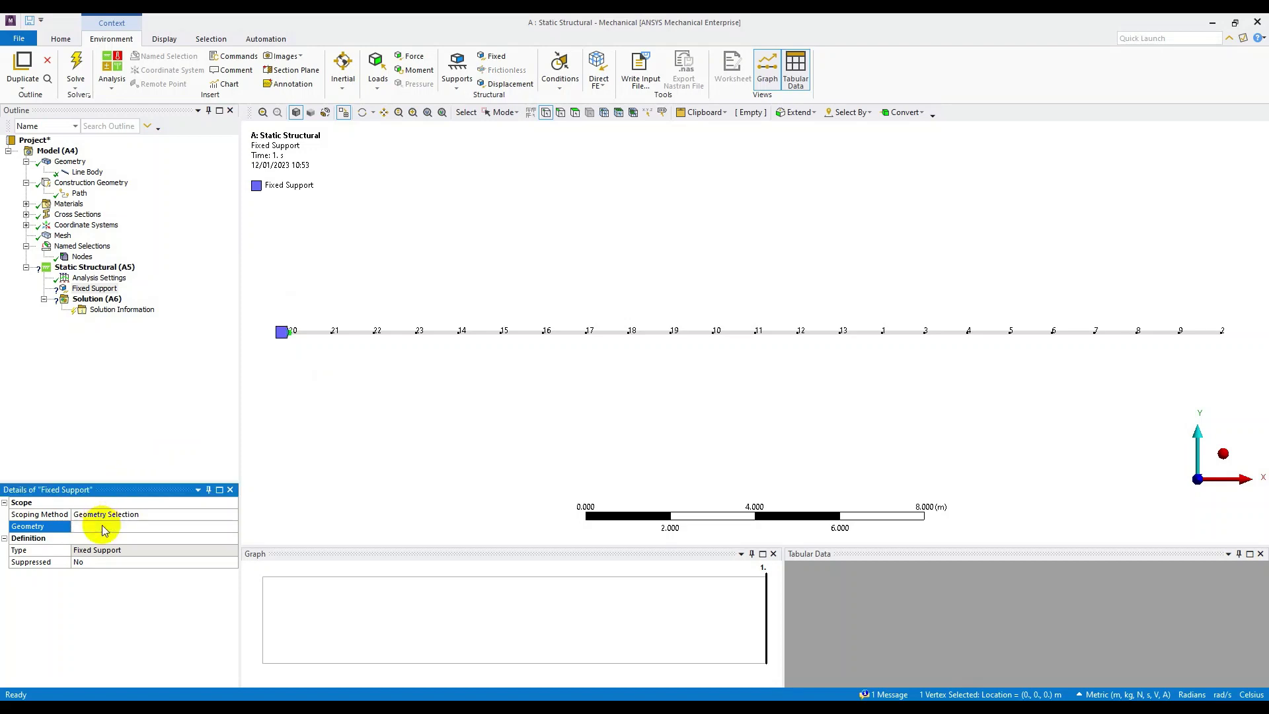
pyautogui.click(96, 288)
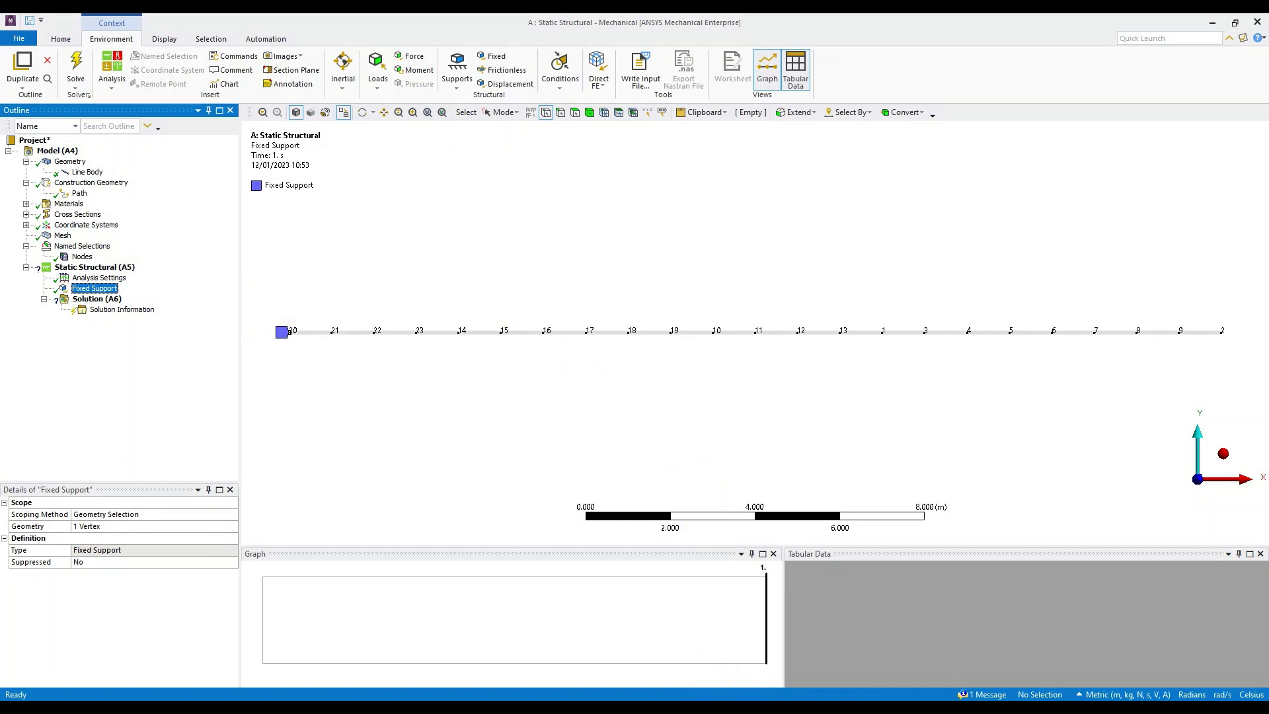
# - Consult the beam figure in PowerPoint, return to Mechanical and insert a Displacement support under Static Structural
pyautogui.hotkey('alt', 'Tab')
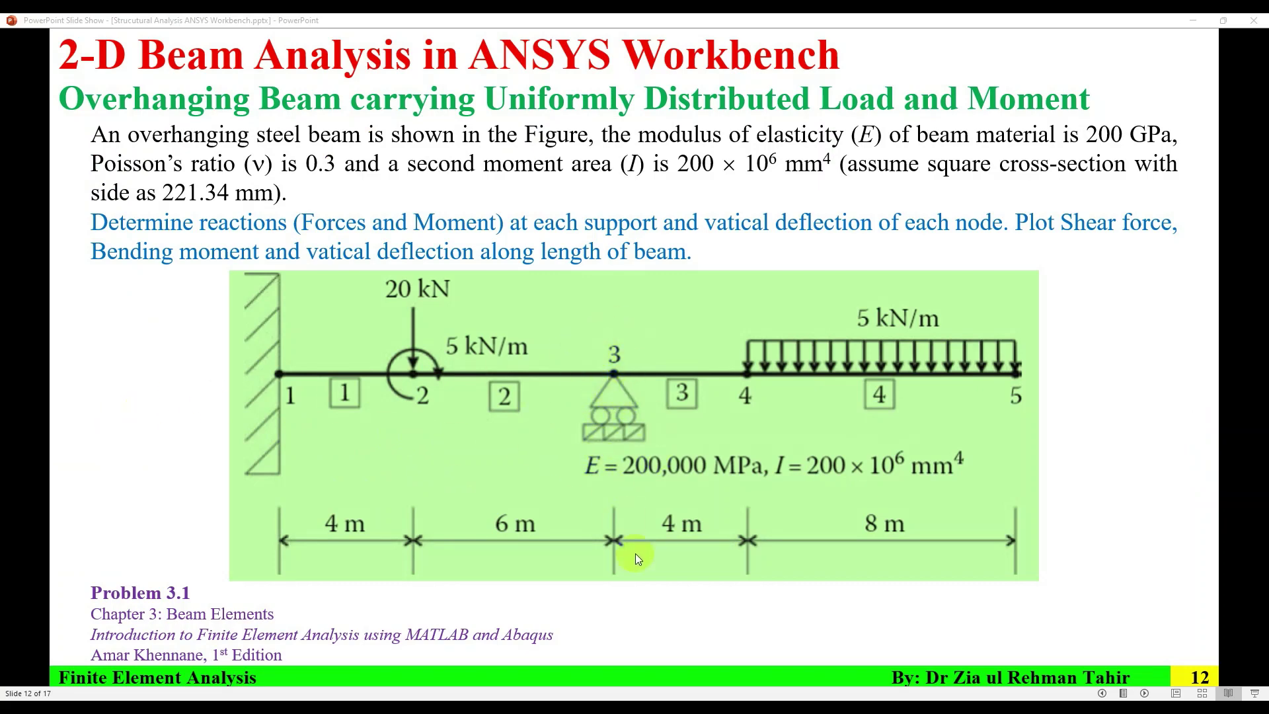
pyautogui.hotkey('alt', 'Tab')
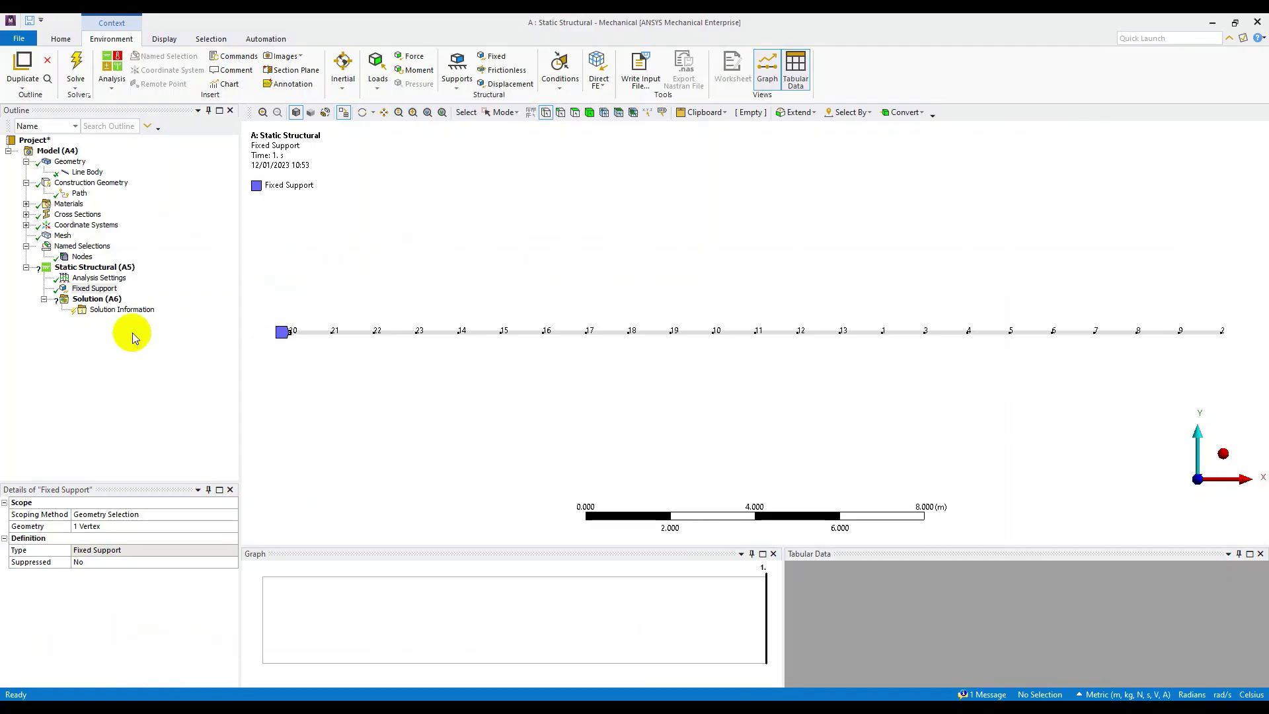
pyautogui.click(111, 270)
pyautogui.rightClick(112, 269)
pyautogui.moveTo(212, 280)
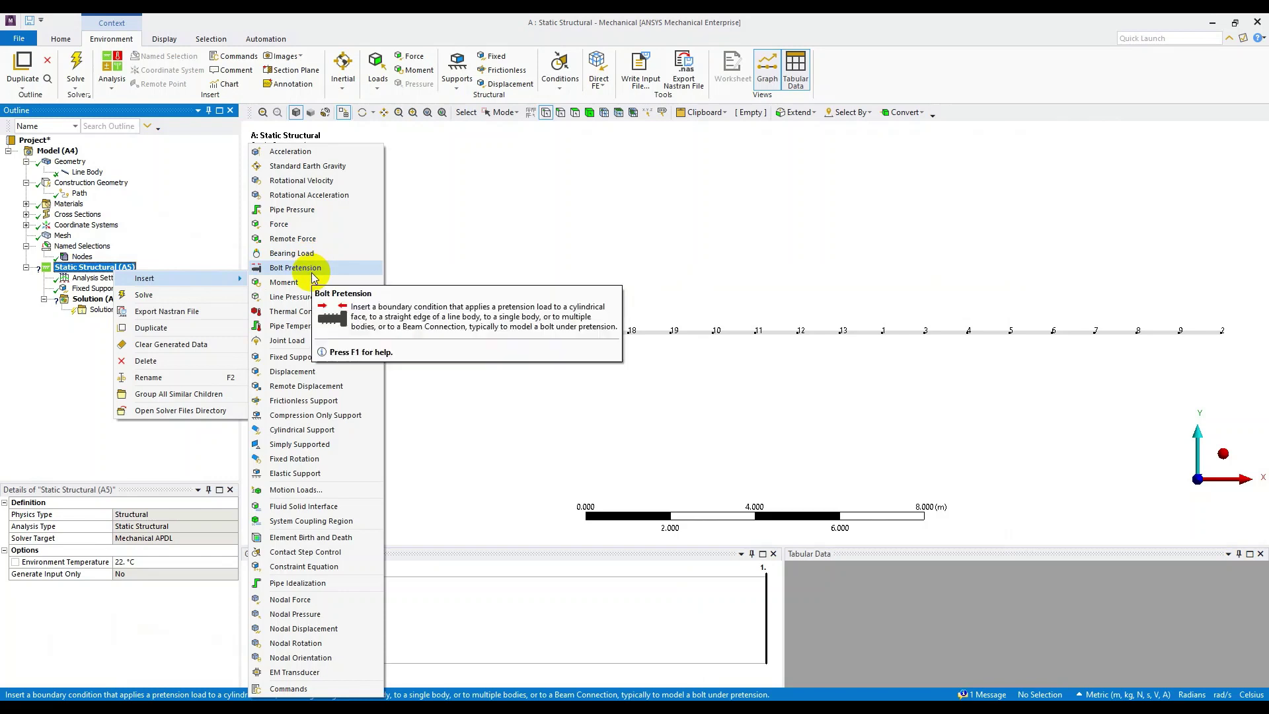
pyautogui.click(304, 372)
pyautogui.click(91, 302)
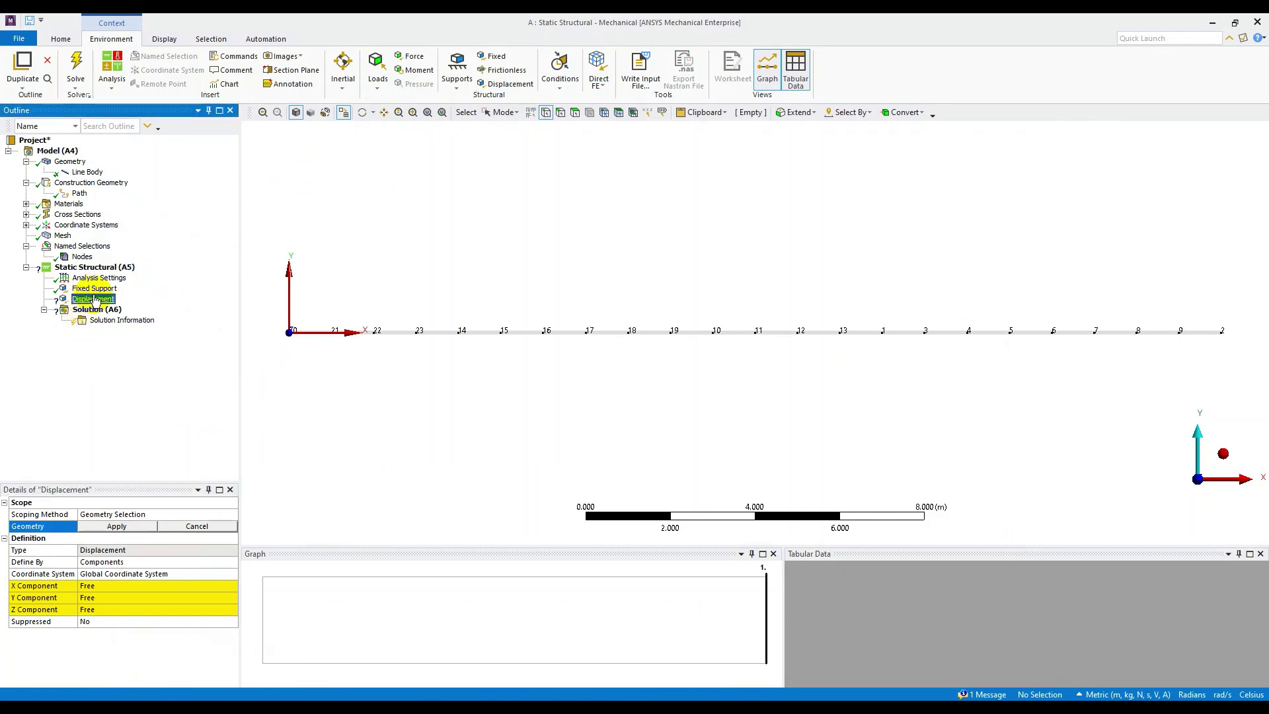
# - Scope the displacement support to the single beam vertex at x = 10 m
pyautogui.moveTo(623, 278); pyautogui.dragTo(827, 382)
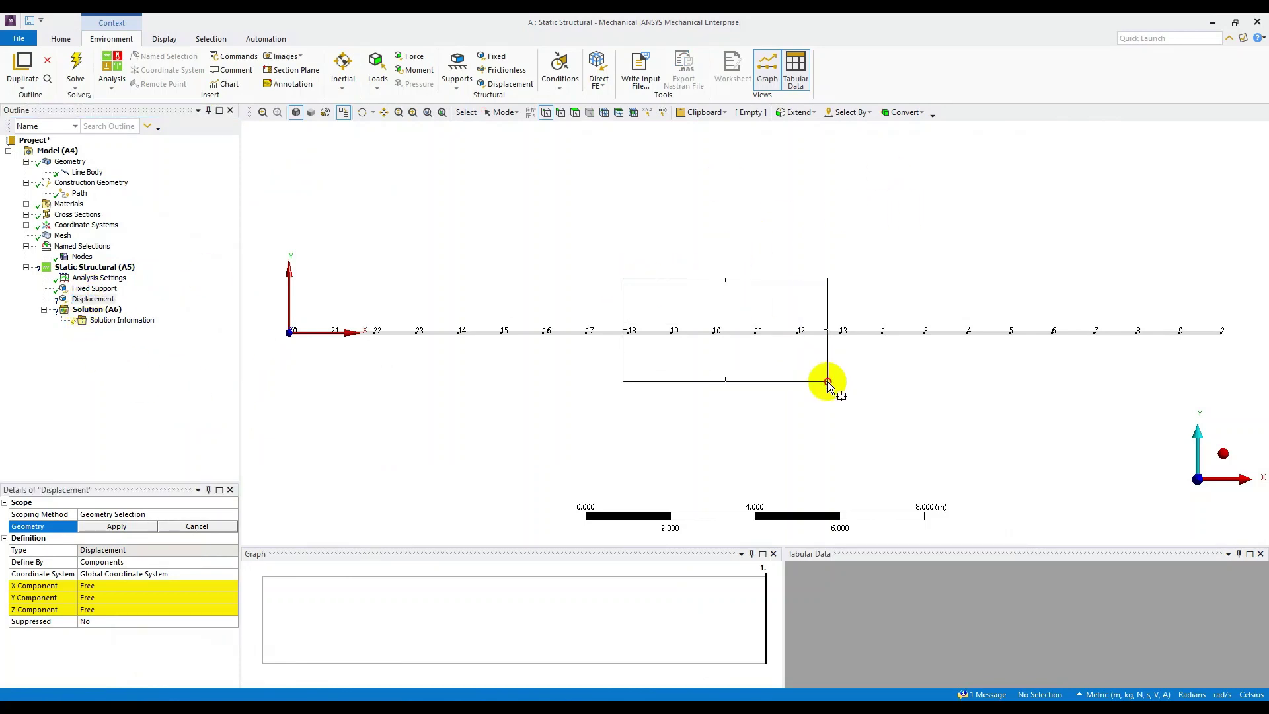
pyautogui.click(712, 332)
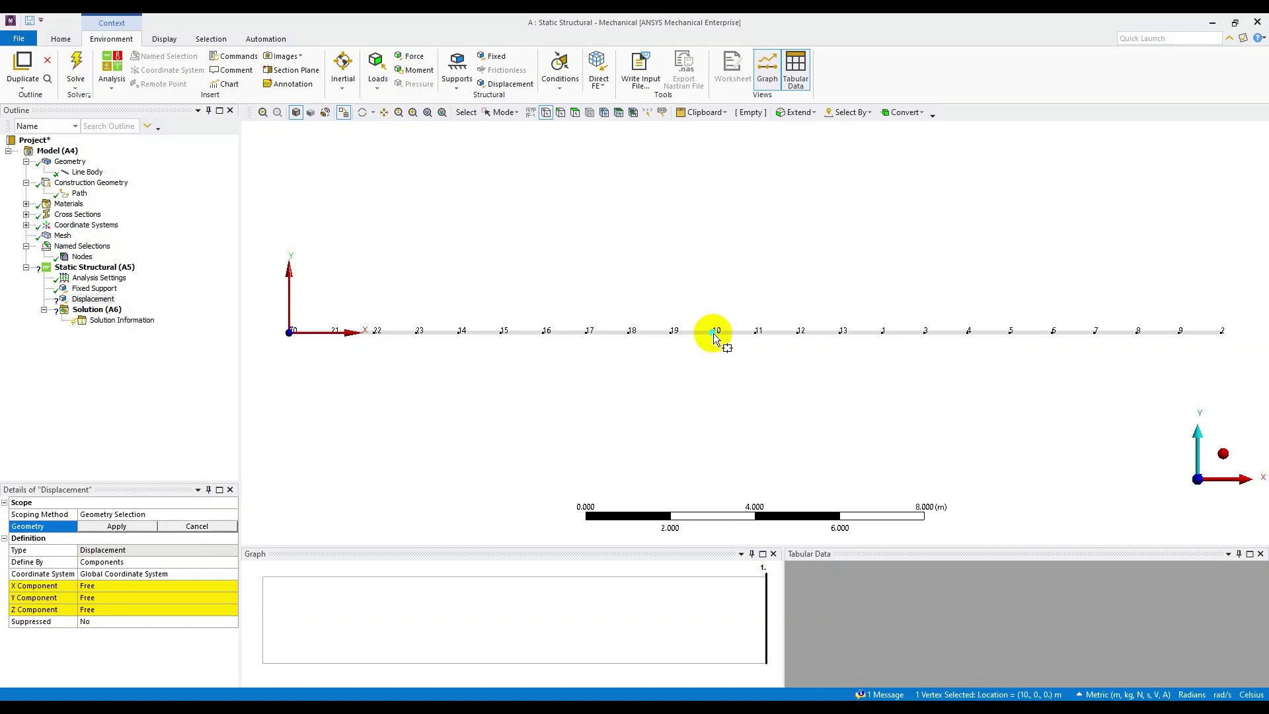
pyautogui.click(136, 525)
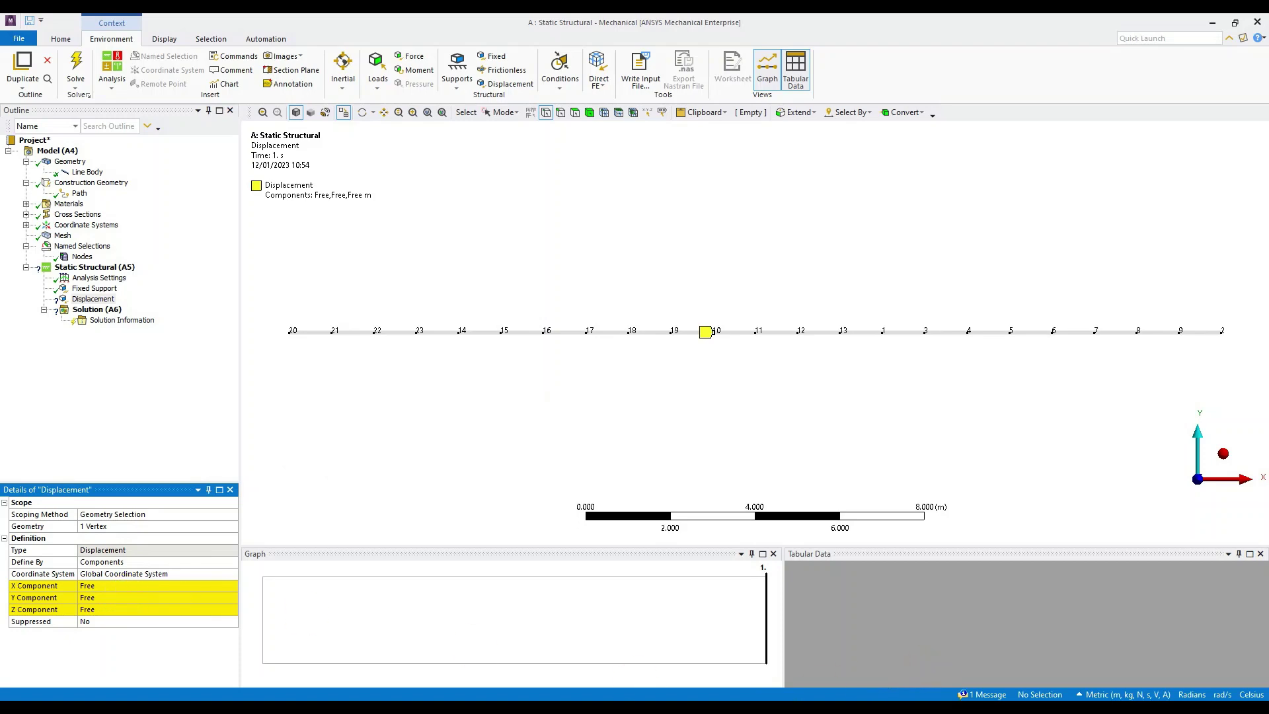
# - Check the roller support in the PowerPoint beam figure and open the displacement's Y component for editing in Mechanical
pyautogui.click(774, 699)
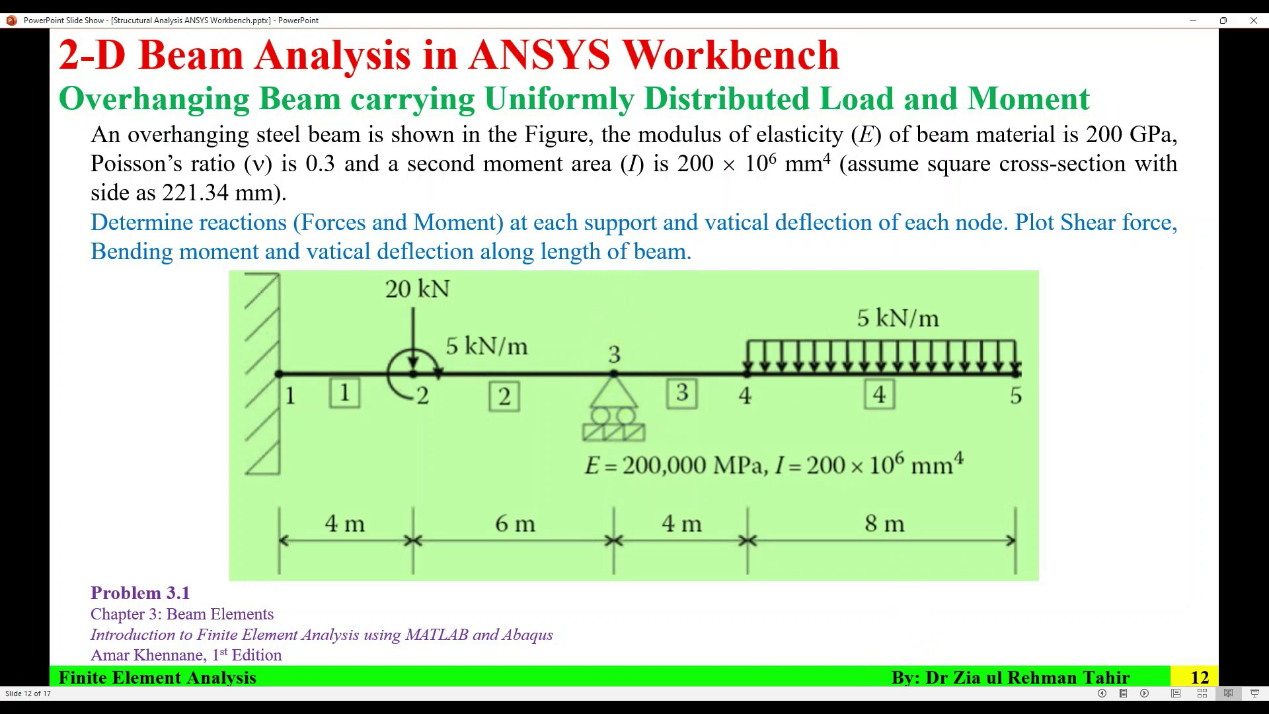
pyautogui.hotkey('alt', 'Tab')
pyautogui.click(132, 597)
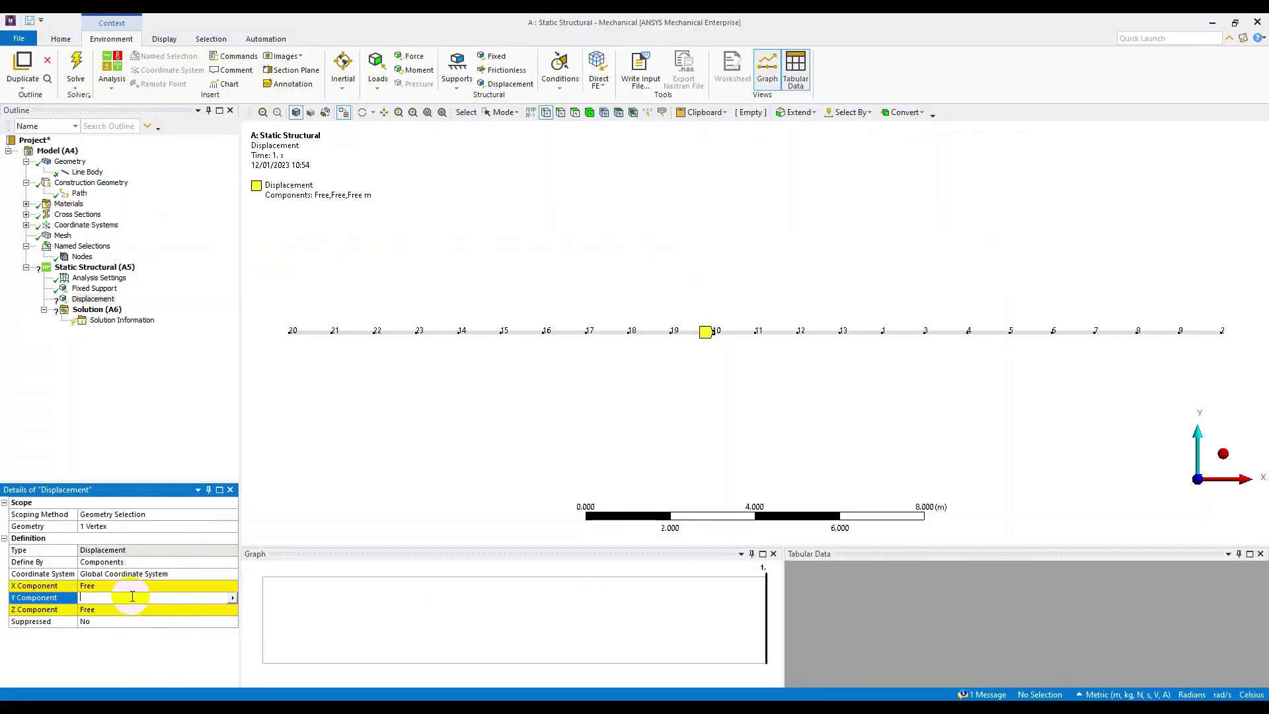
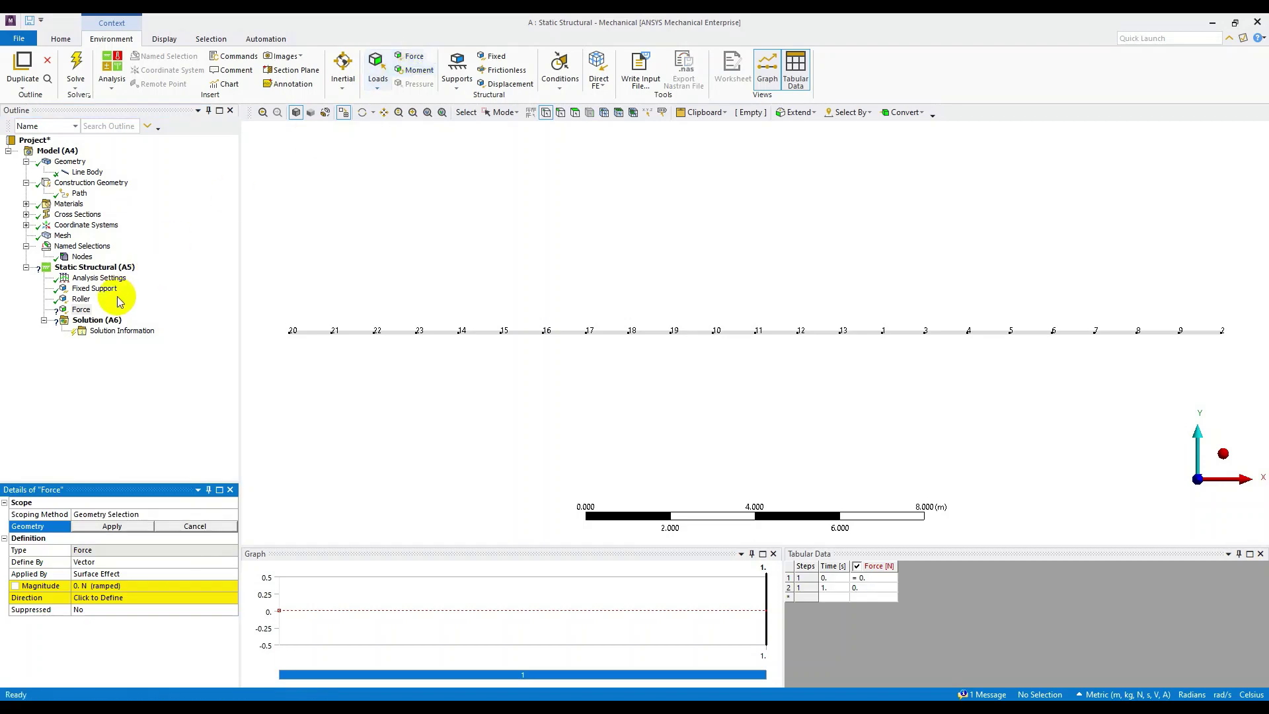
# - Scope the force load to the beam vertex at x = 4 m
pyautogui.click(81, 309)
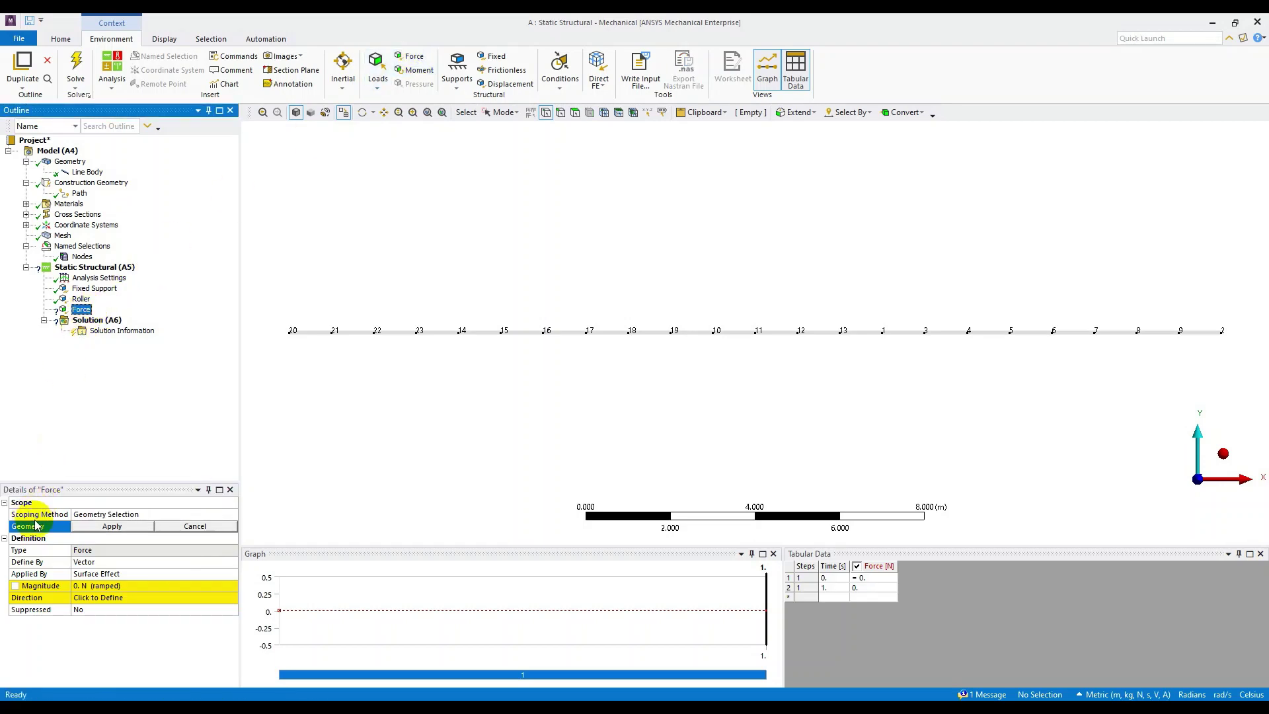
pyautogui.click(546, 113)
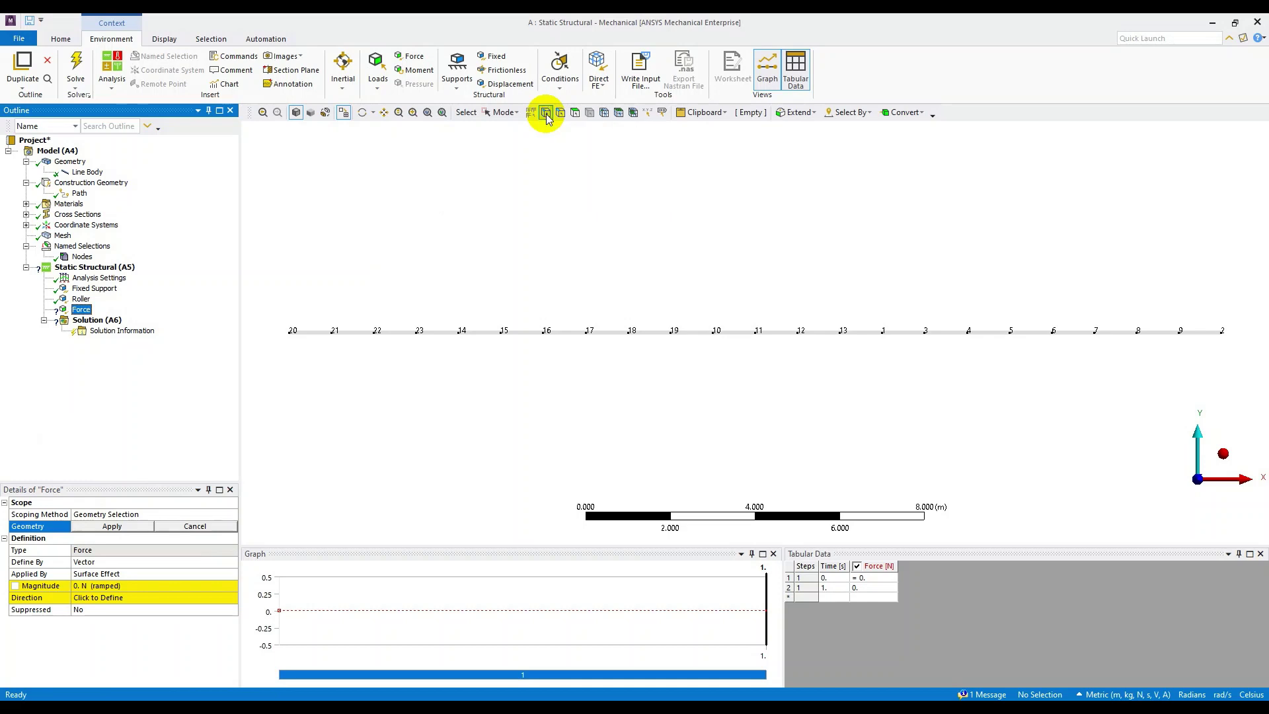
pyautogui.click(458, 331)
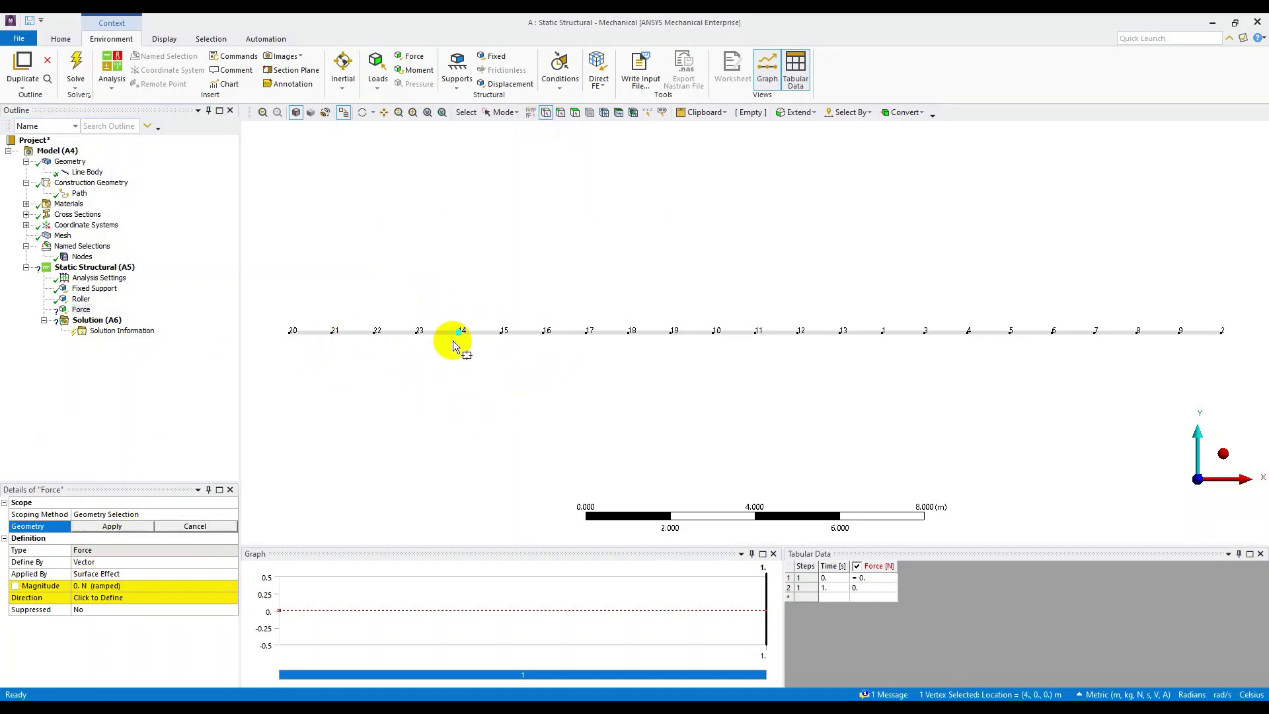
pyautogui.click(107, 526)
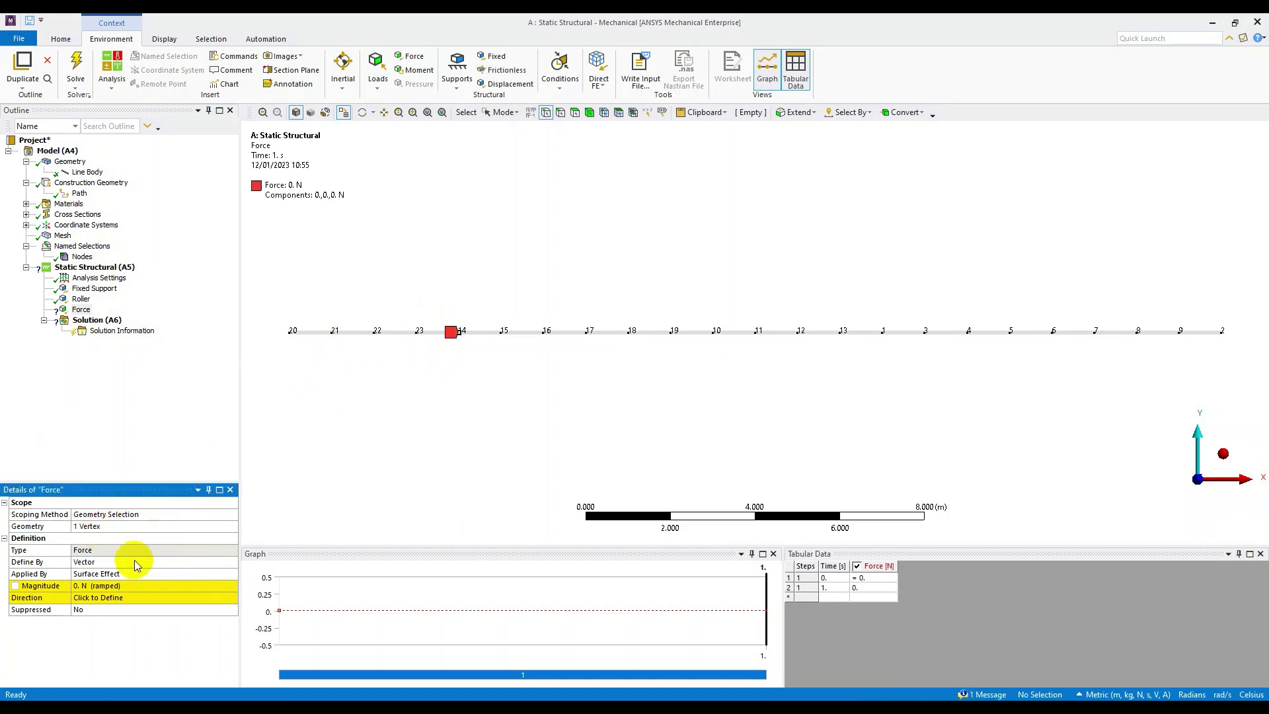
# - Define the force by Components and set its Y component to -20000 N
pyautogui.click(138, 566)
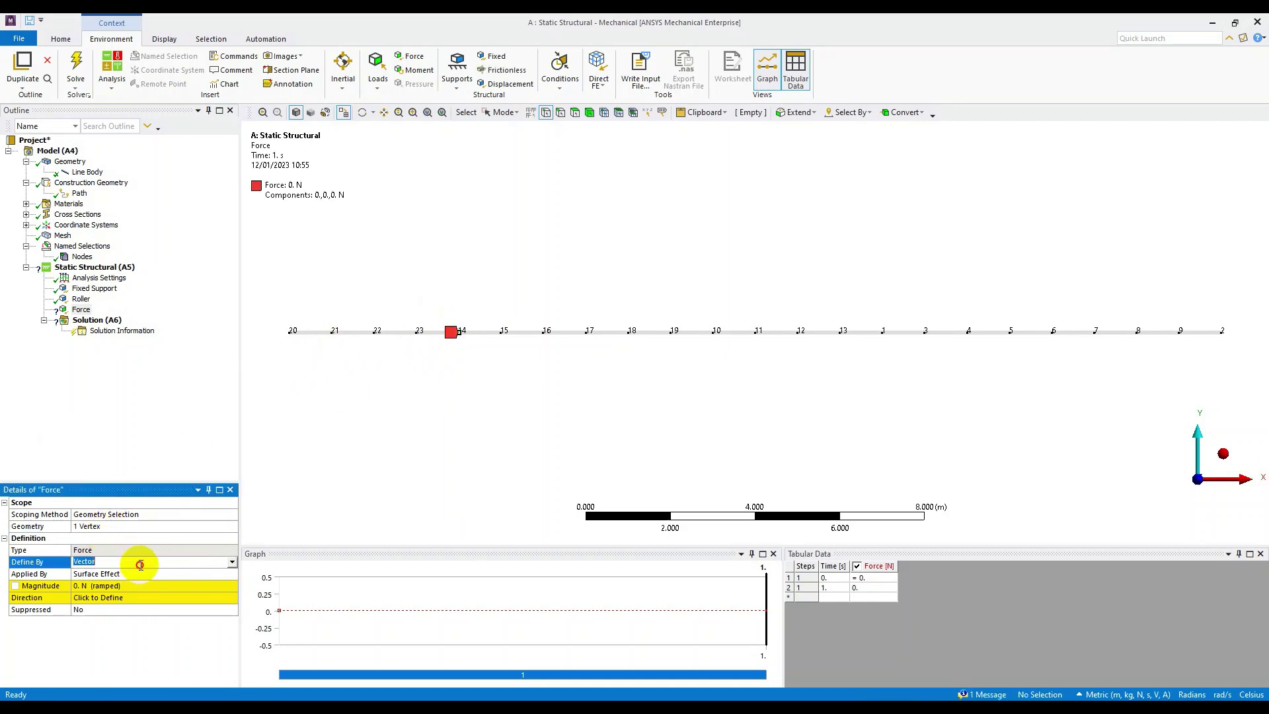
pyautogui.click(232, 562)
pyautogui.click(202, 572)
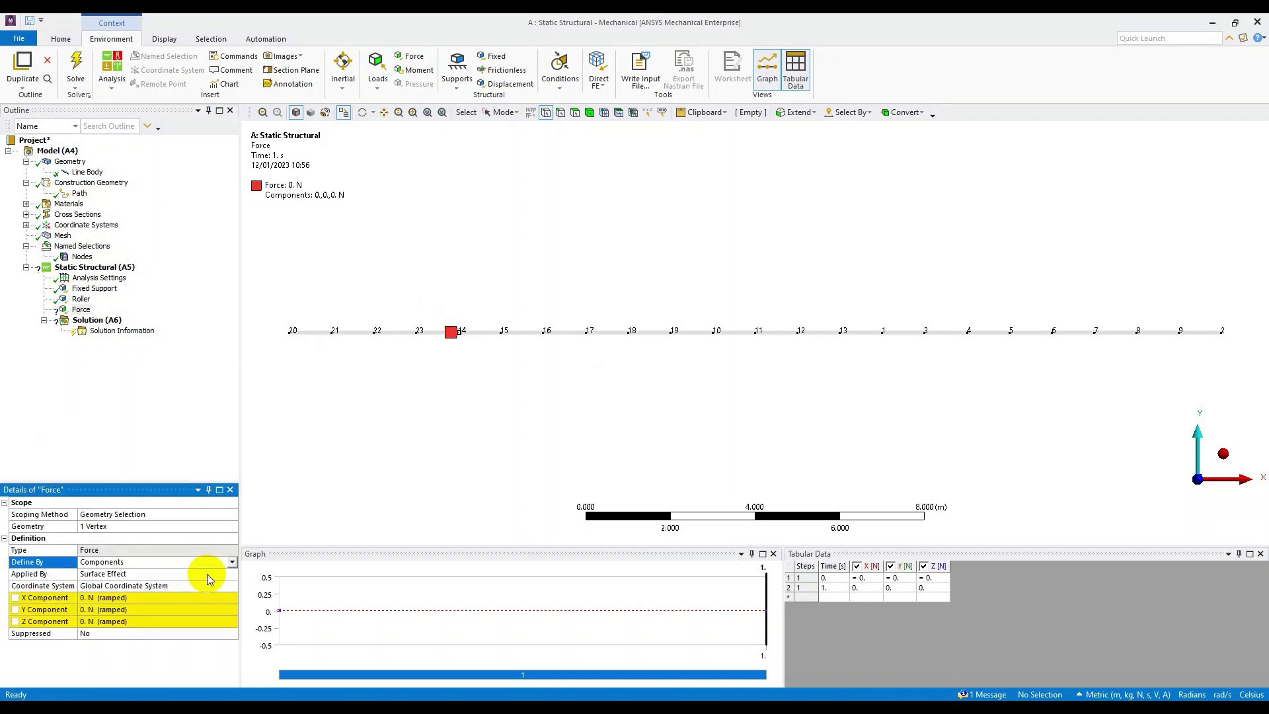
pyautogui.click(156, 609)
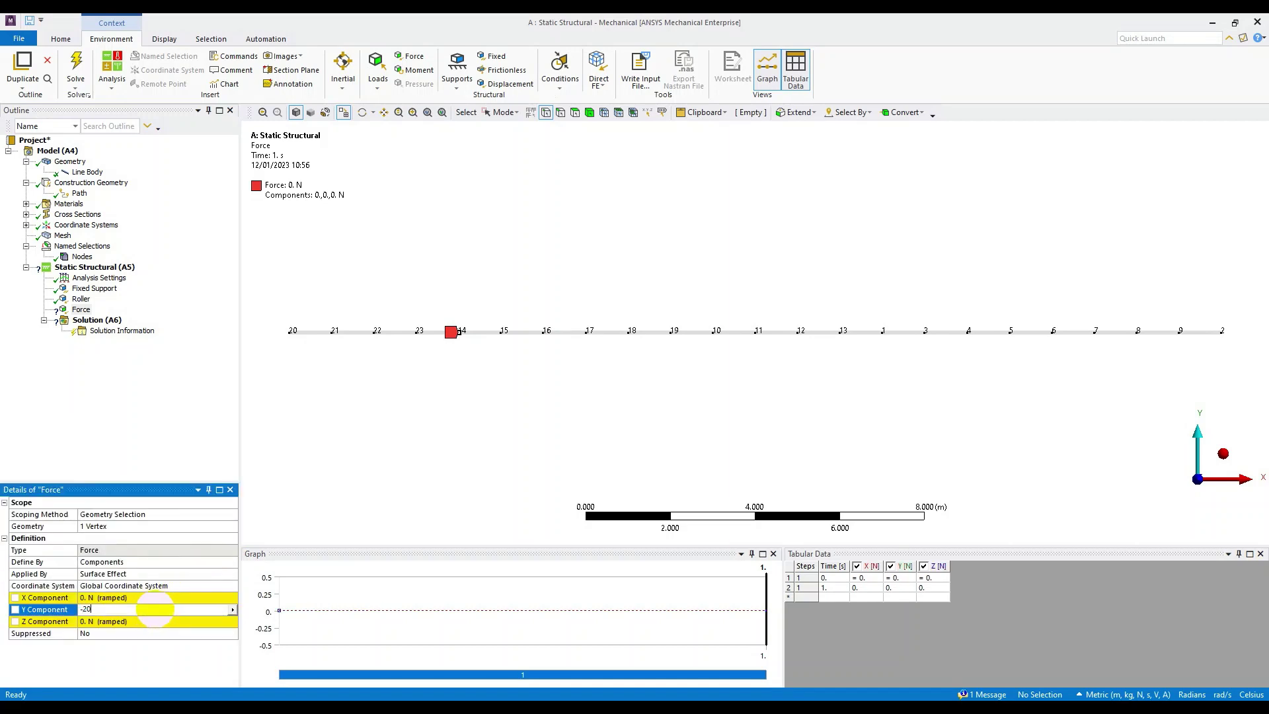
pyautogui.press('Return')
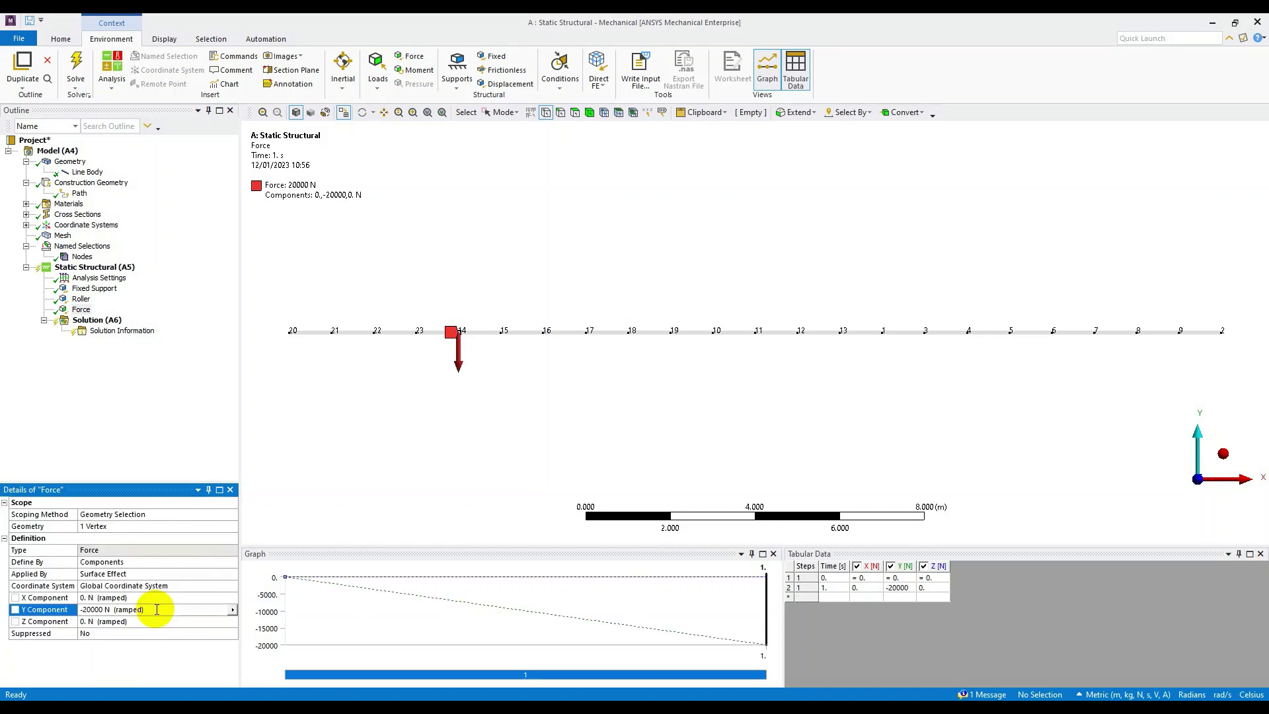
pyautogui.click(80, 310)
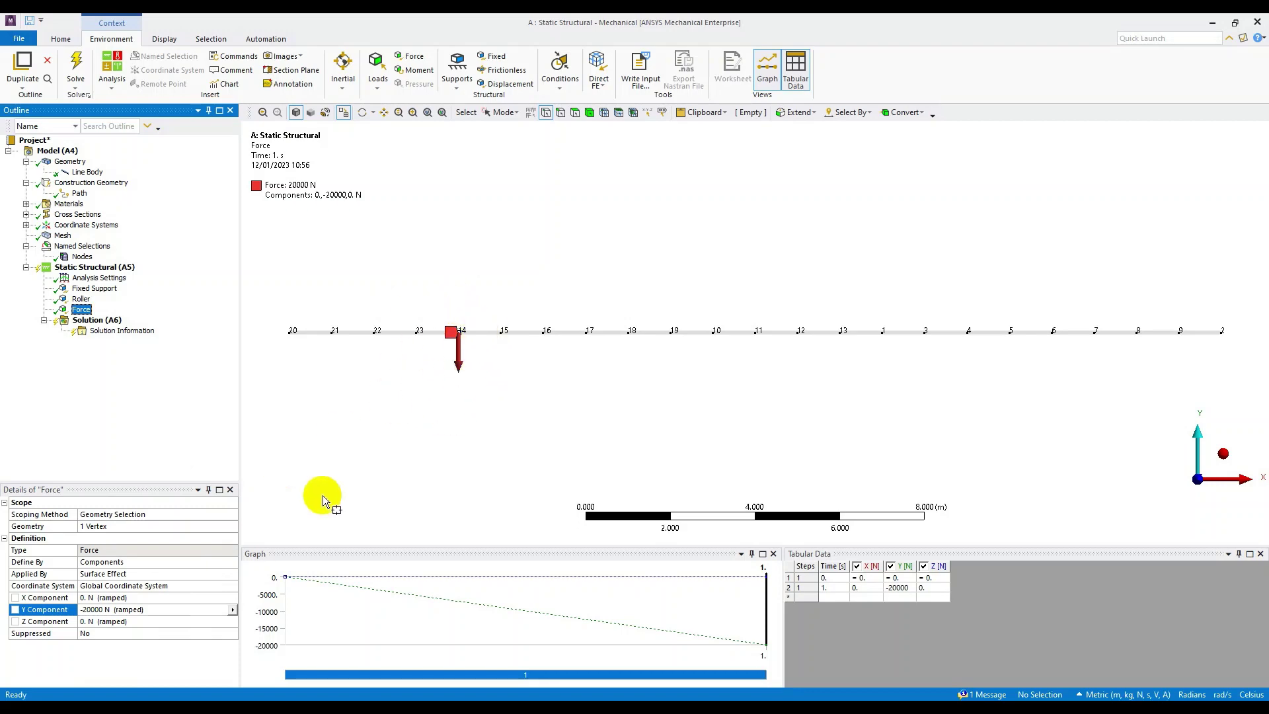
# - Consult the beam figure in PowerPoint and add a Moment load in Mechanical, scoped to the vertex at x = 4 m
pyautogui.hotkey('alt', 'Tab')
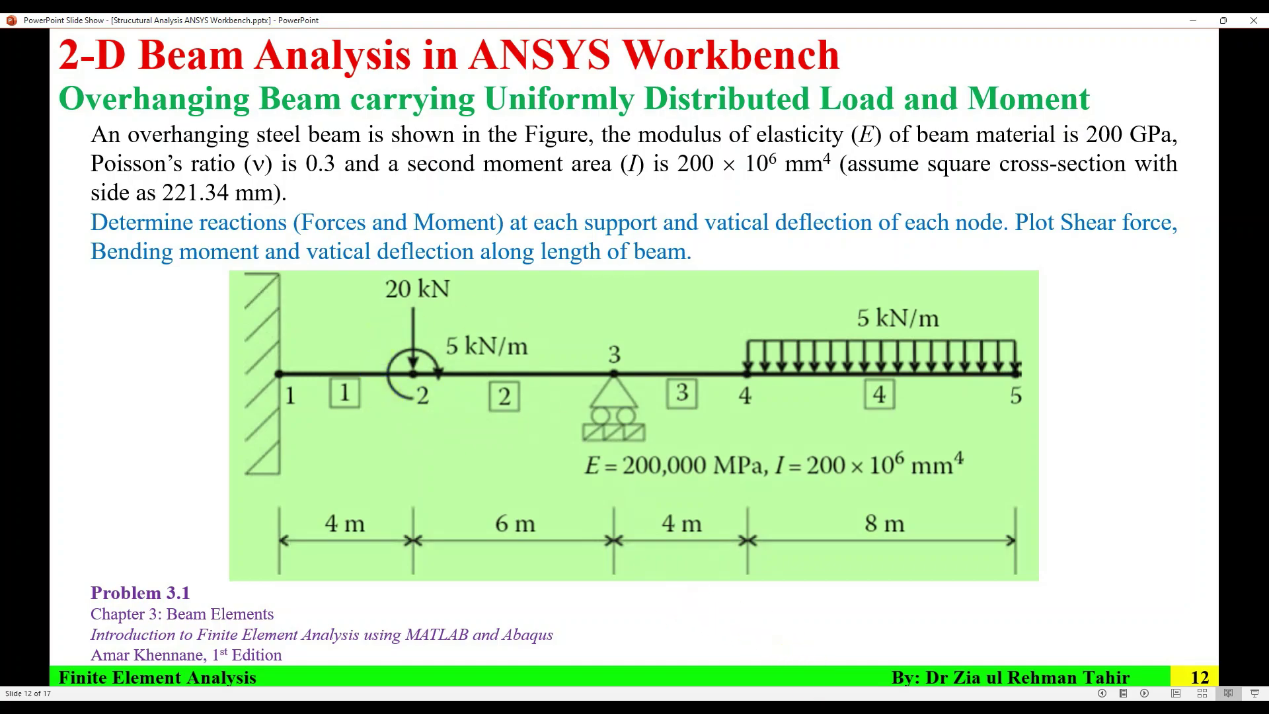
pyautogui.hotkey('alt', 'Tab')
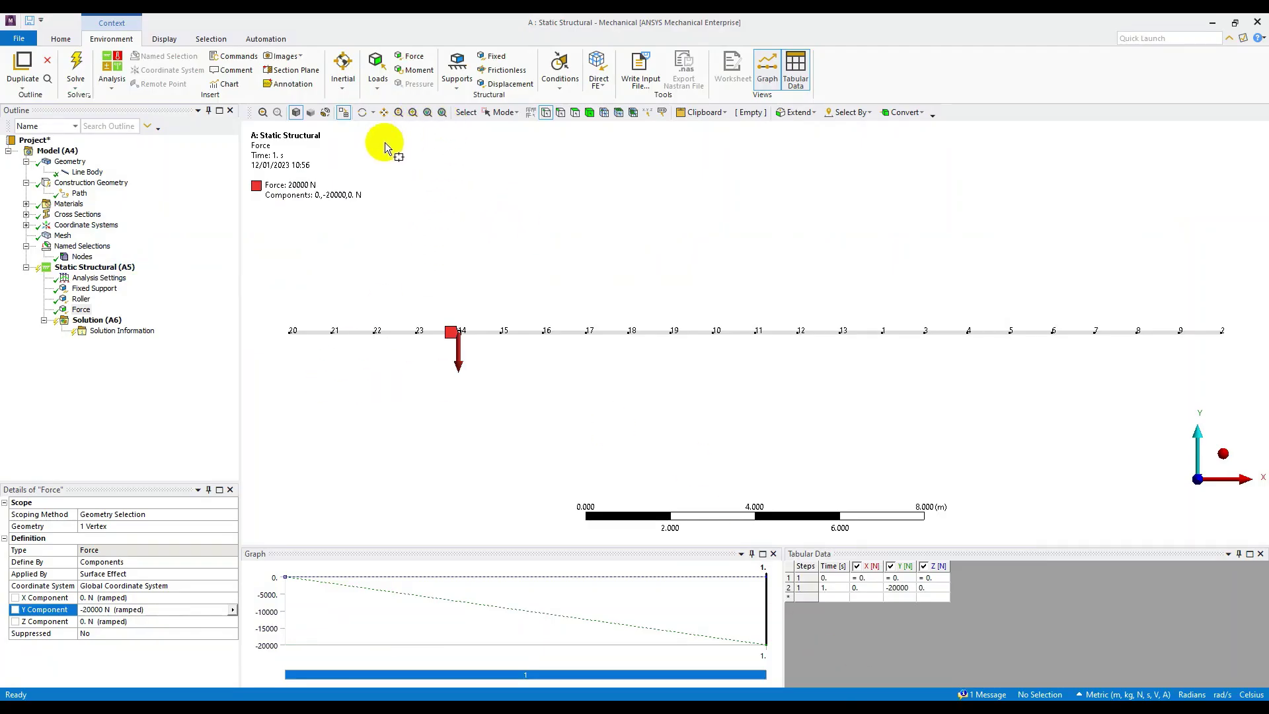
pyautogui.click(414, 70)
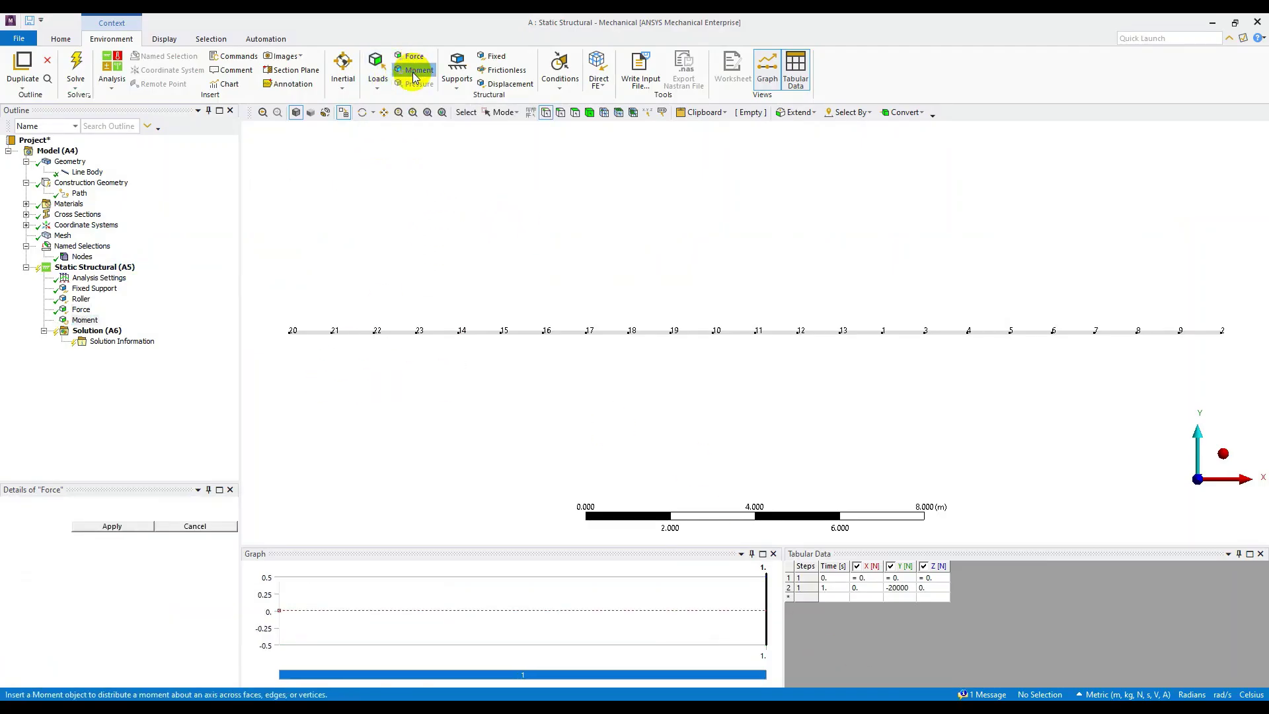
pyautogui.click(96, 321)
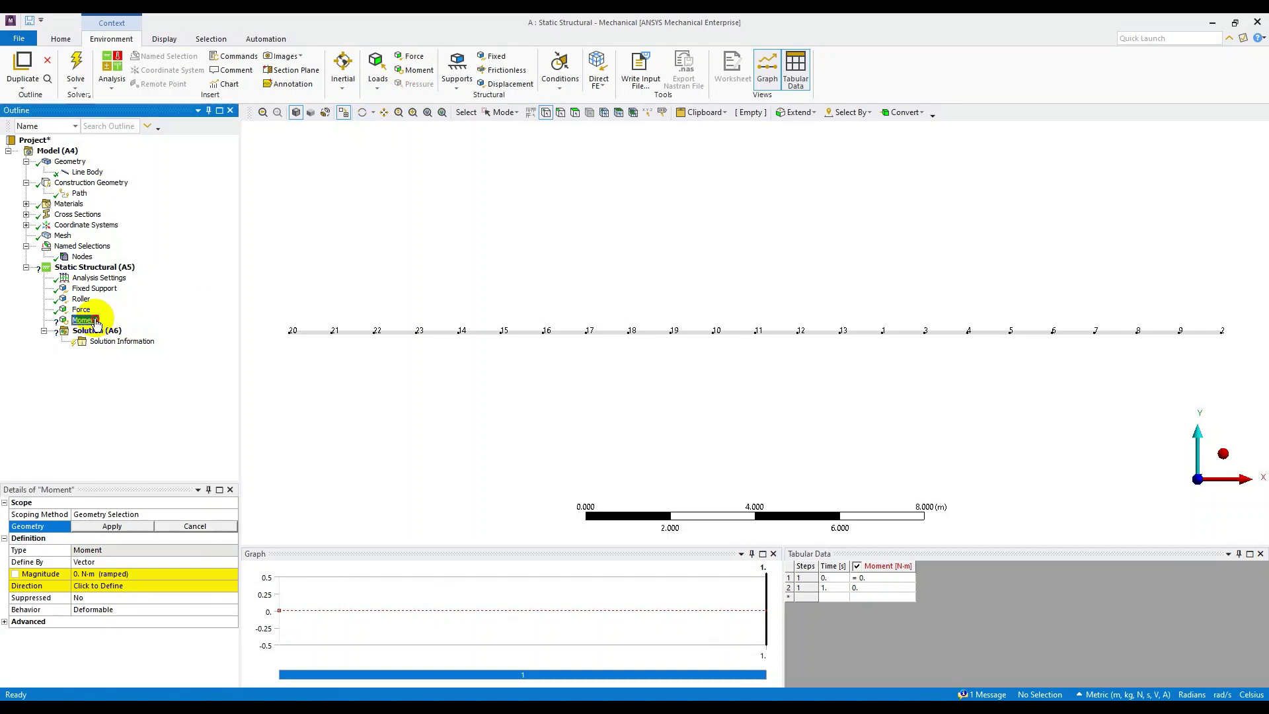
pyautogui.click(40, 526)
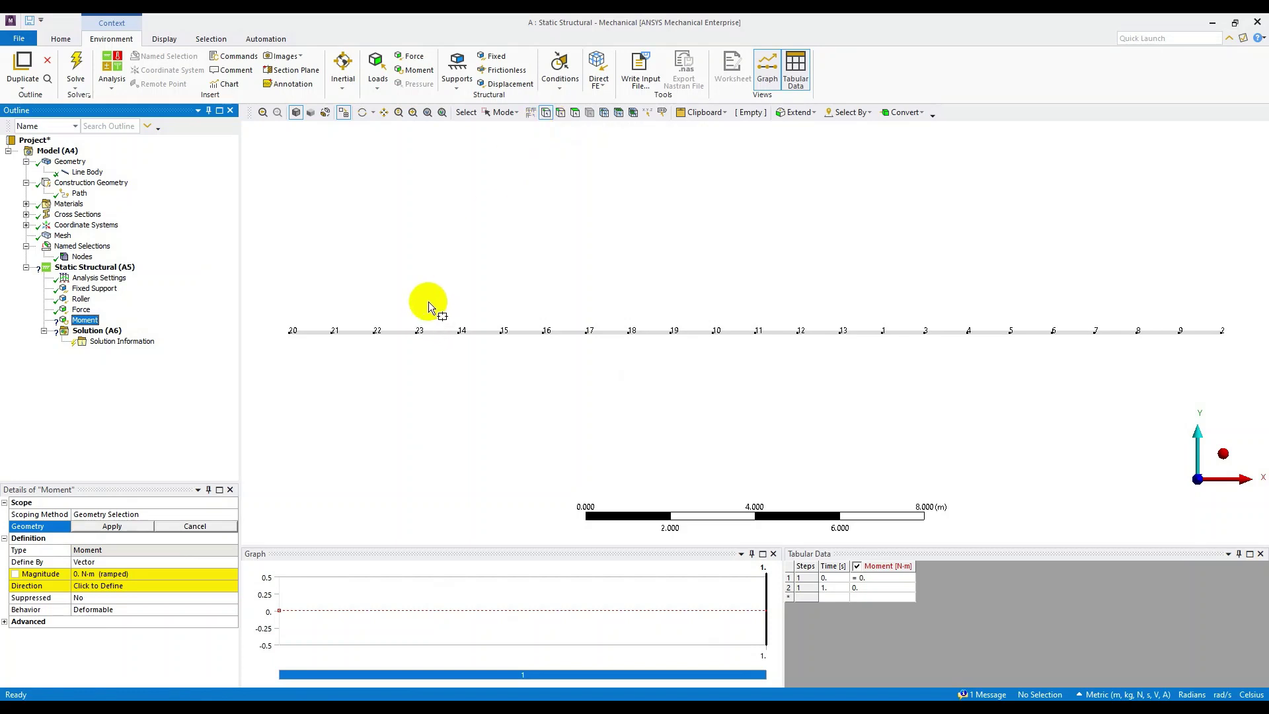
pyautogui.moveTo(388, 292); pyautogui.dragTo(470, 365)
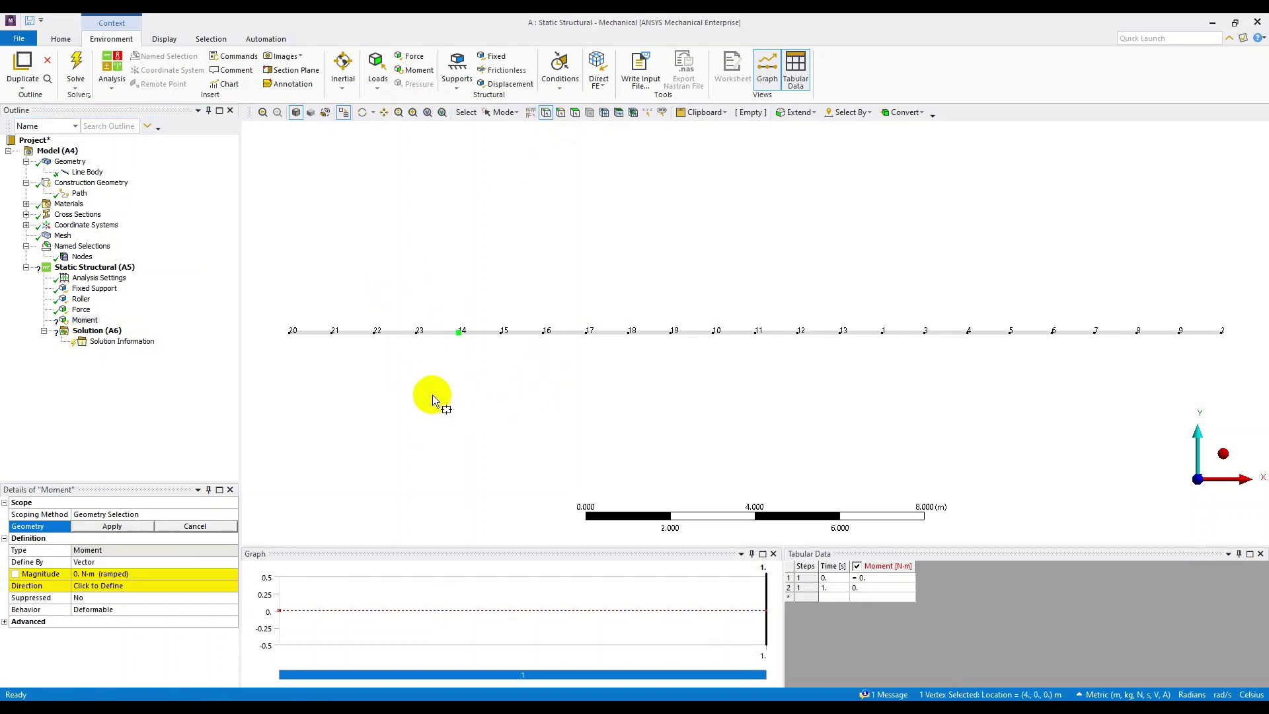
pyautogui.click(128, 530)
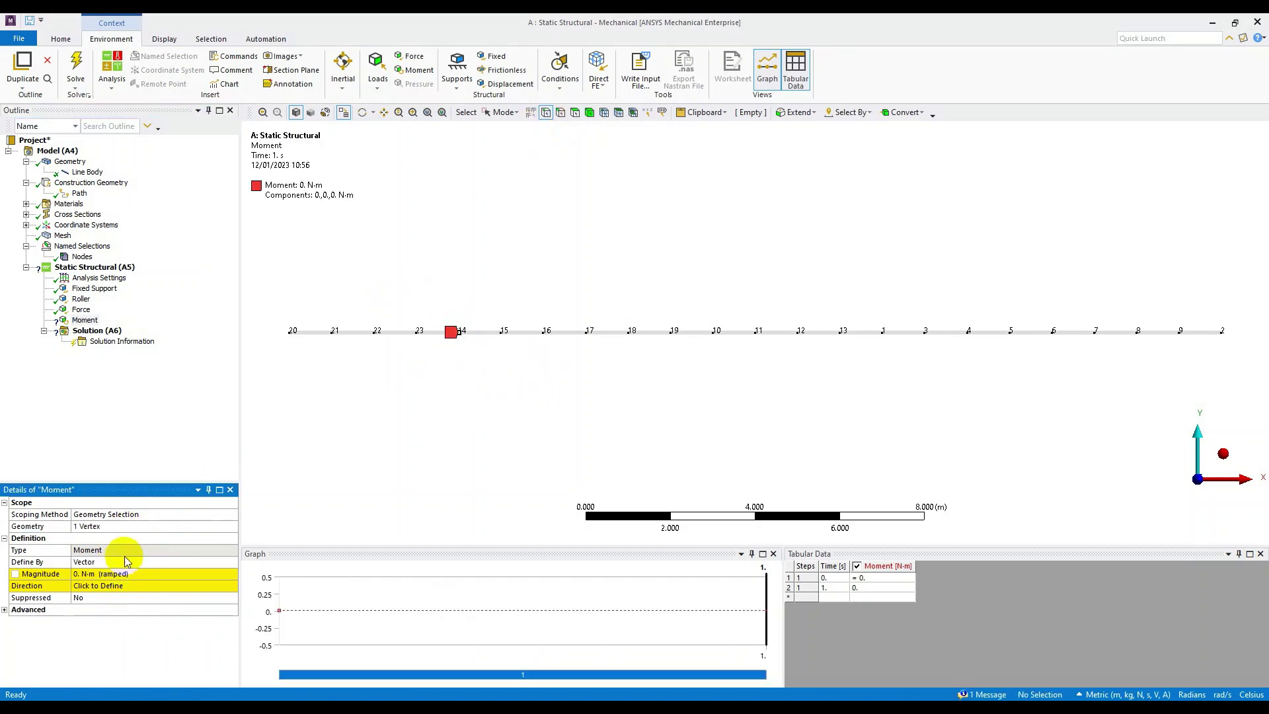
# - Change the moment's definition method from Vector to Components
pyautogui.click(127, 562)
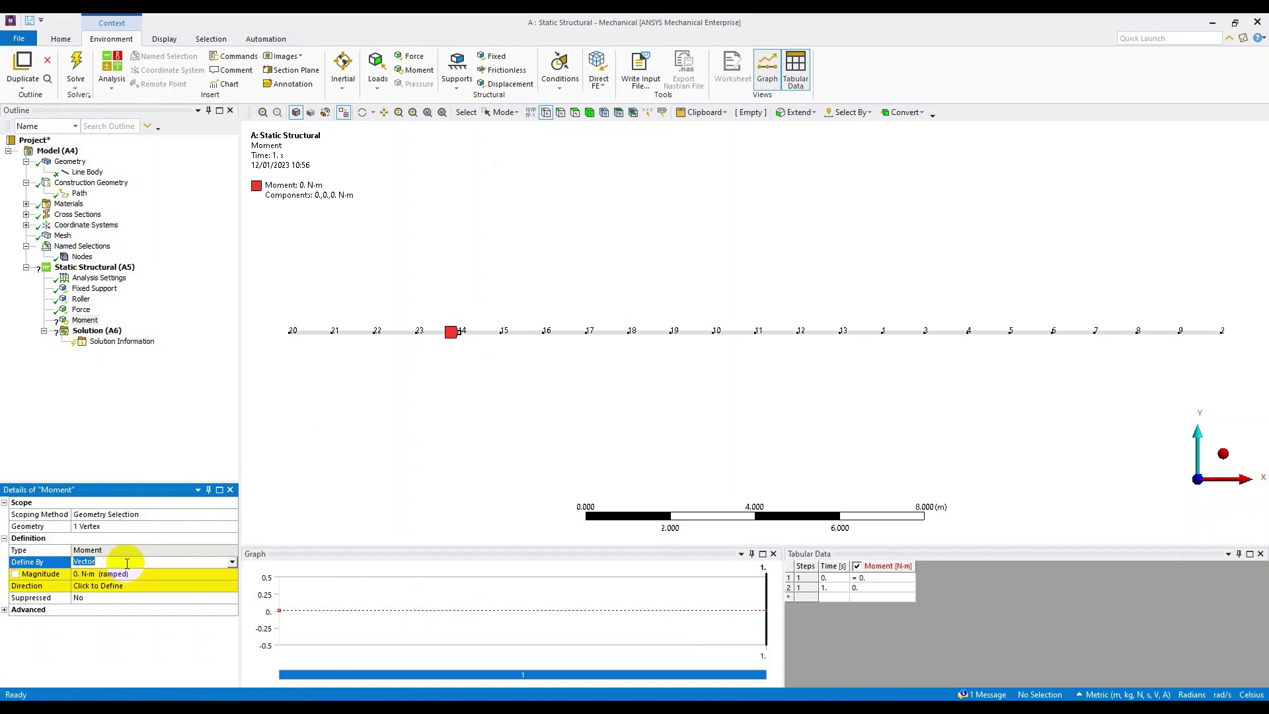
pyautogui.click(232, 562)
pyautogui.click(202, 573)
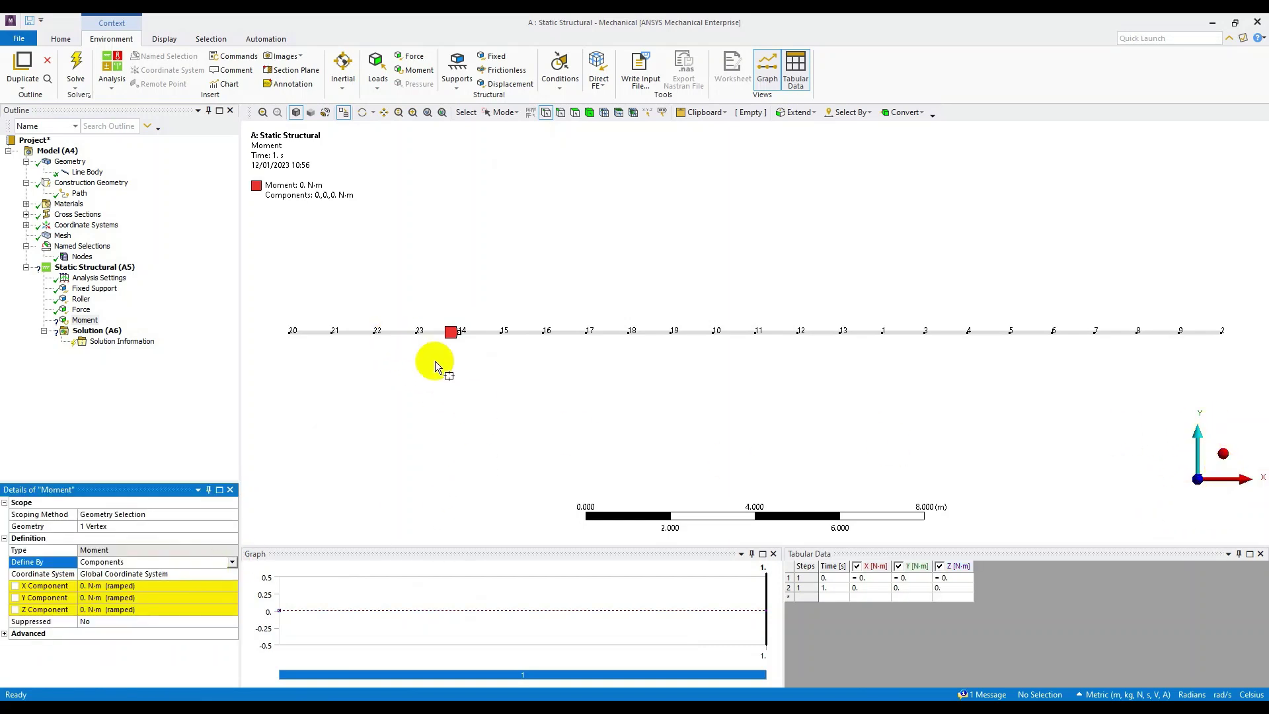
# - Set the moment's Z component to -5000 N·m and check its rotation direction on the beam
pyautogui.click(145, 608)
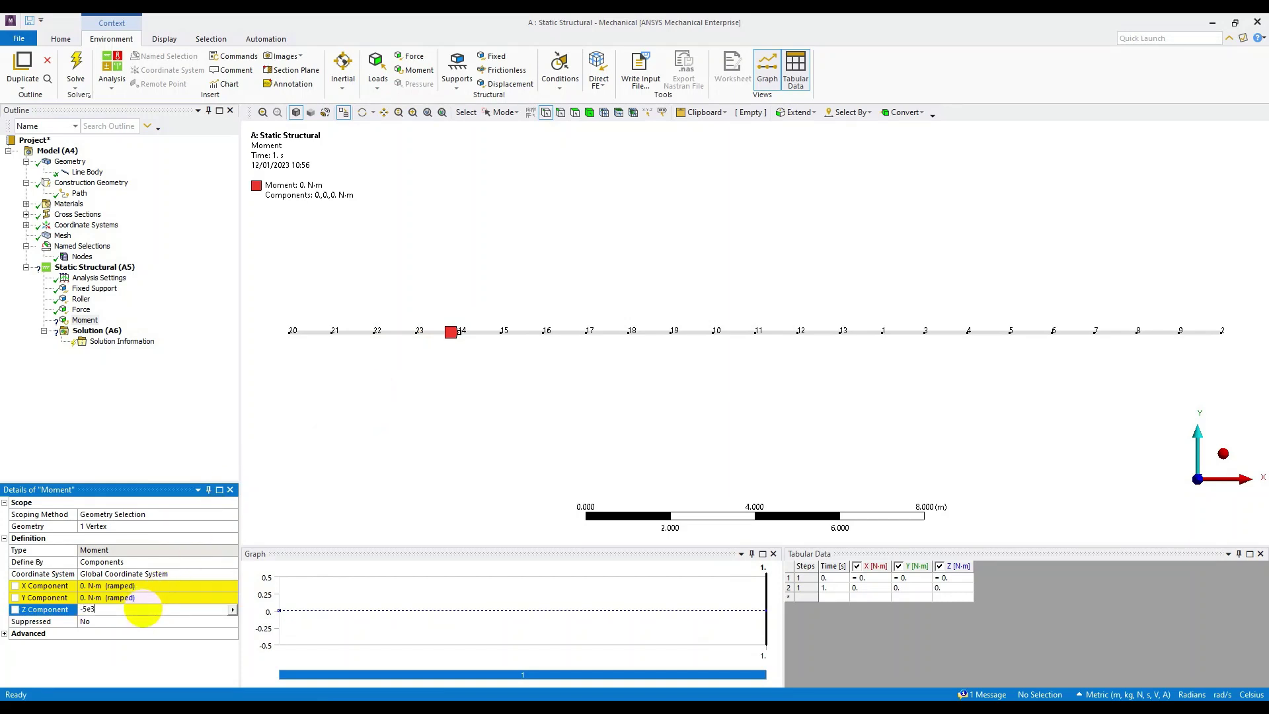
pyautogui.press('Return')
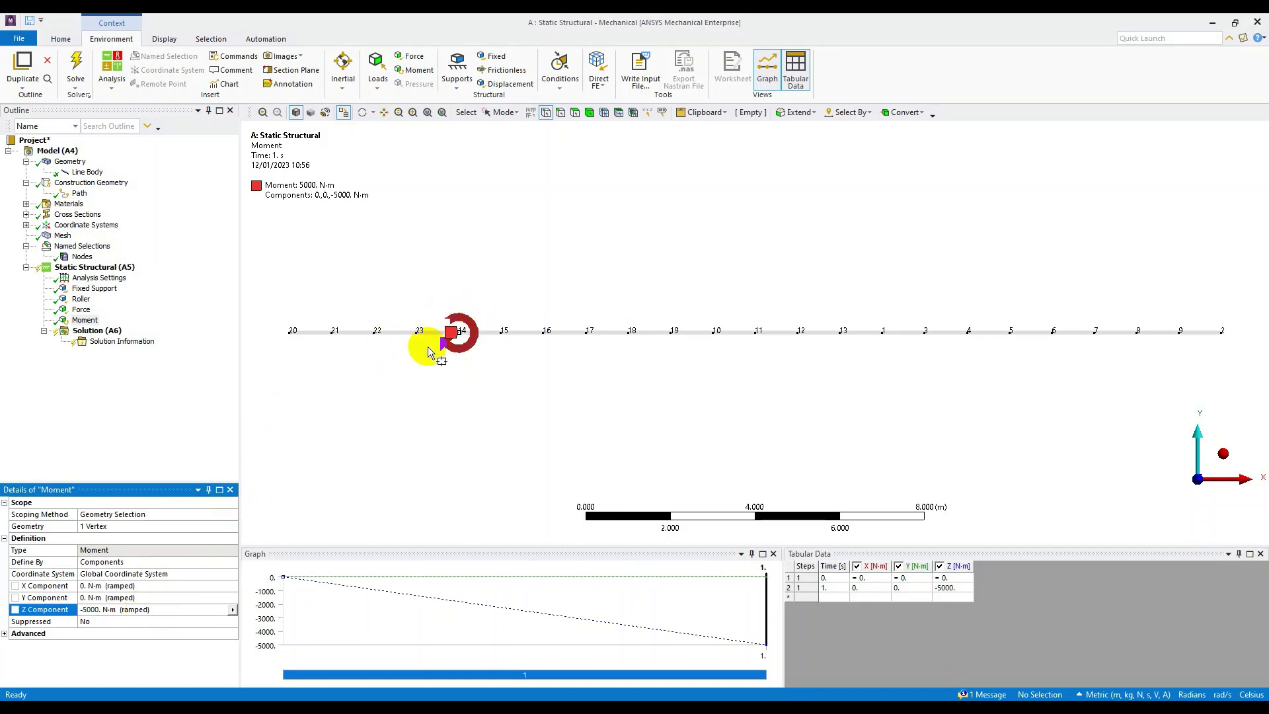
pyautogui.click(1223, 453)
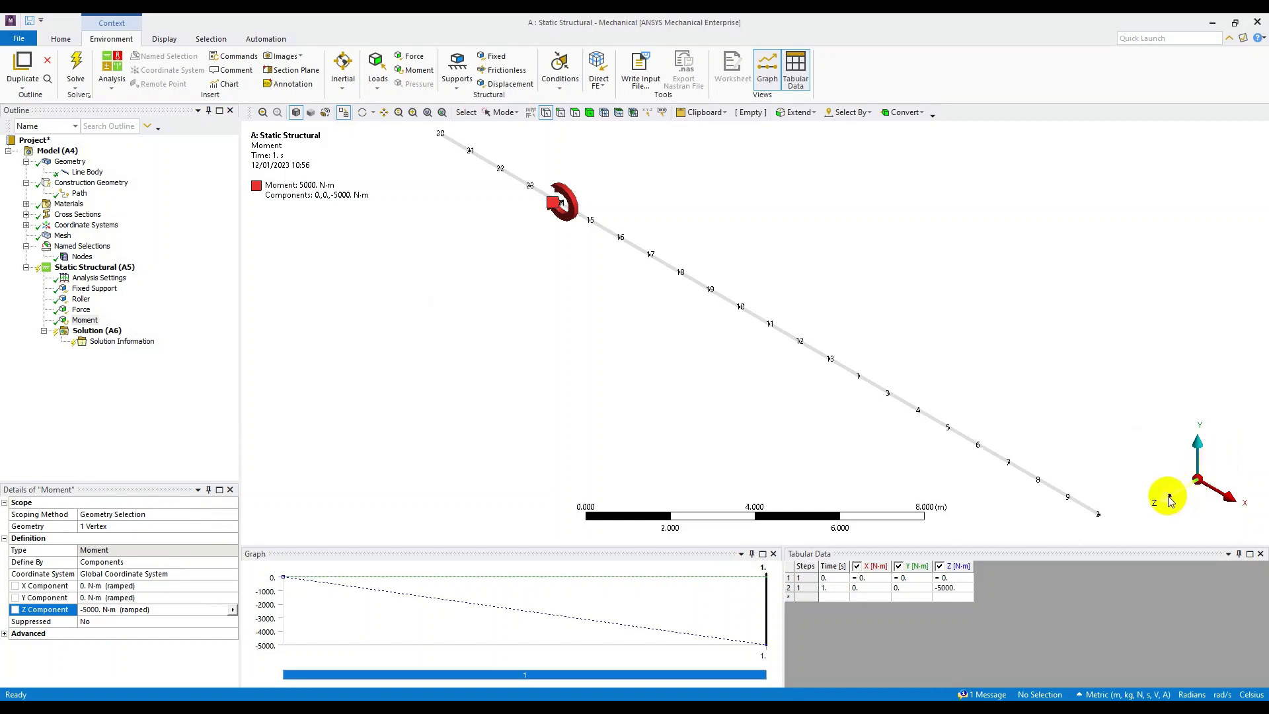
pyautogui.click(1163, 498)
pyautogui.click(86, 320)
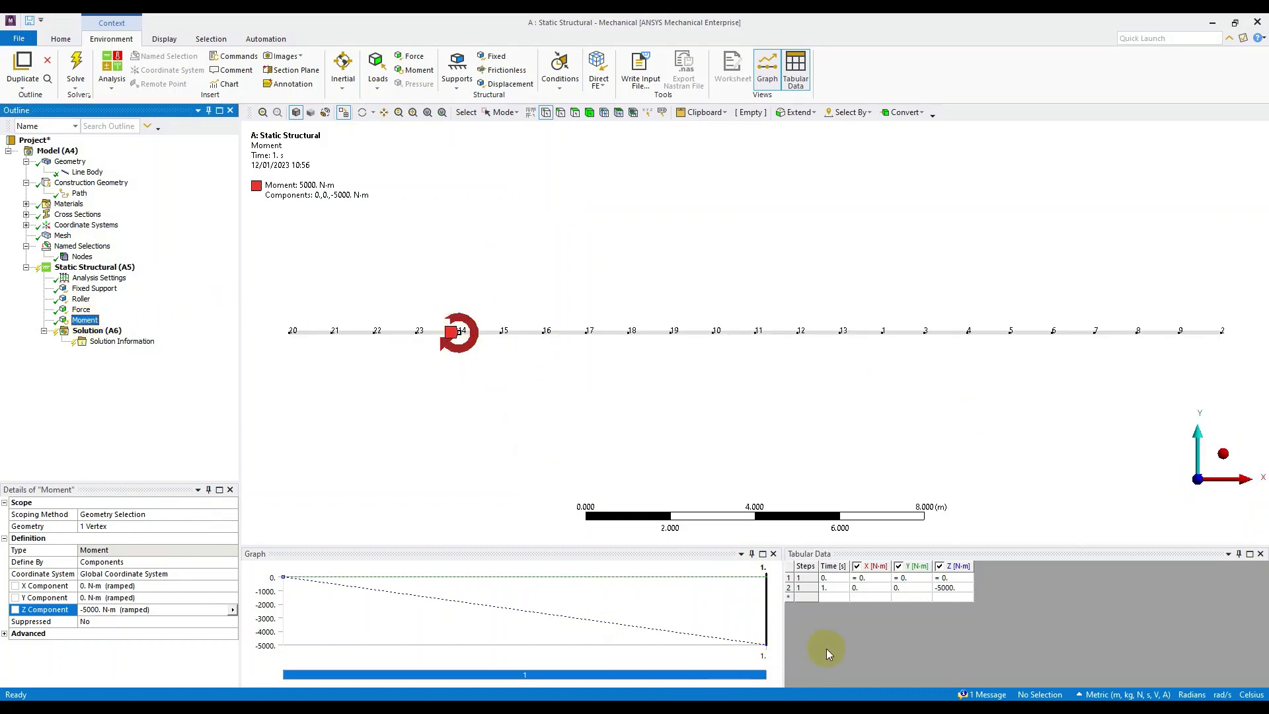
# - Consult the beam figure in PowerPoint and add a Line Pressure load to Static Structural in Mechanical
pyautogui.click(798, 697)
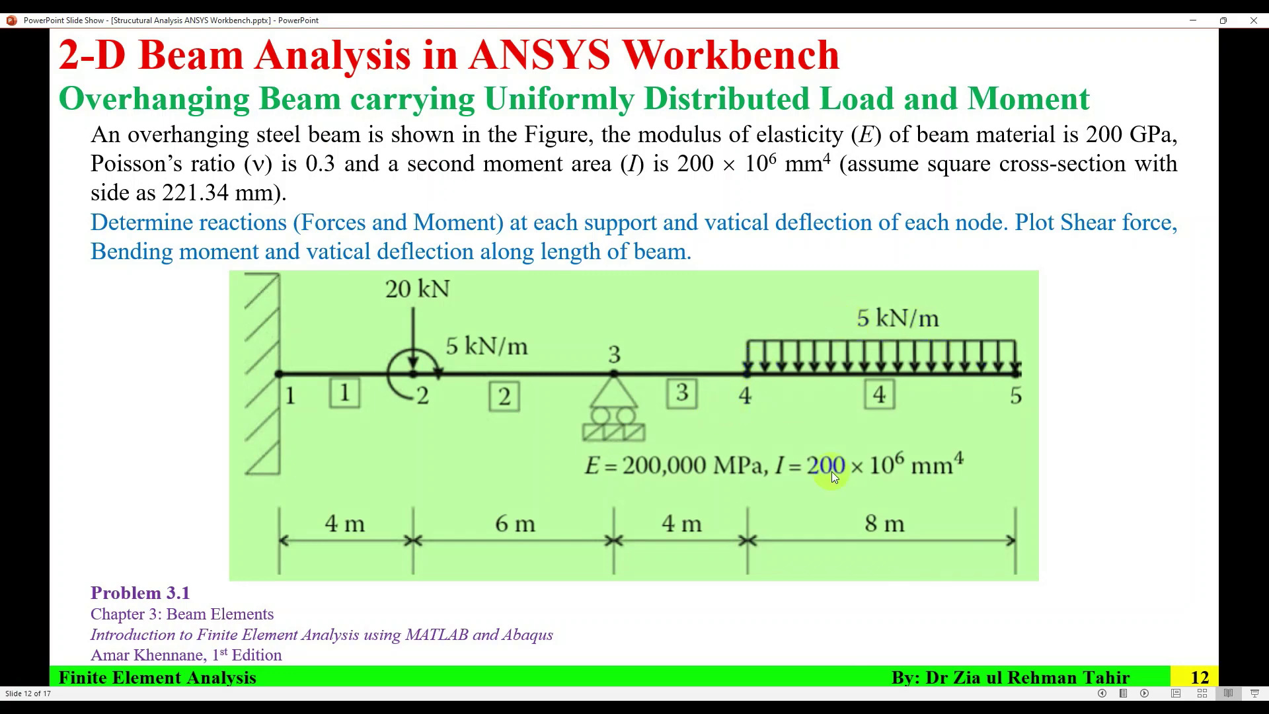
pyautogui.click(861, 697)
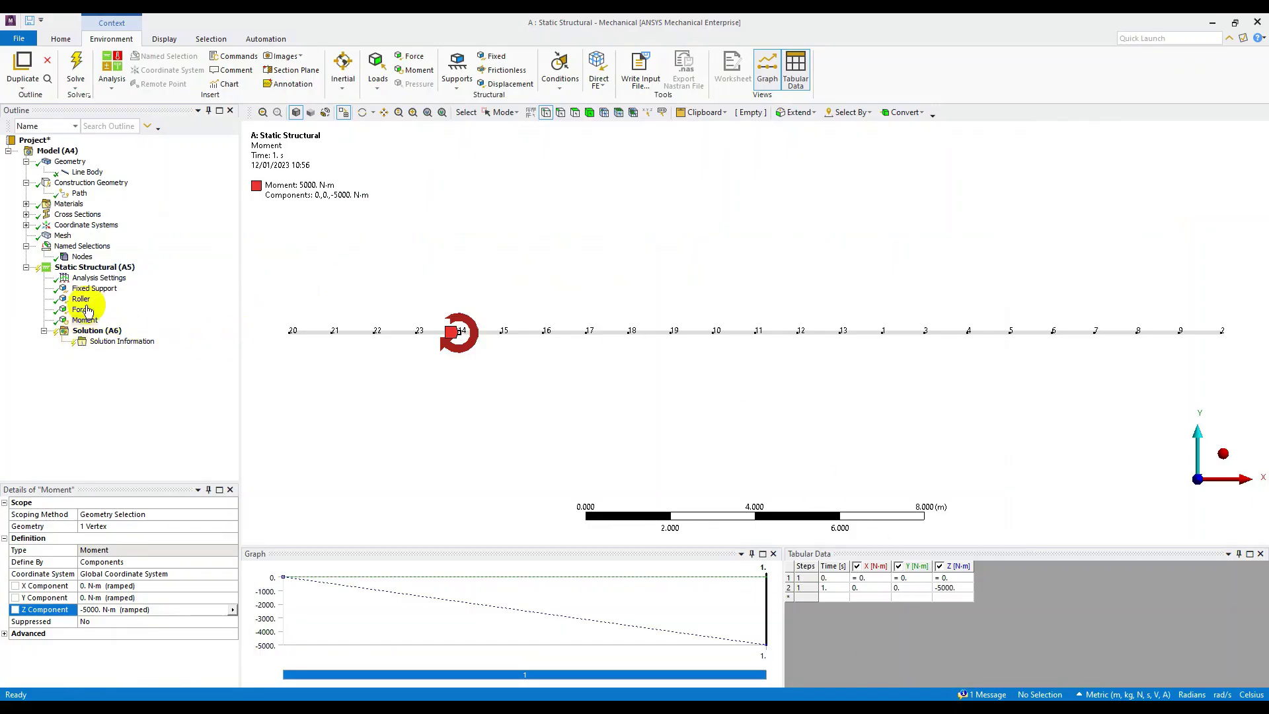
pyautogui.click(380, 91)
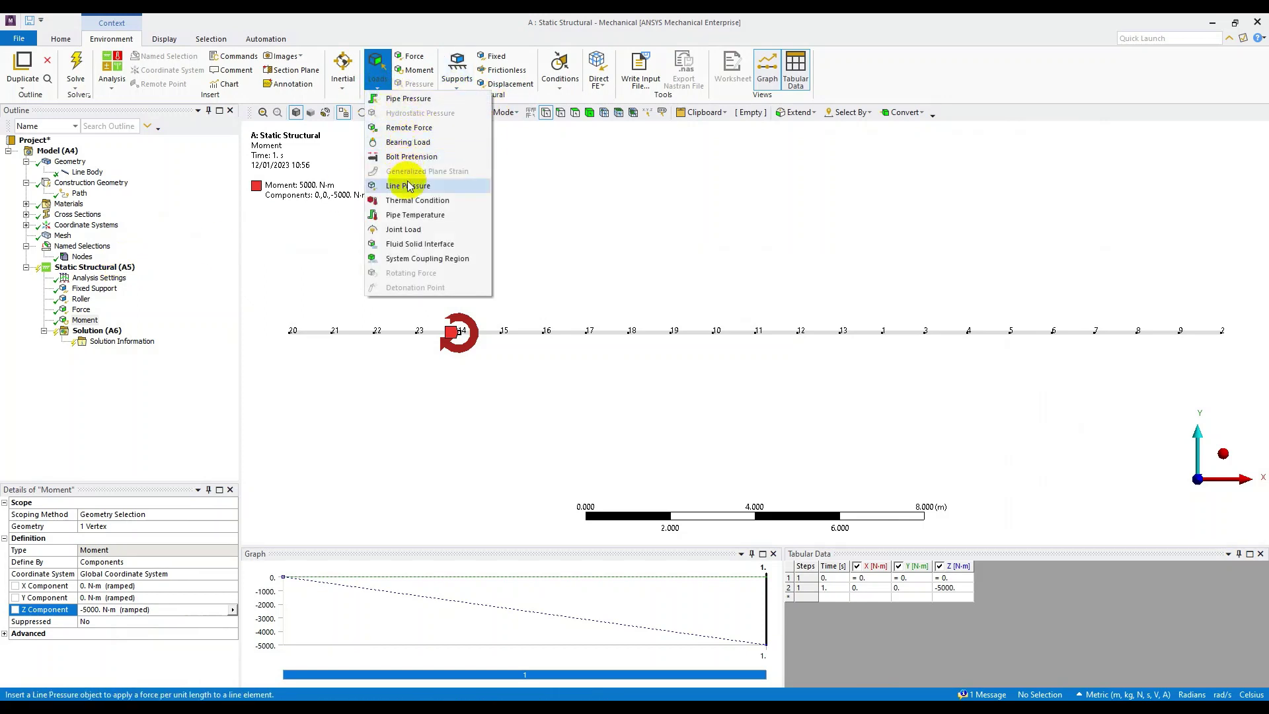
pyautogui.click(91, 402)
pyautogui.click(126, 267)
pyautogui.rightClick(127, 267)
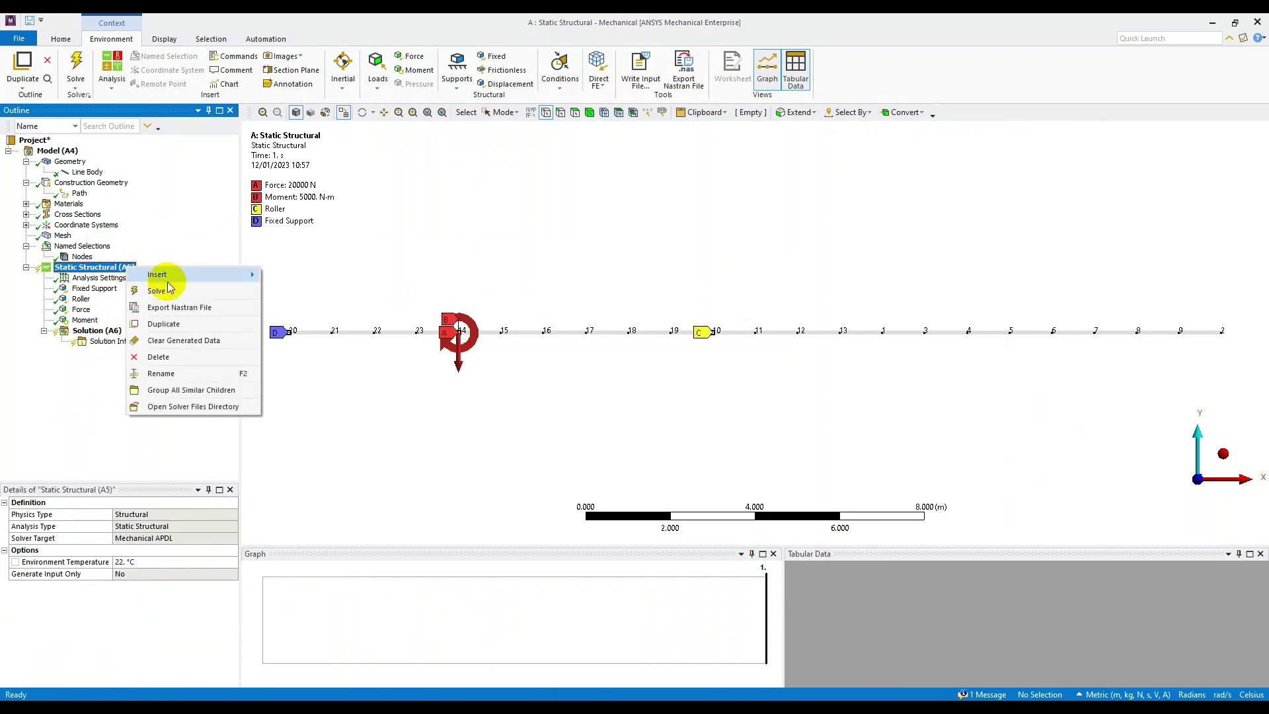
pyautogui.moveTo(247, 272)
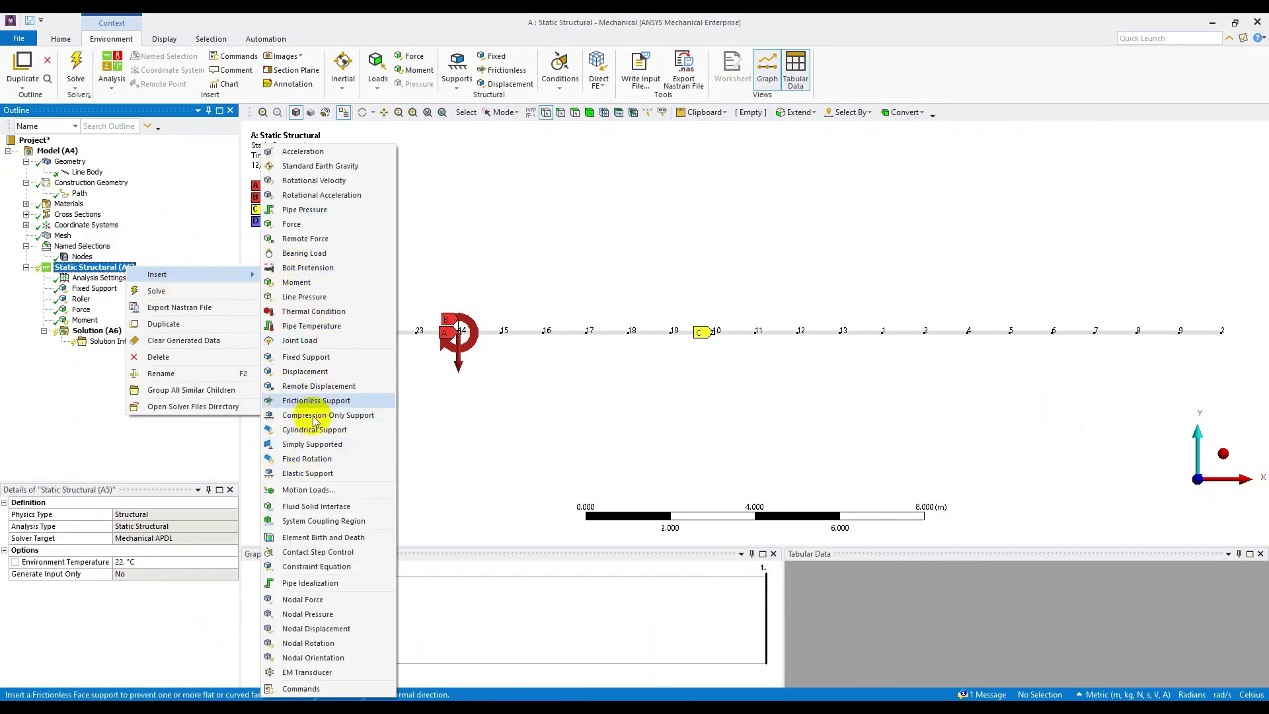
pyautogui.click(309, 297)
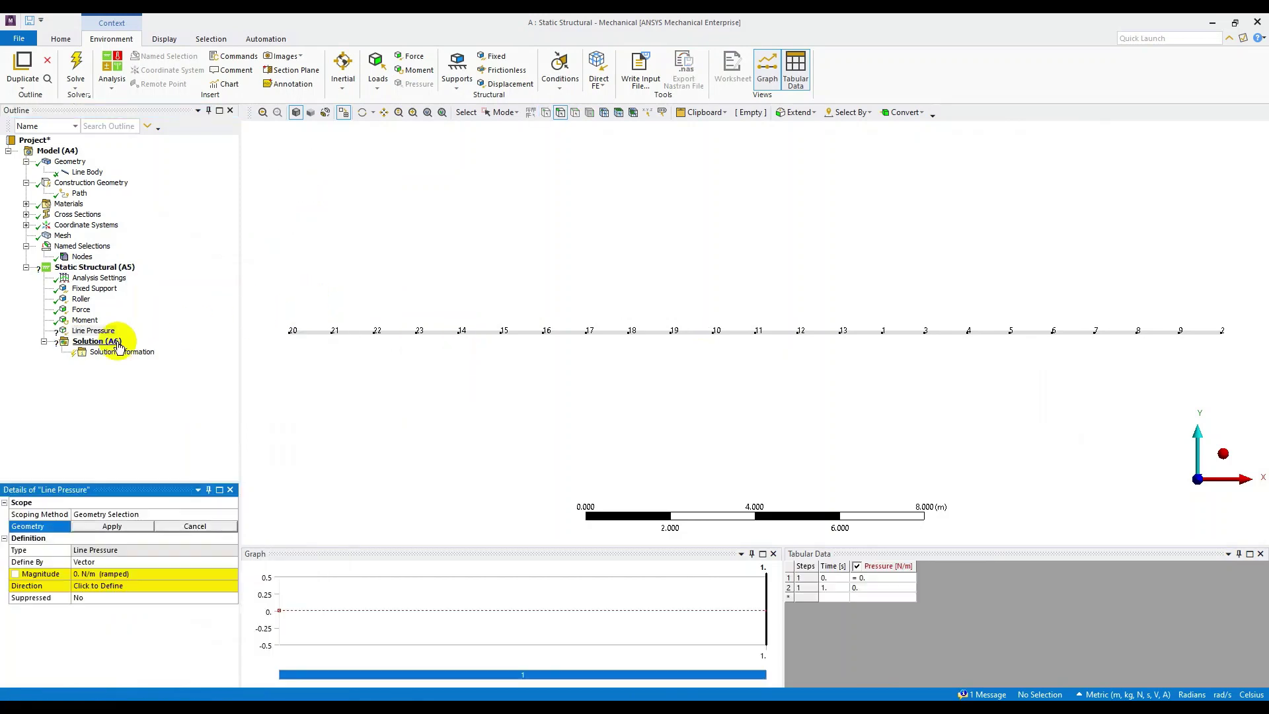
# - Rename the line pressure as Line Pressure UDL and scope it to the 8 m edge at the beam's free end
pyautogui.click(91, 332)
pyautogui.click(92, 332)
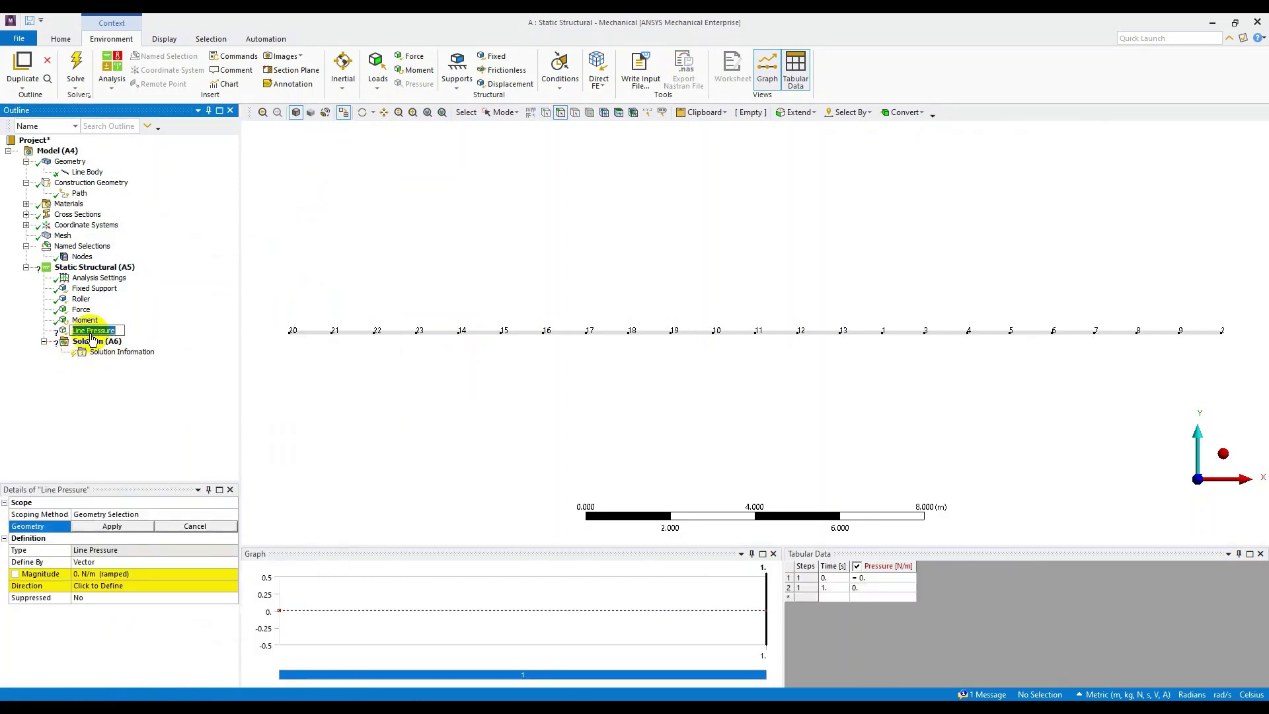
pyautogui.write('UDL')
pyautogui.press('Return')
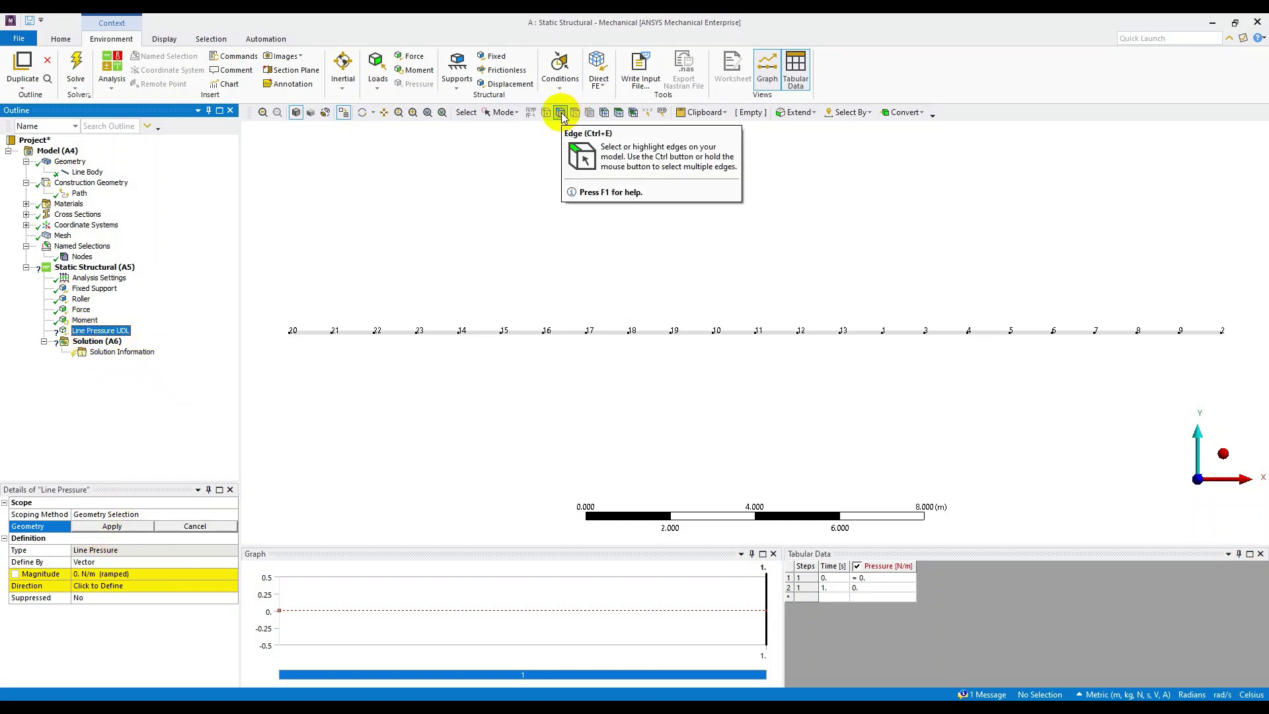
pyautogui.moveTo(853, 263); pyautogui.dragTo(1268, 383)
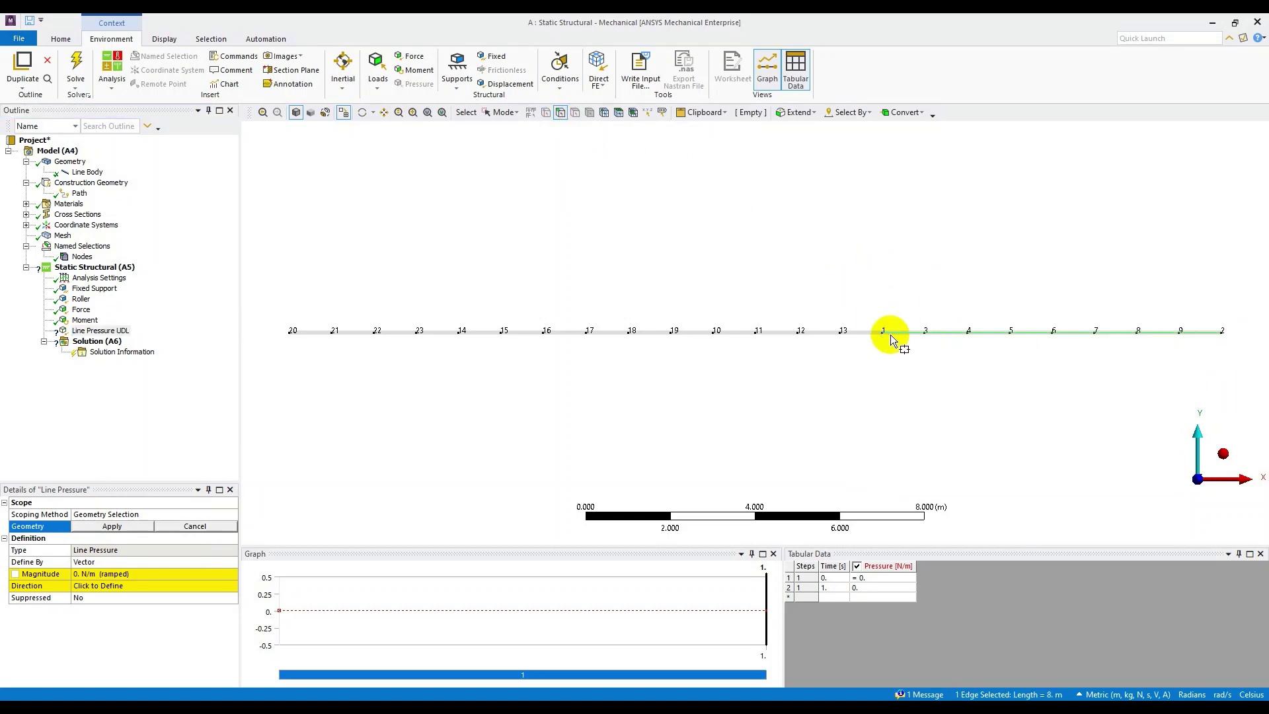
pyautogui.click(114, 527)
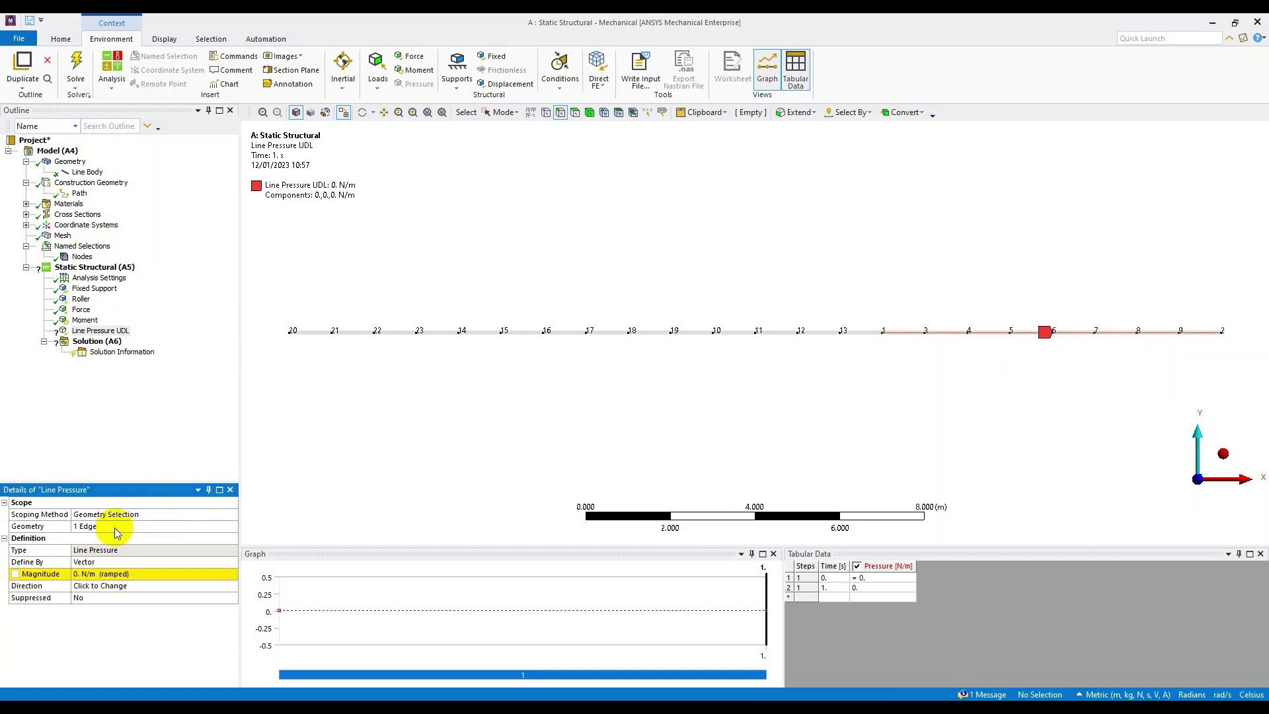
# - Define the line pressure by Components and set its Y component to -5000 N/m
pyautogui.click(140, 561)
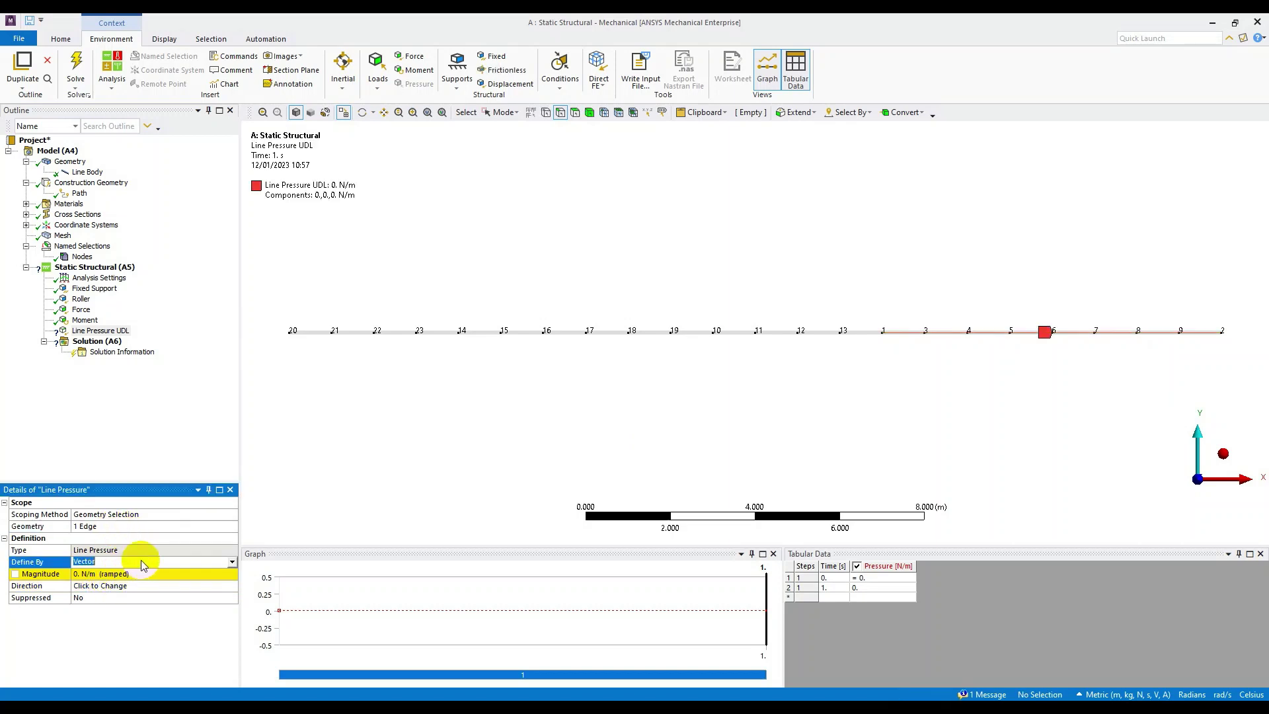
pyautogui.click(232, 561)
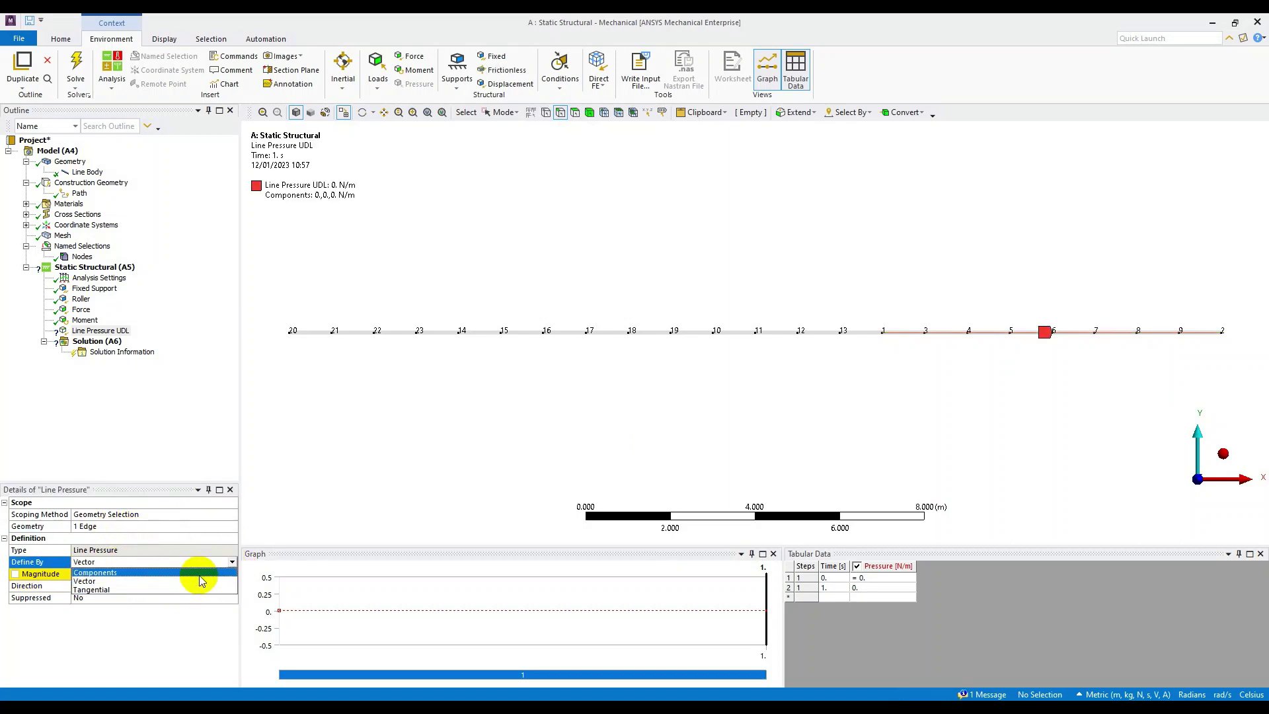
pyautogui.click(199, 573)
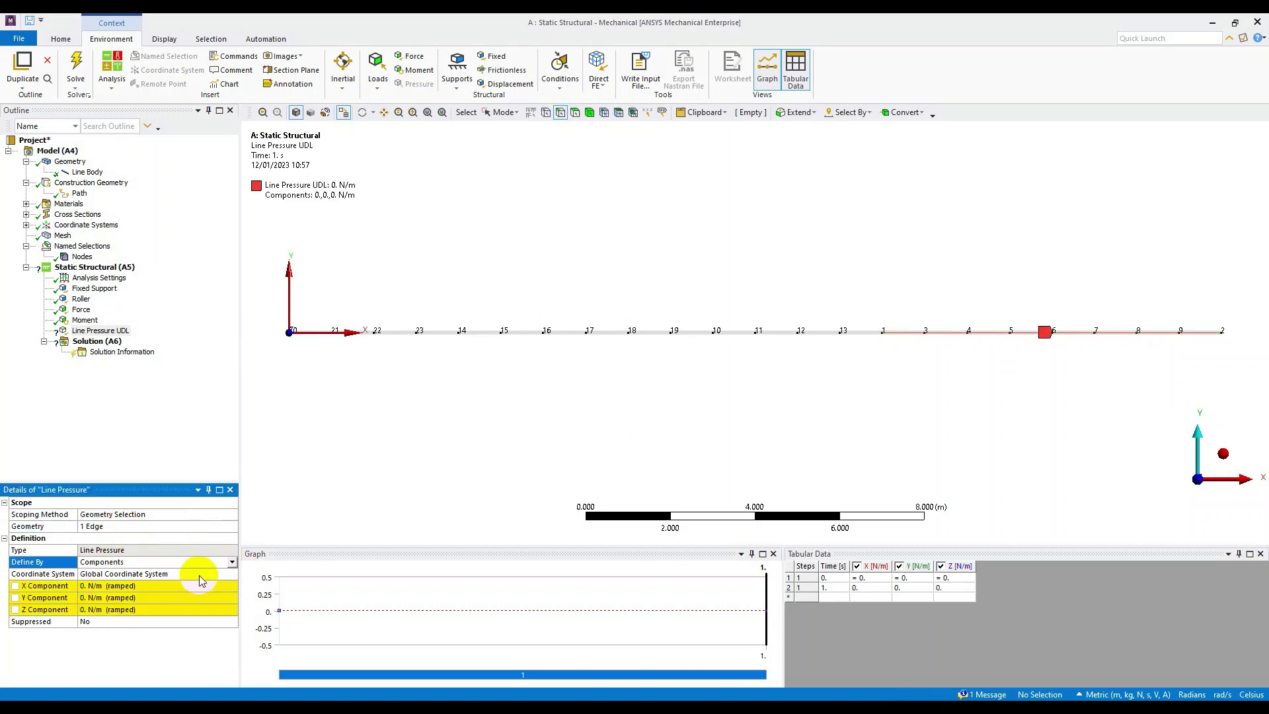
pyautogui.click(135, 596)
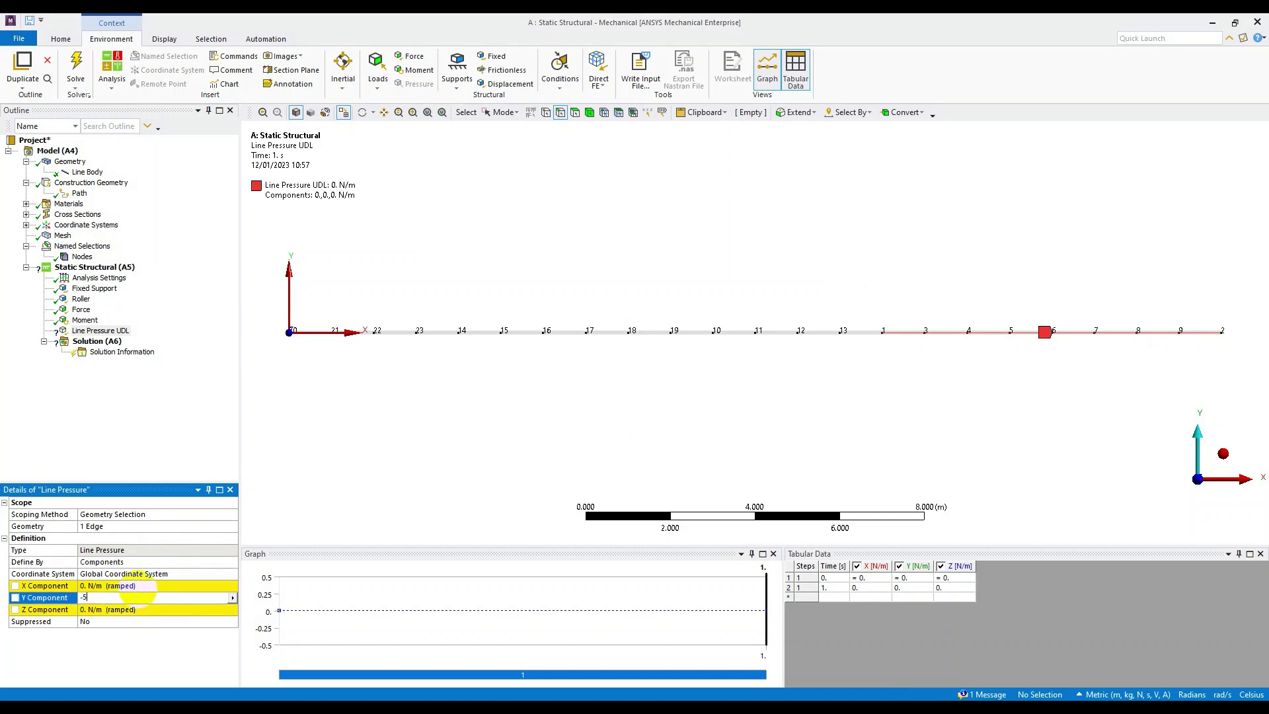
pyautogui.write('-5e3')
pyautogui.press('Return')
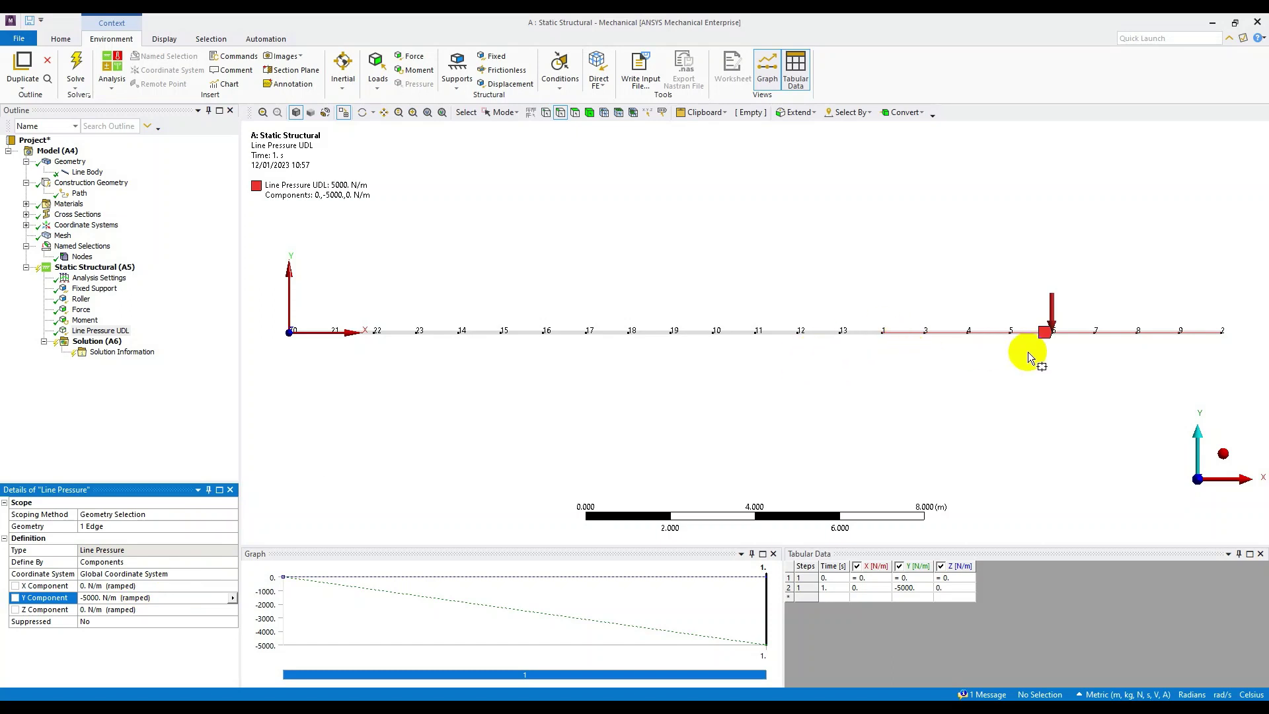
# - Review the force, moment and line pressure in Mechanical against the beam figure in PowerPoint, displaying all three loads together
pyautogui.click(81, 309)
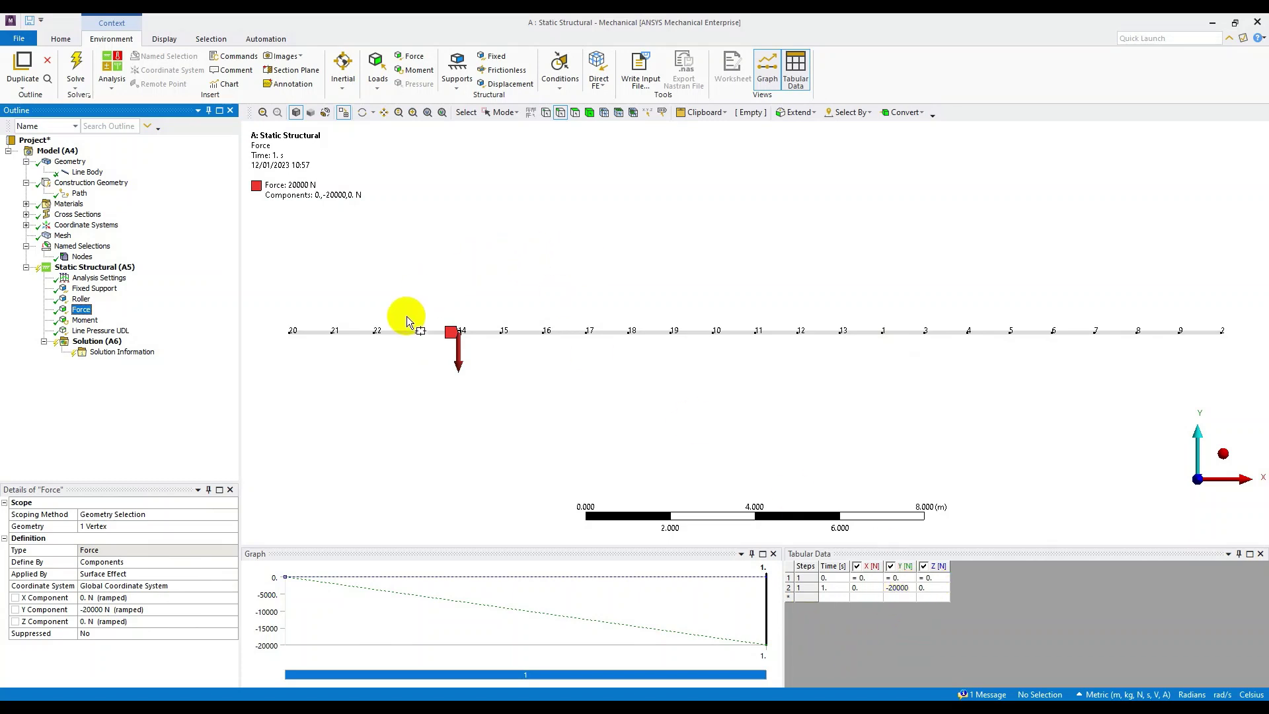
pyautogui.click(84, 320)
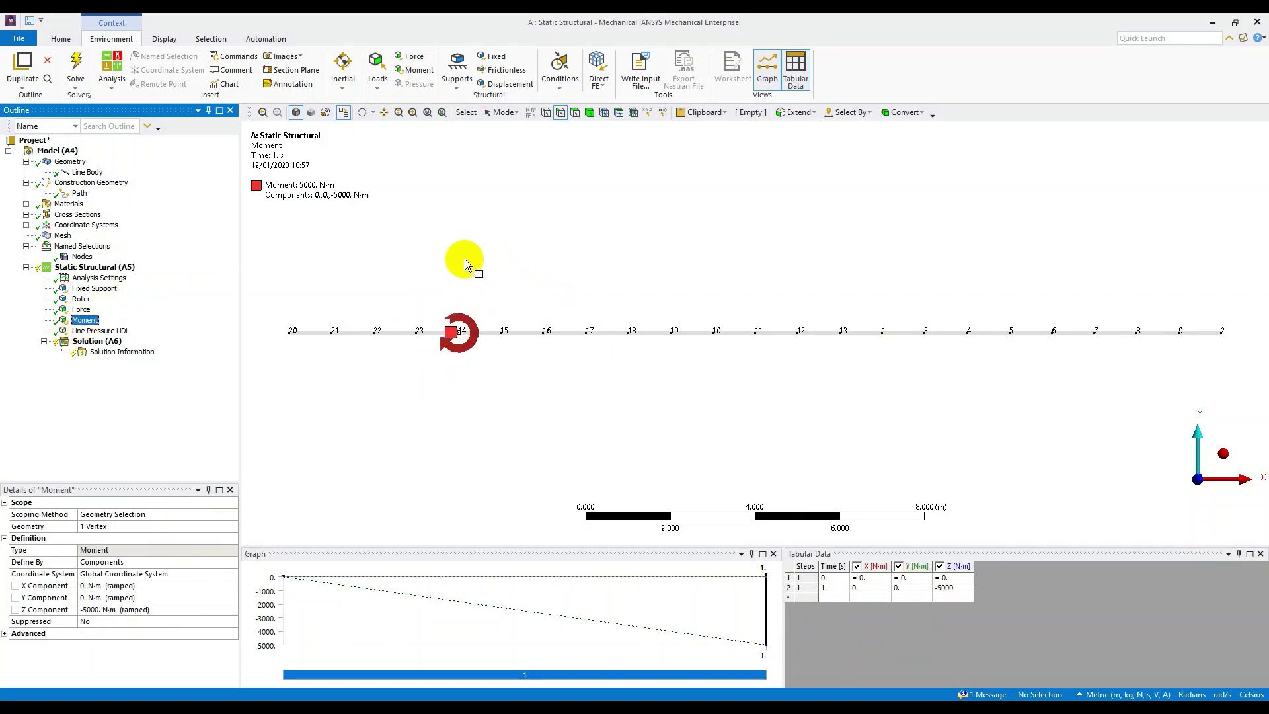
pyautogui.click(100, 330)
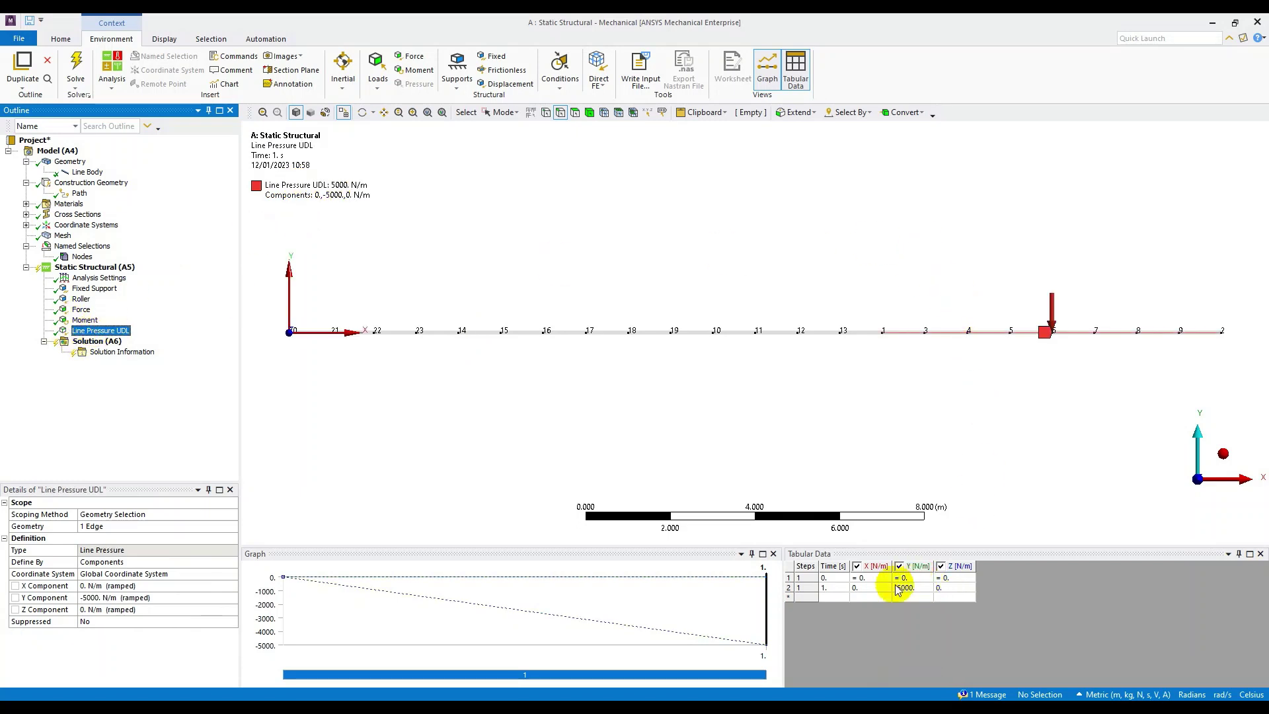
pyautogui.hotkey('alt', 'Tab')
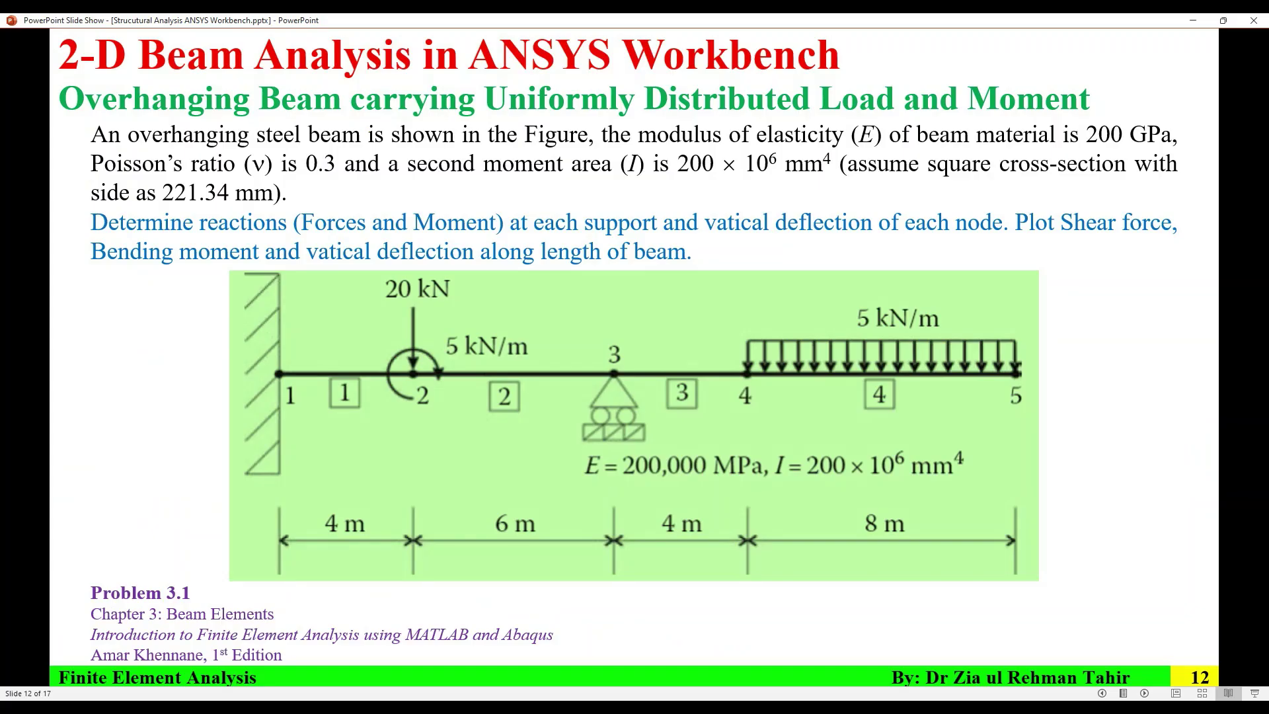
pyautogui.hotkey('alt', 'Tab')
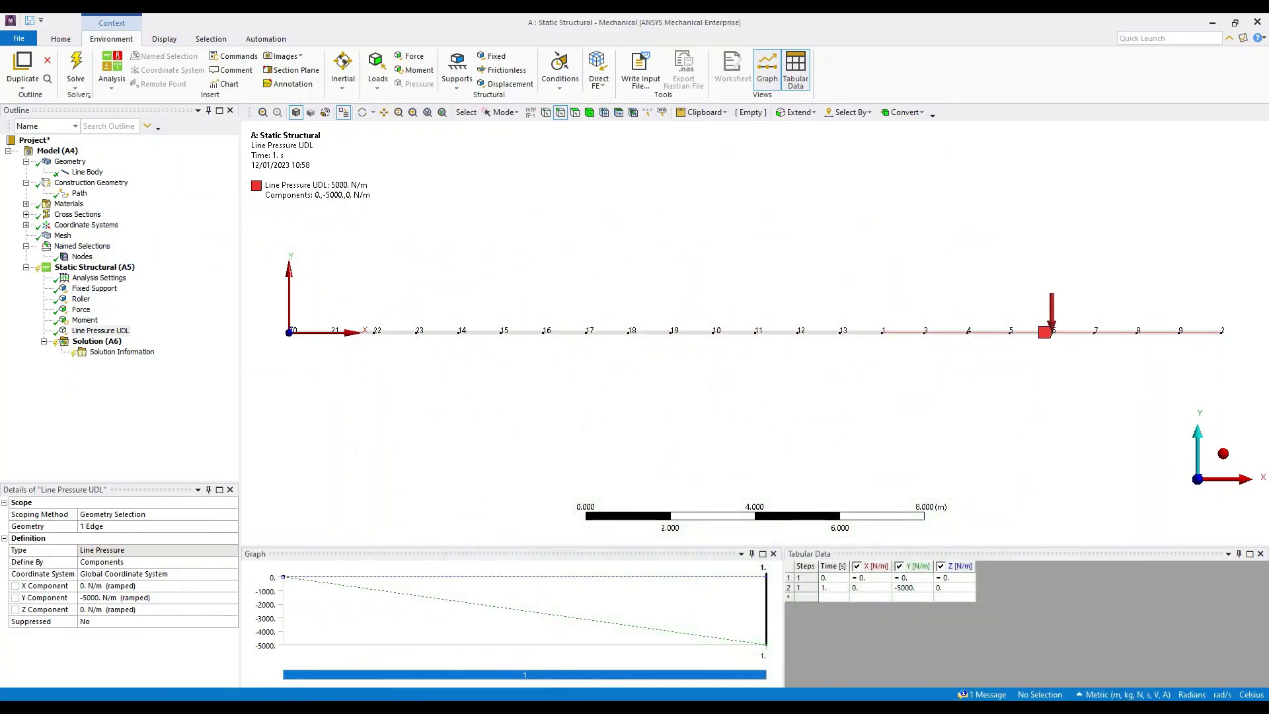
pyautogui.hotkey('alt', 'Tab')
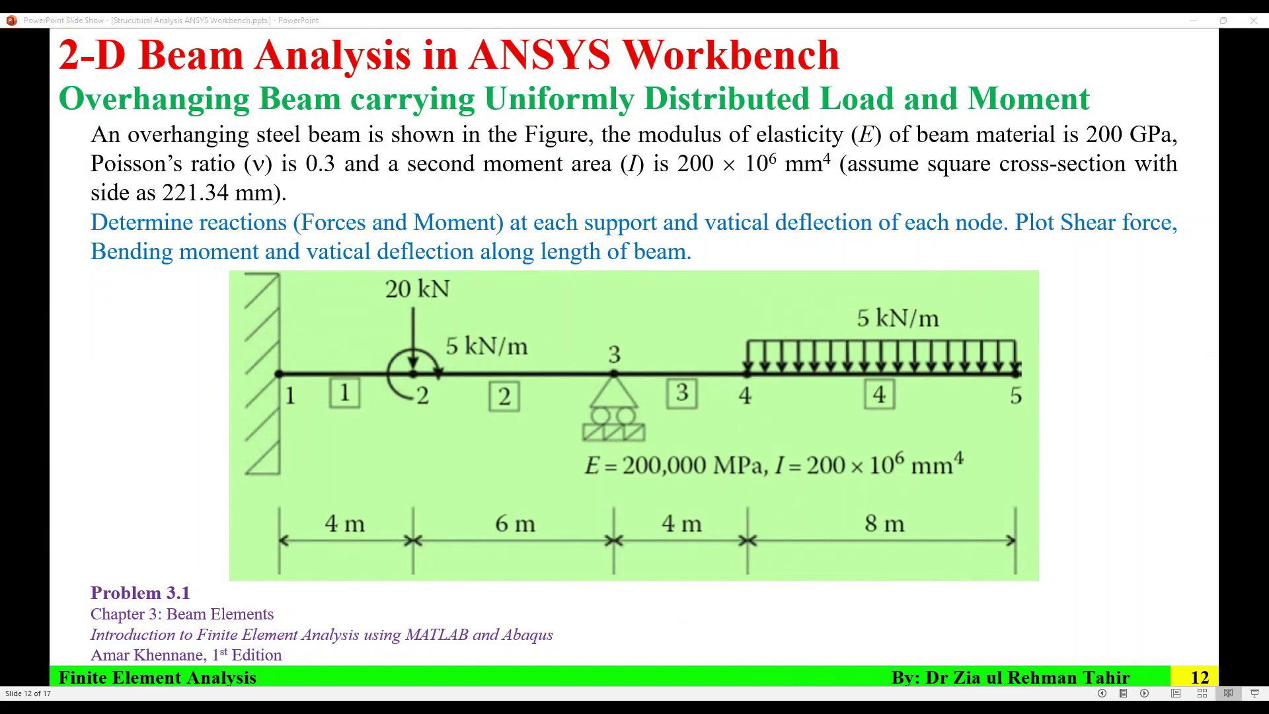
pyautogui.hotkey('alt', 'Tab')
pyautogui.click(80, 309)
pyautogui.keyDown('shift'); pyautogui.click(100, 330); pyautogui.keyUp('shift')
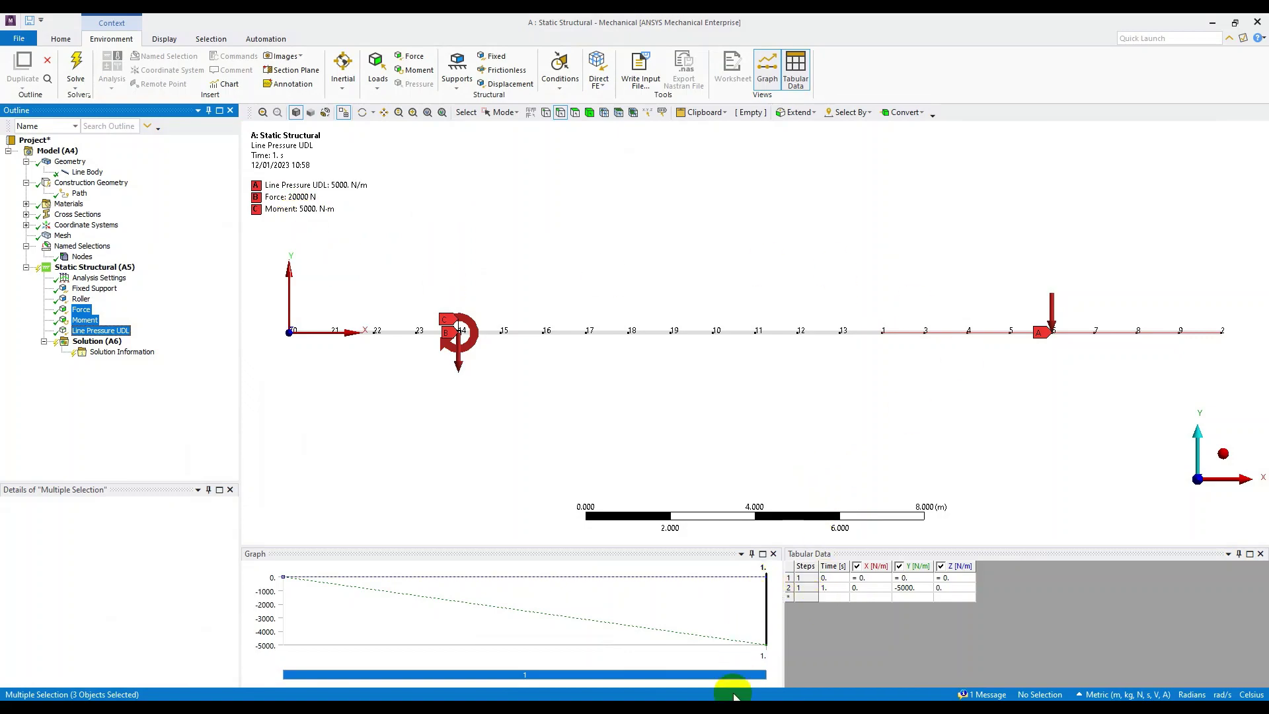
# - Consult the analysis steps slide in PowerPoint, and add a Force Reaction probe under Solution in Mechanical
pyautogui.hotkey('alt', 'Tab')
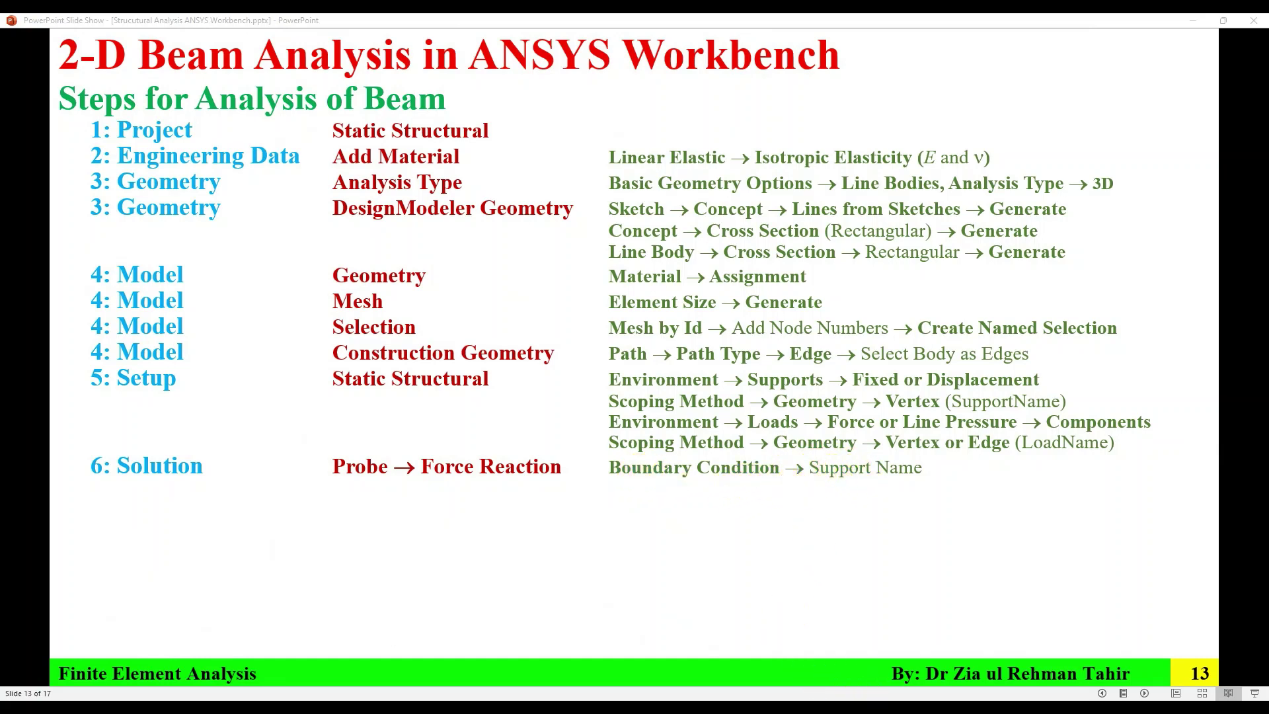
pyautogui.hotkey('alt', 'Tab')
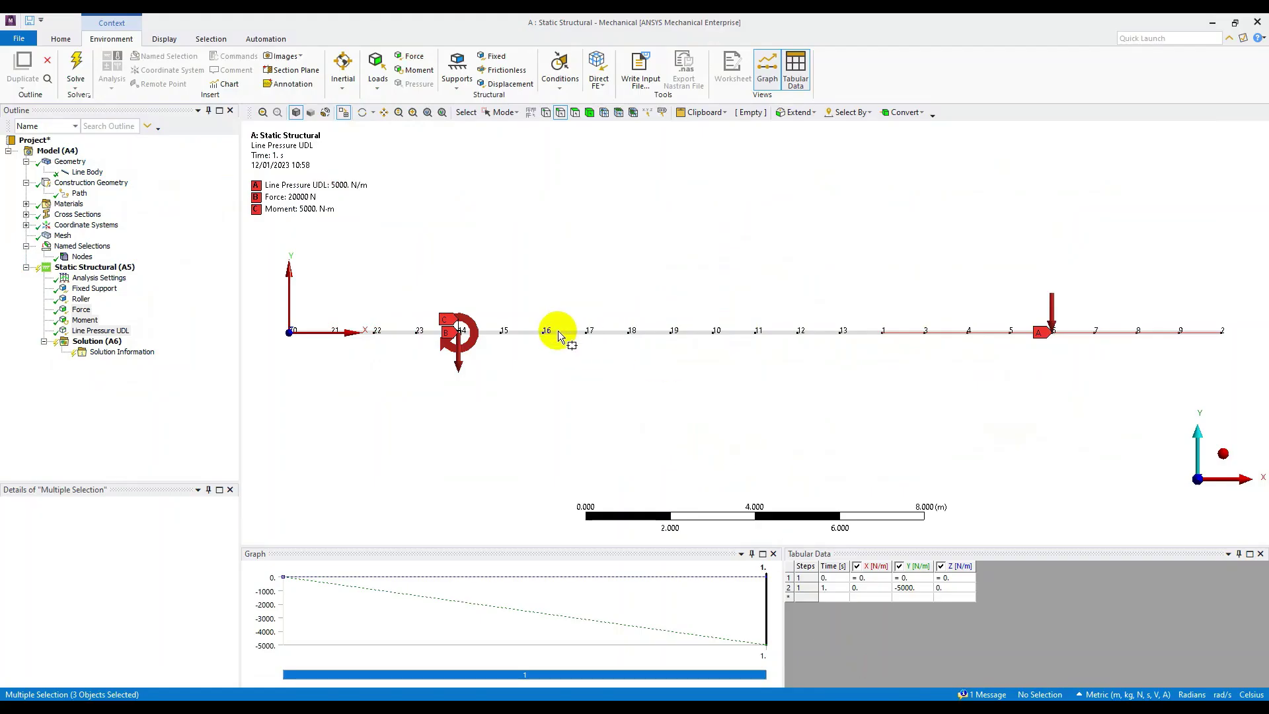
pyautogui.click(106, 344)
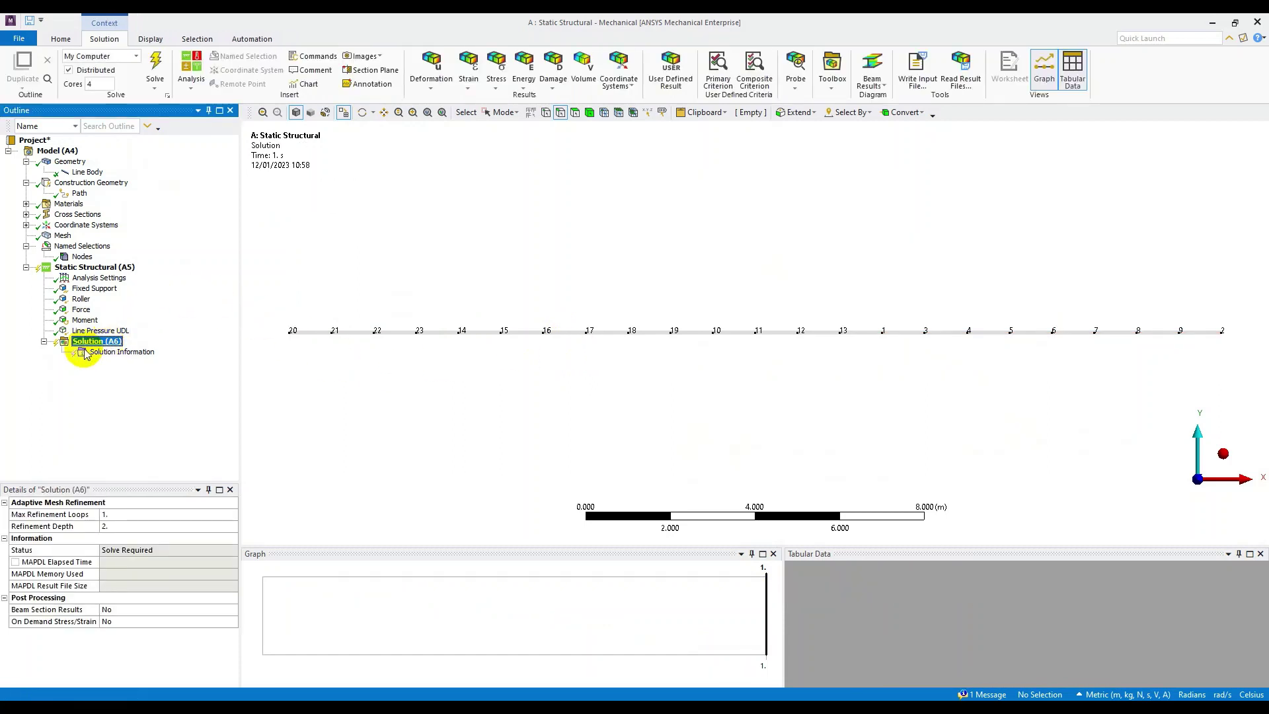
pyautogui.hotkey('alt', 'Tab')
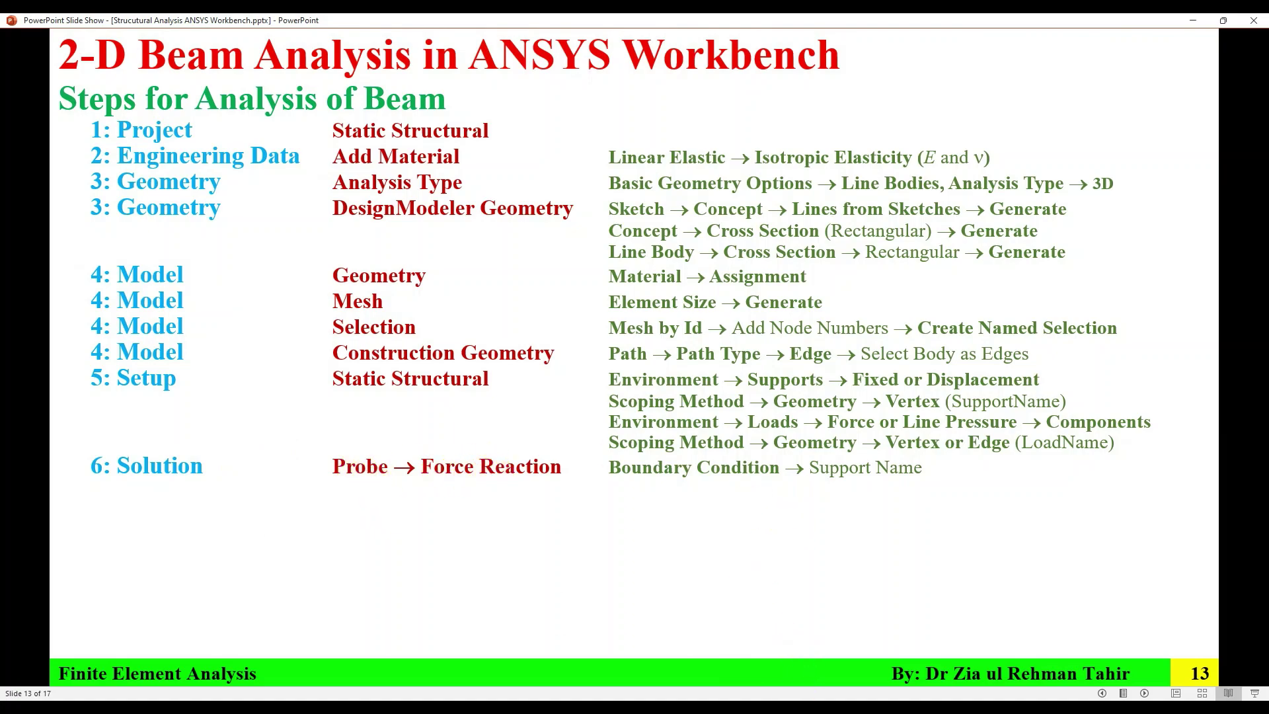
pyautogui.hotkey('alt', 'Tab')
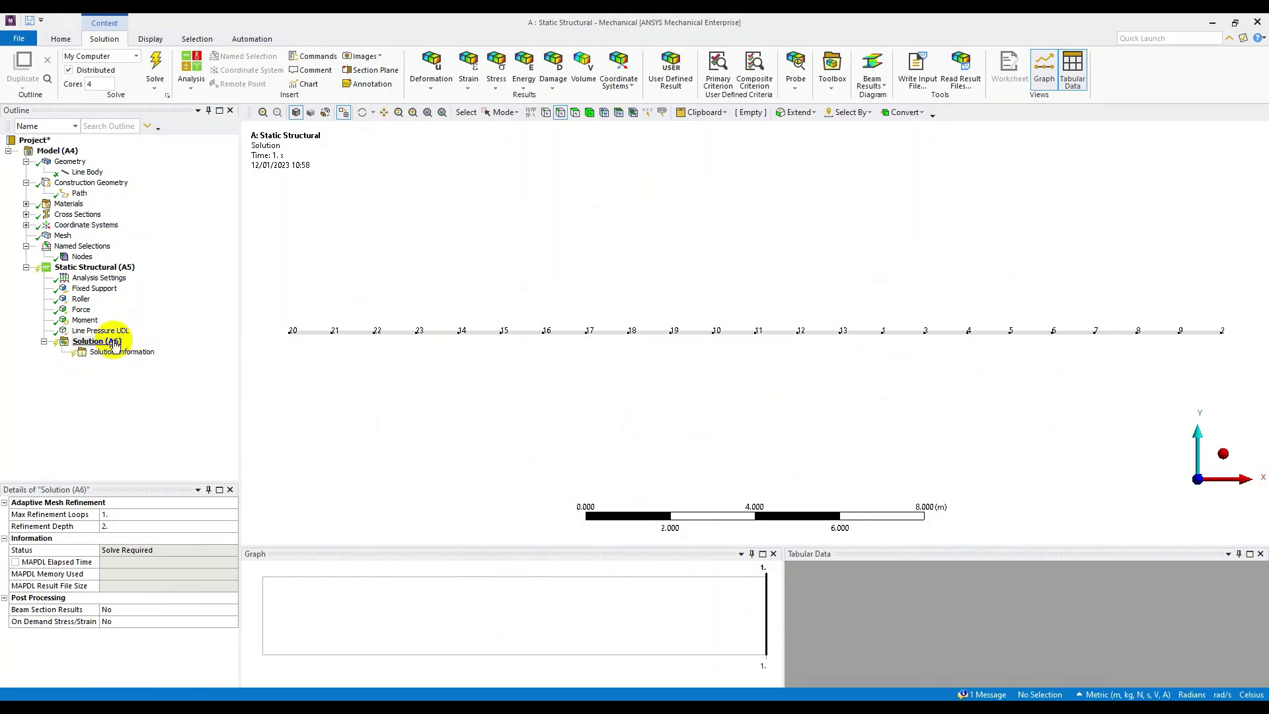
pyautogui.click(106, 342)
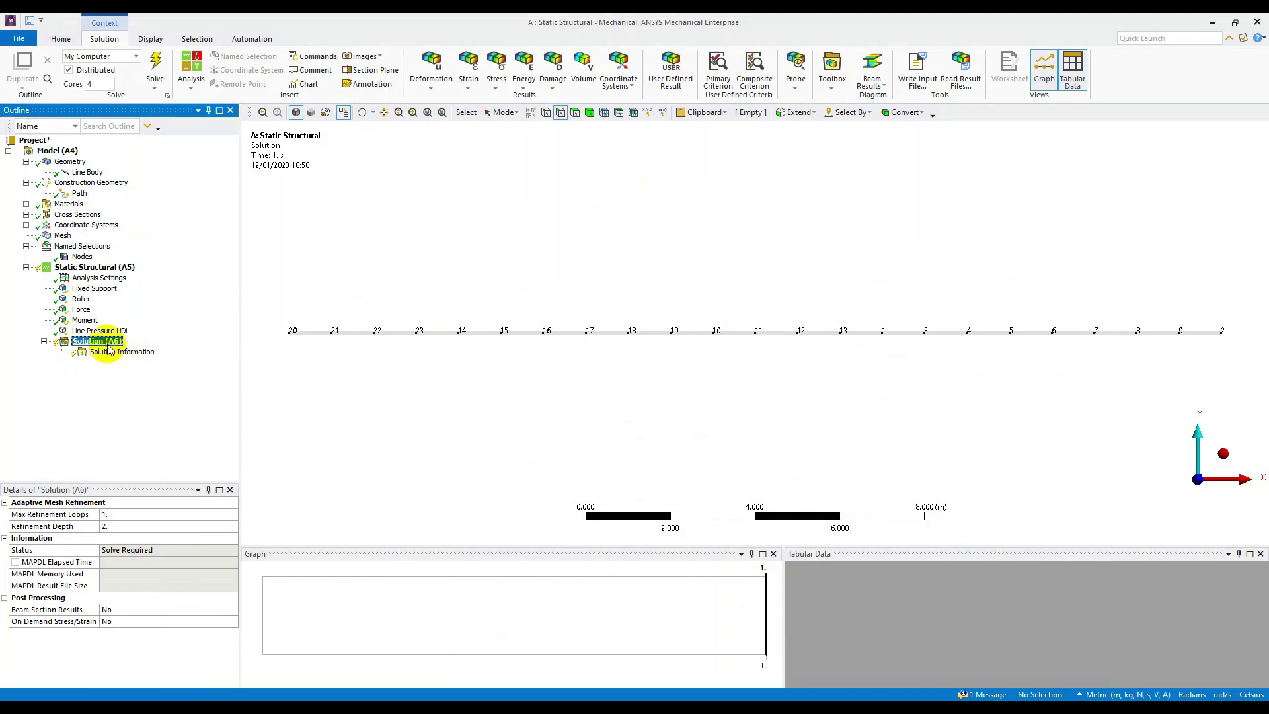
pyautogui.click(795, 89)
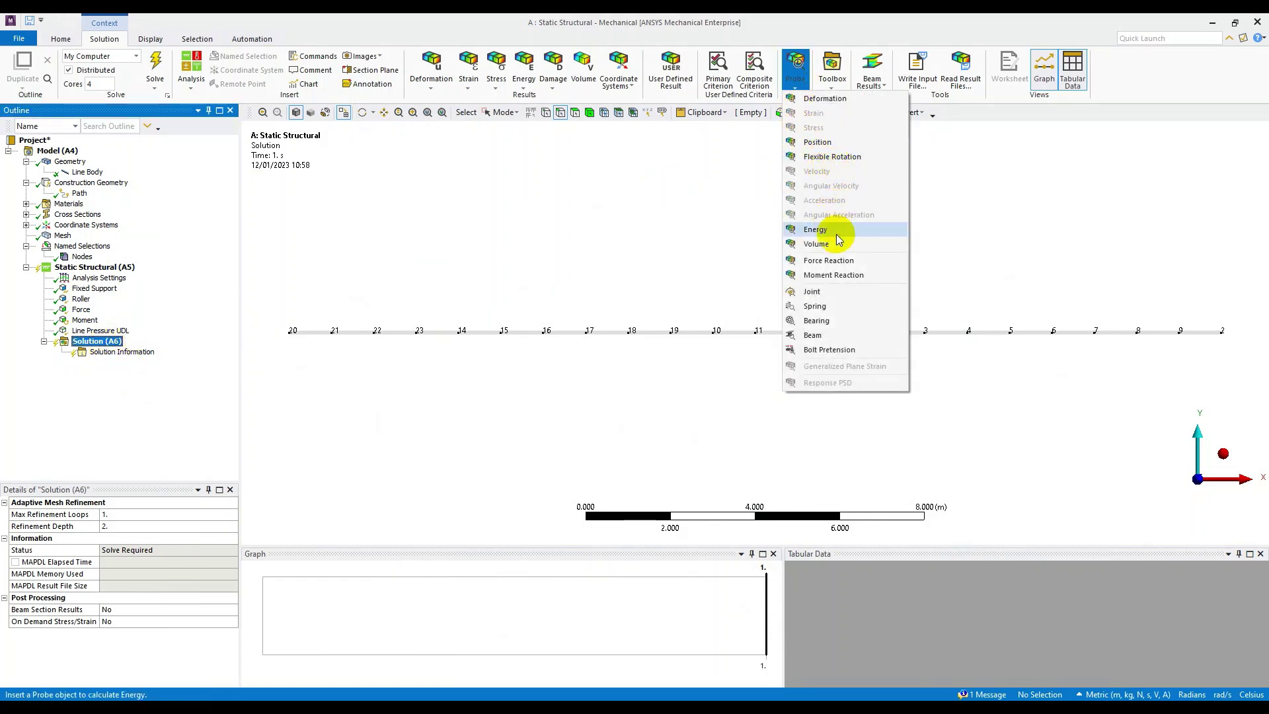
pyautogui.click(827, 260)
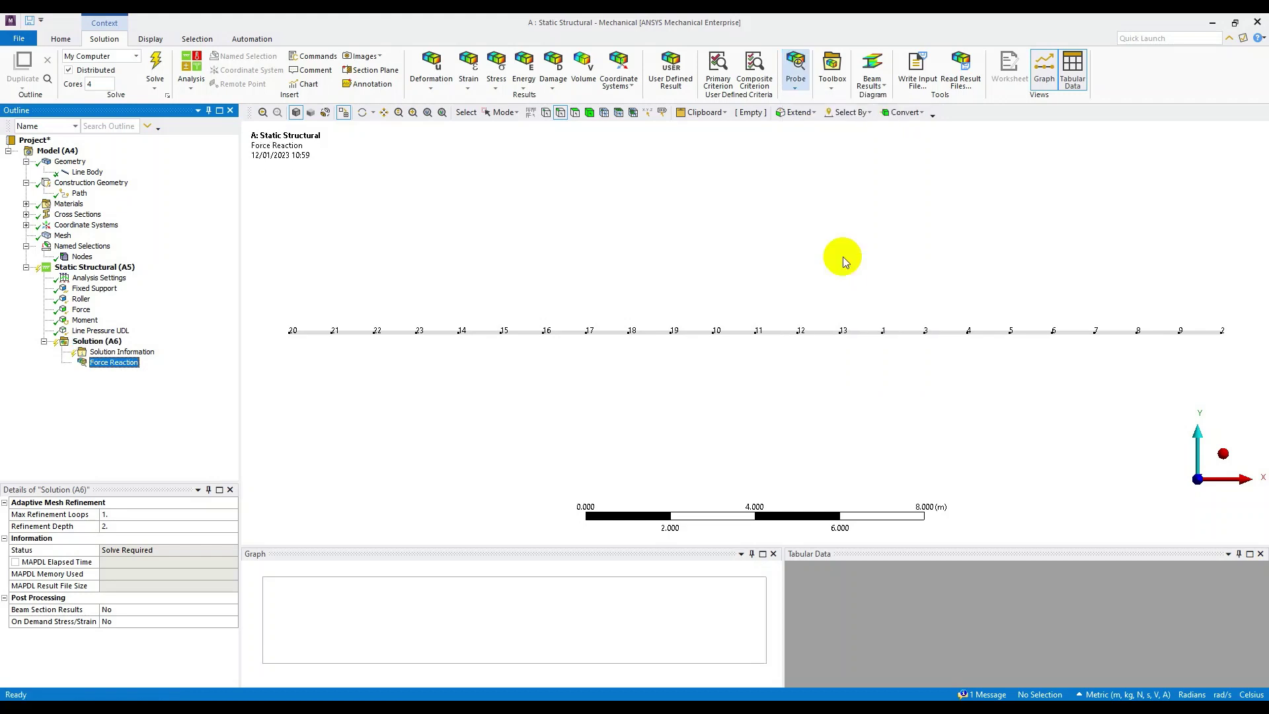
pyautogui.click(118, 363)
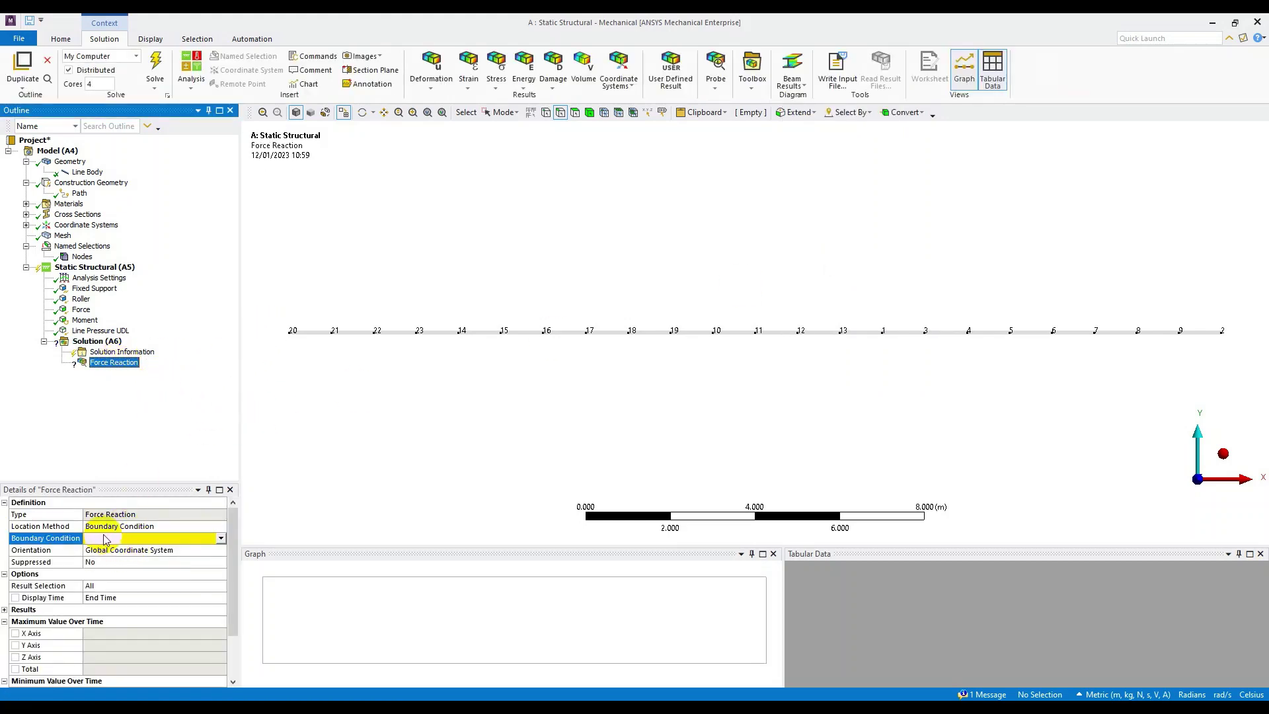
# - Set the force reaction probe's boundary condition to Fixed Support and rename the probe as Force Reaction Fixed
pyautogui.click(220, 538)
pyautogui.click(202, 550)
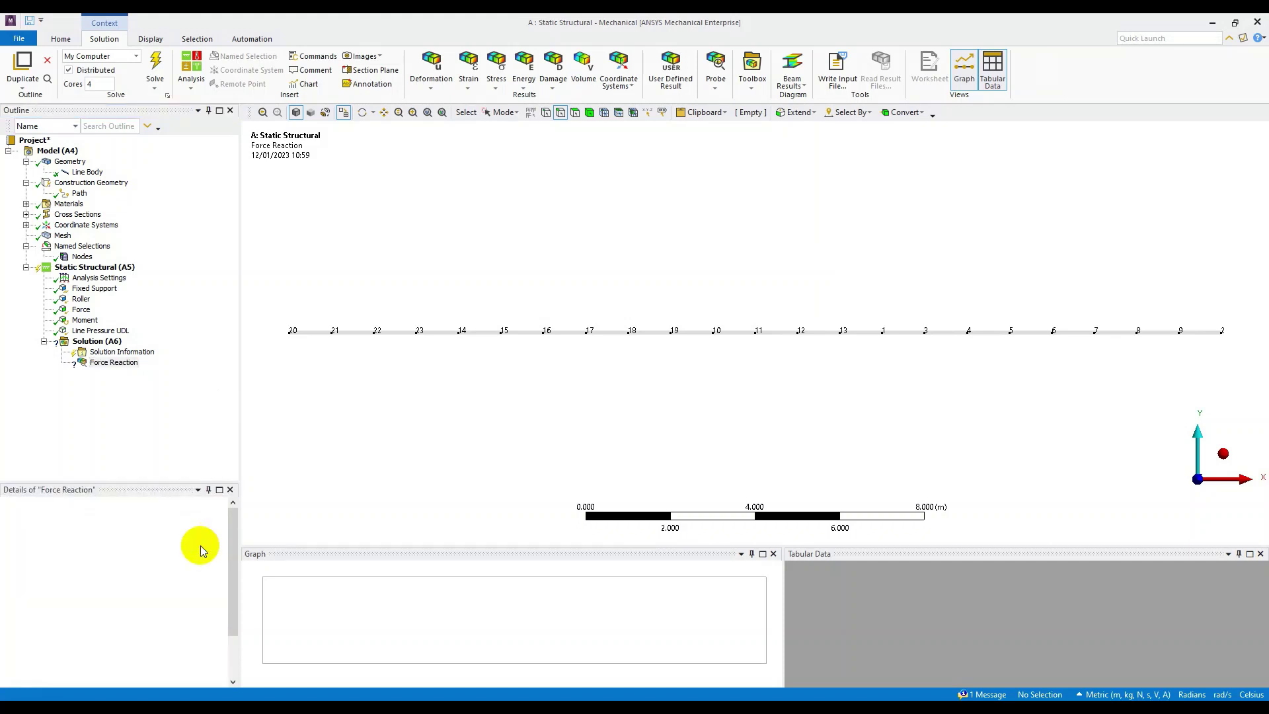
pyautogui.click(119, 367)
pyautogui.click(119, 367)
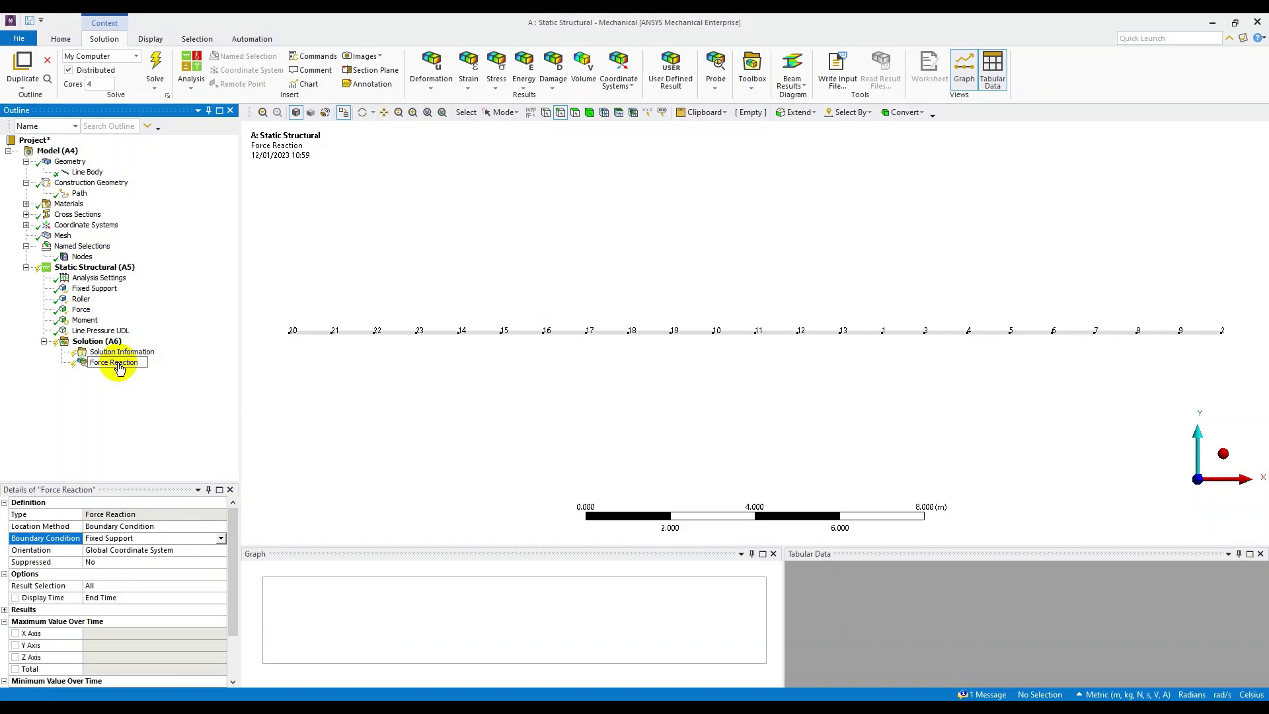
pyautogui.write('Fixed')
pyautogui.press('Return')
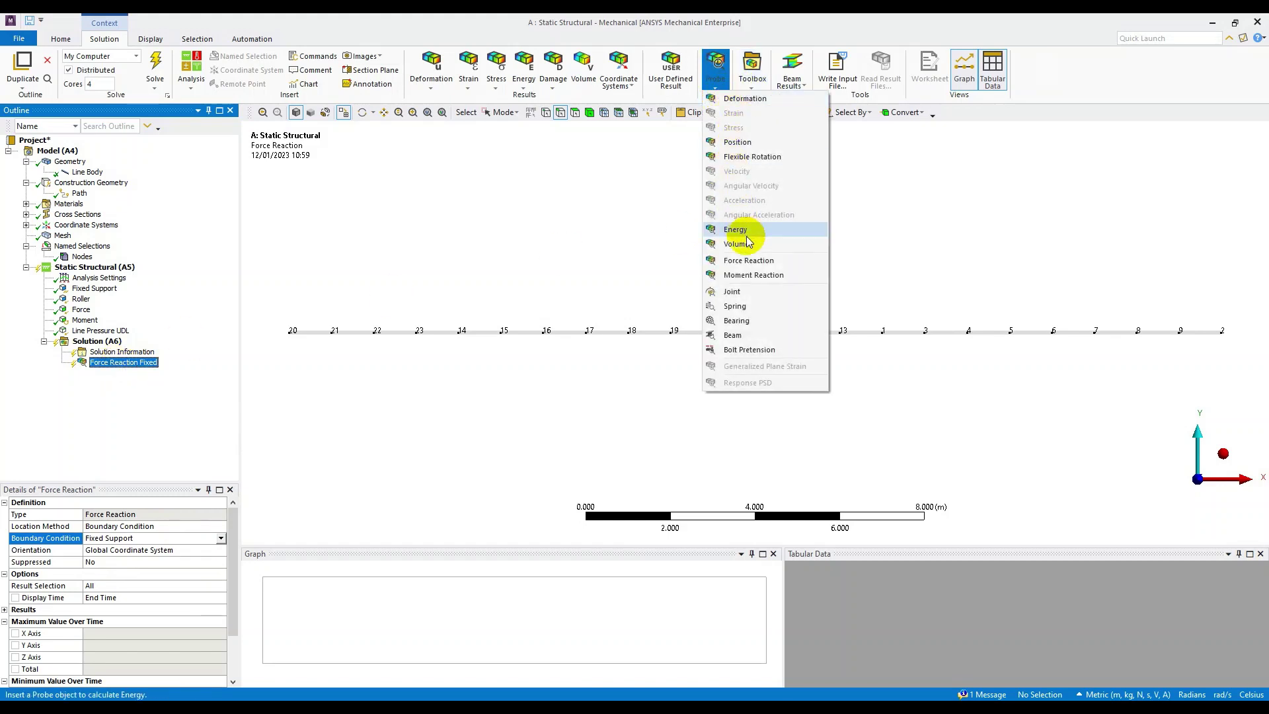
# - Add a second Force Reaction probe on the Roller boundary condition and rename it as Force Reaction Roller
pyautogui.click(751, 260)
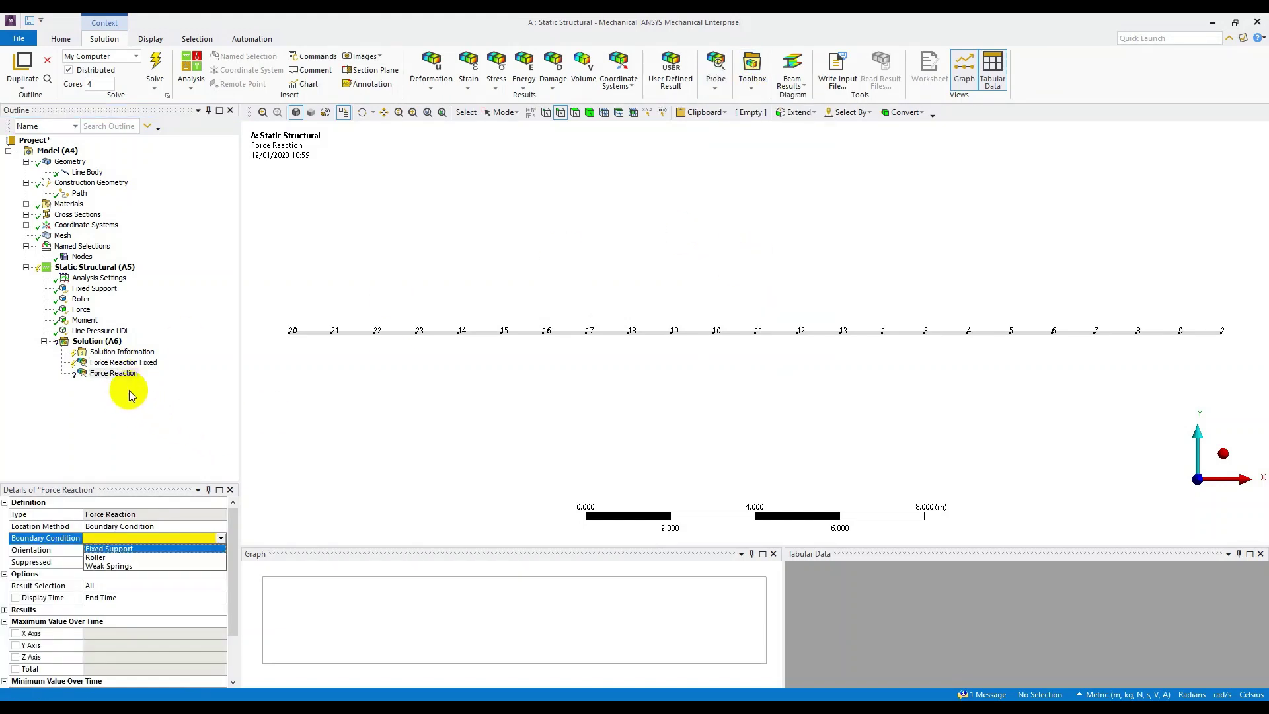
pyautogui.click(102, 557)
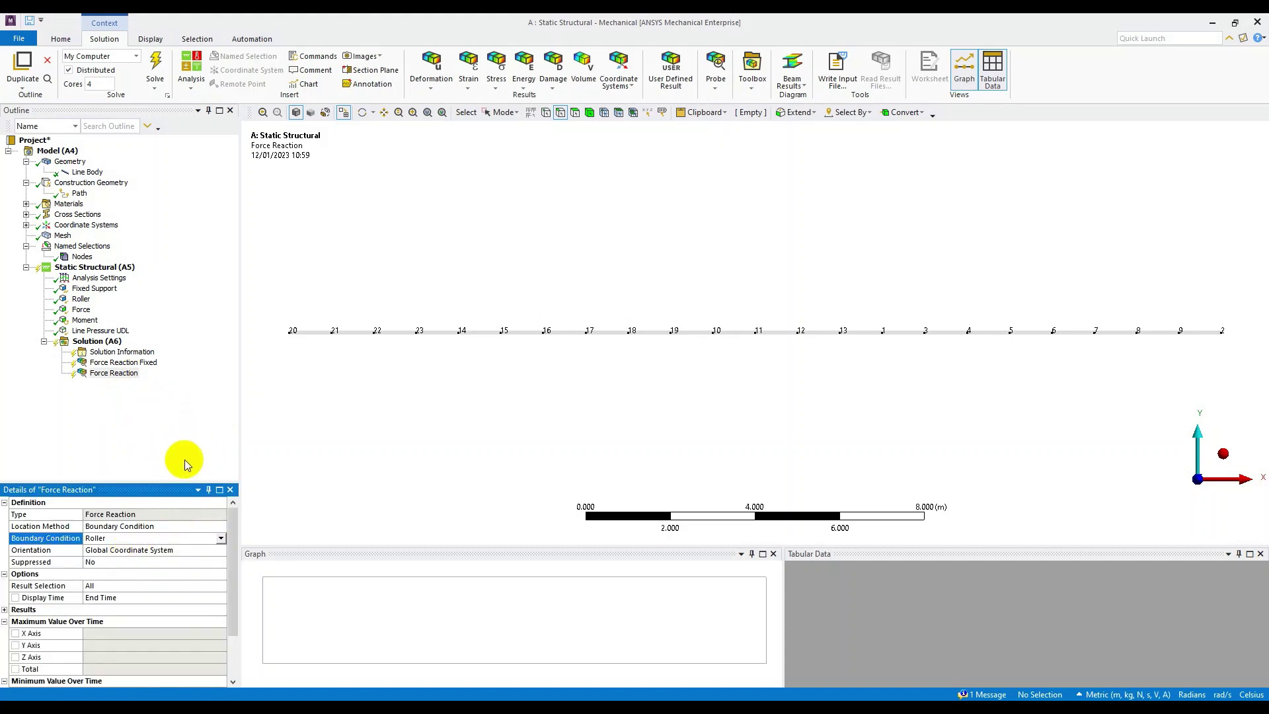
pyautogui.click(123, 374)
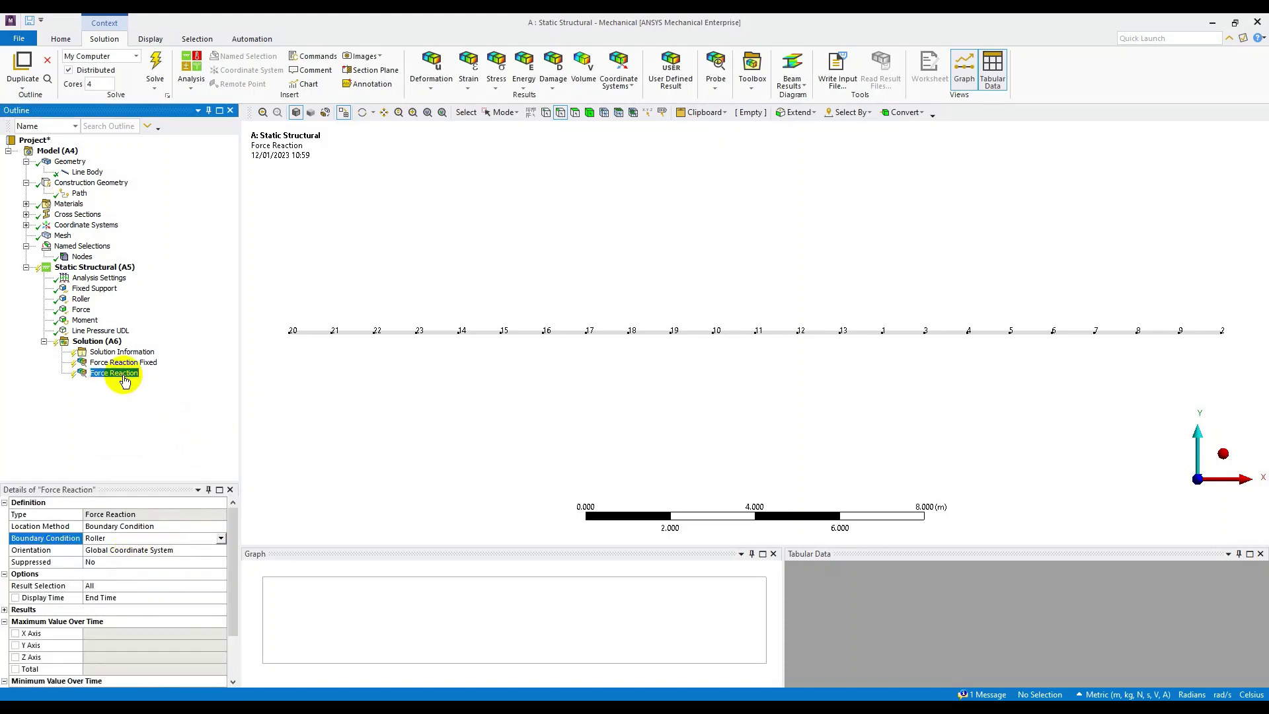
pyautogui.click(124, 375)
pyautogui.press('Return')
# - Add a Moment Reaction probe on the Fixed Support boundary condition and rename it as Moment Reaction Fixed
pyautogui.click(720, 78)
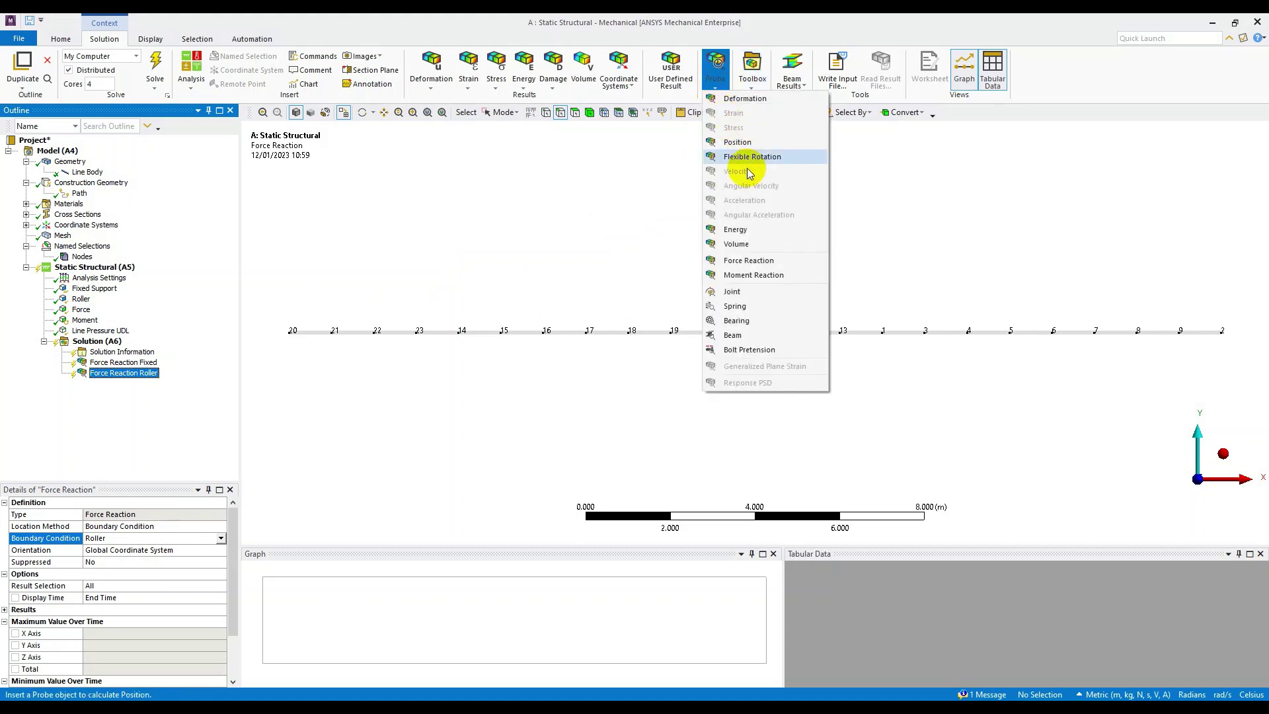
pyautogui.click(786, 274)
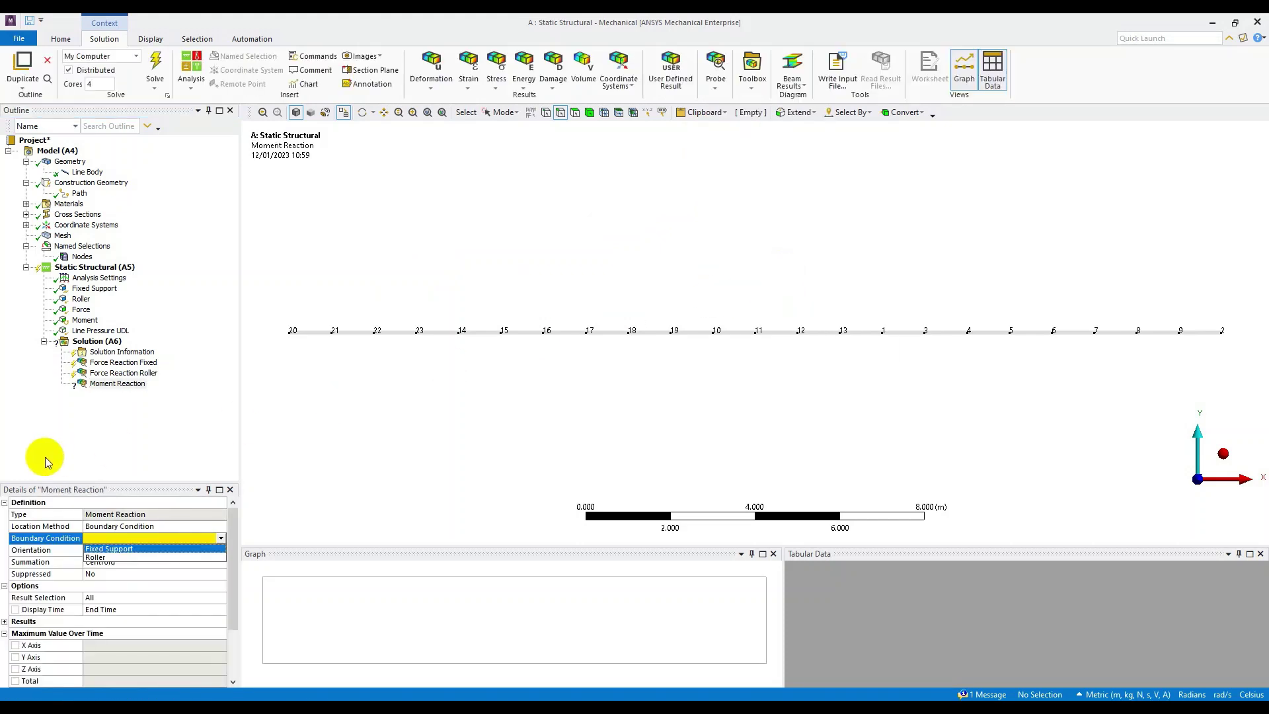
pyautogui.click(139, 538)
pyautogui.click(133, 549)
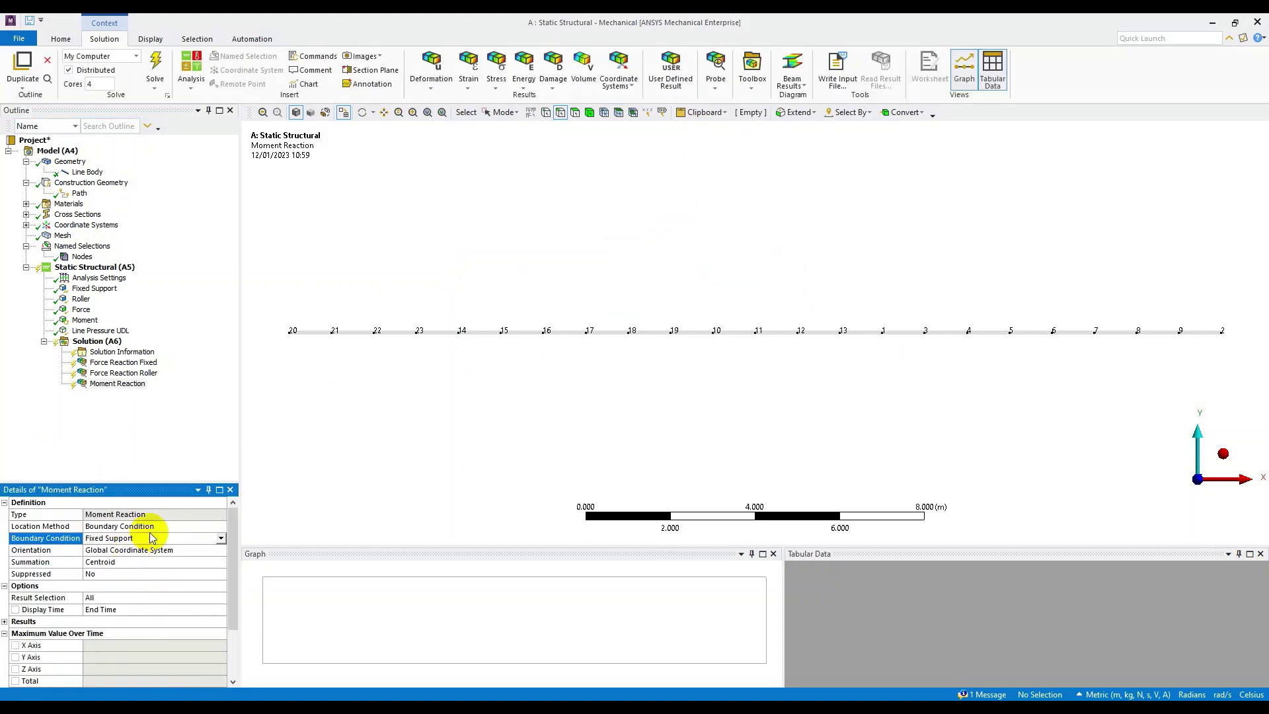
pyautogui.click(124, 398)
pyautogui.click(134, 385)
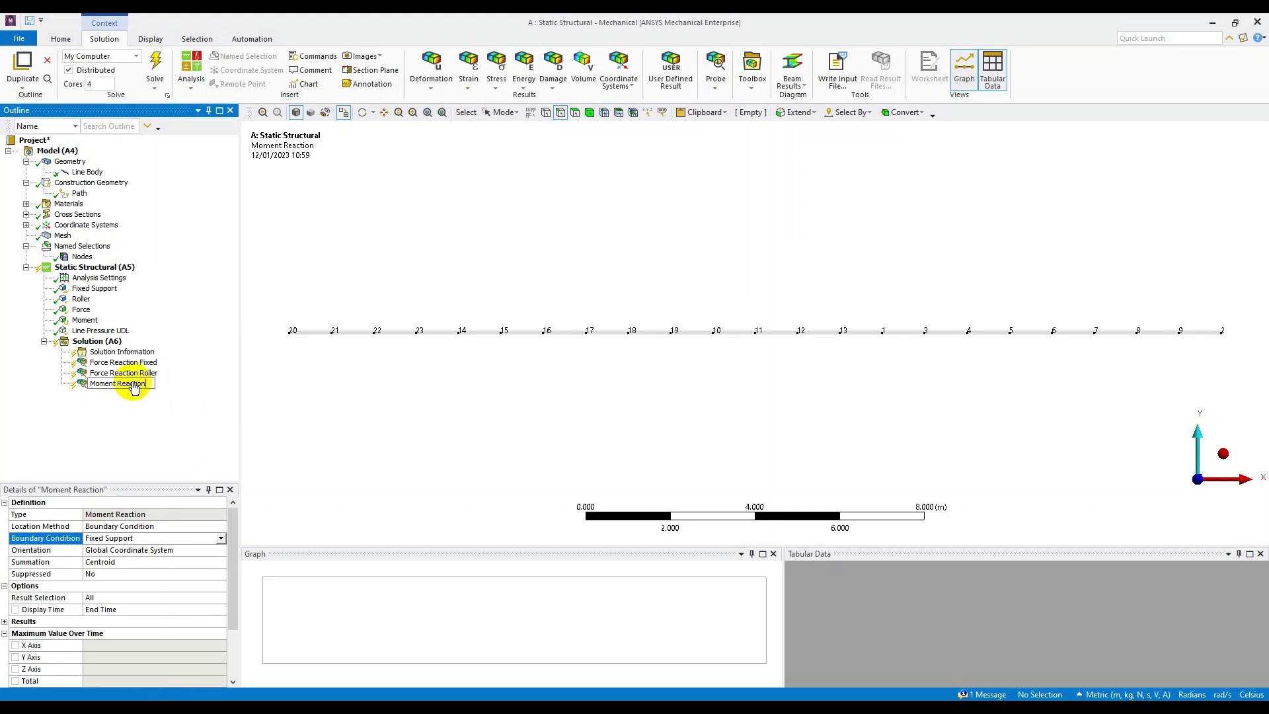
pyautogui.write('Fixed')
pyautogui.press('Return')
# - Check the boundary condition of each reaction probe, and consult the analysis steps slide in PowerPoint before returning to Mechanical
pyautogui.click(142, 363)
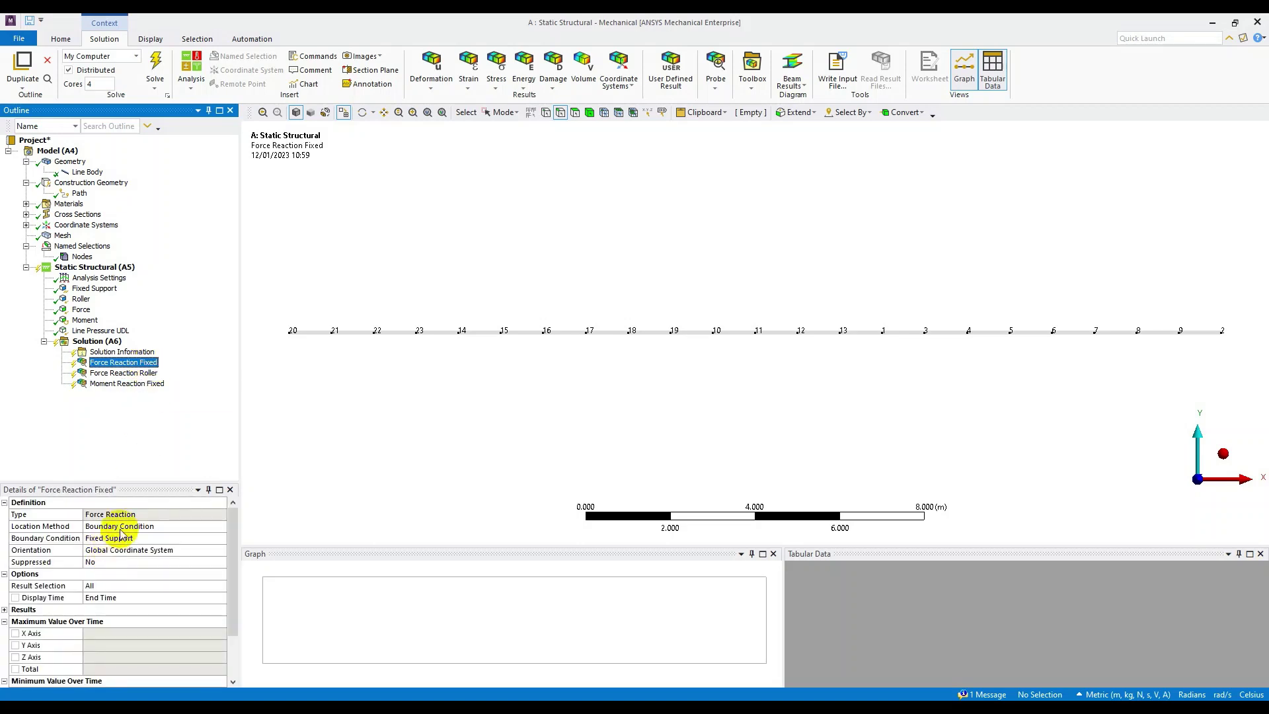
pyautogui.click(138, 374)
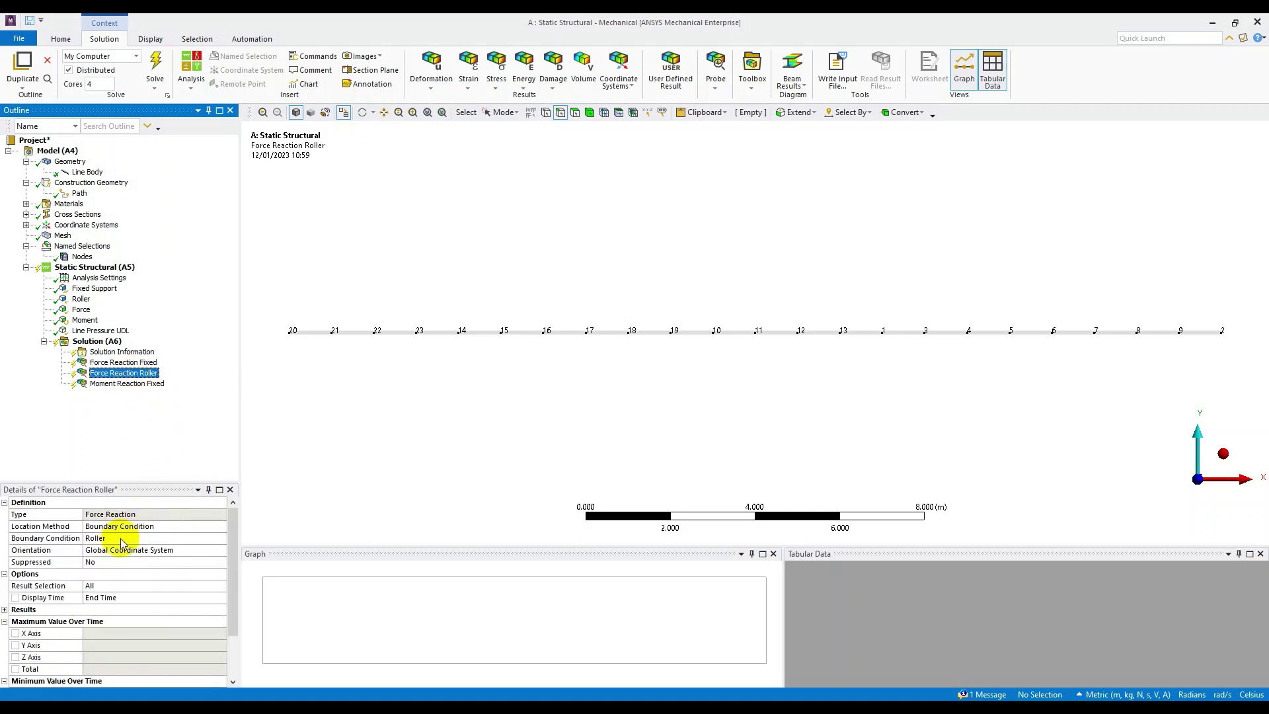
pyautogui.click(135, 384)
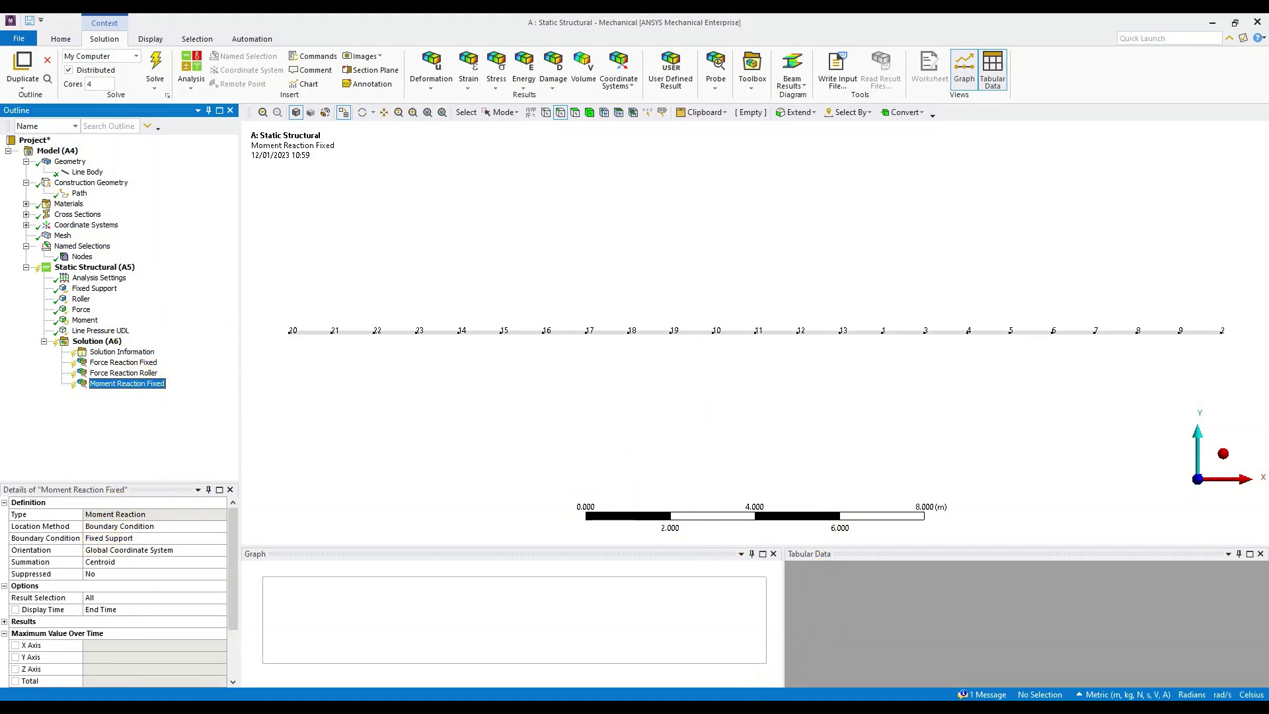
pyautogui.hotkey('alt', 'Tab')
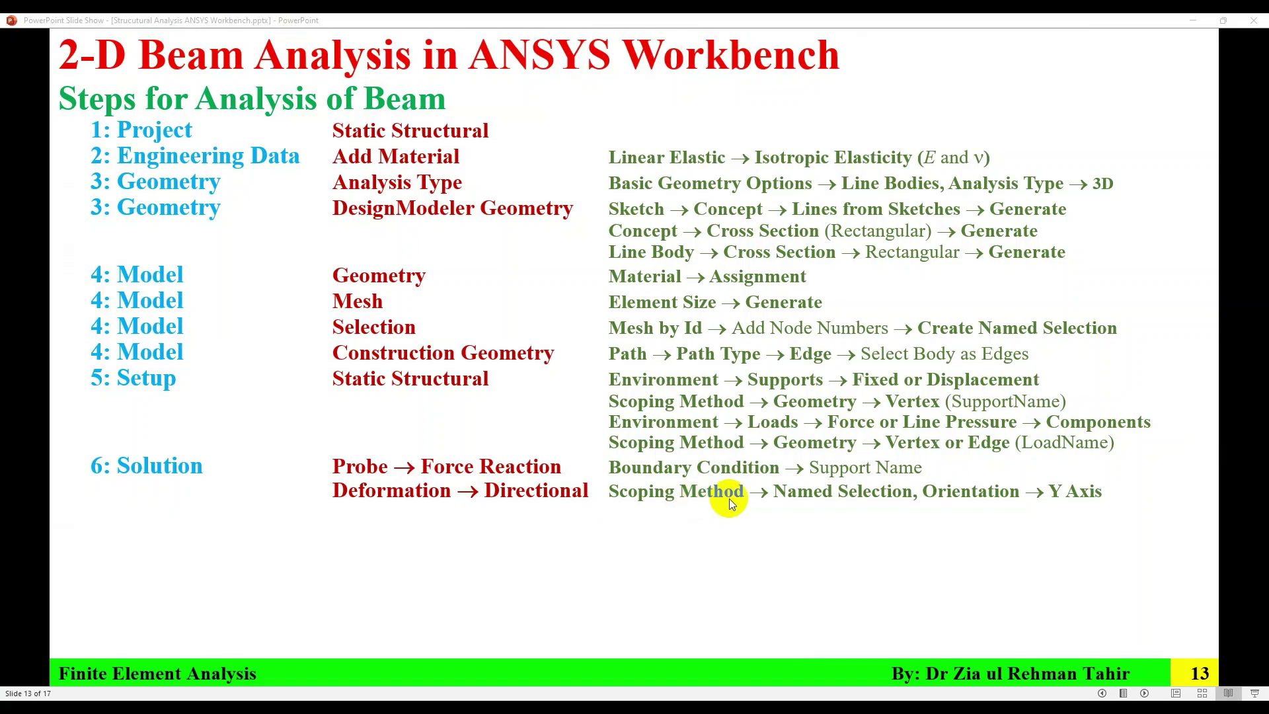
pyautogui.click(858, 694)
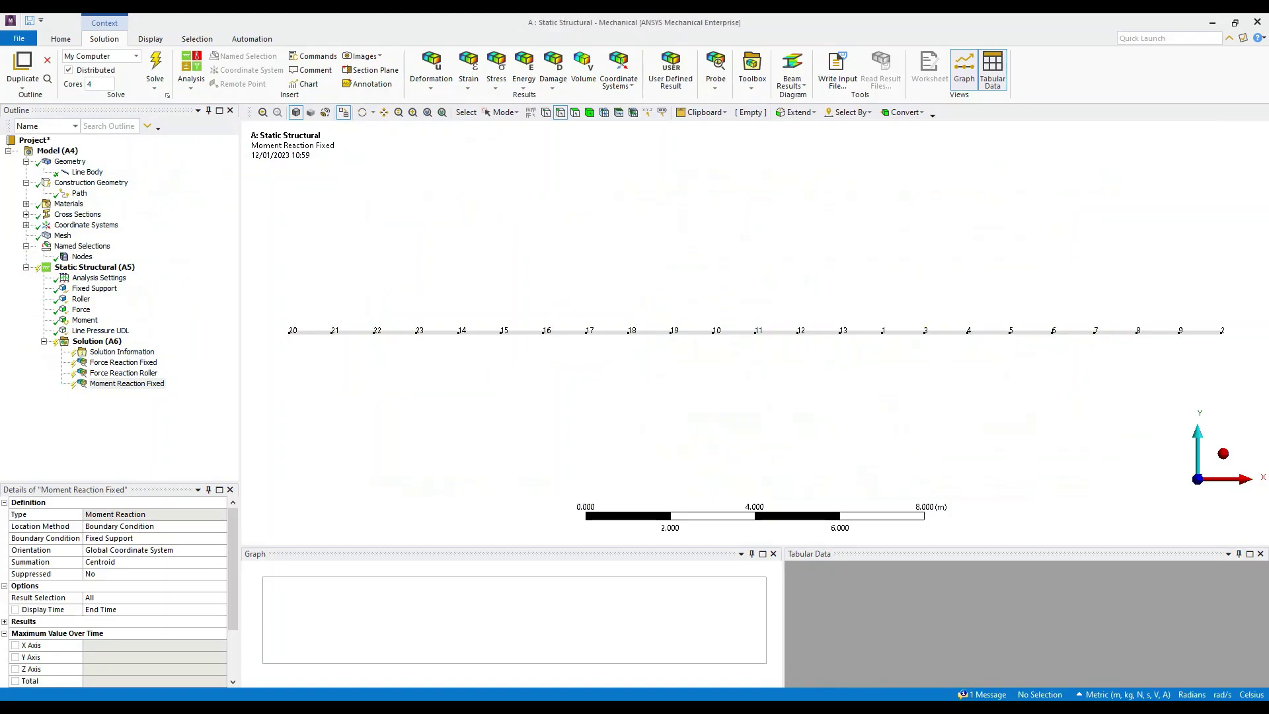
# - Add Total and Directional Deformation results under Solution, renaming the directional one as Directional Deformation Y Nodes
pyautogui.click(426, 87)
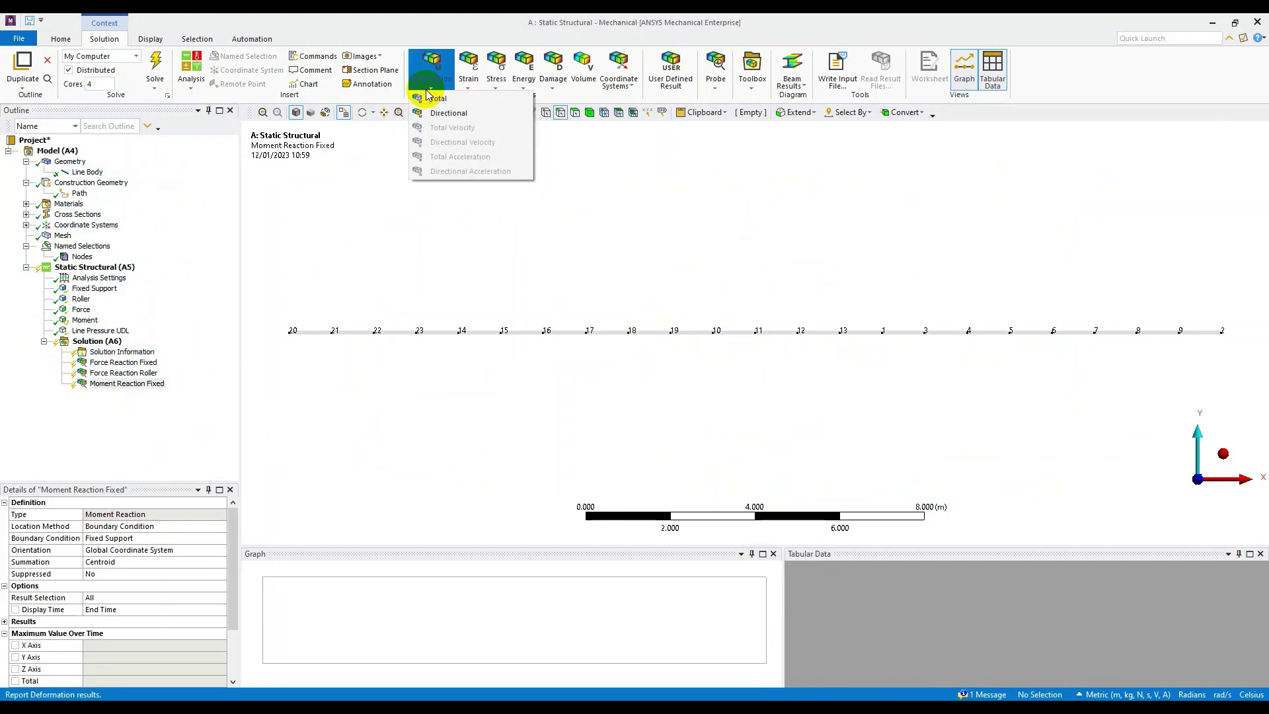
pyautogui.click(451, 99)
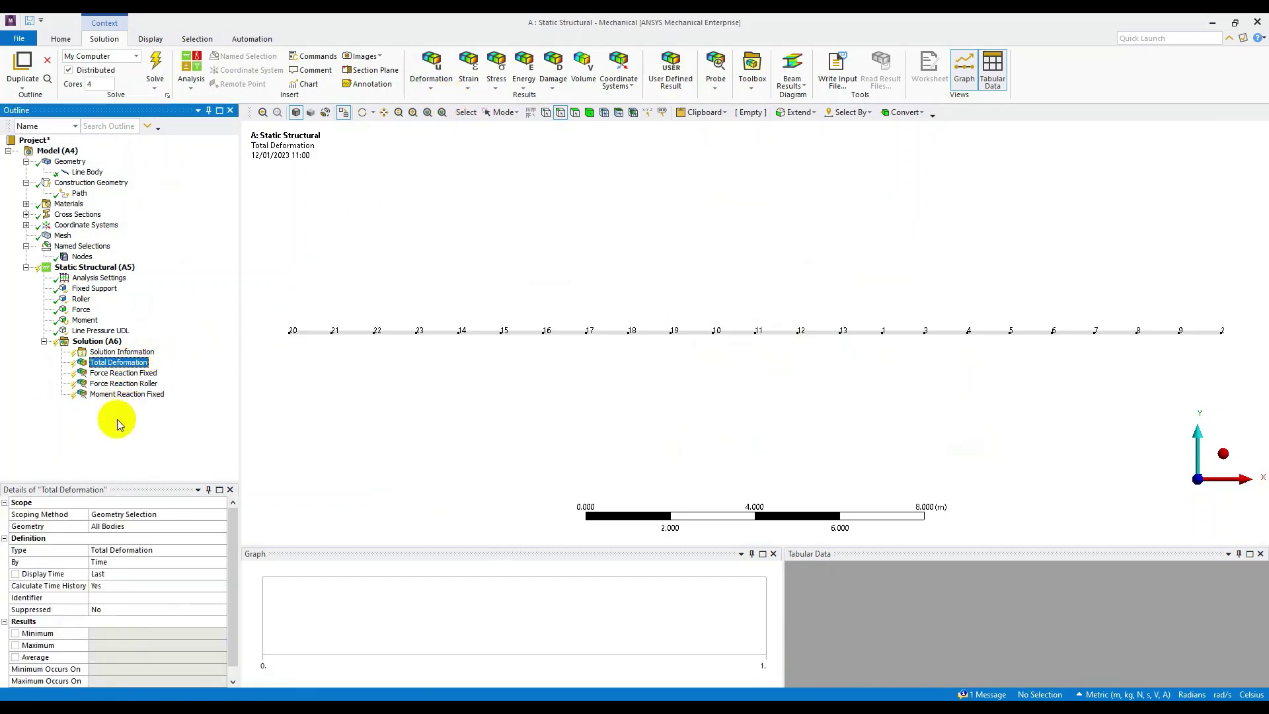
pyautogui.click(430, 91)
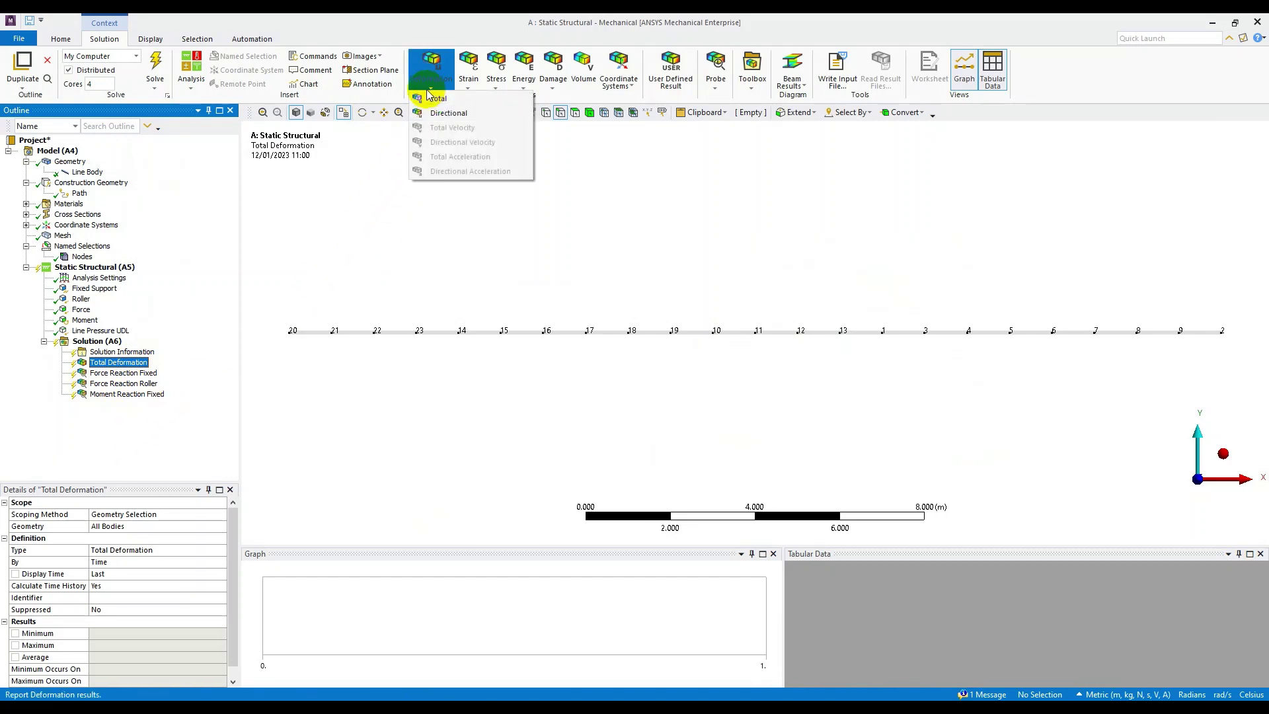
pyautogui.click(444, 111)
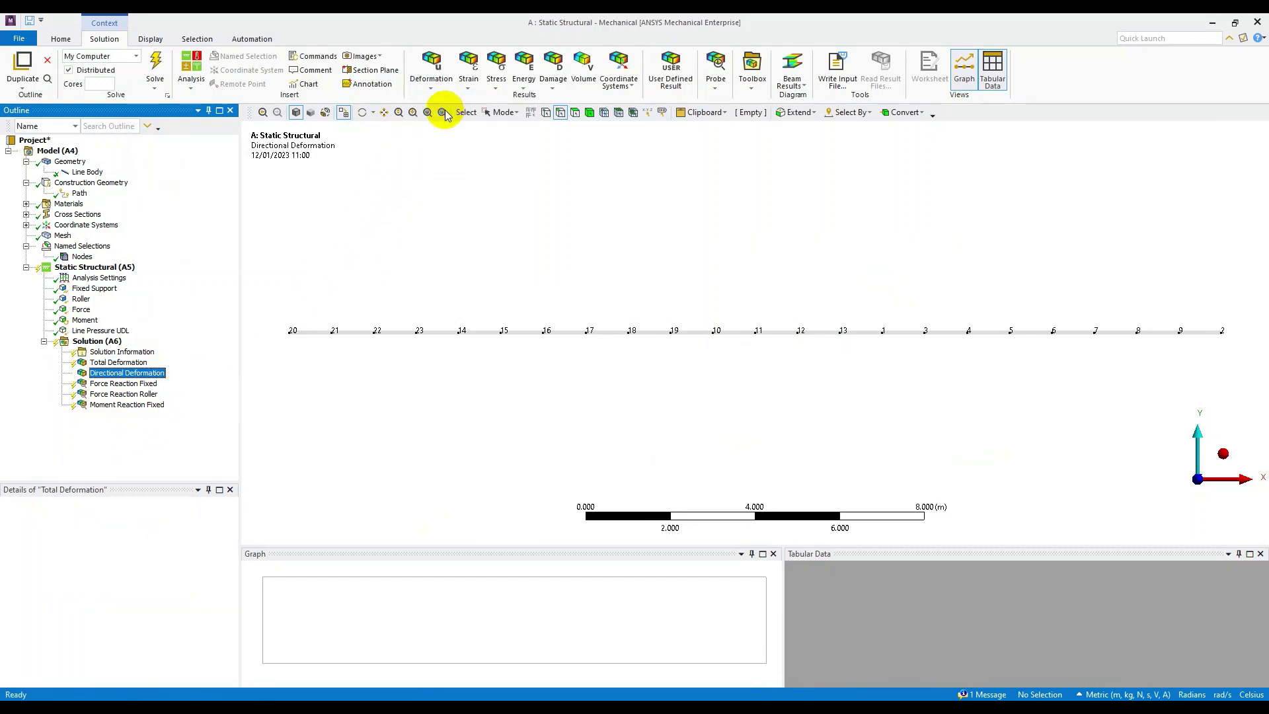
pyautogui.click(142, 376)
pyautogui.click(141, 376)
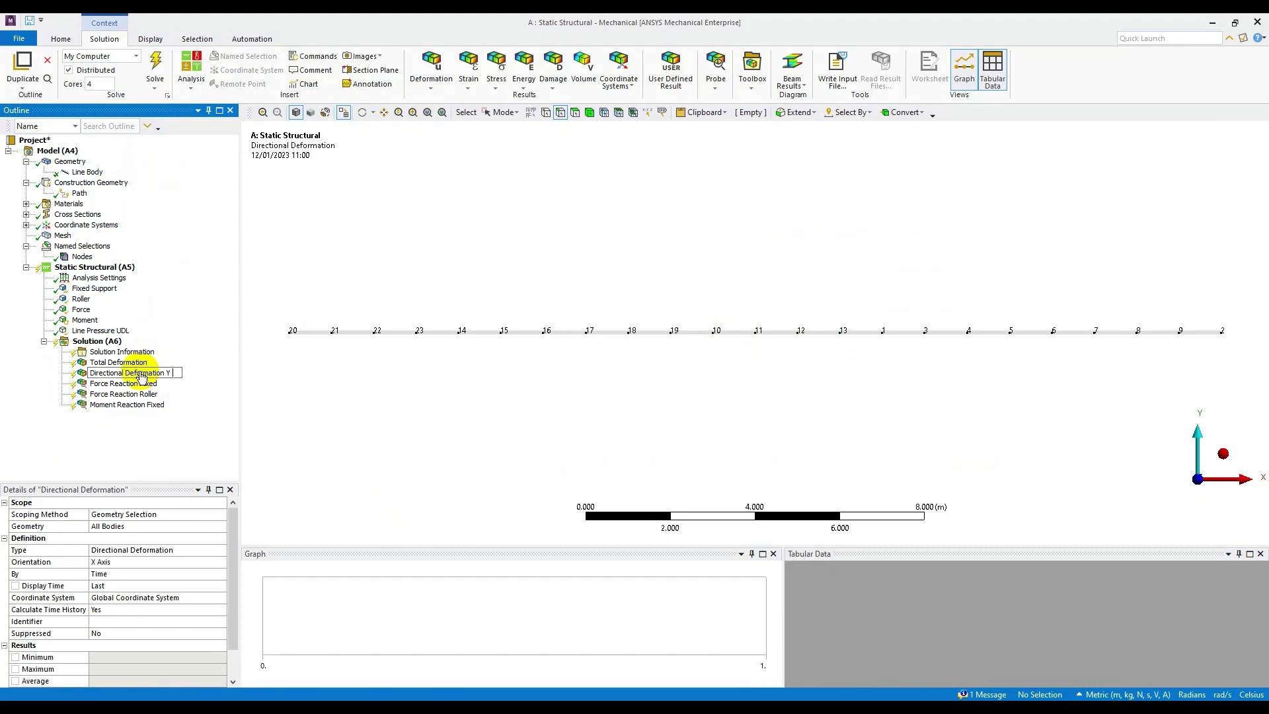
pyautogui.press('Return')
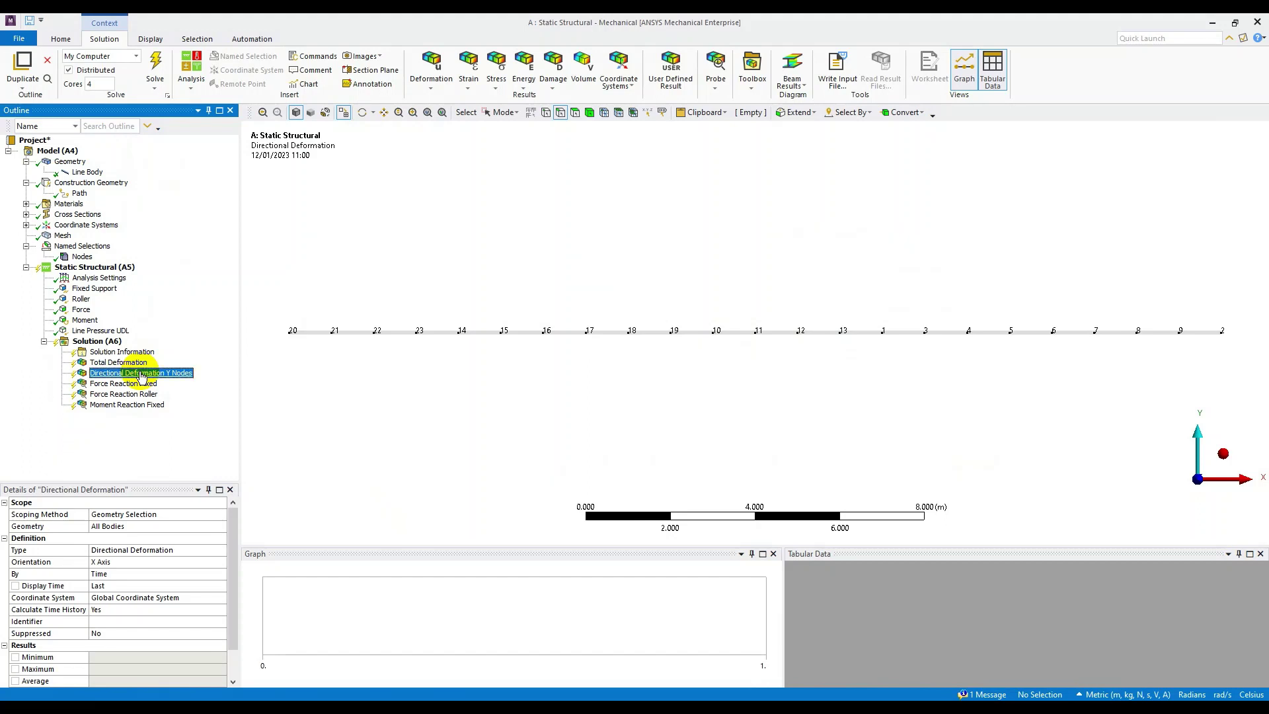
# - Scope Directional Deformation Y Nodes to the named selection Nodes and set its orientation to Y Axis
pyautogui.click(175, 514)
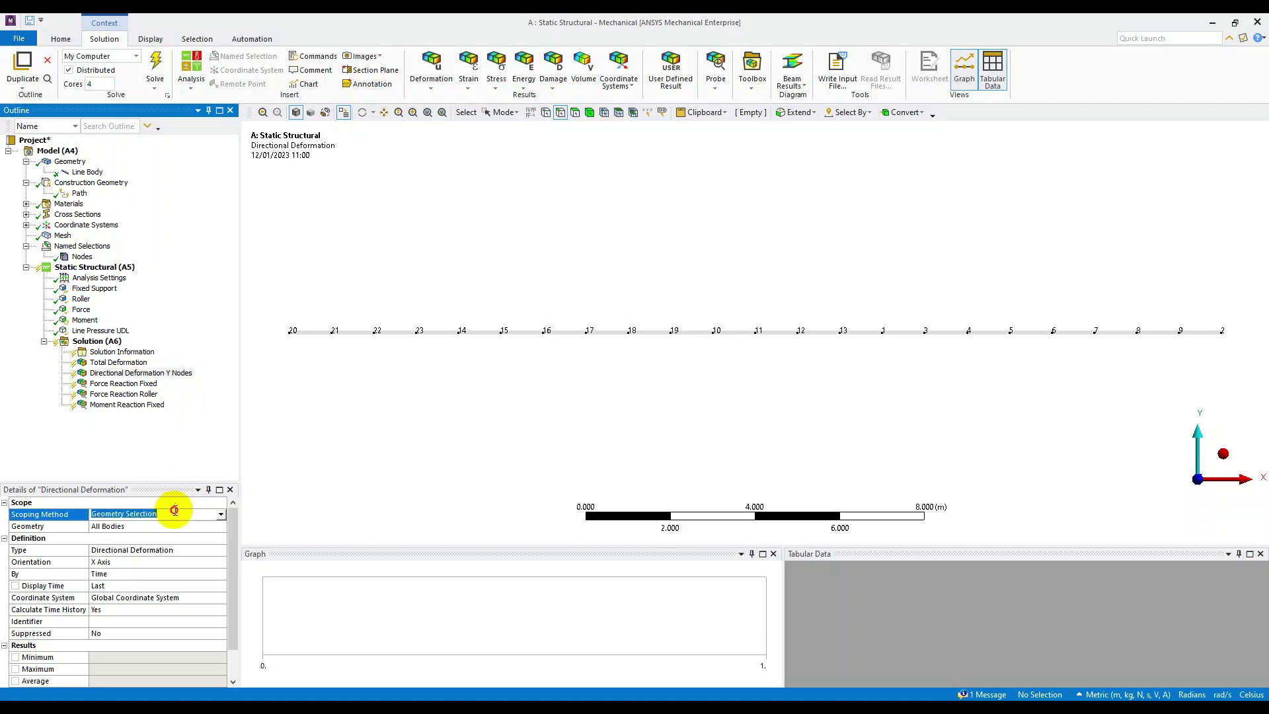
pyautogui.click(222, 515)
pyautogui.click(177, 537)
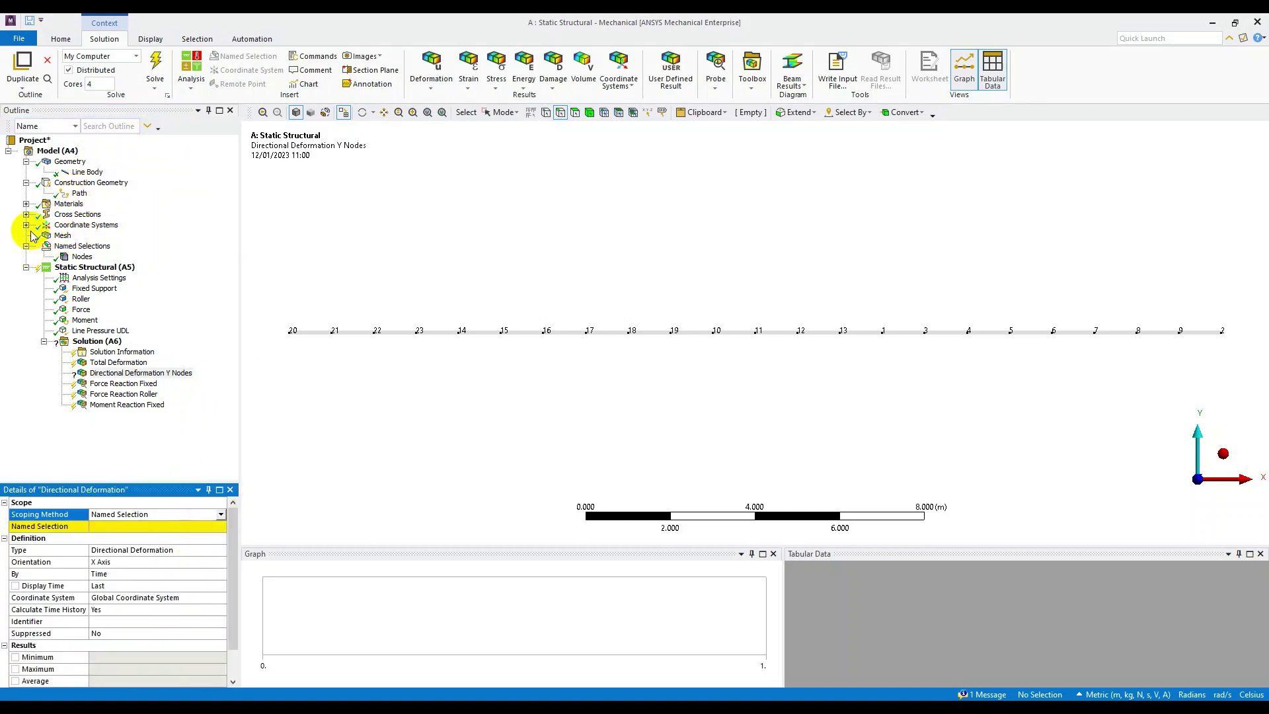
pyautogui.click(139, 526)
pyautogui.click(220, 526)
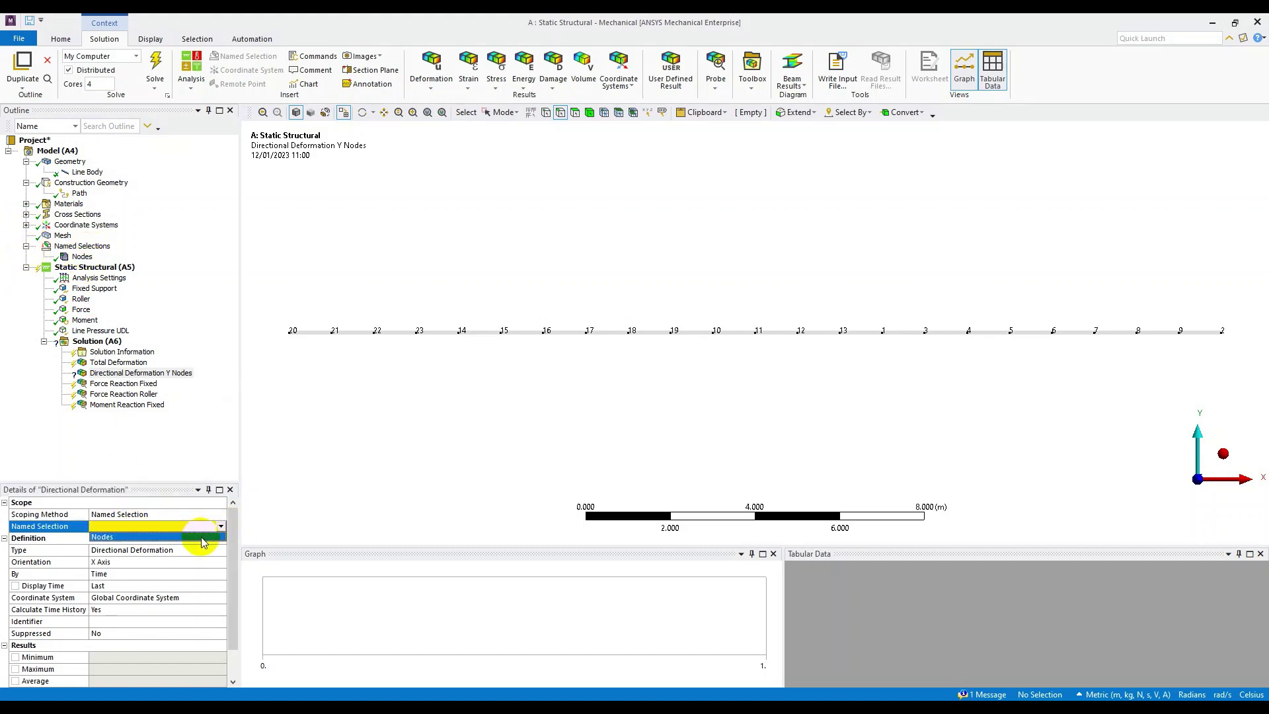
pyautogui.click(201, 539)
pyautogui.click(135, 562)
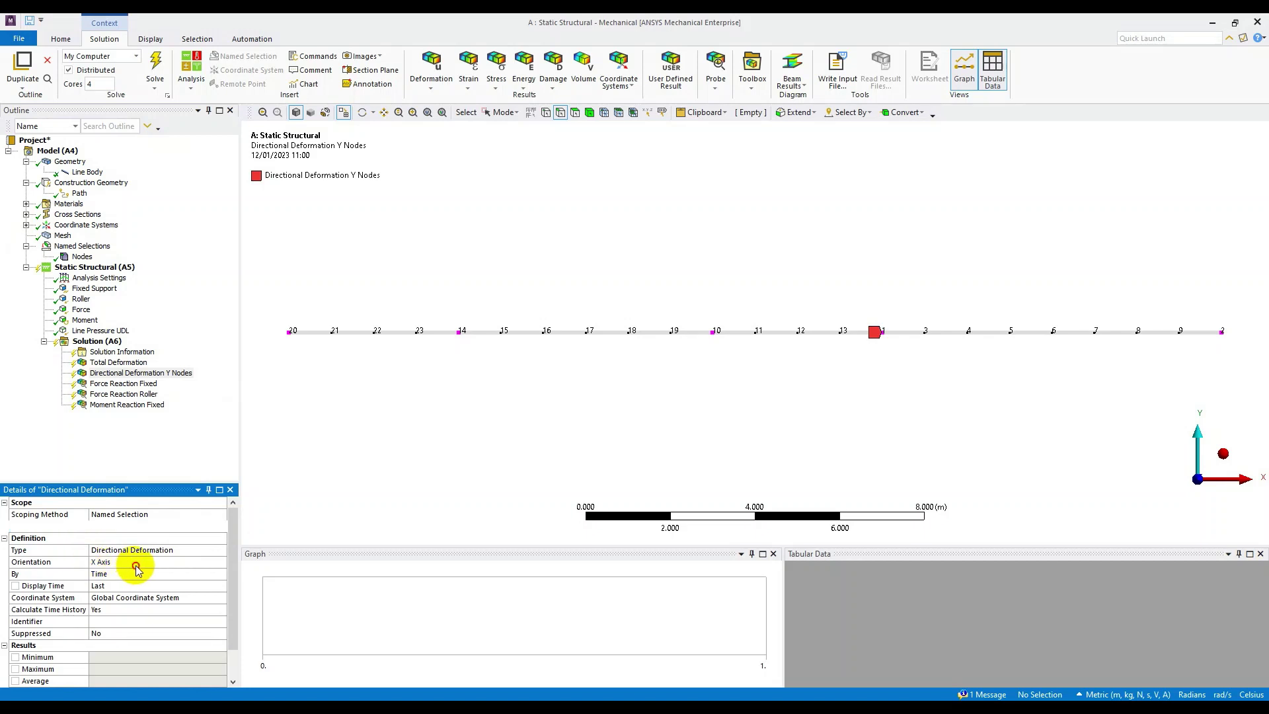
pyautogui.click(221, 562)
pyautogui.click(185, 583)
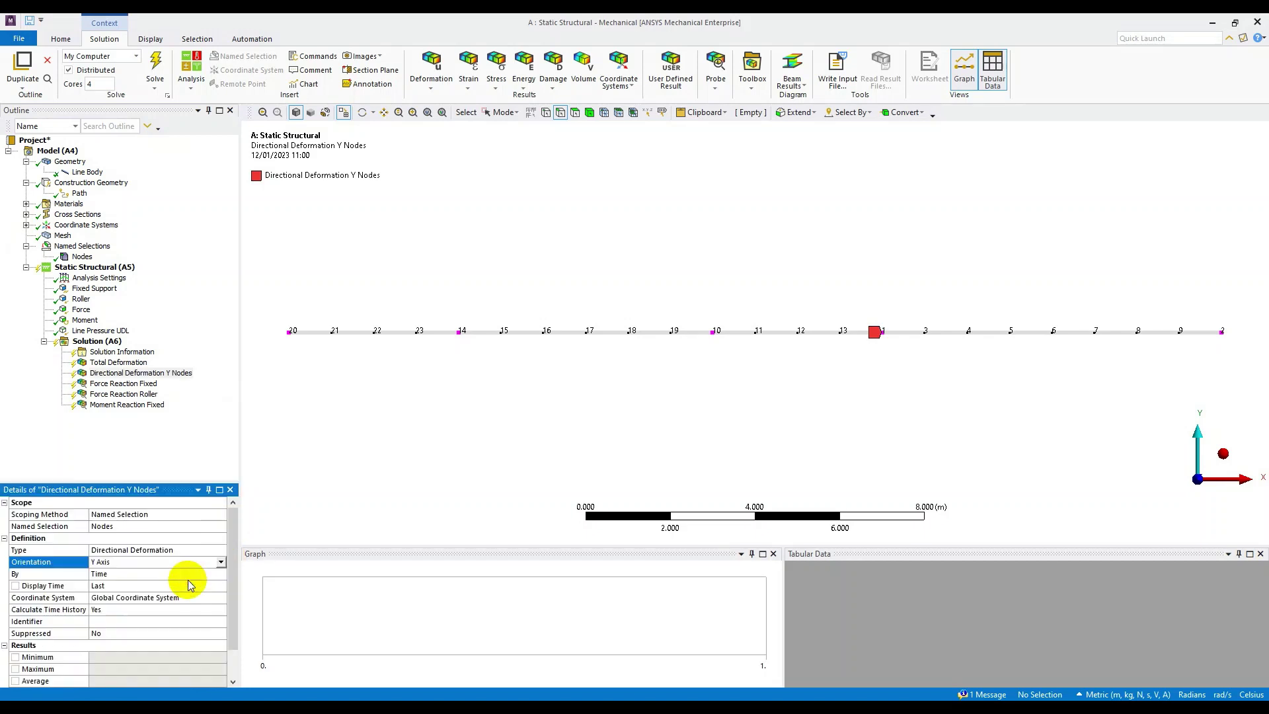
pyautogui.click(148, 374)
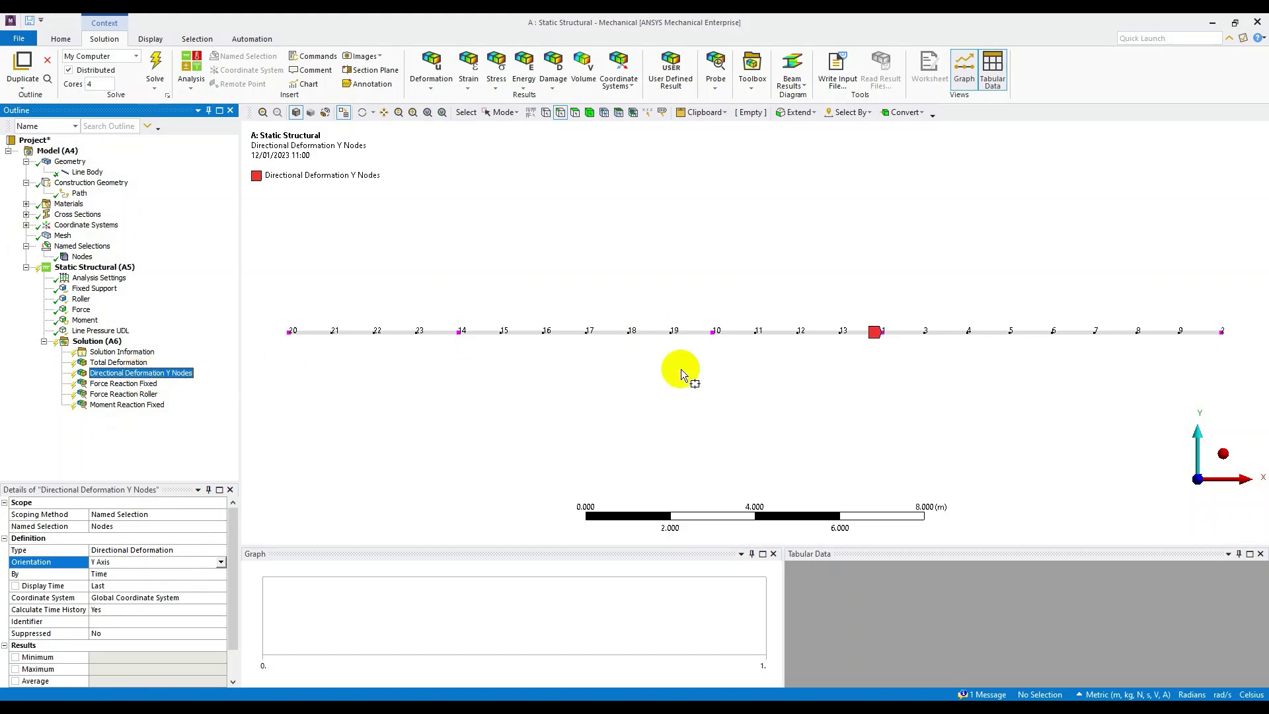
# - Consult the beam results step in PowerPoint, and add a Shear Force beam result of type Directional Shear Force in Mechanical
pyautogui.hotkey('alt', 'Tab')
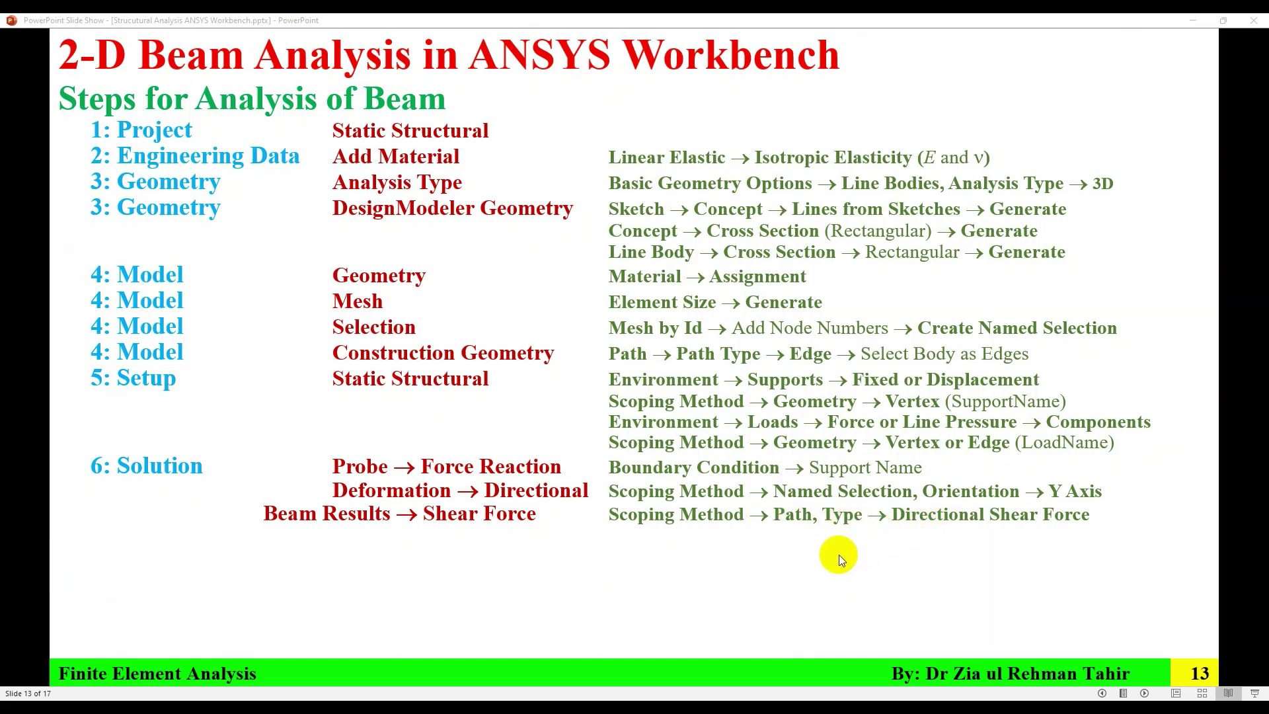
pyautogui.click(818, 695)
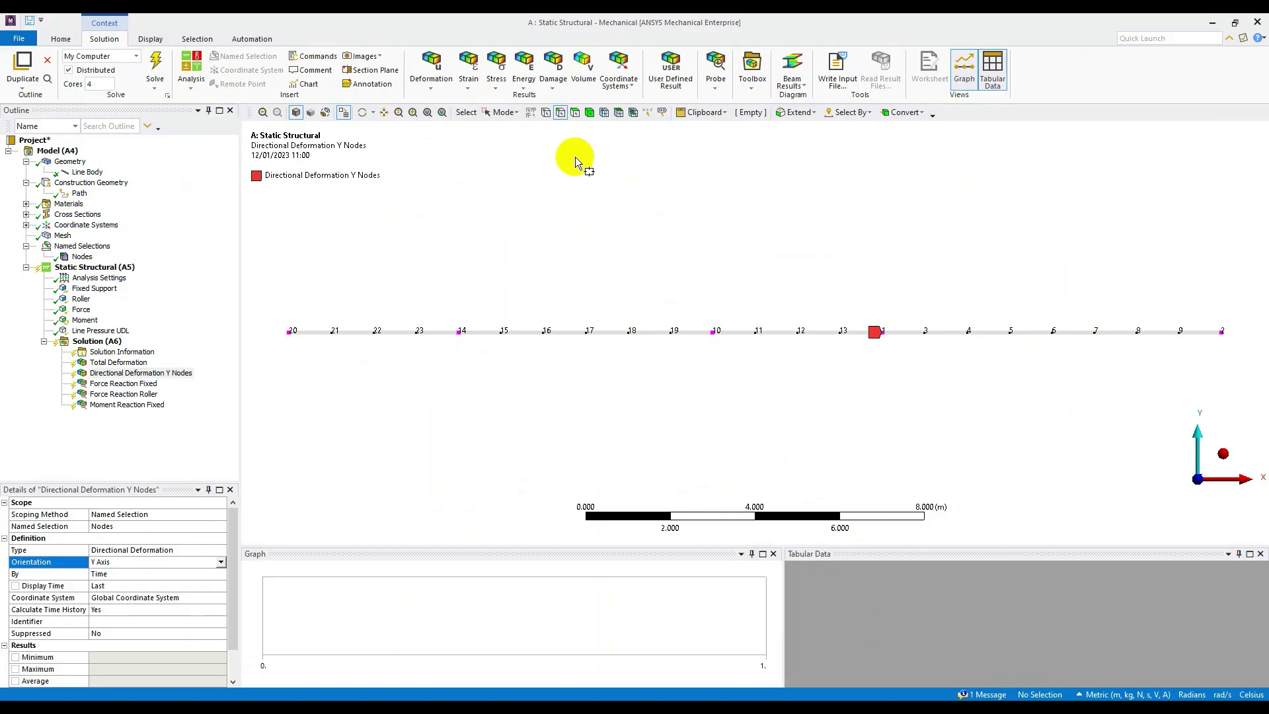
pyautogui.click(793, 84)
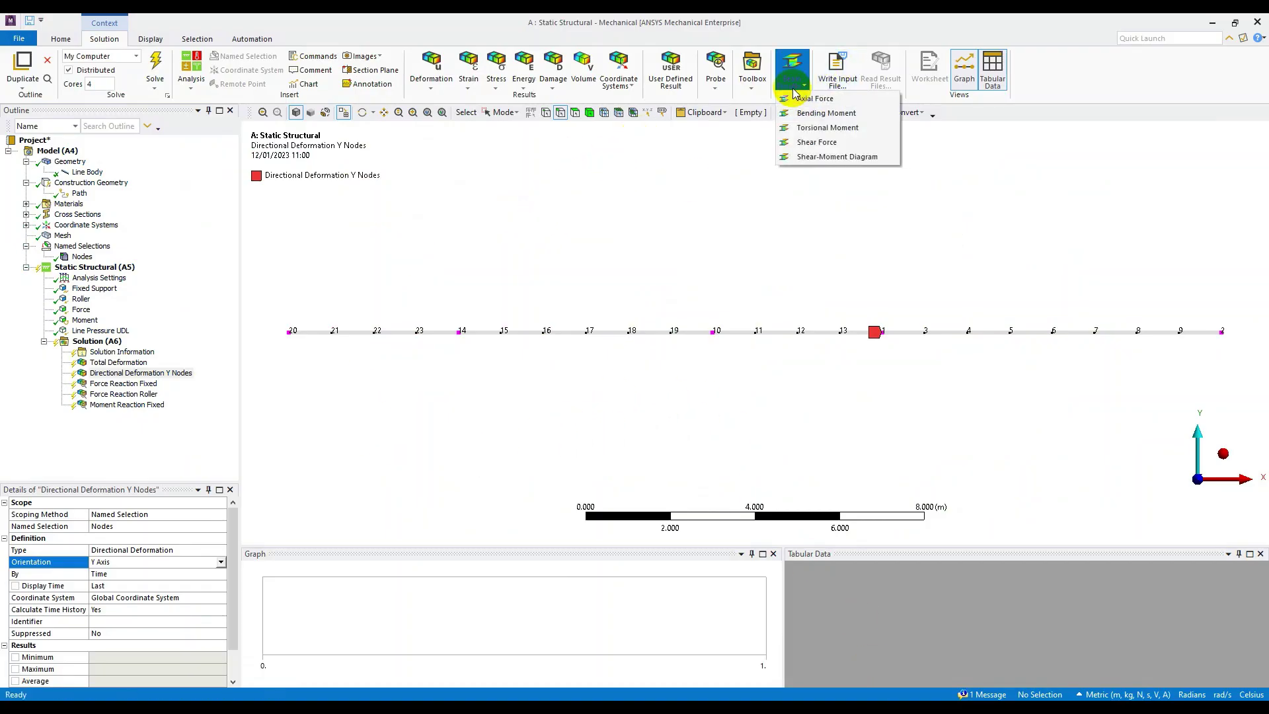
pyautogui.click(814, 143)
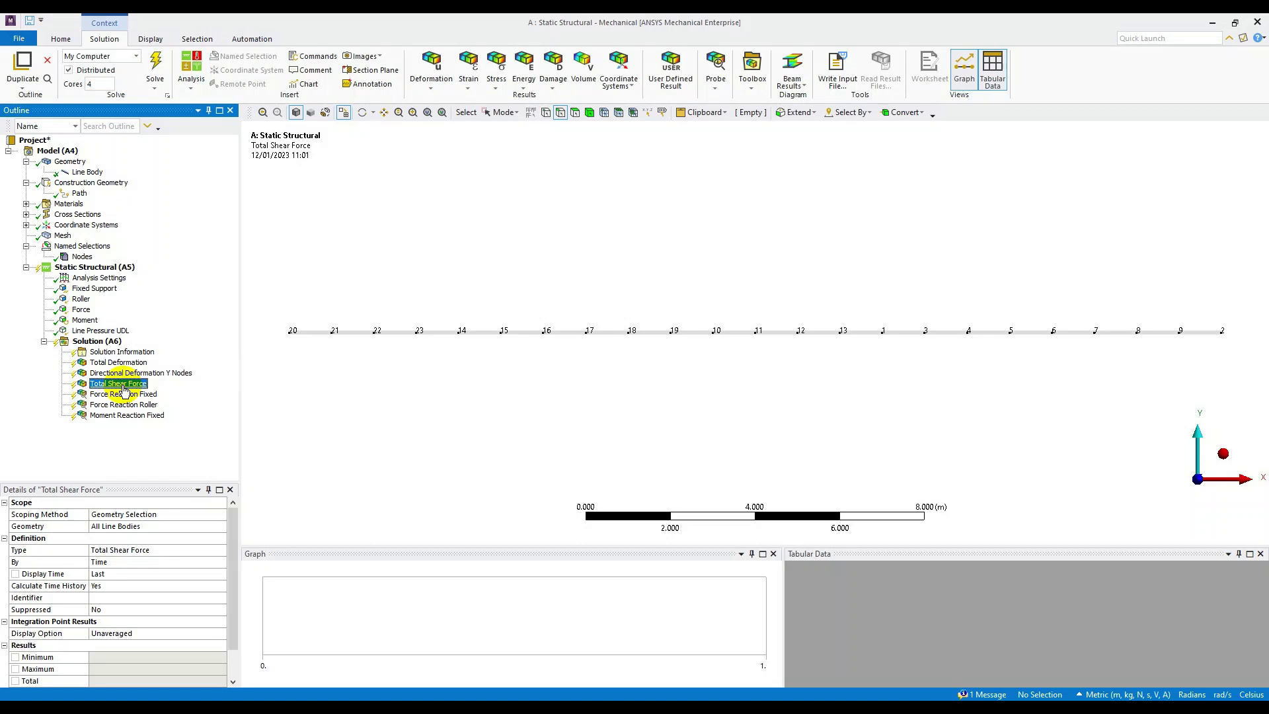
pyautogui.click(197, 550)
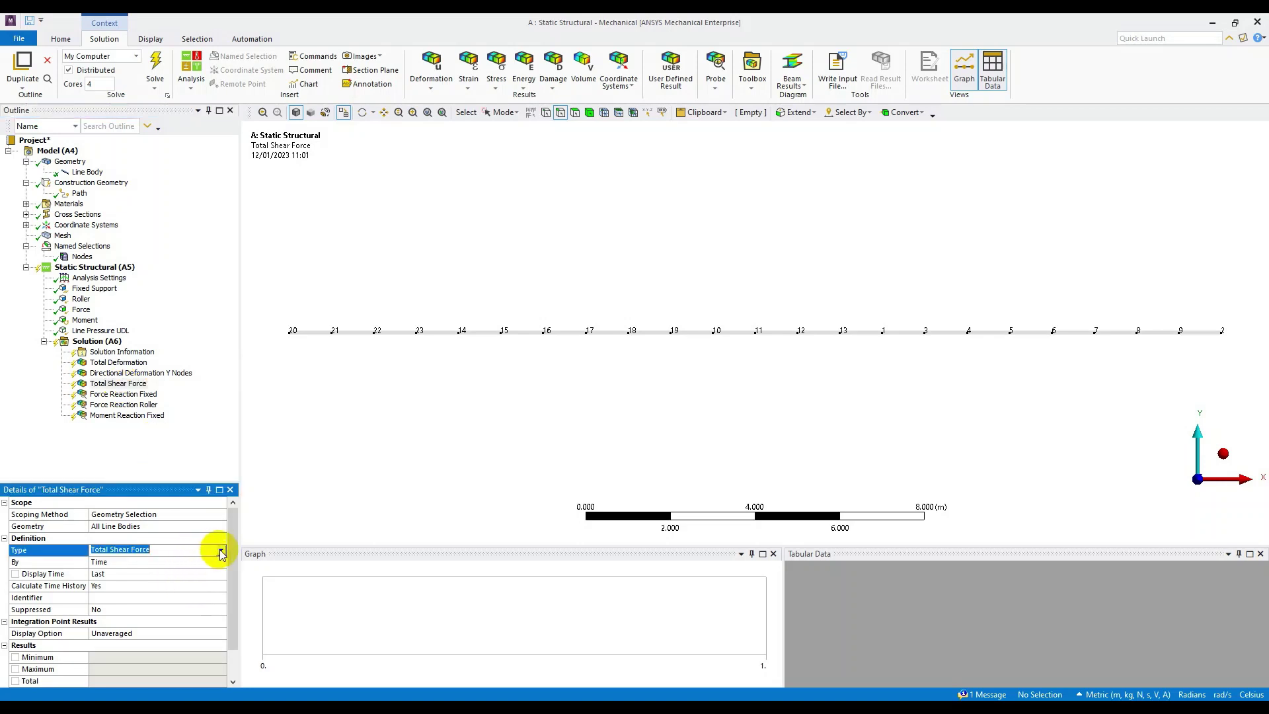
pyautogui.click(221, 551)
pyautogui.click(188, 569)
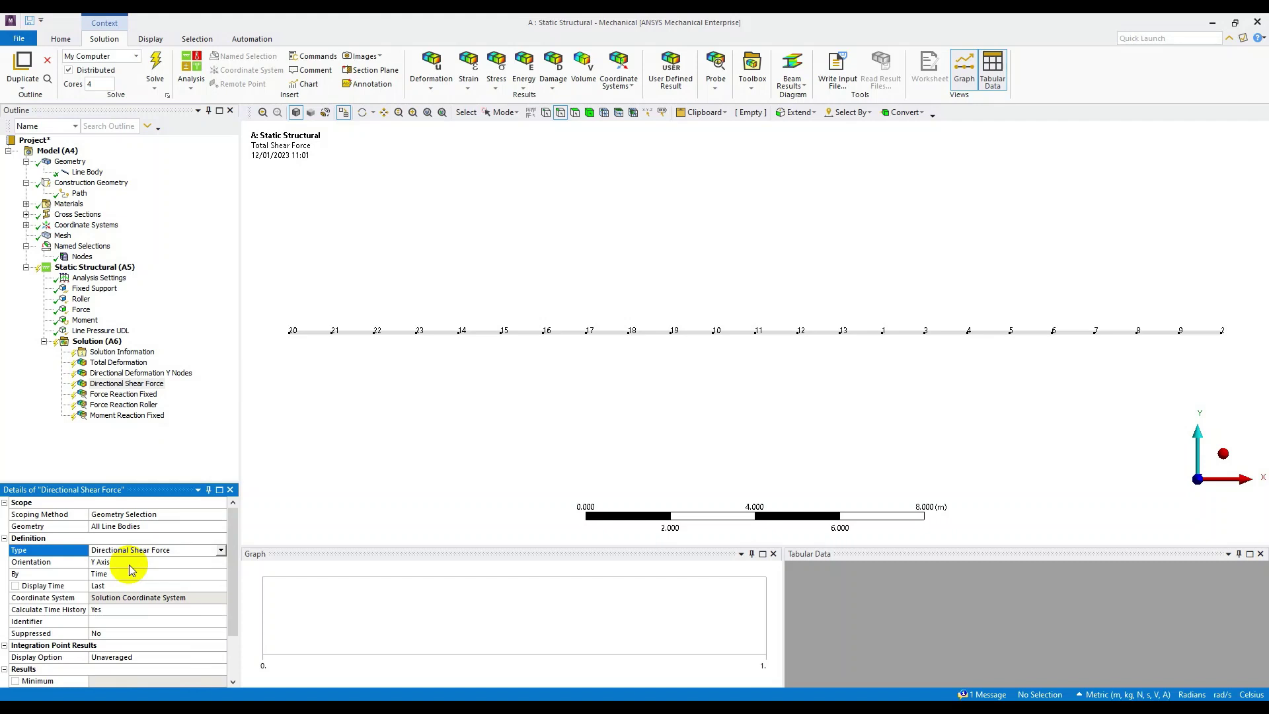
# - Scope the Directional Shear Force result to the path named Path and rename the result Directional Shear Force Length
pyautogui.click(166, 514)
pyautogui.click(221, 517)
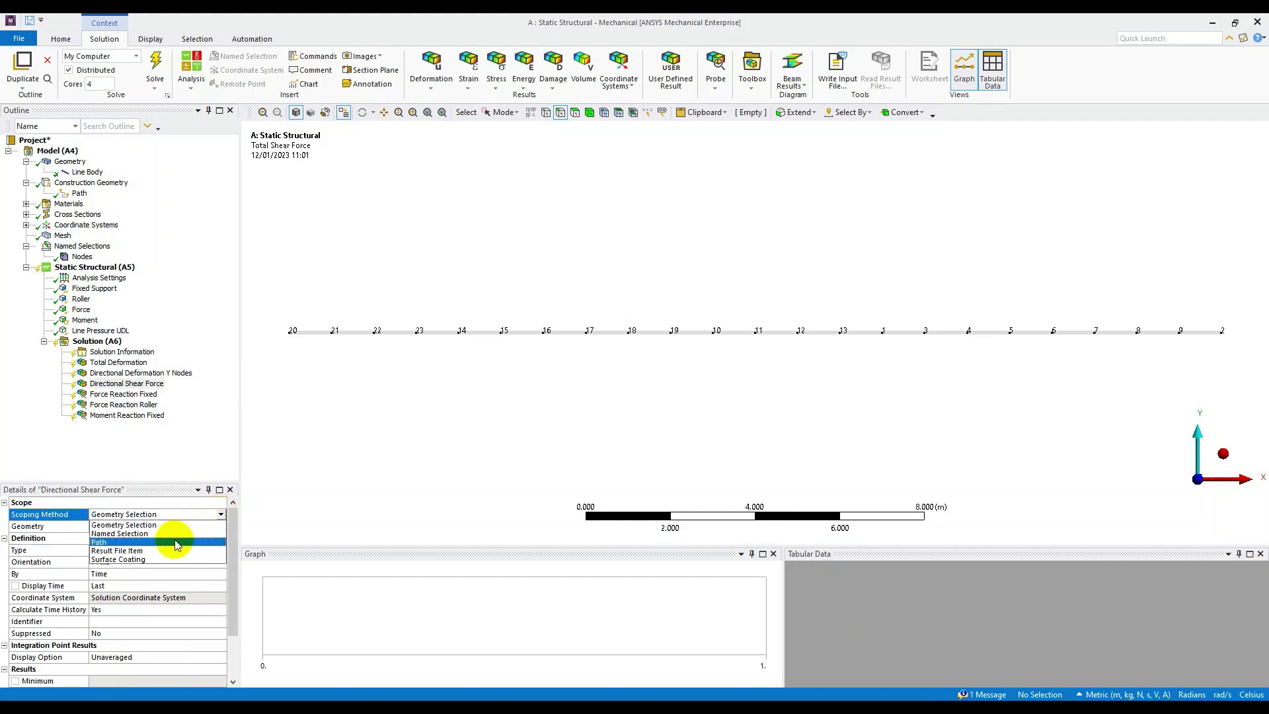
pyautogui.click(173, 536)
pyautogui.click(193, 526)
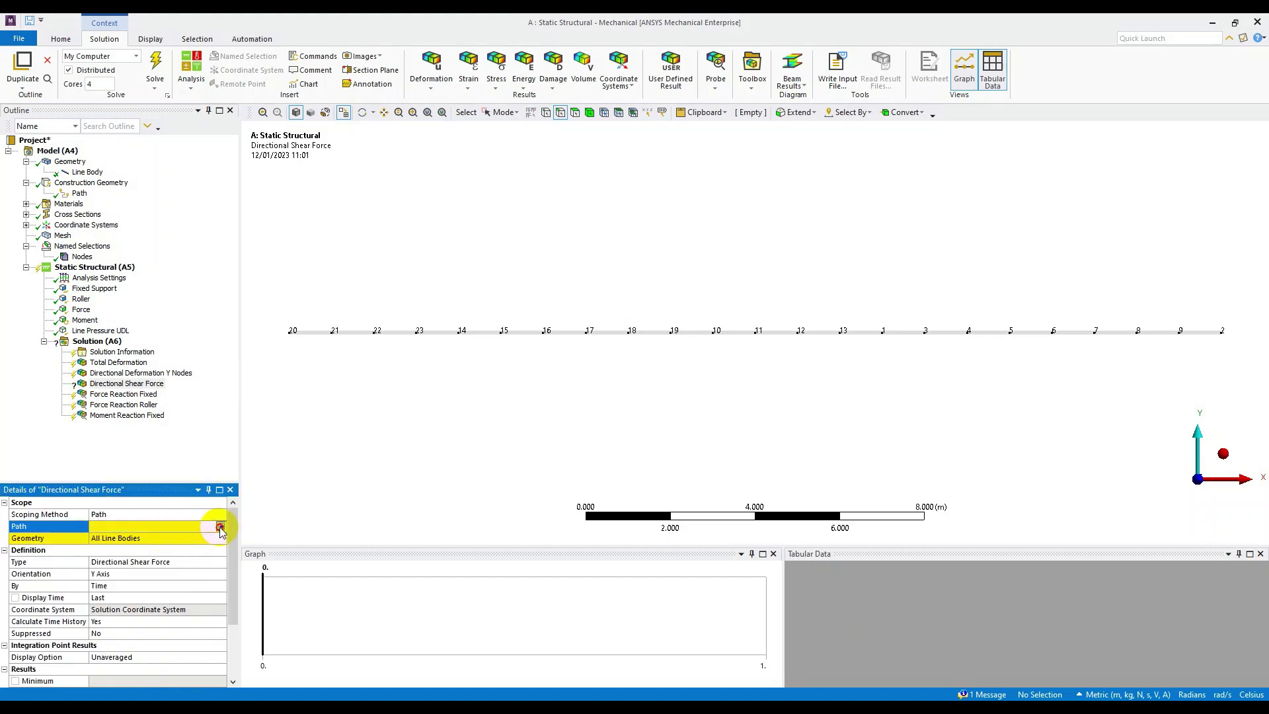
pyautogui.click(197, 535)
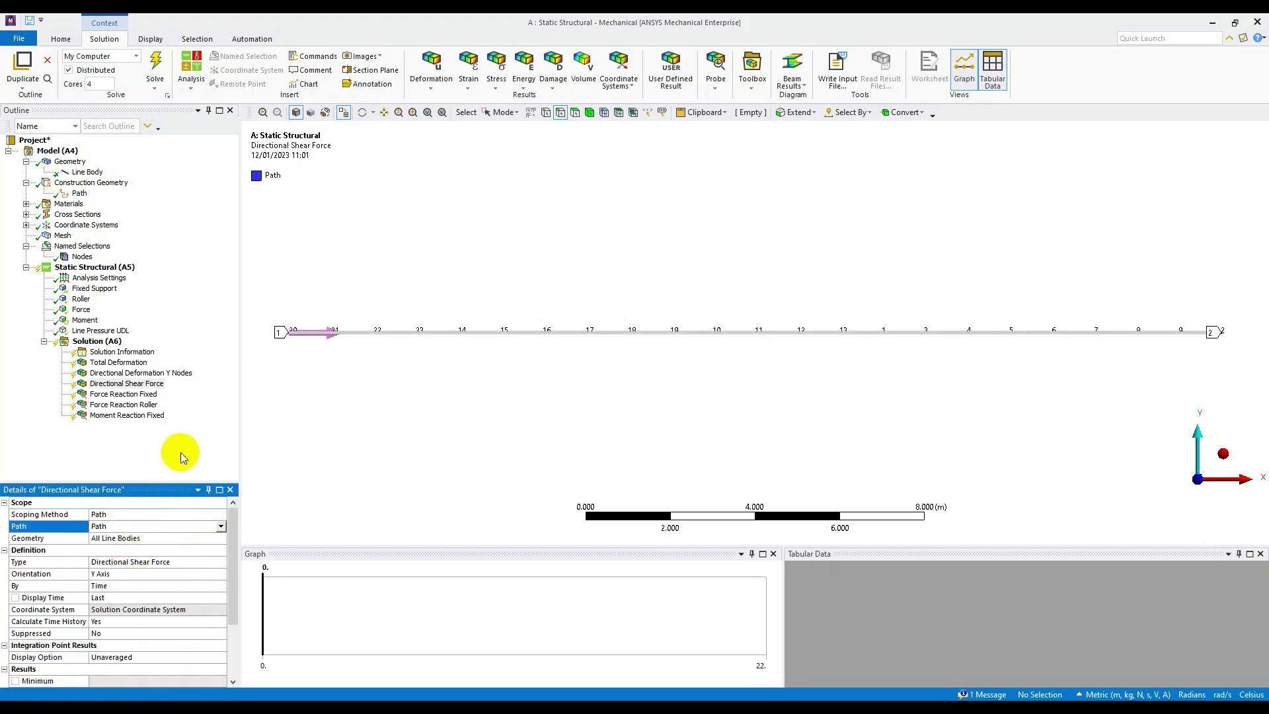
pyautogui.click(120, 385)
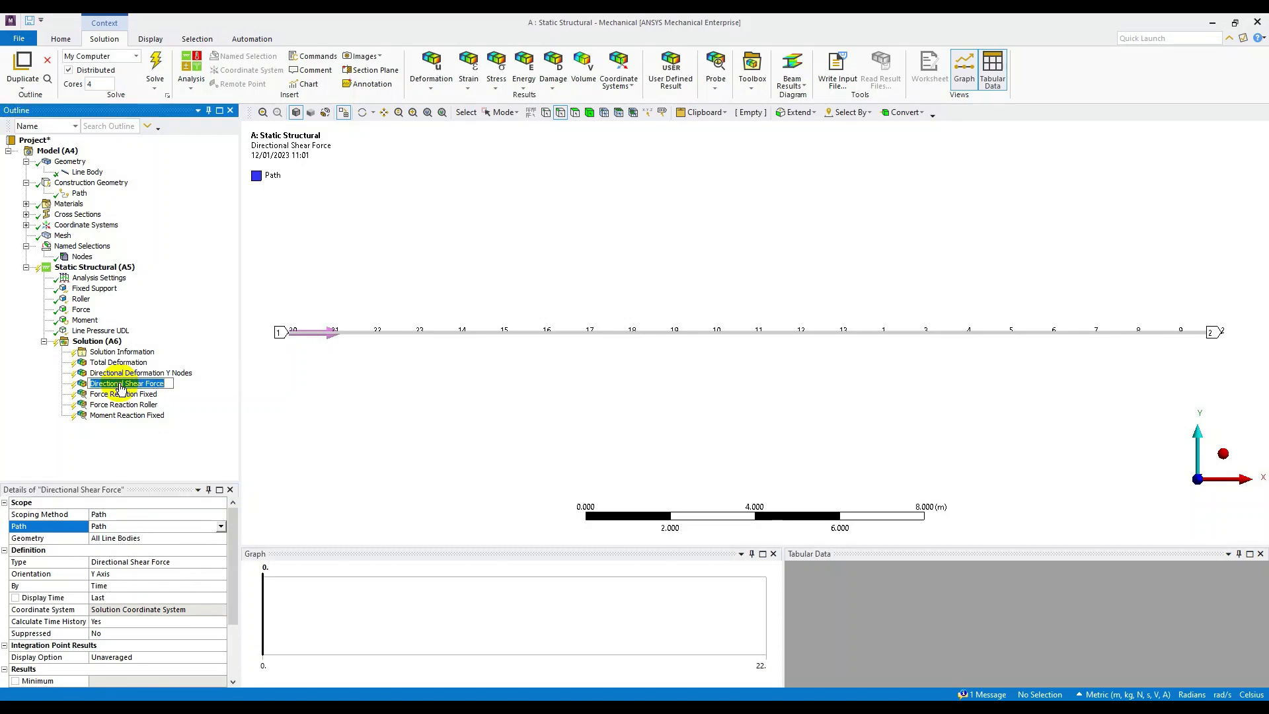
pyautogui.click(120, 387)
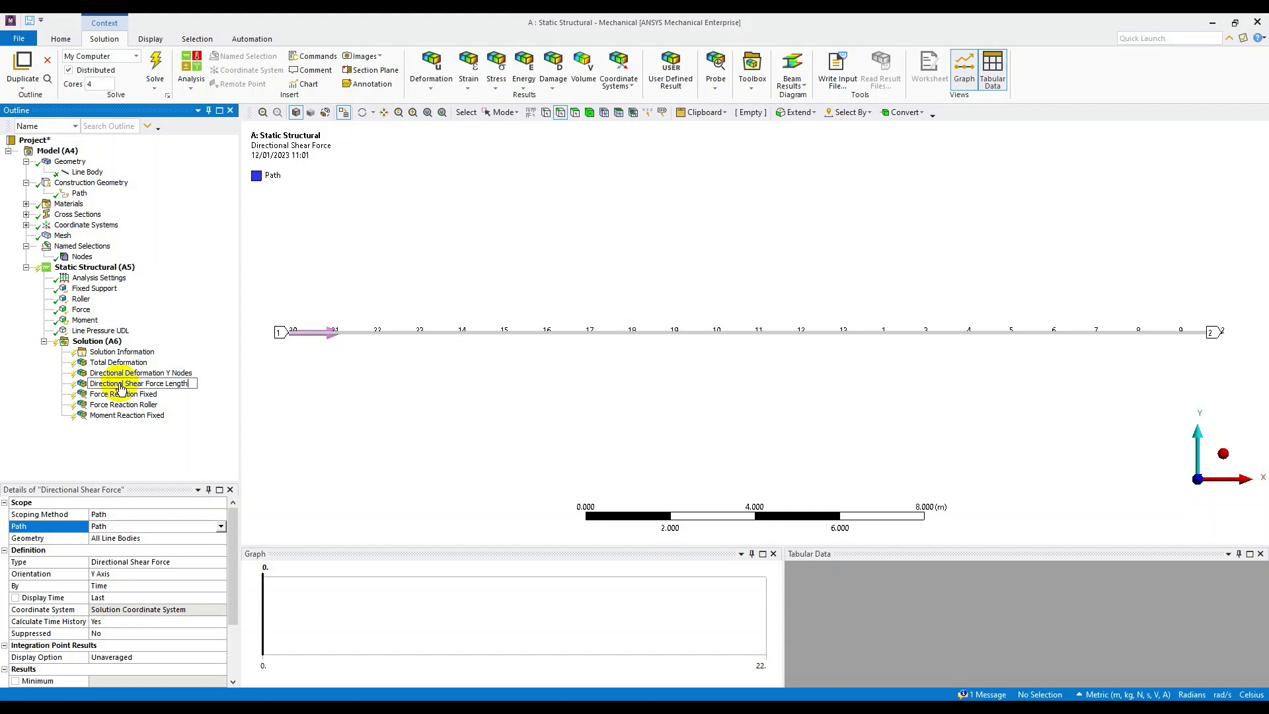
pyautogui.press('Return')
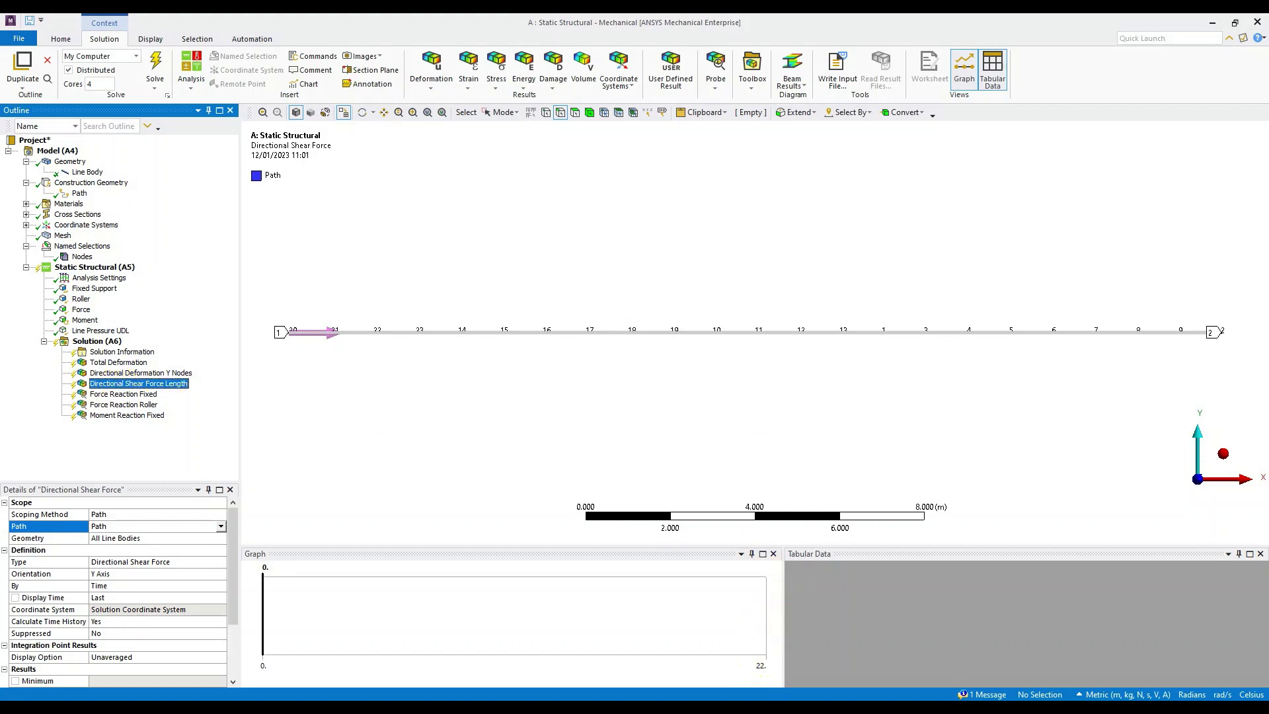
# - Consult the analysis steps slide in PowerPoint, and add a Bending Moment beam result of type Directional Bending Moment in Mechanical
pyautogui.hotkey('alt', 'Tab')
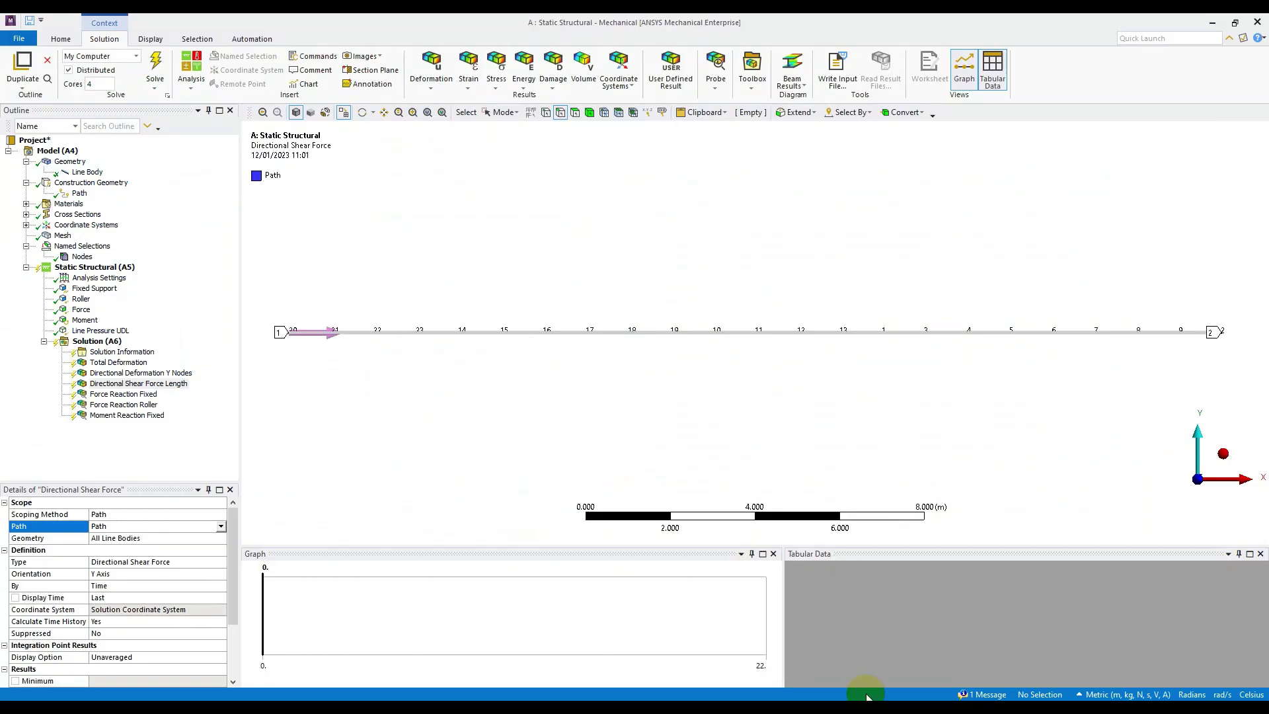
pyautogui.click(859, 697)
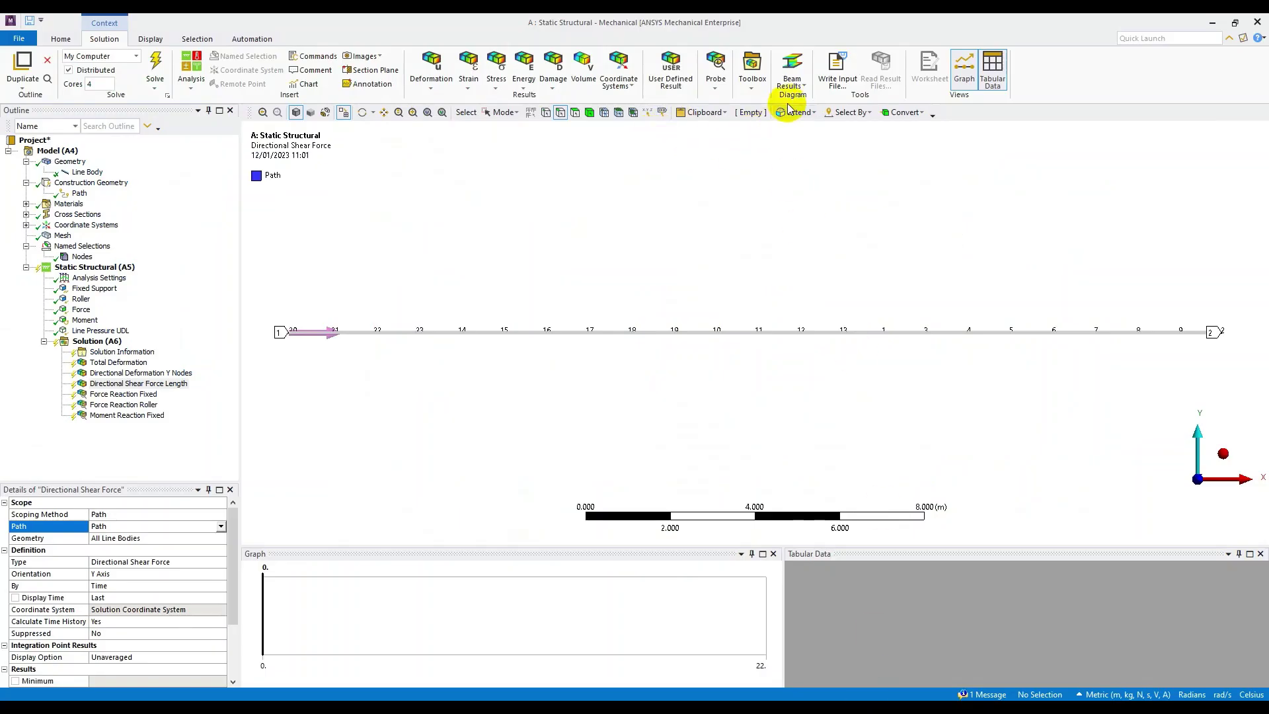
pyautogui.click(792, 76)
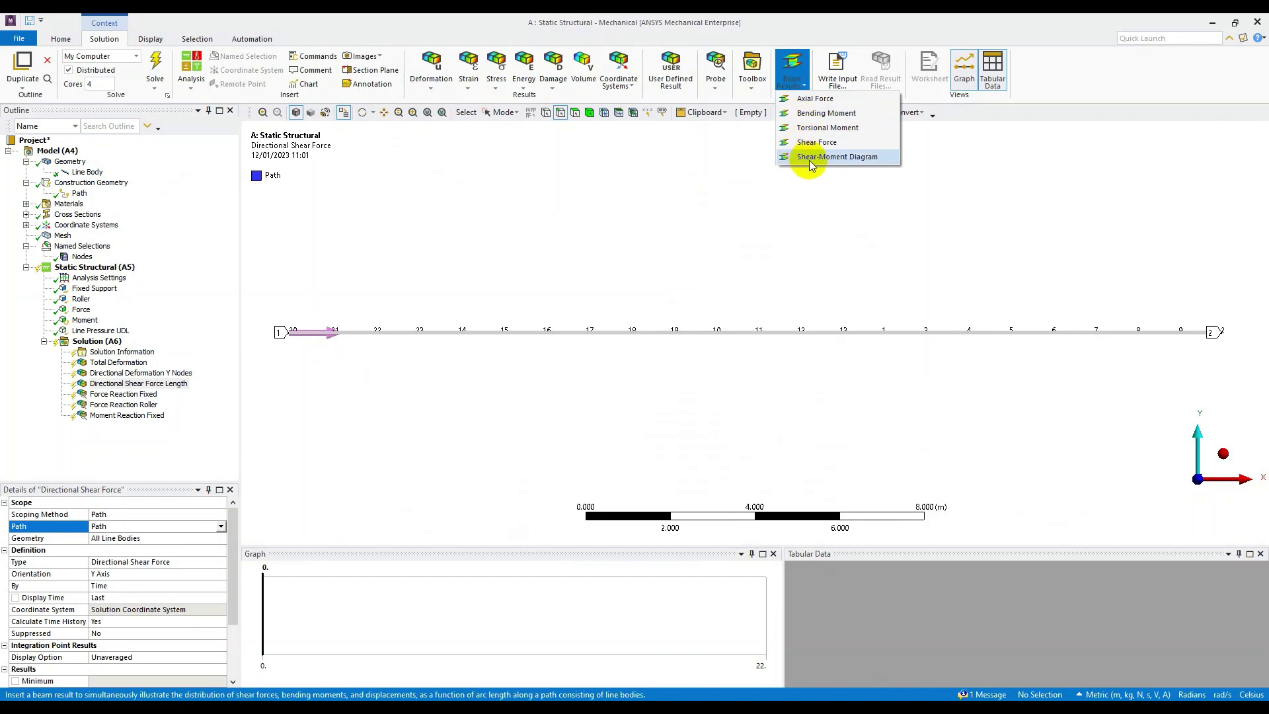
pyautogui.click(819, 113)
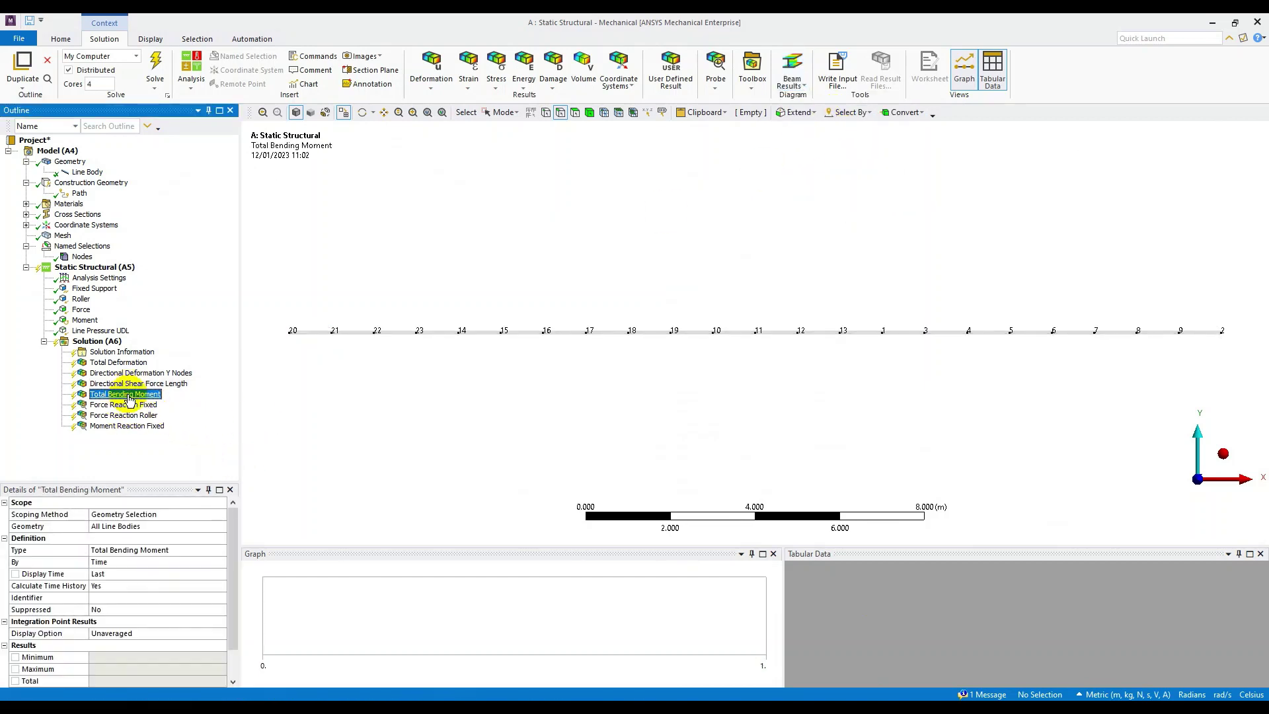
pyautogui.click(158, 549)
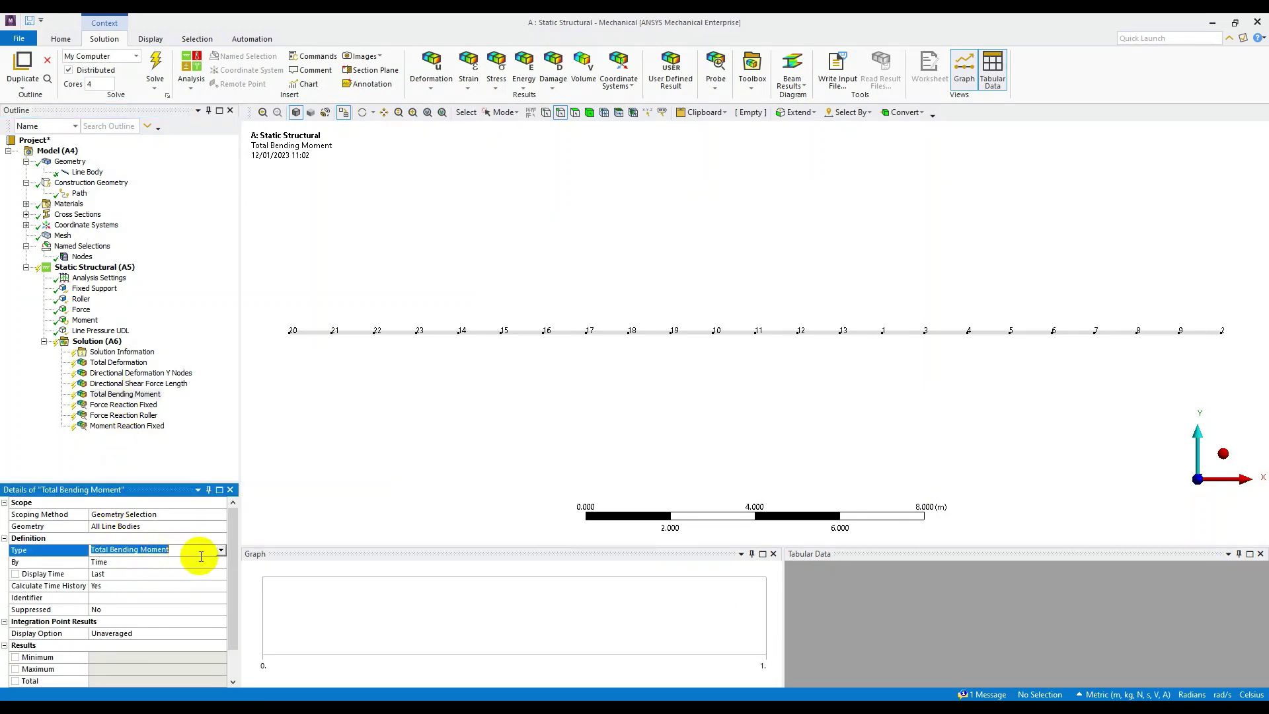
pyautogui.click(223, 550)
pyautogui.click(199, 568)
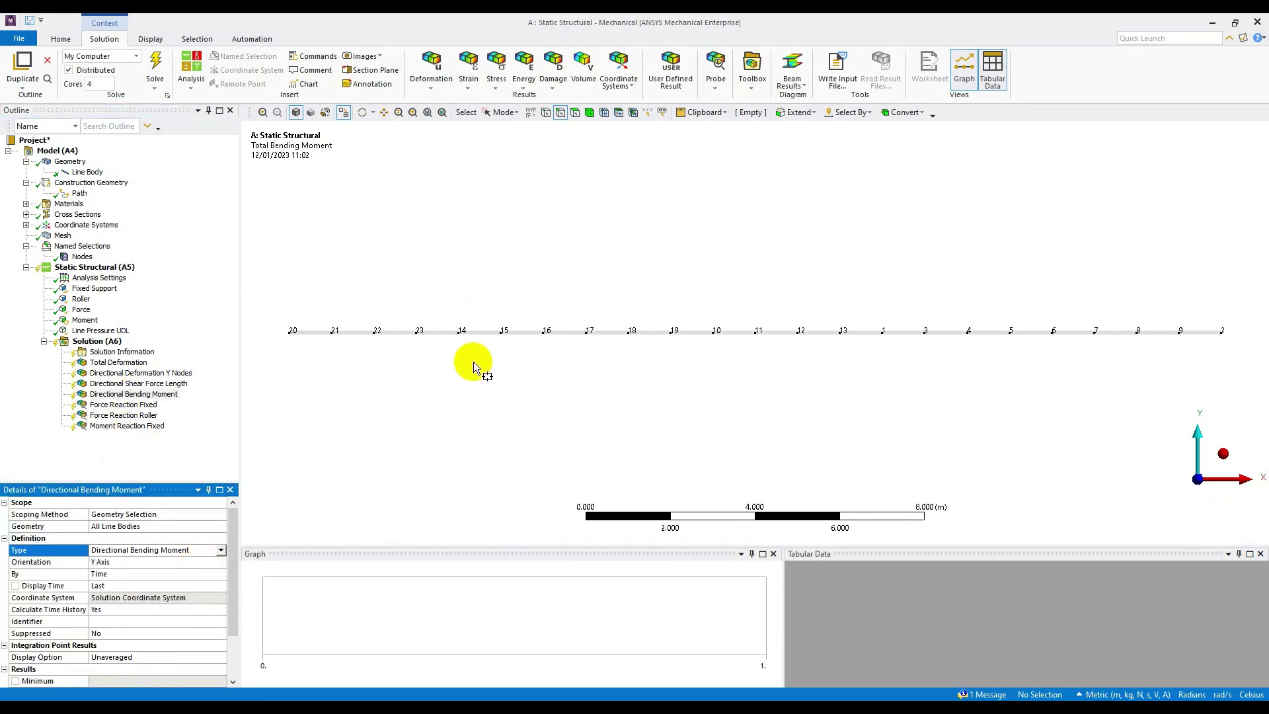
# - Set the bending moment result's orientation to Z Axis and rename it Directional Bending Moment Length
pyautogui.click(155, 563)
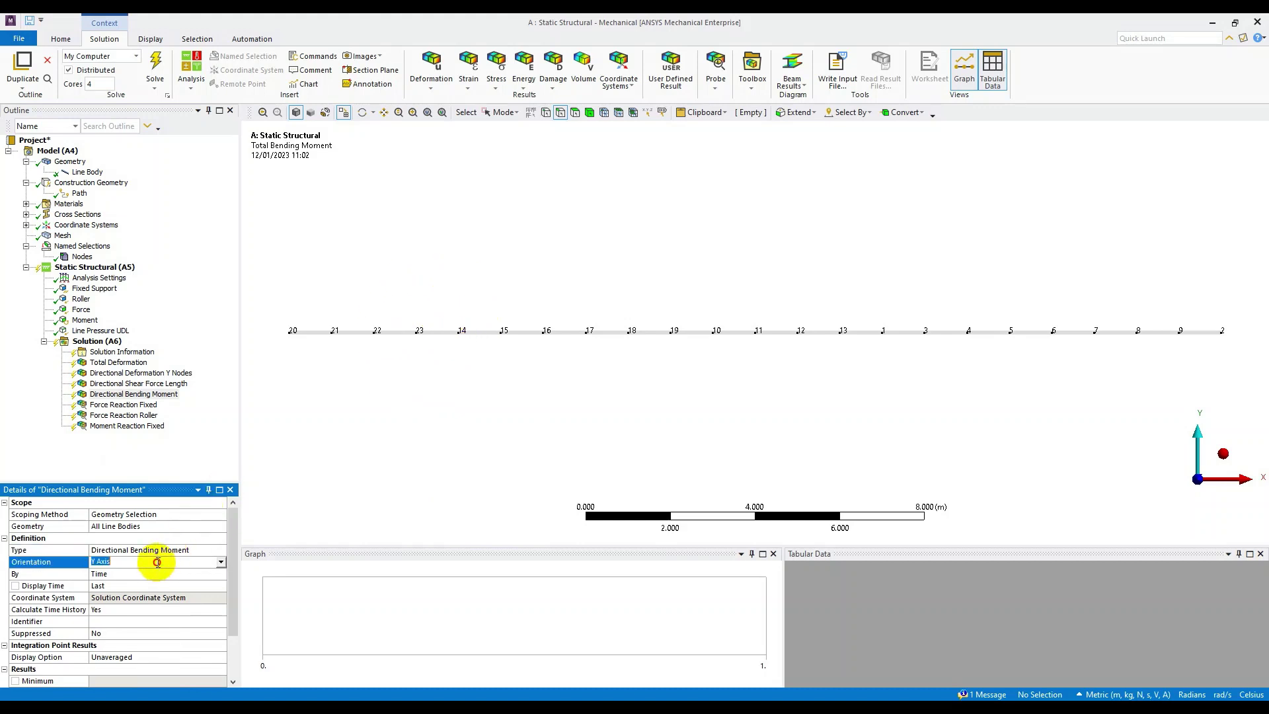
pyautogui.click(222, 561)
pyautogui.click(189, 584)
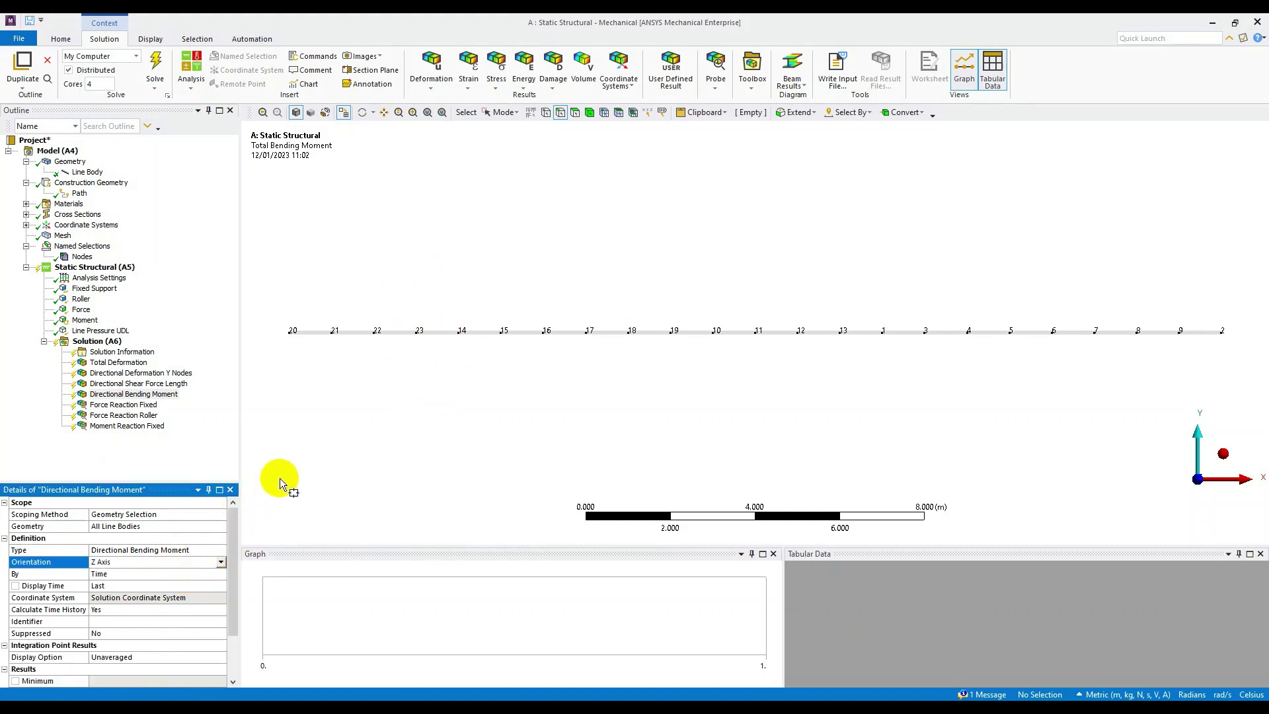
pyautogui.click(155, 396)
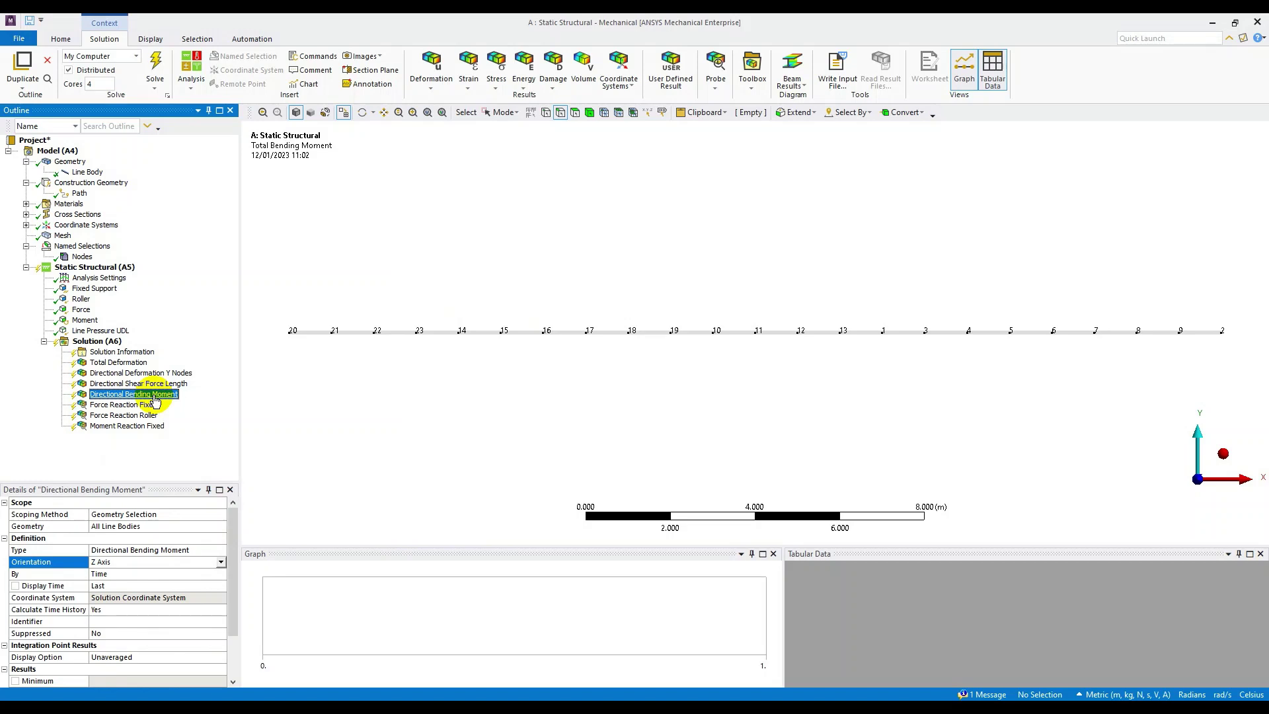
pyautogui.click(155, 396)
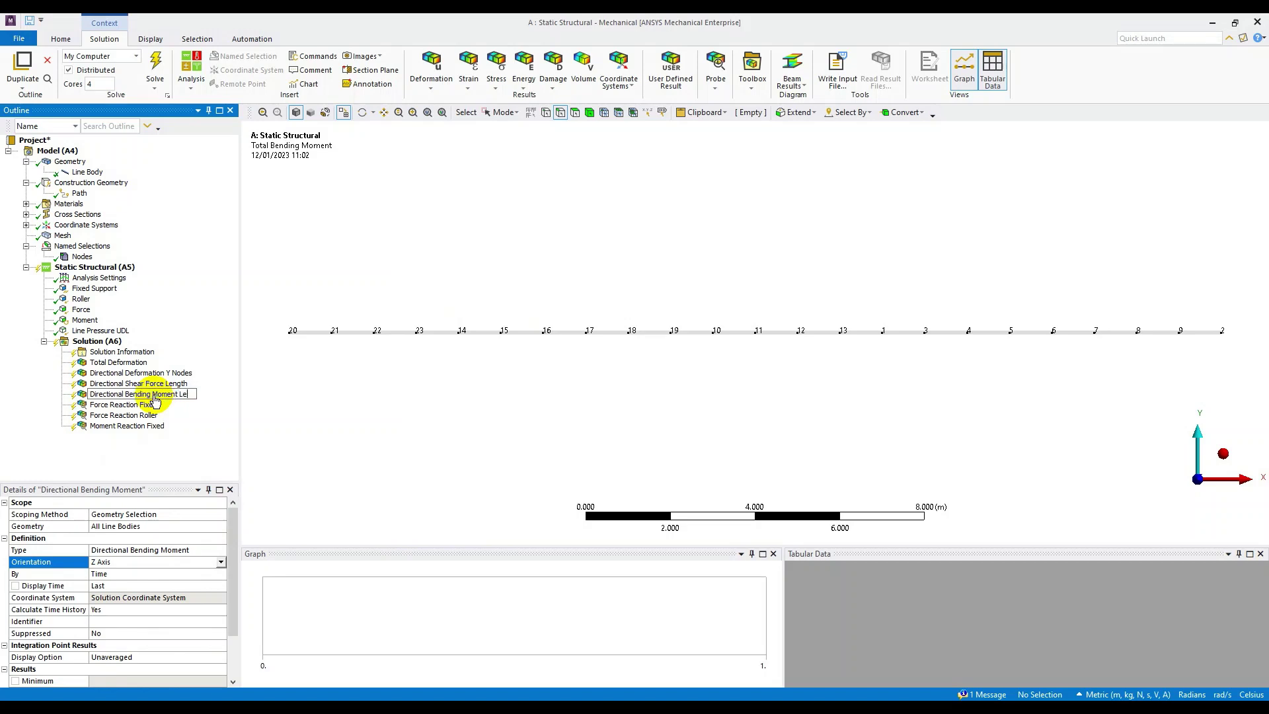
pyautogui.press('Return')
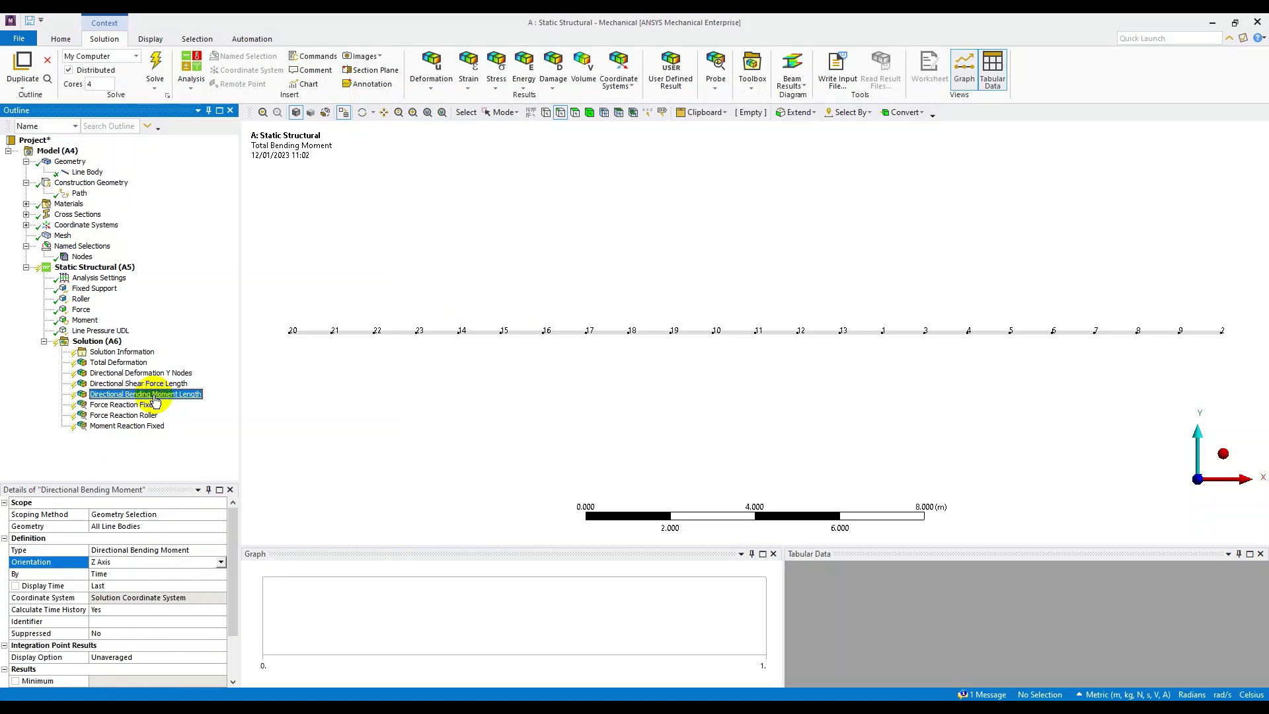
# - Scope Directional Bending Moment Length to the construction geometry path using the Path scoping method
pyautogui.click(163, 514)
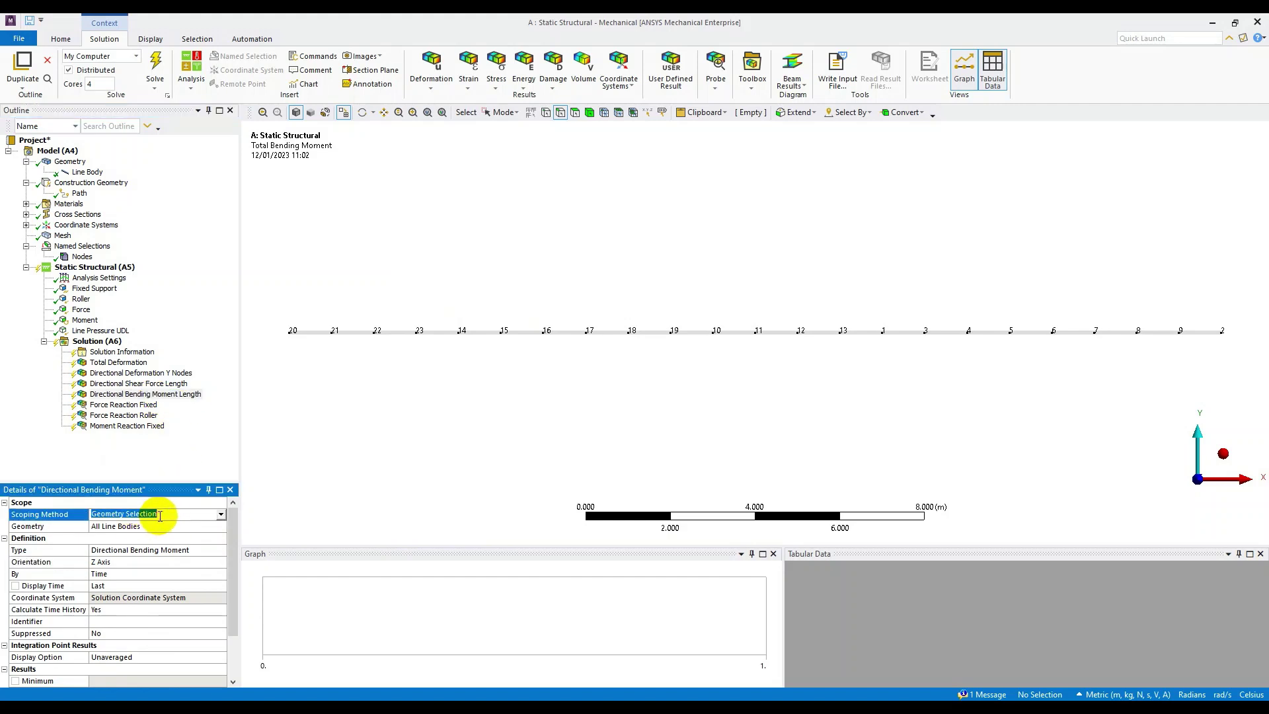
pyautogui.click(219, 515)
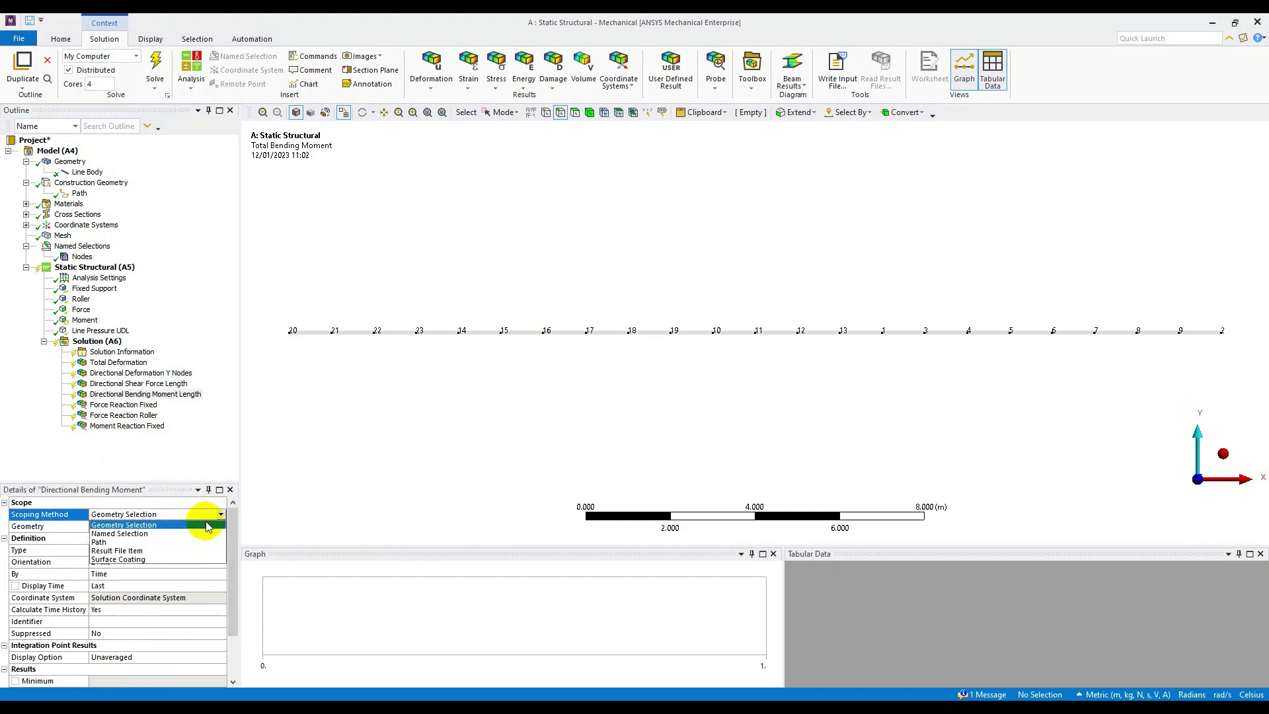
pyautogui.click(189, 542)
pyautogui.click(198, 526)
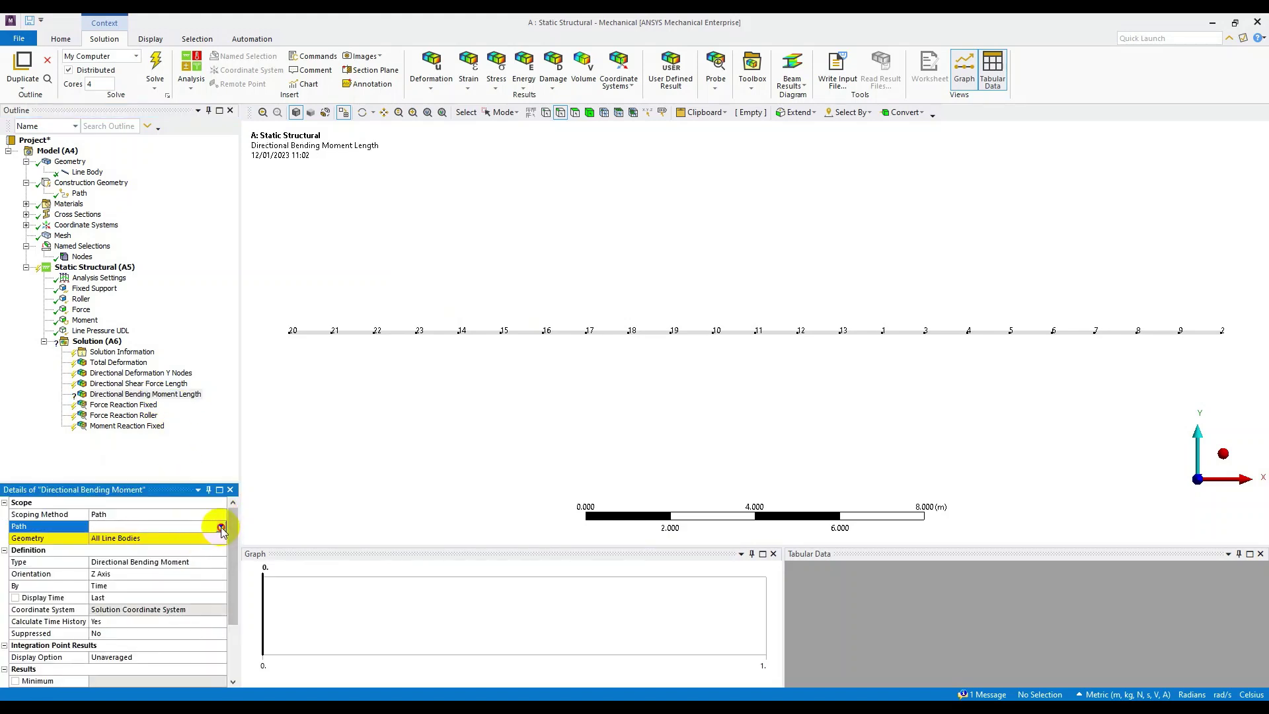
pyautogui.click(220, 526)
pyautogui.click(184, 536)
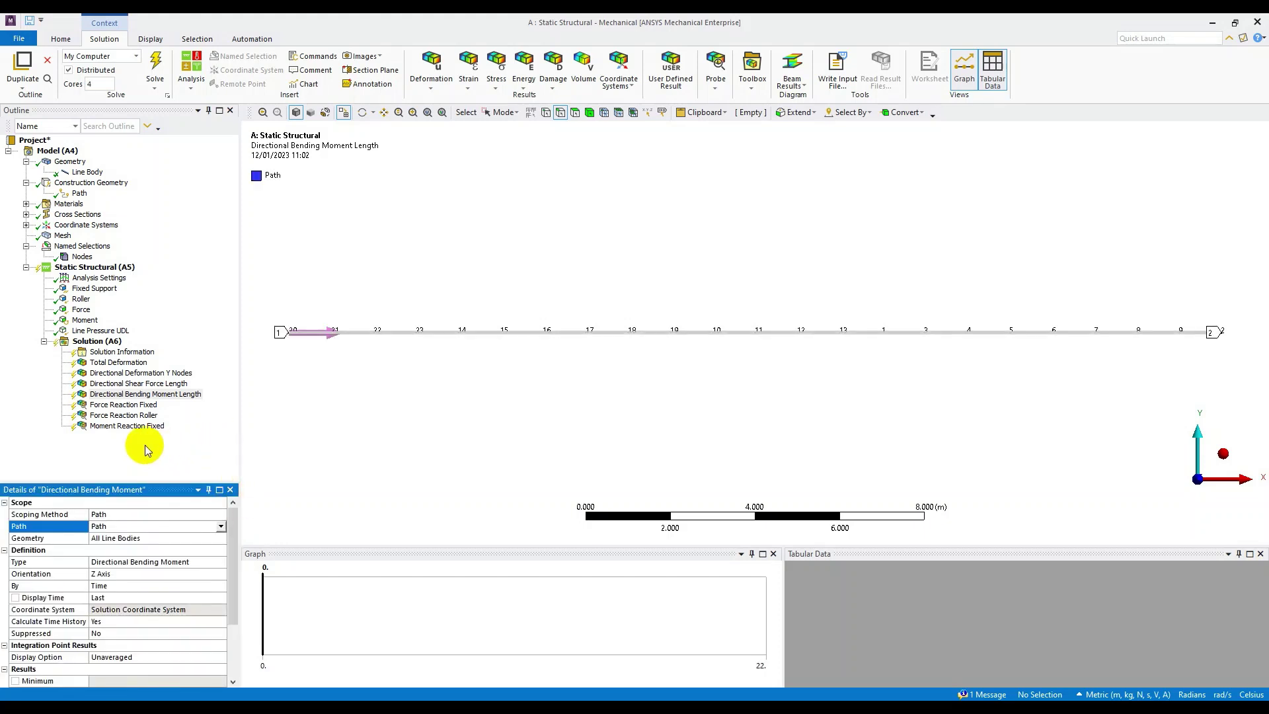
pyautogui.click(153, 395)
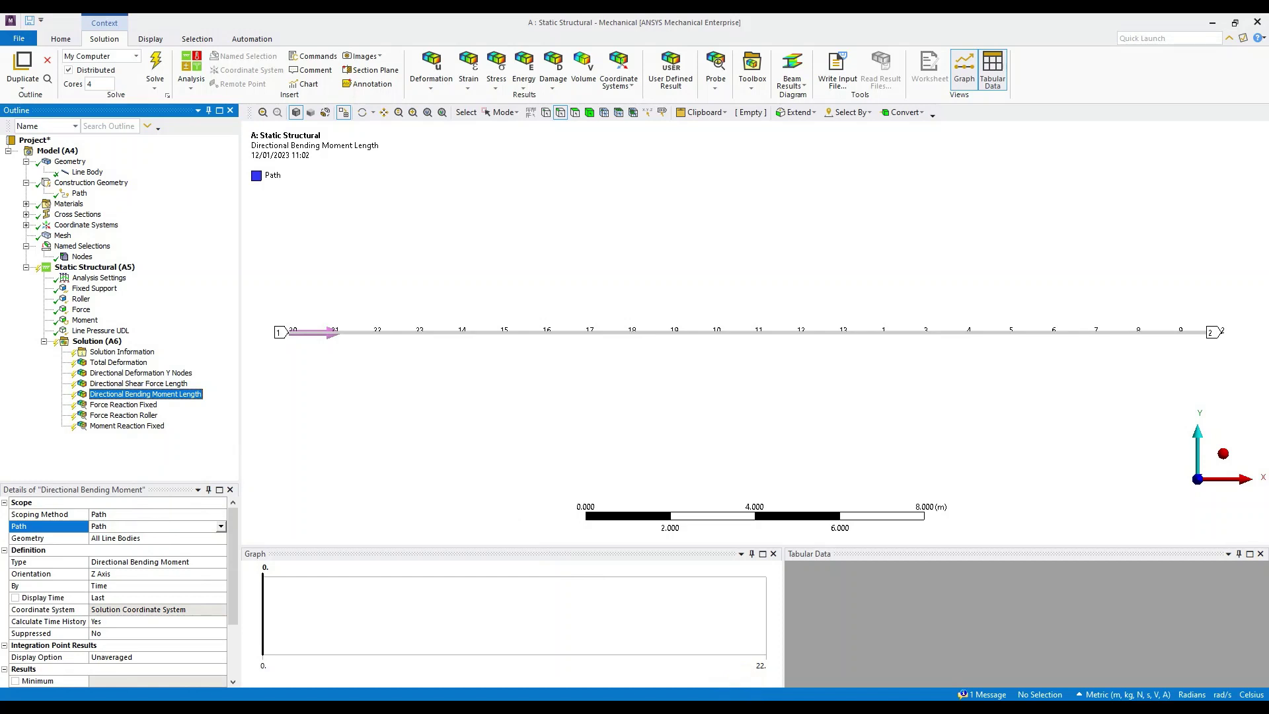
# - Consult the final deformation step on the PowerPoint slide, and add another Directional Deformation result under Solution in Mechanical
pyautogui.click(774, 539)
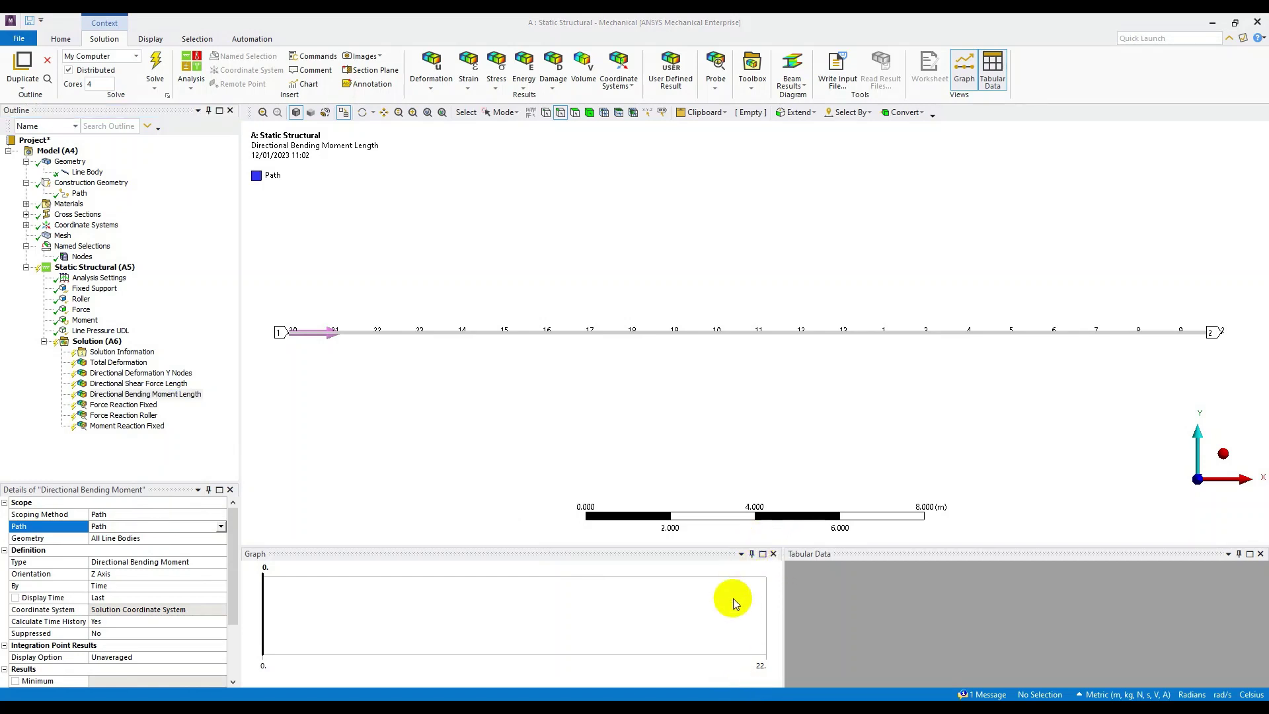
pyautogui.hotkey('alt', 'Tab')
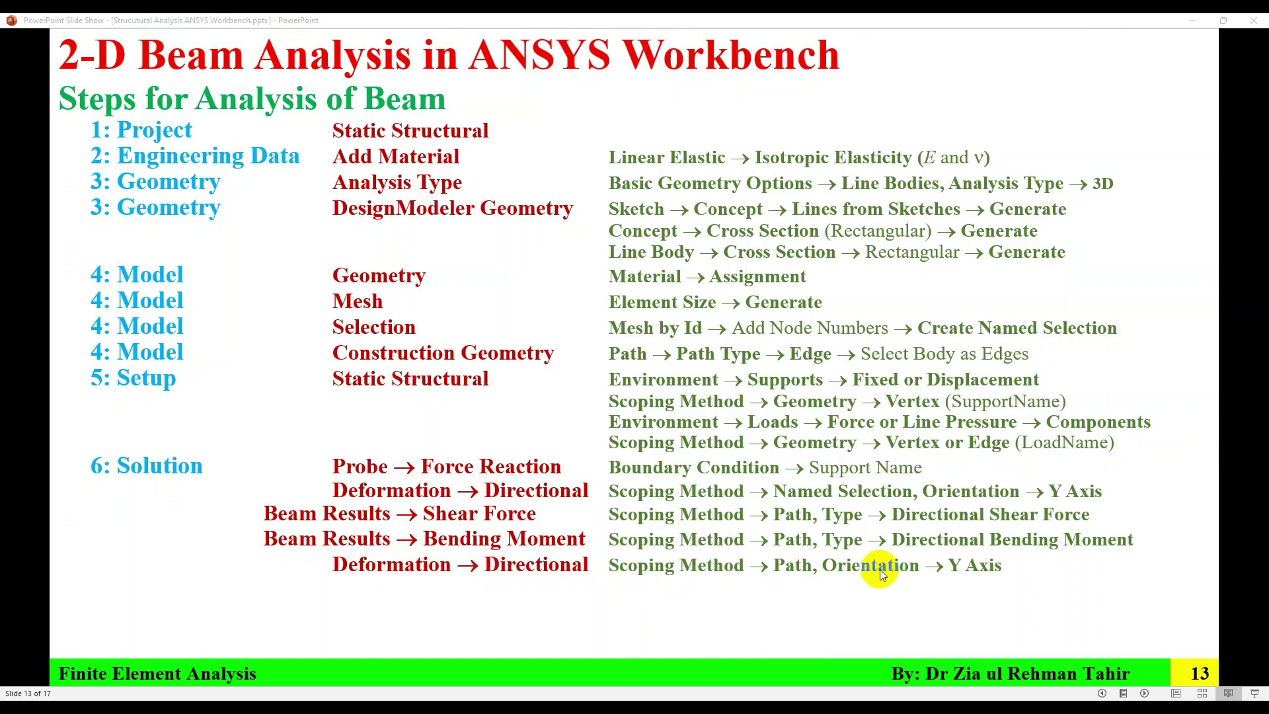
pyautogui.hotkey('alt', 'Tab')
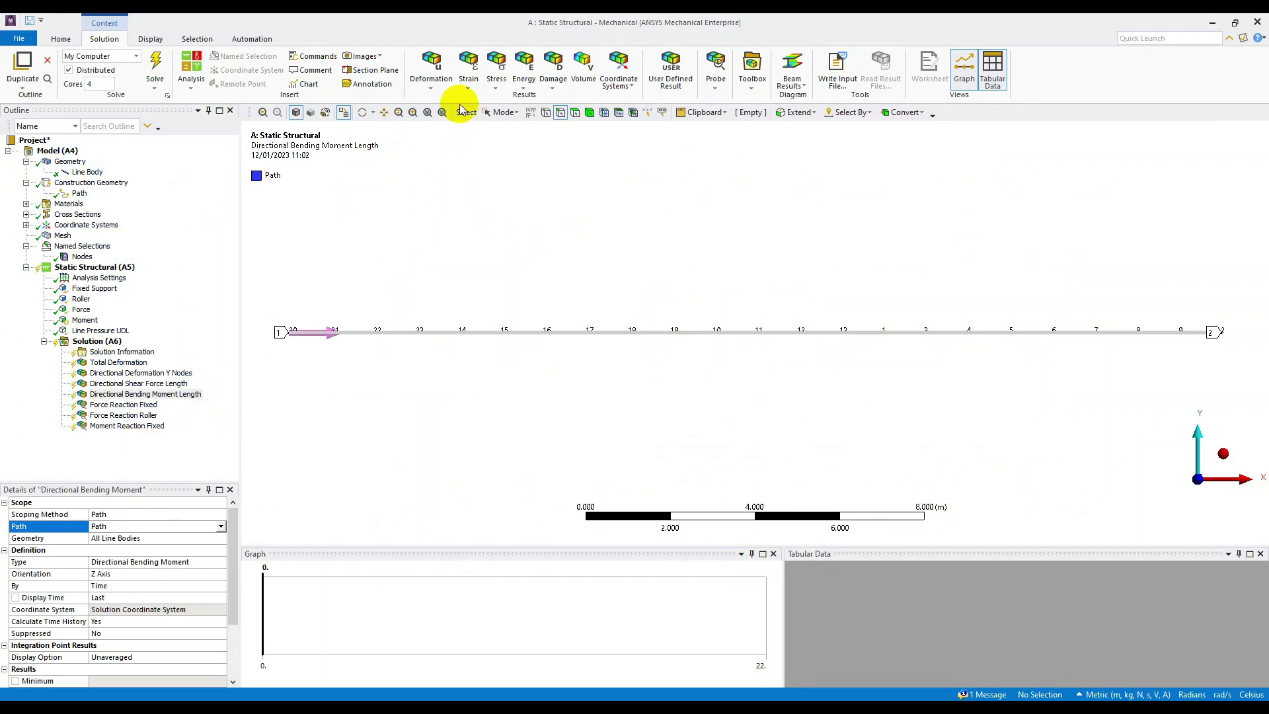
pyautogui.click(437, 86)
pyautogui.click(444, 114)
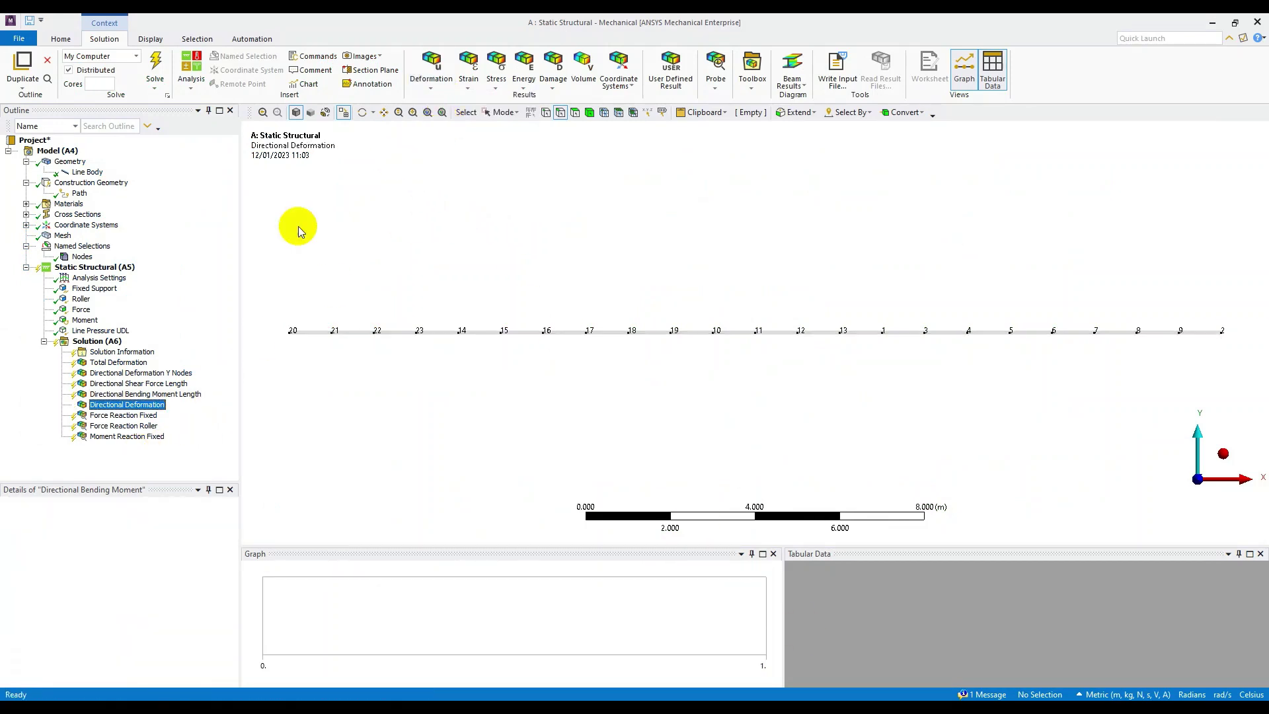
# - Rename the new Directional Deformation result as Directional Deformation Y Length
pyautogui.click(136, 409)
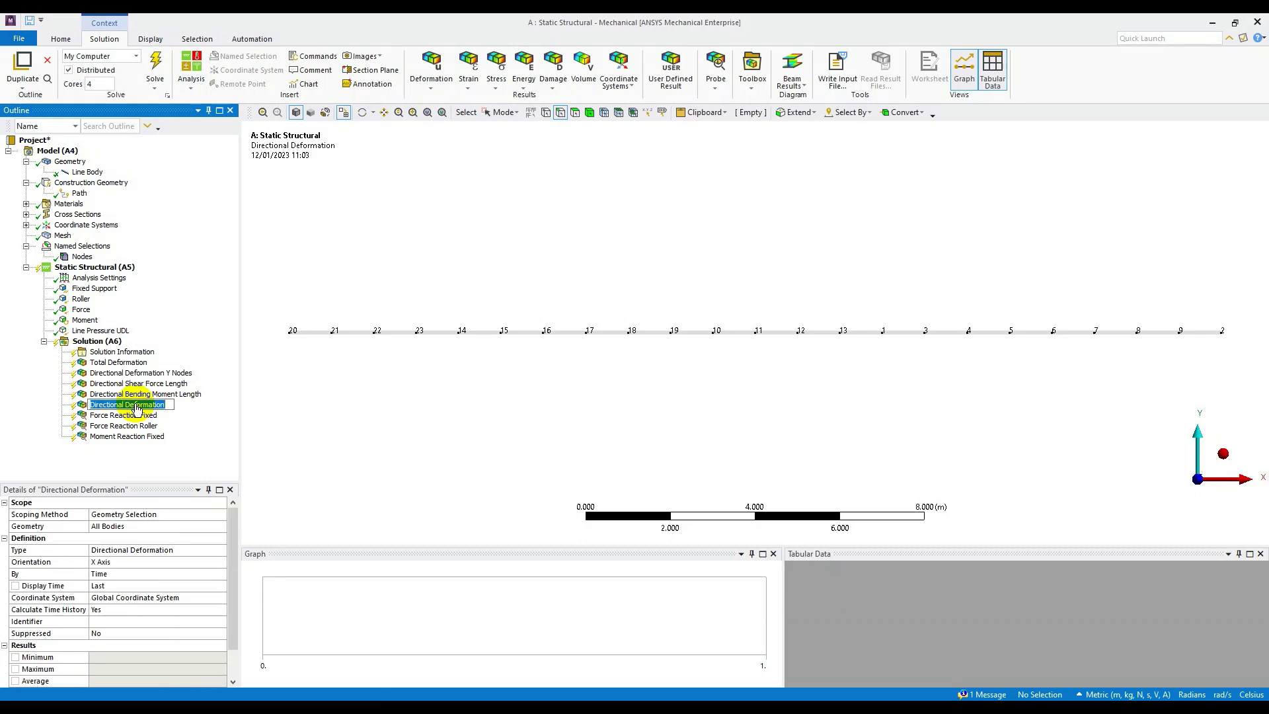
pyautogui.click(137, 409)
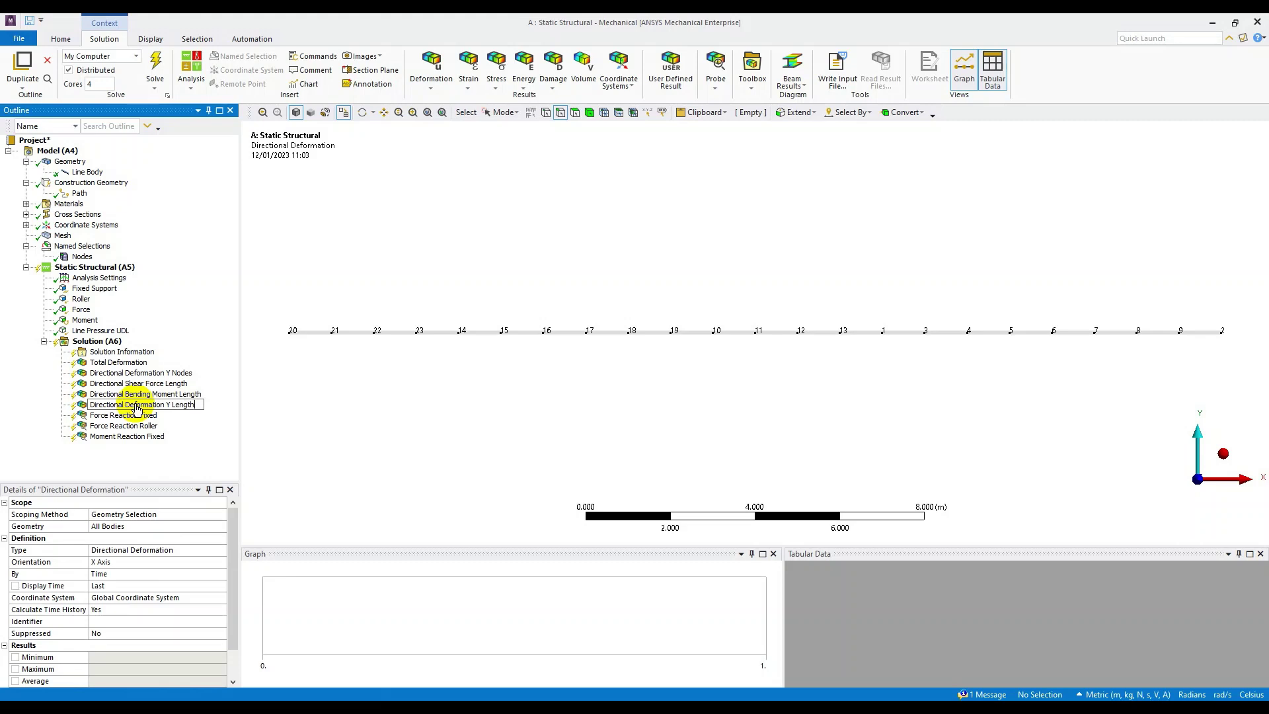
pyautogui.click(128, 406)
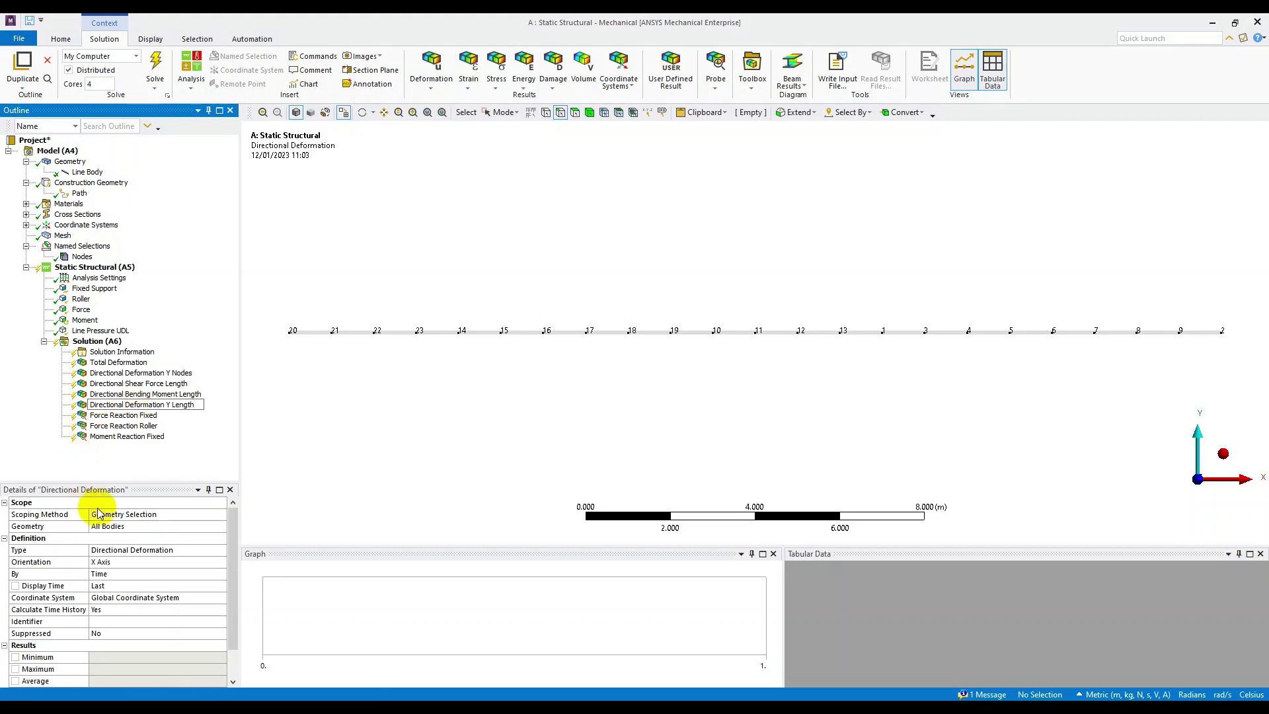
# - Scope Directional Deformation Y Length to the construction geometry path with the Path scoping method
pyautogui.click(129, 514)
pyautogui.click(221, 515)
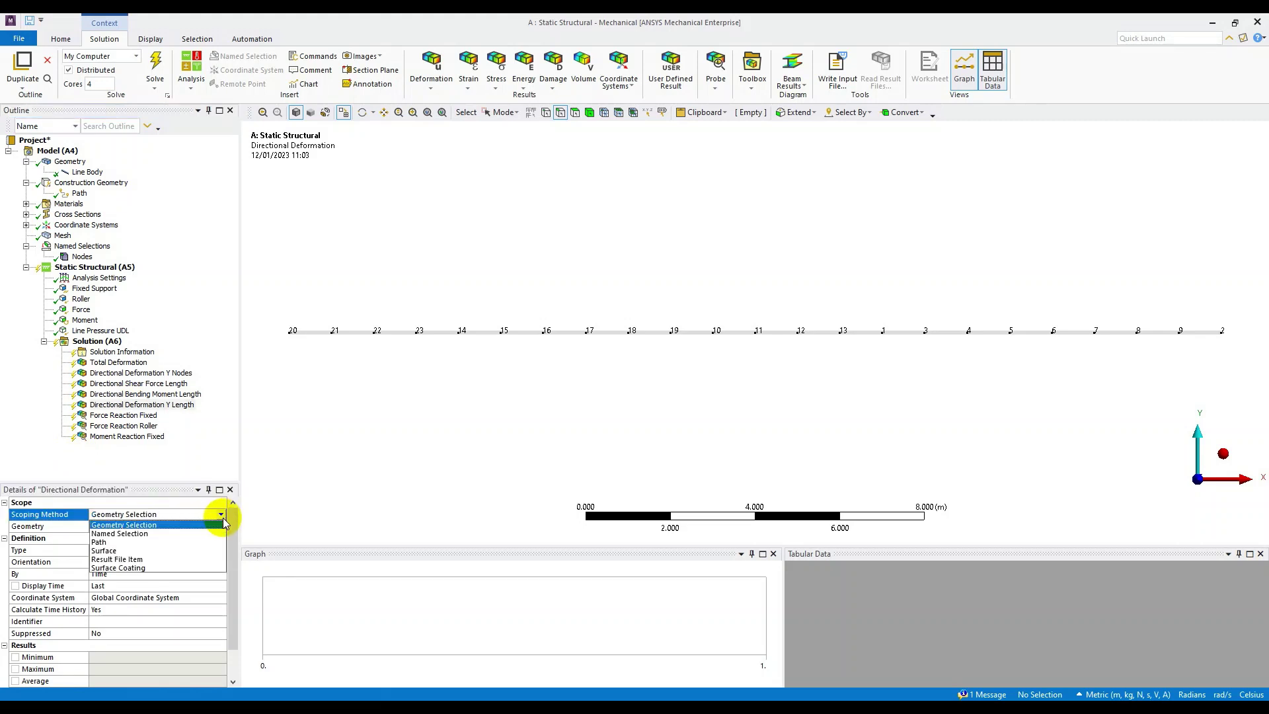
pyautogui.click(187, 542)
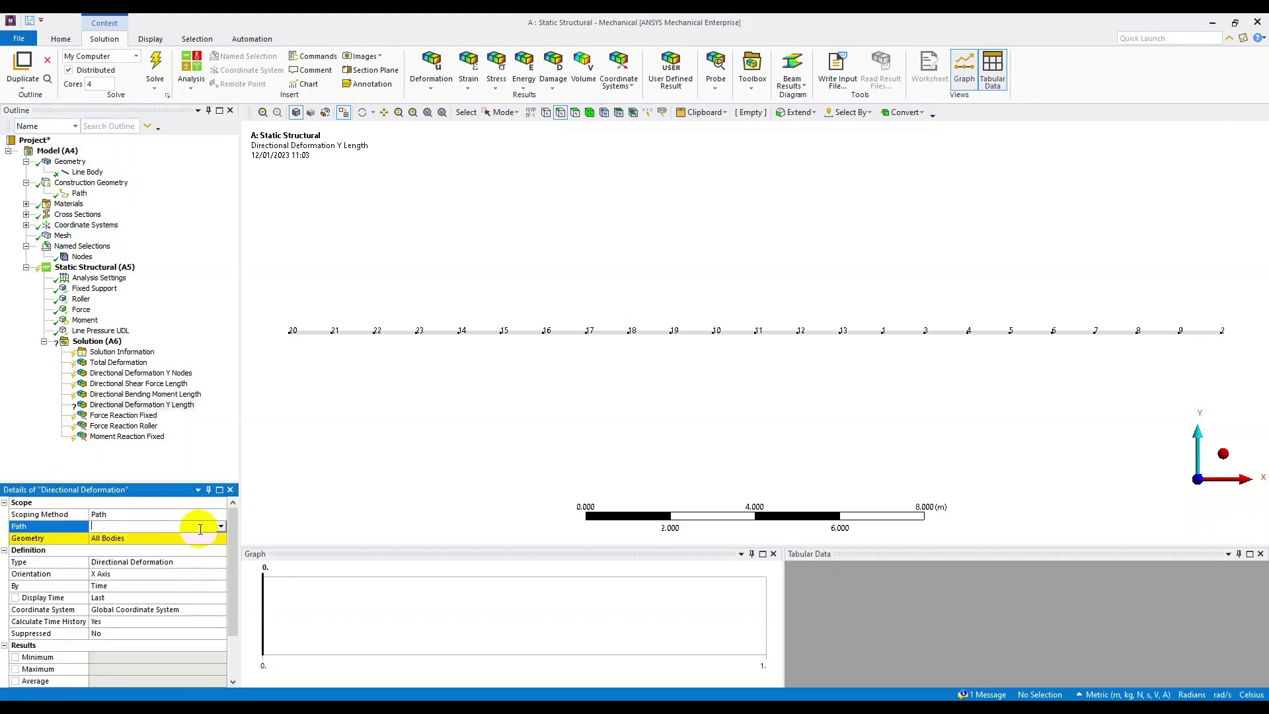
pyautogui.click(219, 526)
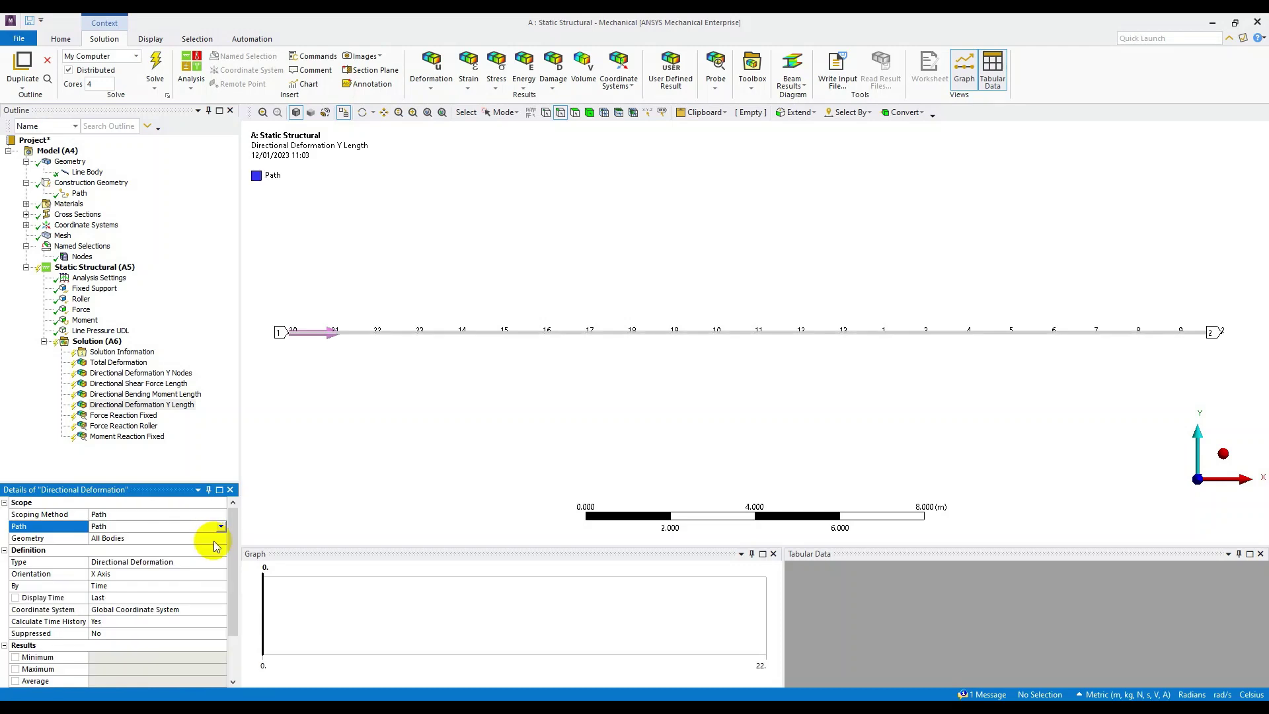
# - Set the orientation of Directional Deformation Y Length to Y Axis, and switch to the analysis steps slide in PowerPoint
pyautogui.click(135, 573)
pyautogui.click(220, 574)
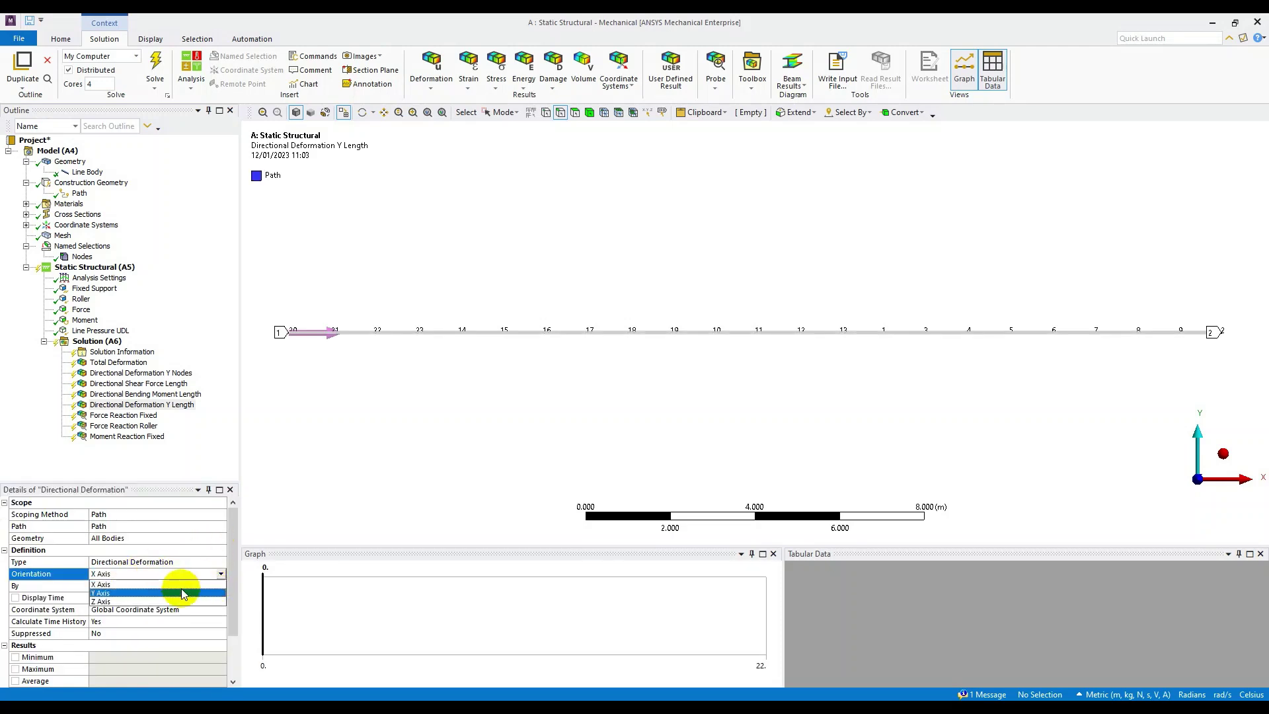
pyautogui.click(176, 589)
pyautogui.click(175, 405)
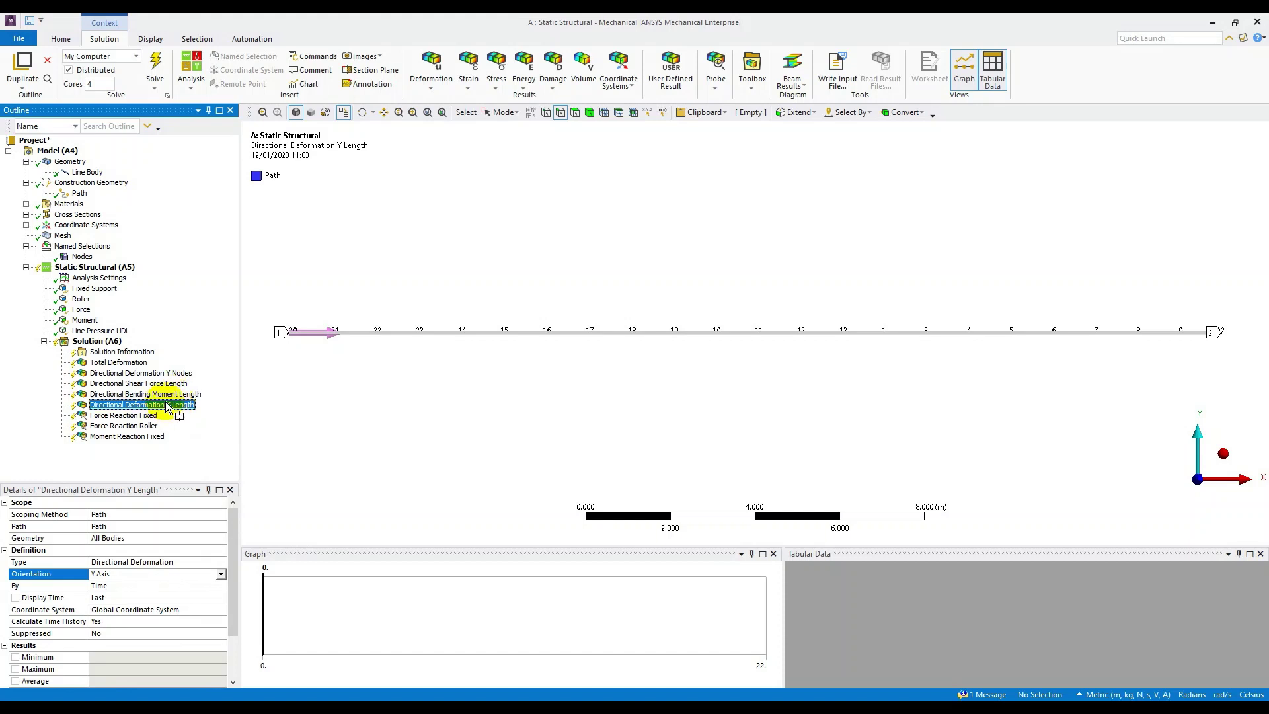
pyautogui.hotkey('alt', 'Tab')
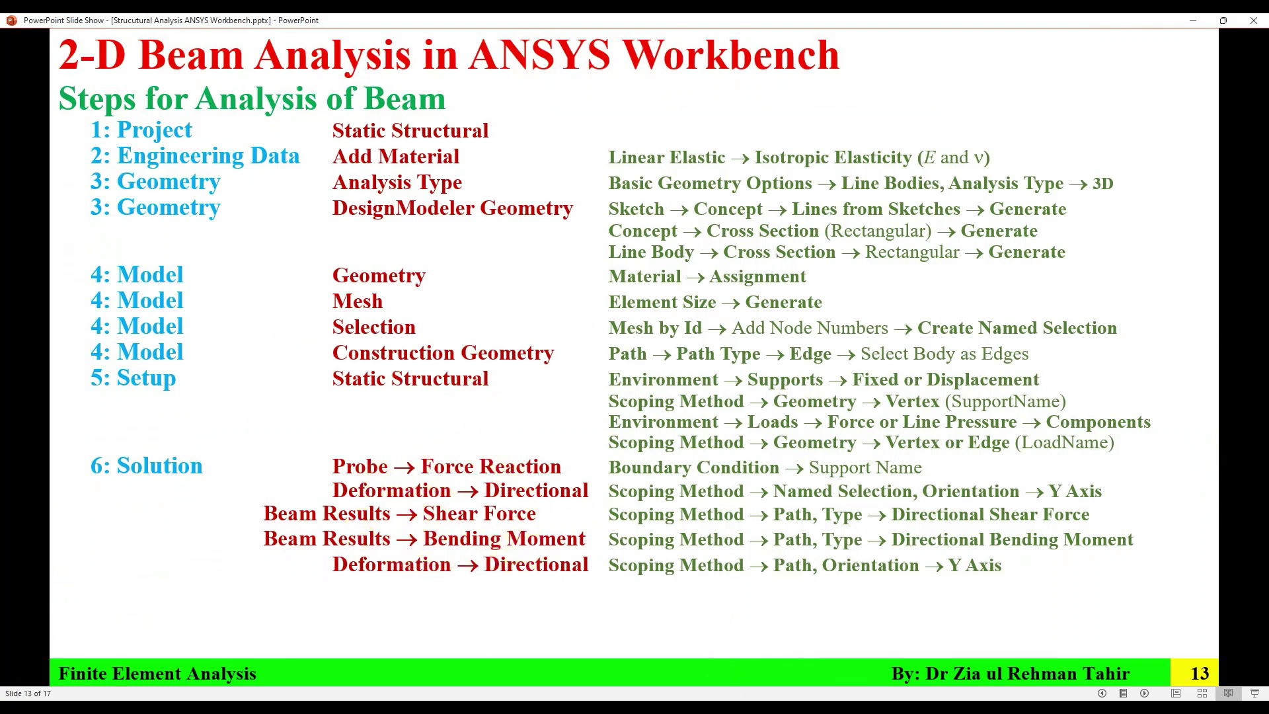
# - Consult the Solve step on the PowerPoint slide, and solve the static structural analysis from Solution (A6) in Mechanical
pyautogui.click(255, 615)
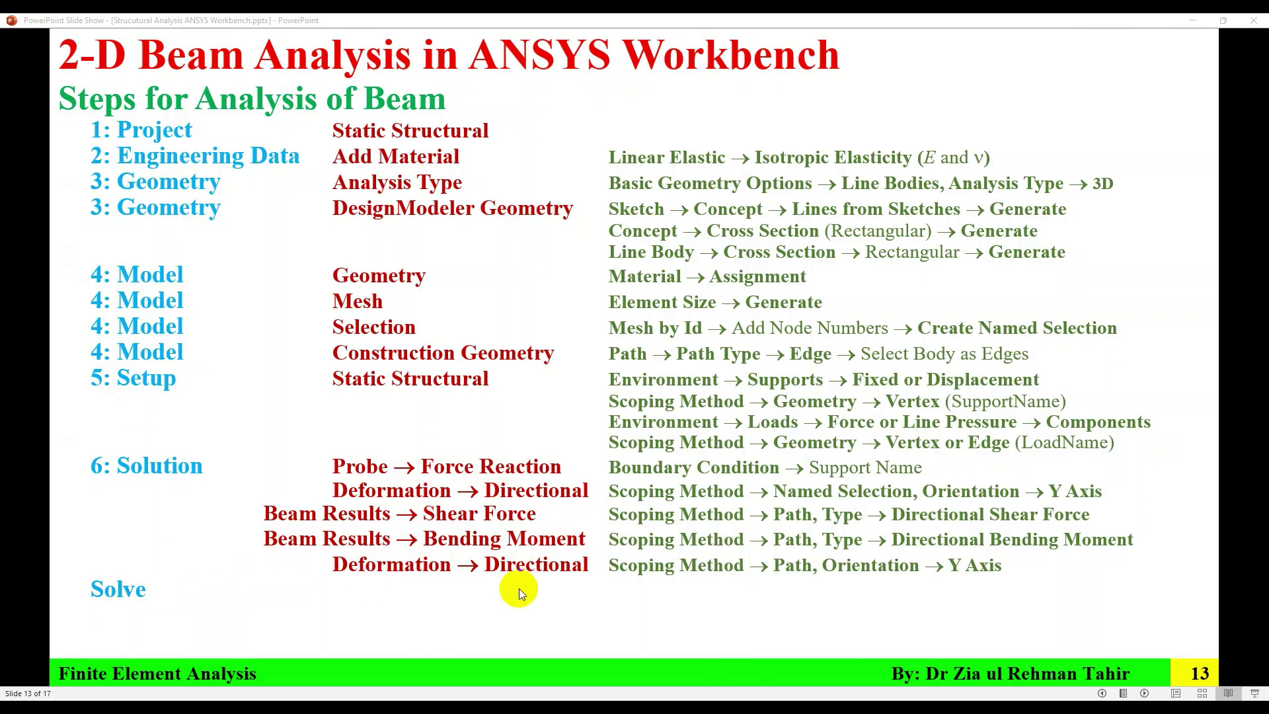
pyautogui.hotkey('alt', 'Tab')
pyautogui.click(98, 341)
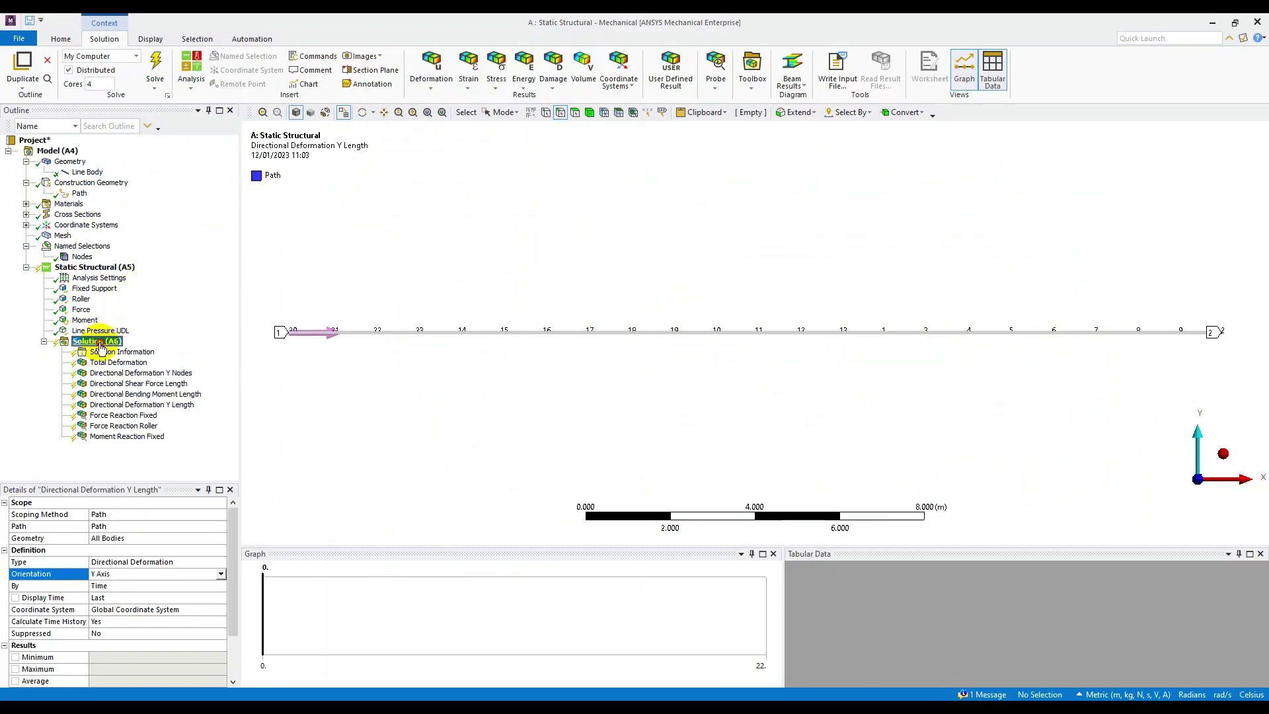
pyautogui.click(158, 66)
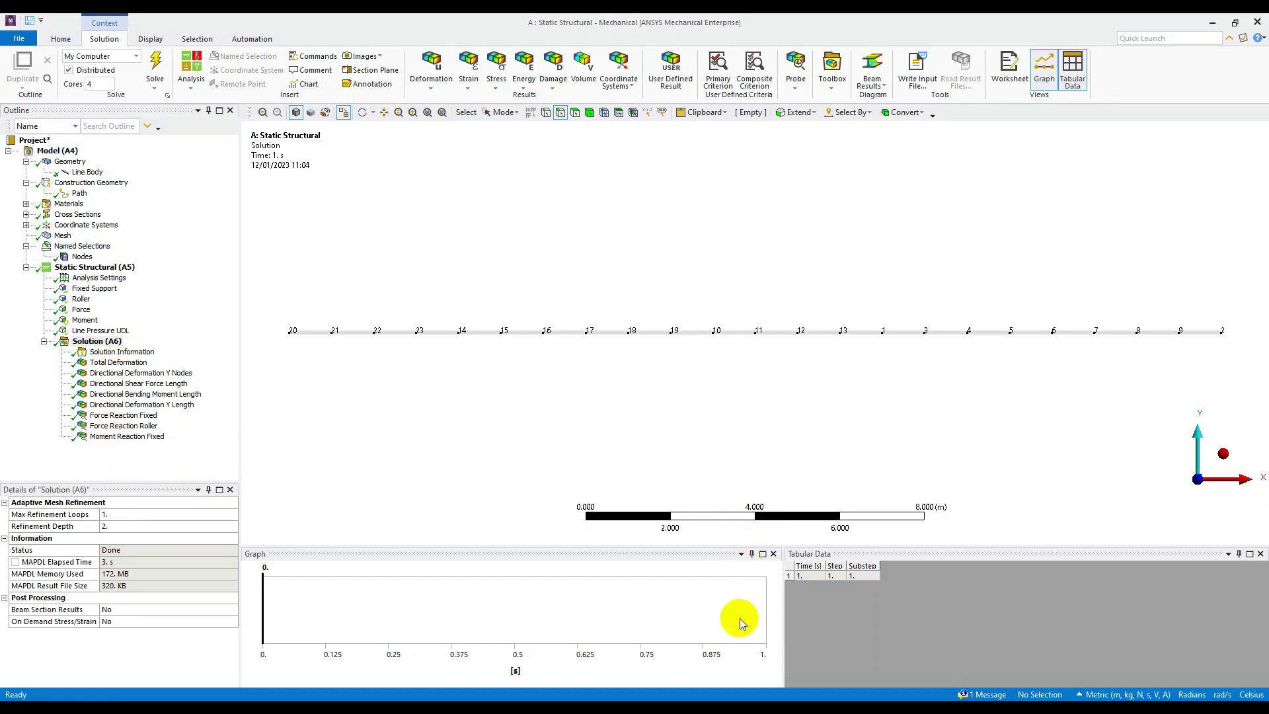
pyautogui.click(786, 539)
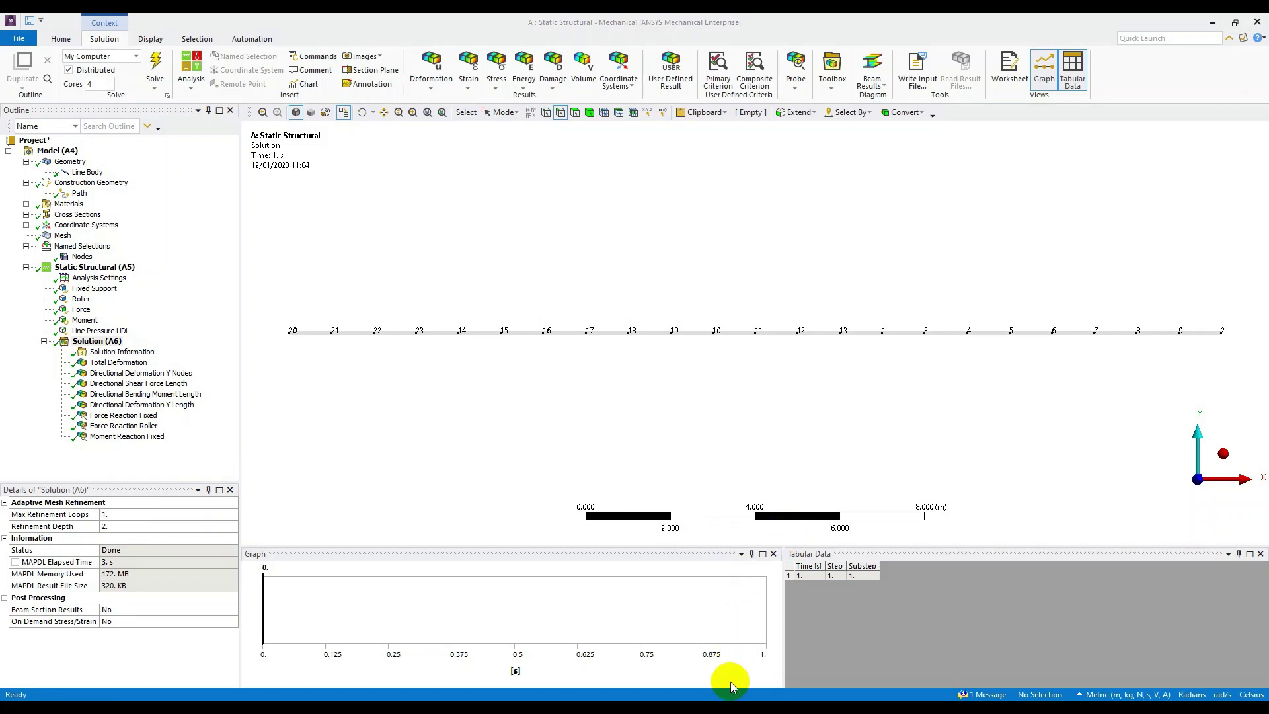
# - Read the list of required results on the PowerPoint analysis steps slide, and return to Mechanical
pyautogui.hotkey('alt', 'Tab')
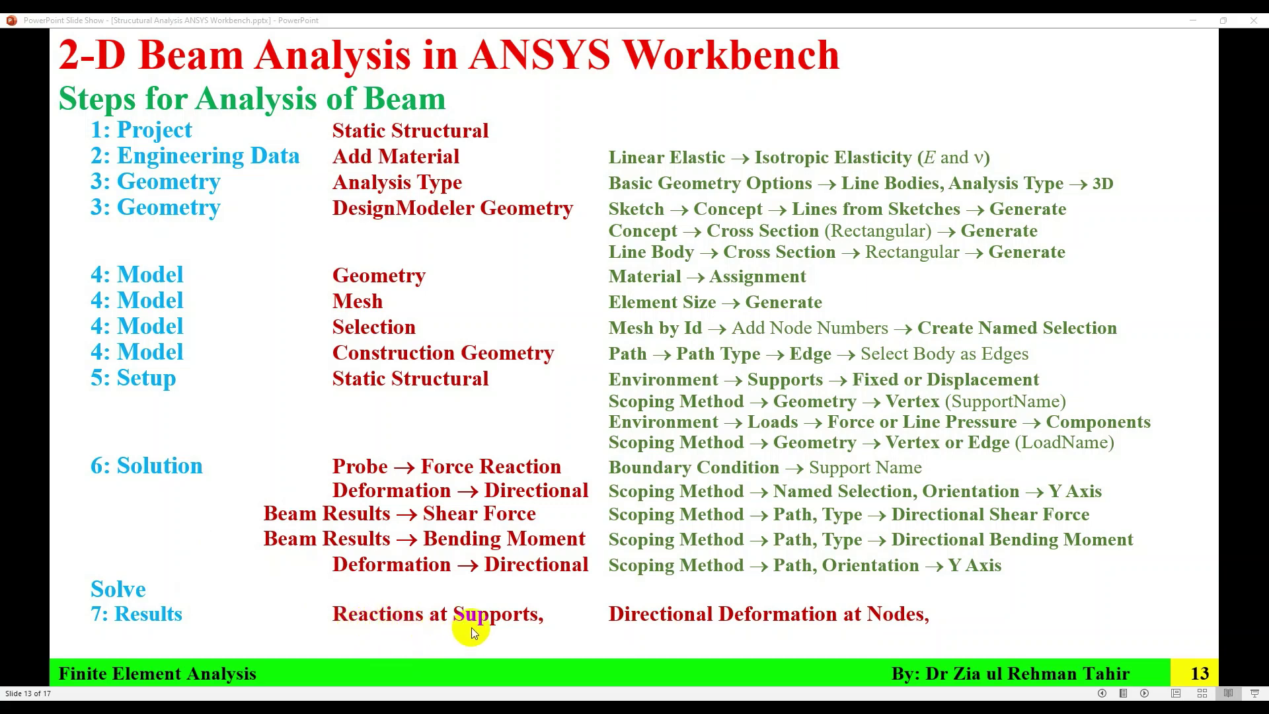
pyautogui.press('Right')
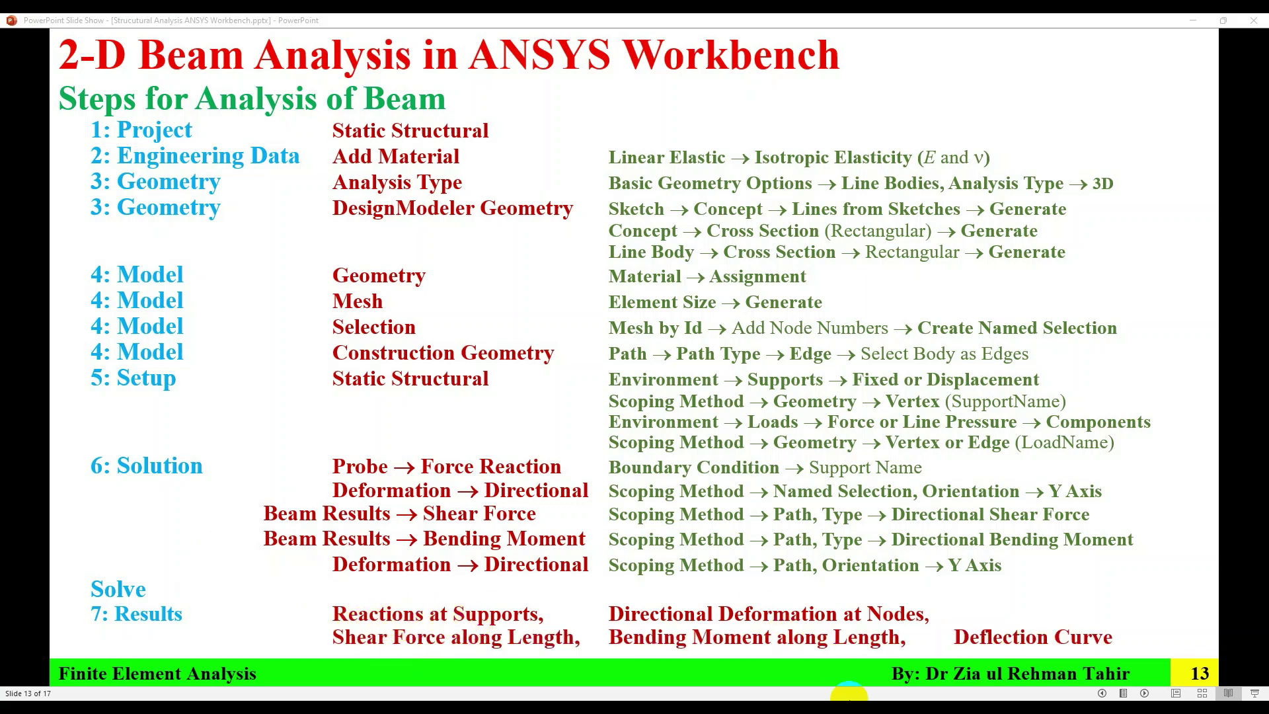
pyautogui.hotkey('alt', 'Tab')
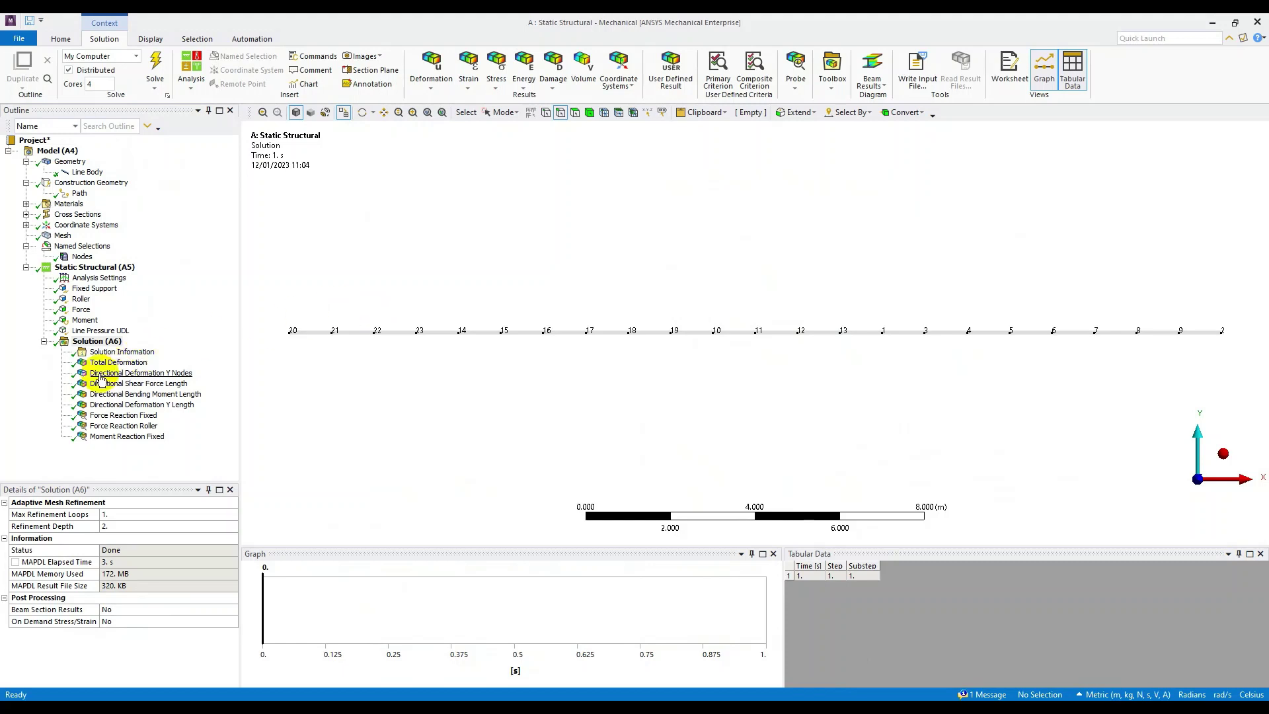
# - Examine the Force Reaction Fixed, Force Reaction Roller and Moment Reaction Fixed results on the beam and in the tabular data
pyautogui.click(126, 418)
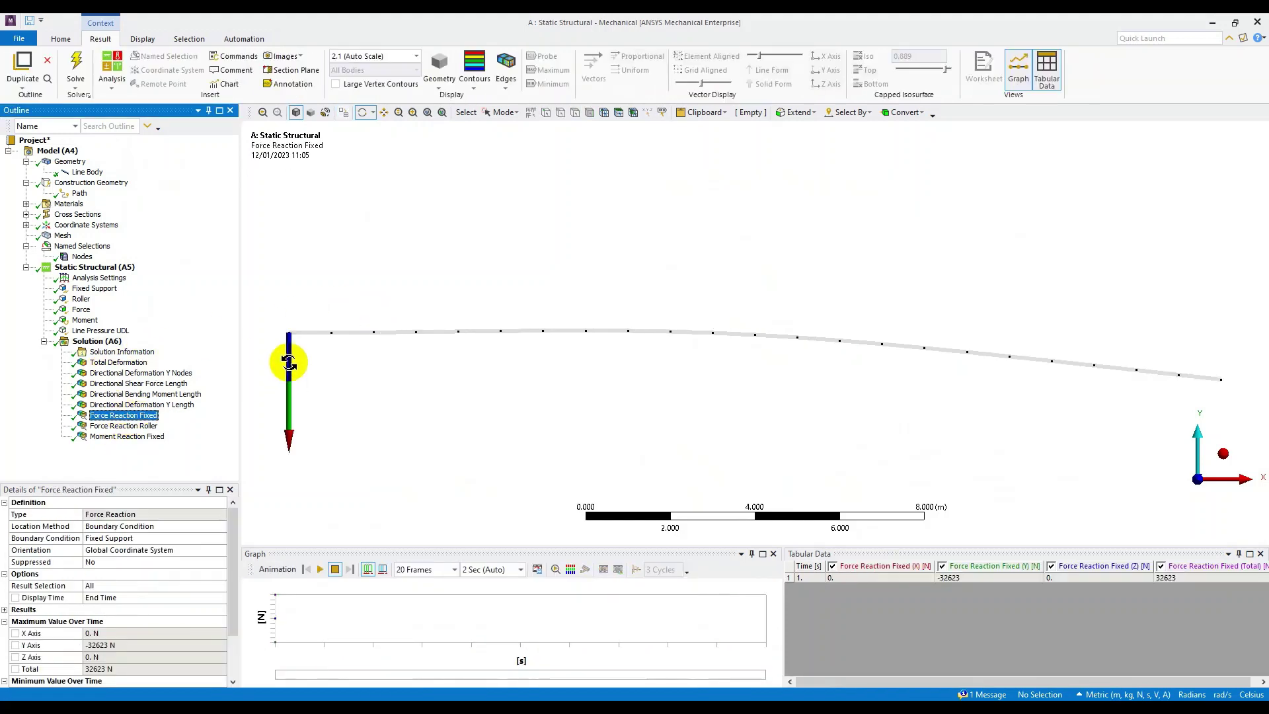
pyautogui.click(136, 427)
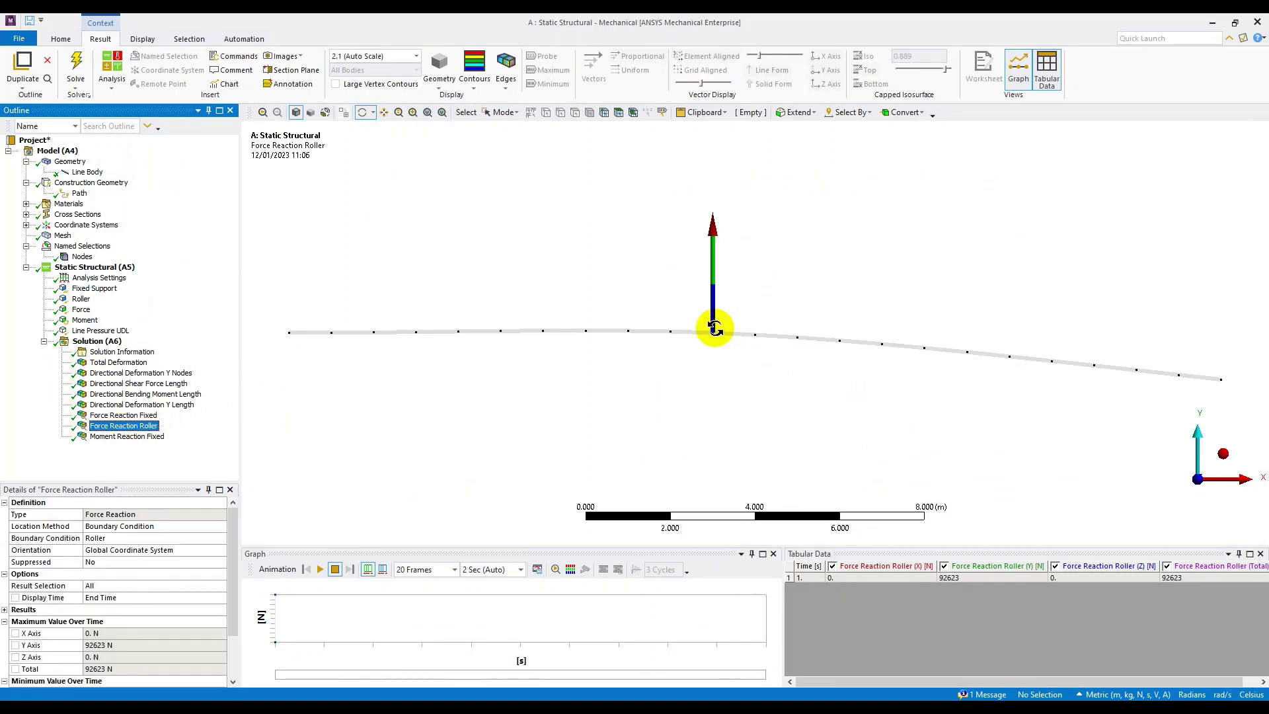
pyautogui.click(128, 439)
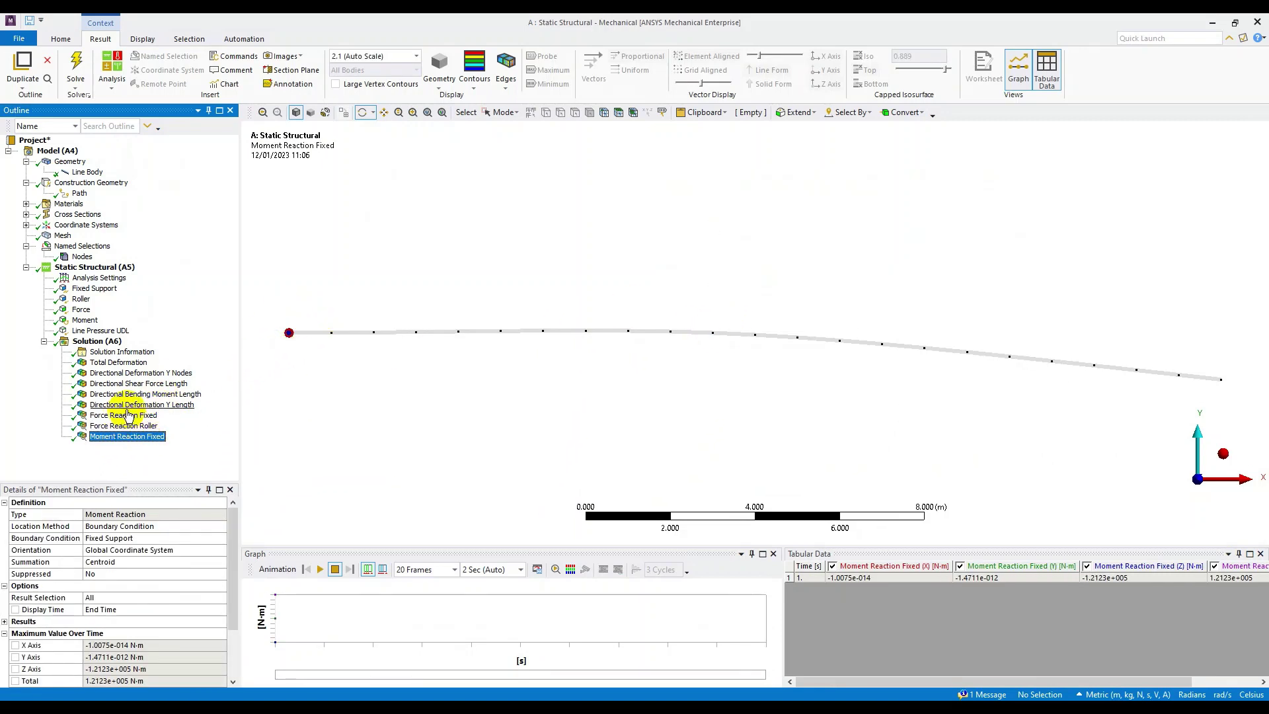
pyautogui.click(129, 416)
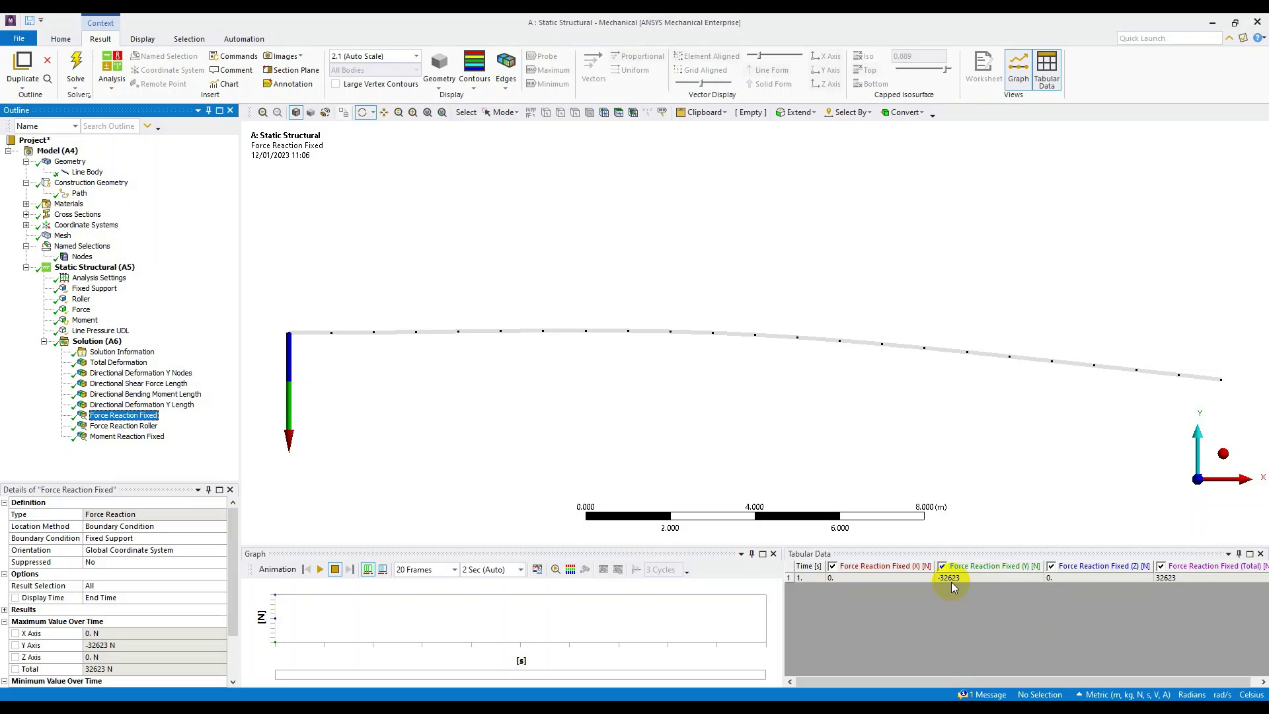
pyautogui.click(139, 426)
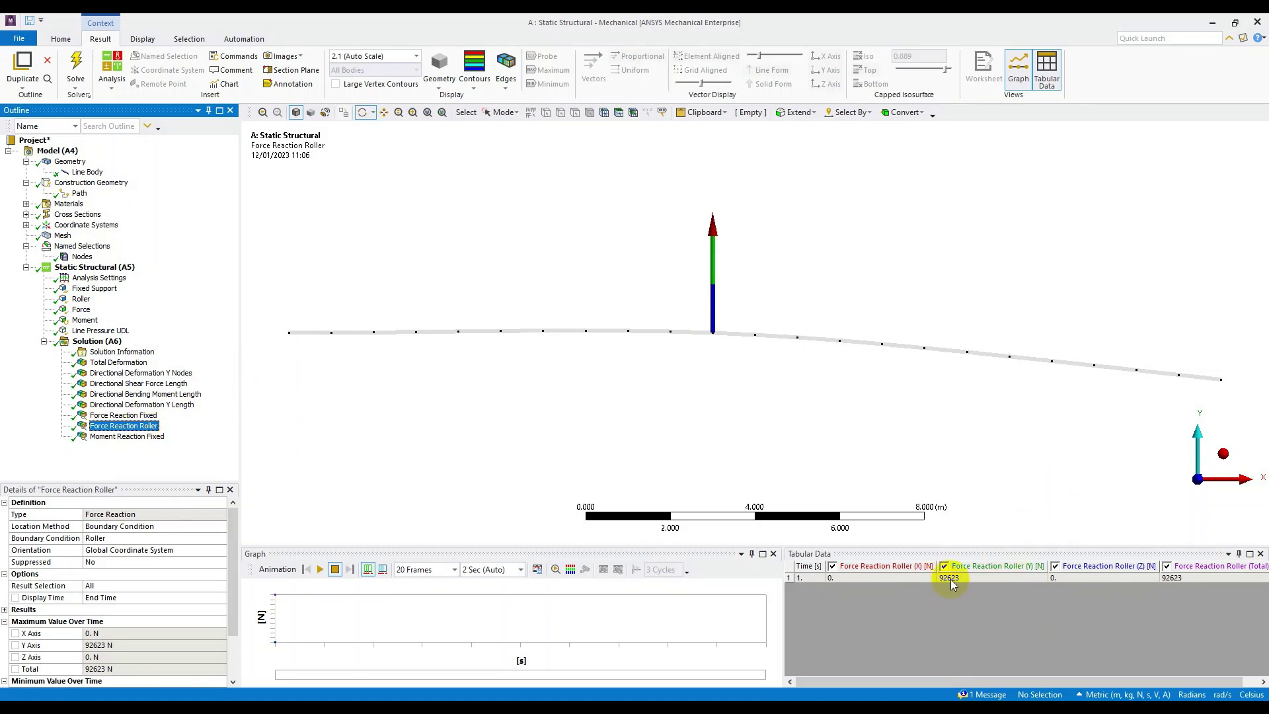
pyautogui.click(129, 436)
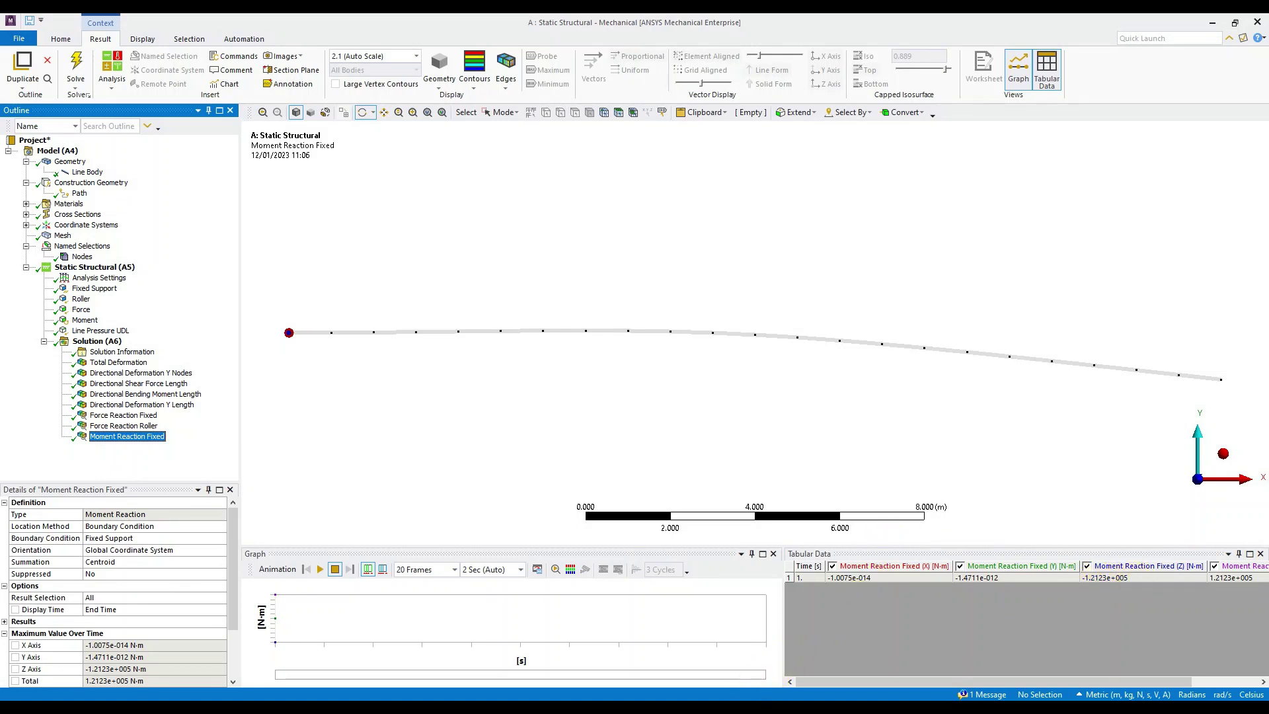
# - Switch to the textbook PDF in Acrobat Reader and find the nodal displacements and members actions for Problem 3.1
pyautogui.click(750, 699)
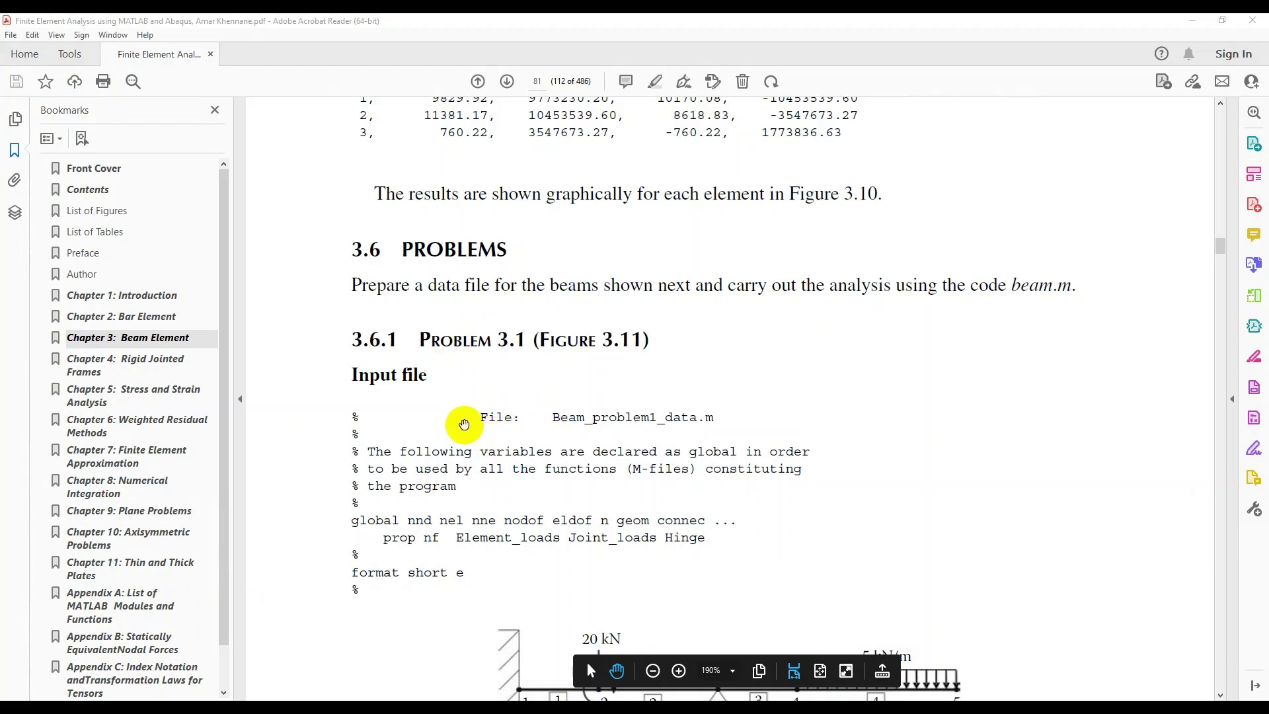
pyautogui.scroll(-3, 463, 415)
pyautogui.scroll(-20, 465, 421)
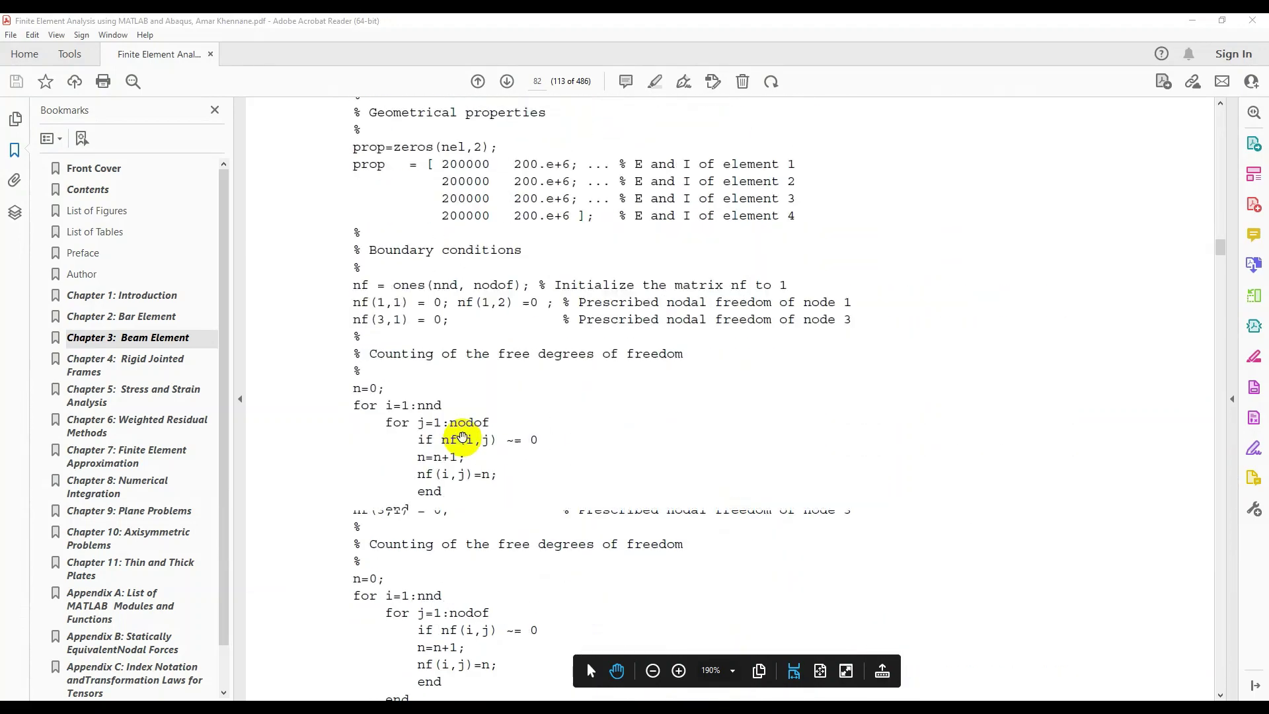
pyautogui.scroll(-20, 462, 452)
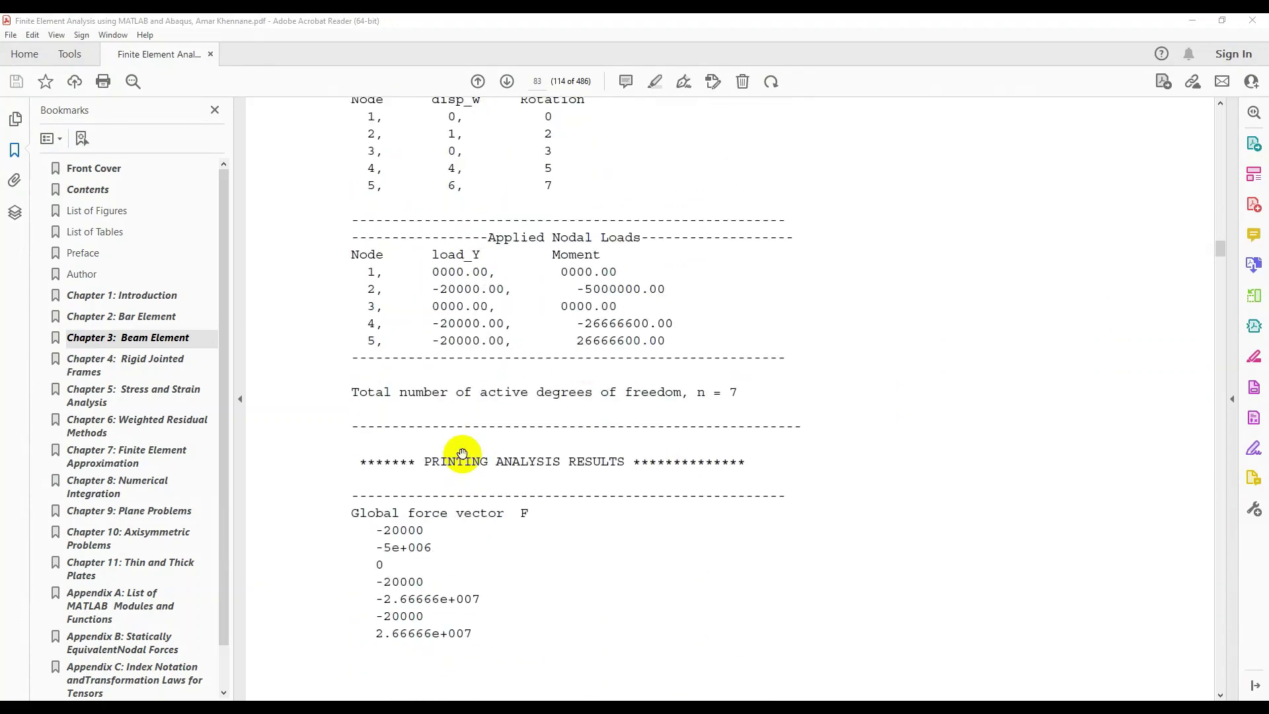
pyautogui.scroll(-12, 461, 452)
pyautogui.scroll(3, 462, 452)
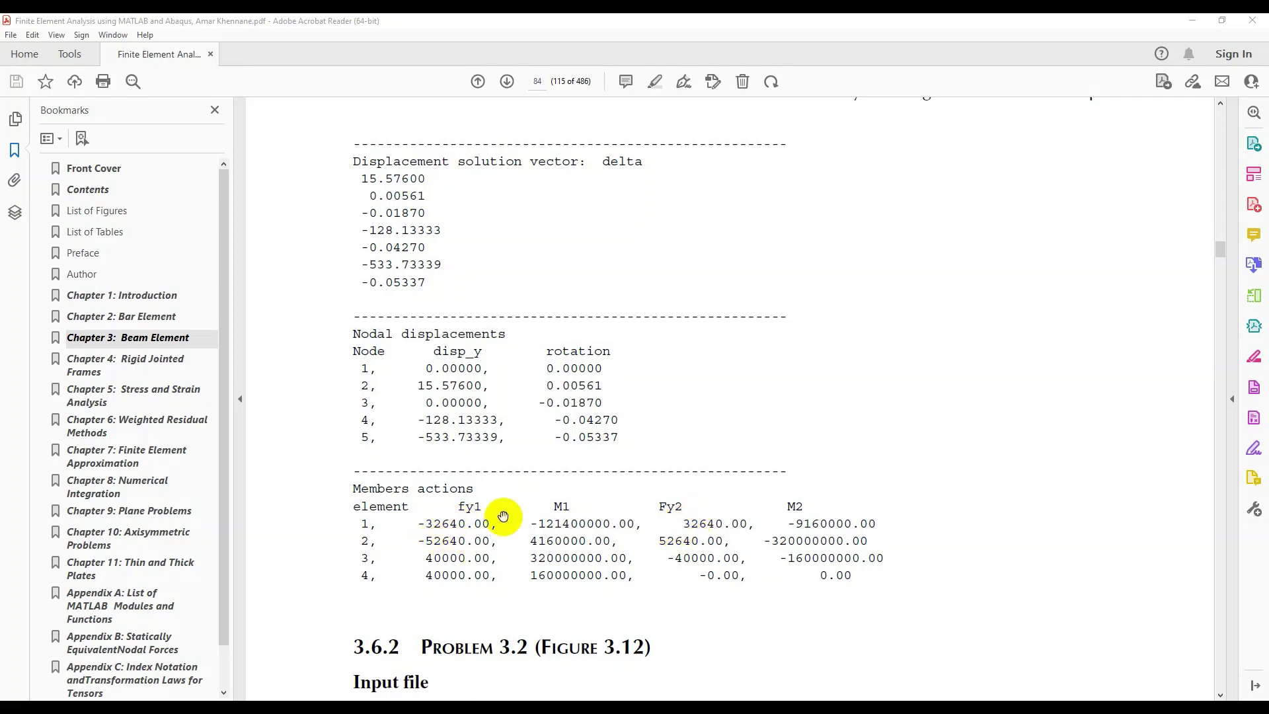
# - Compare Force Reaction Fixed in Mechanical with the first element's force in the textbook's members actions table
pyautogui.moveTo(794, 670)
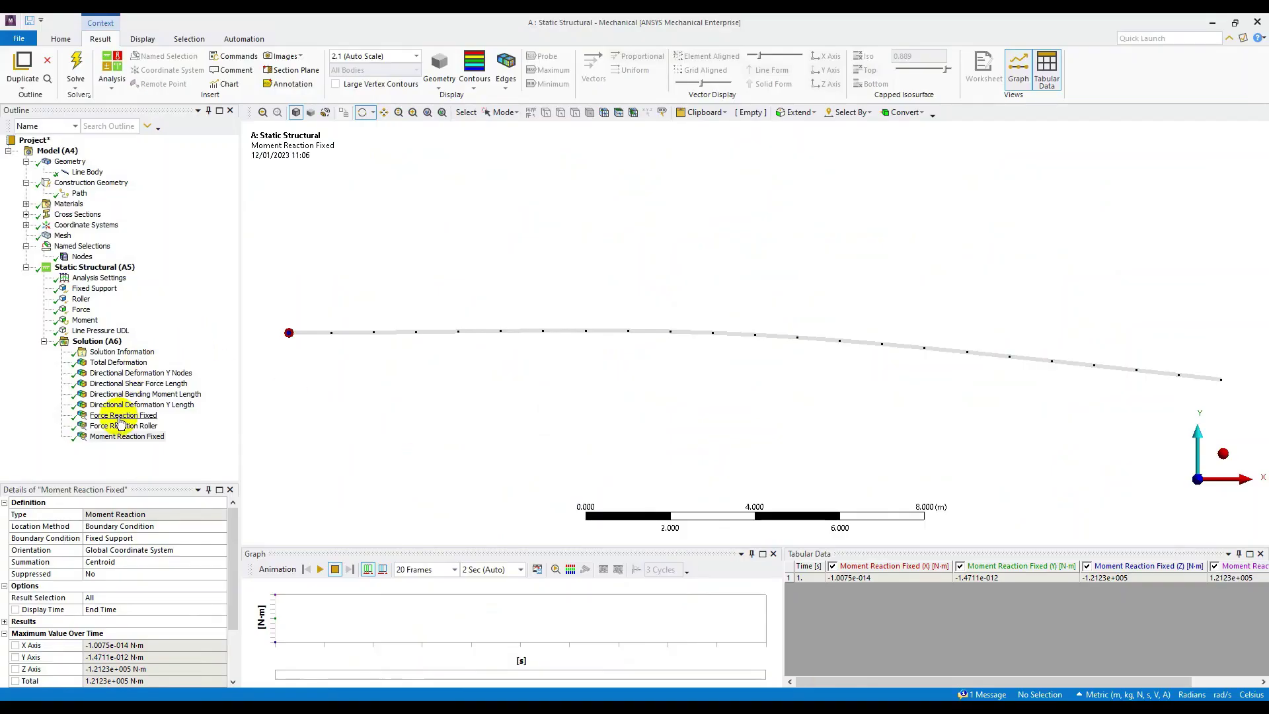
pyautogui.click(119, 416)
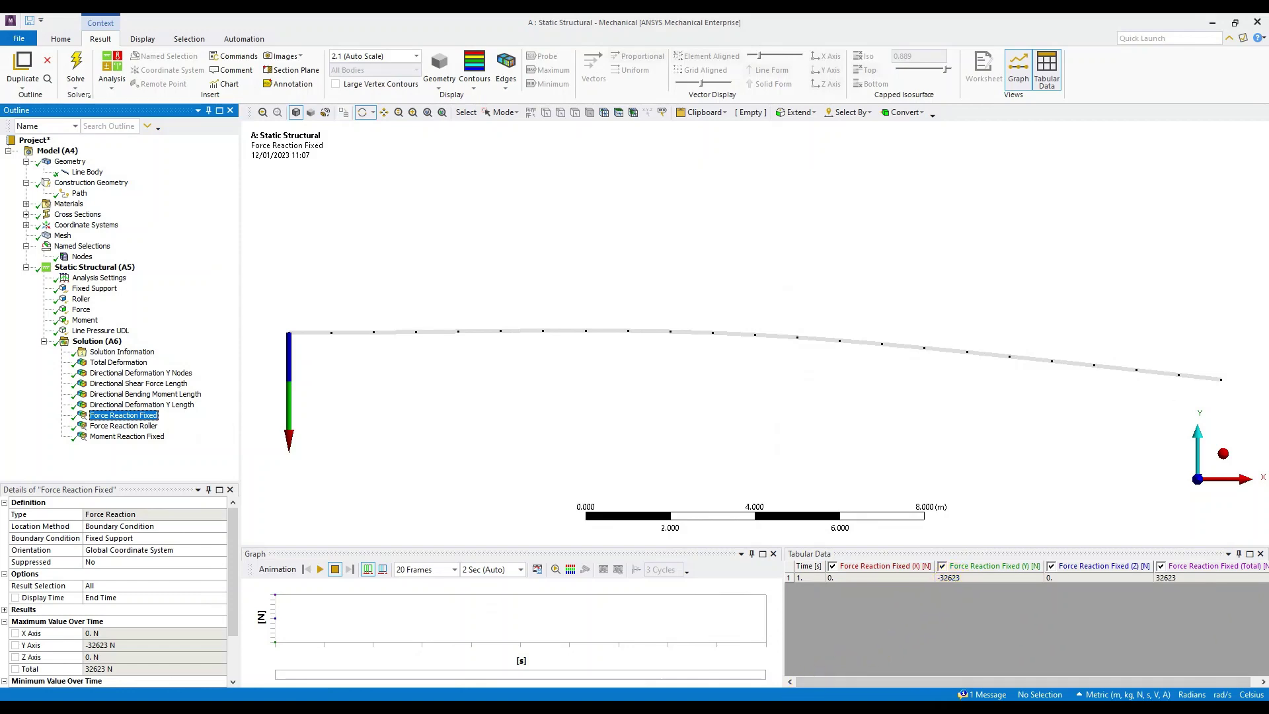
pyautogui.hotkey('alt', 'Tab')
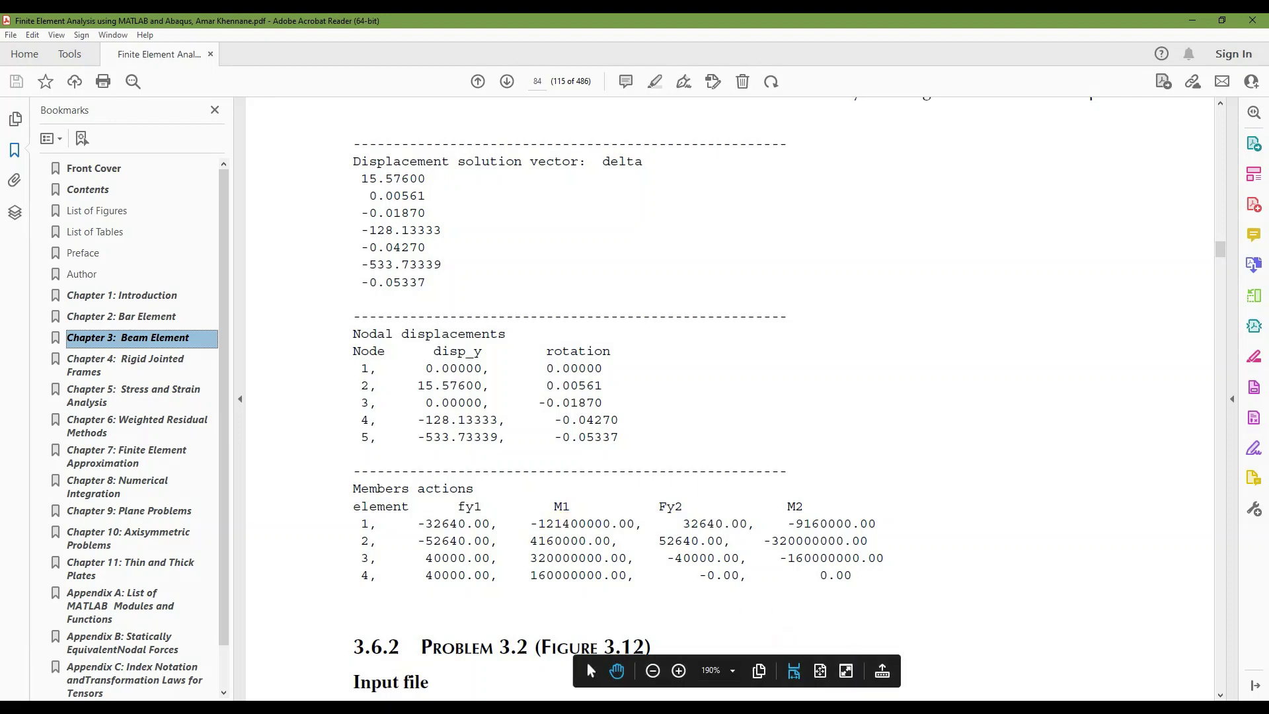
pyautogui.moveTo(859, 707)
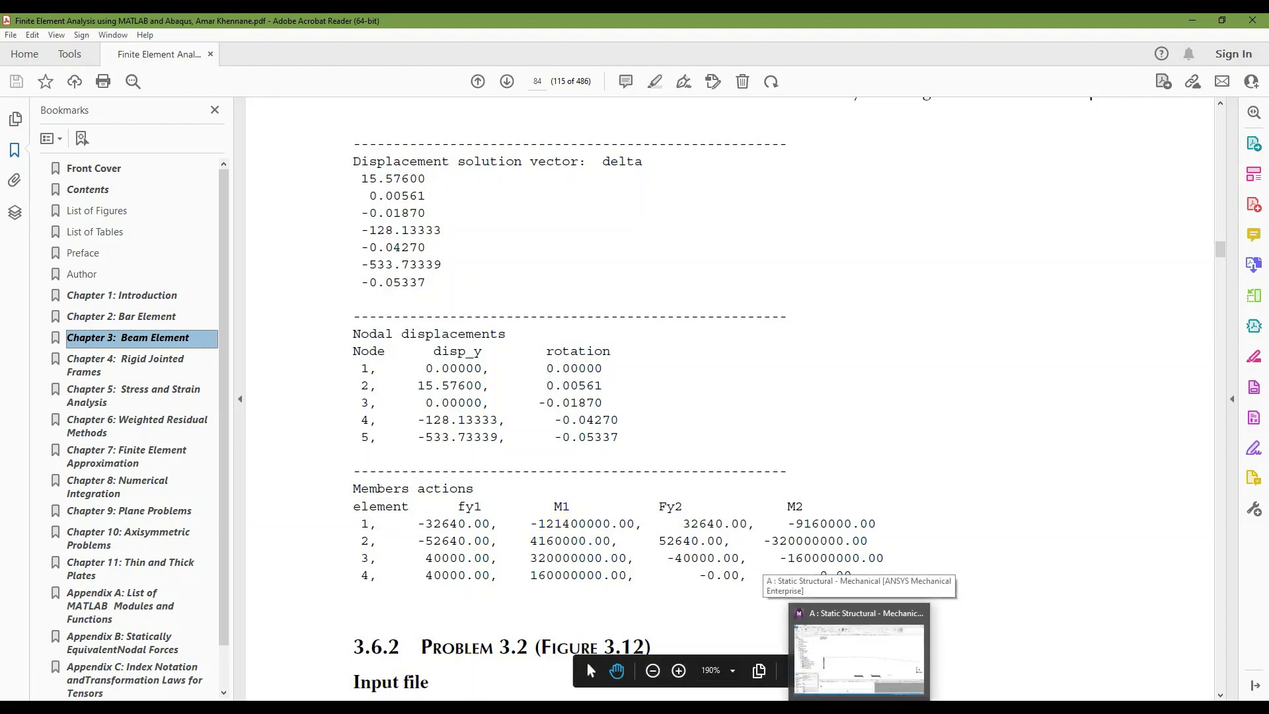
pyautogui.click(859, 660)
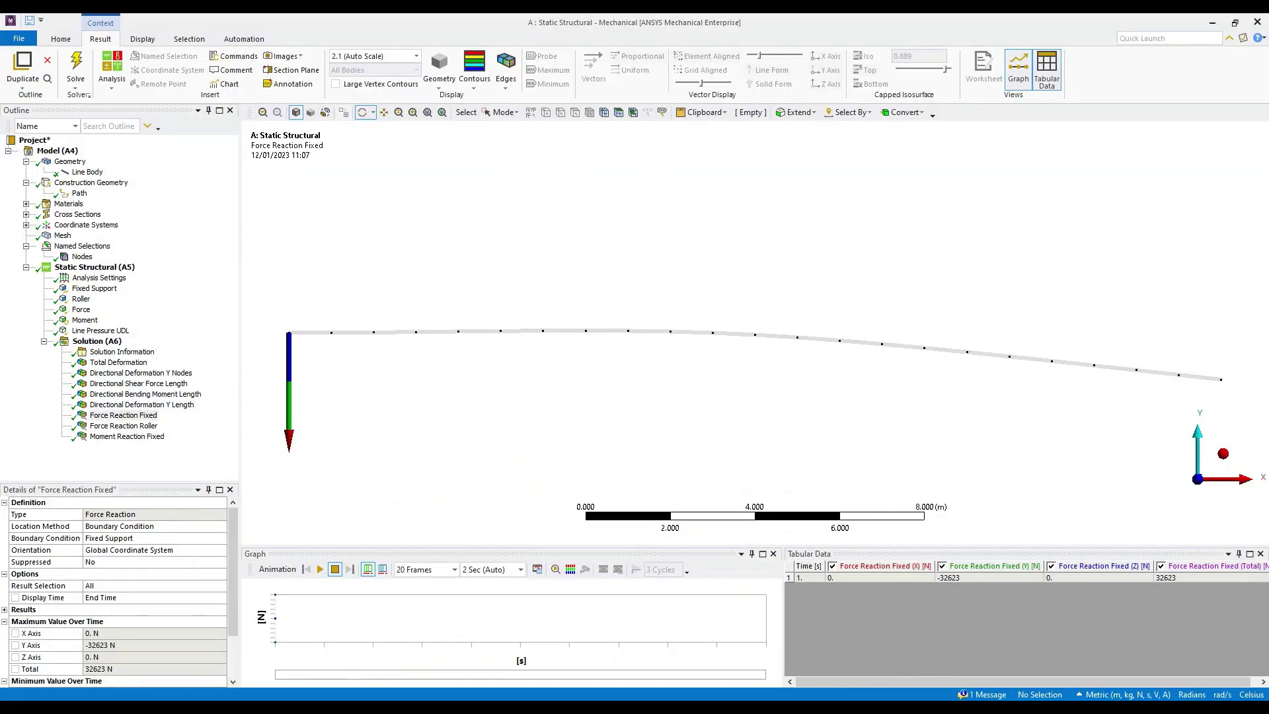
# - Display Moment Reaction Fixed in the Metric (mm, kg, N, s, mV, mA) unit system
pyautogui.click(126, 436)
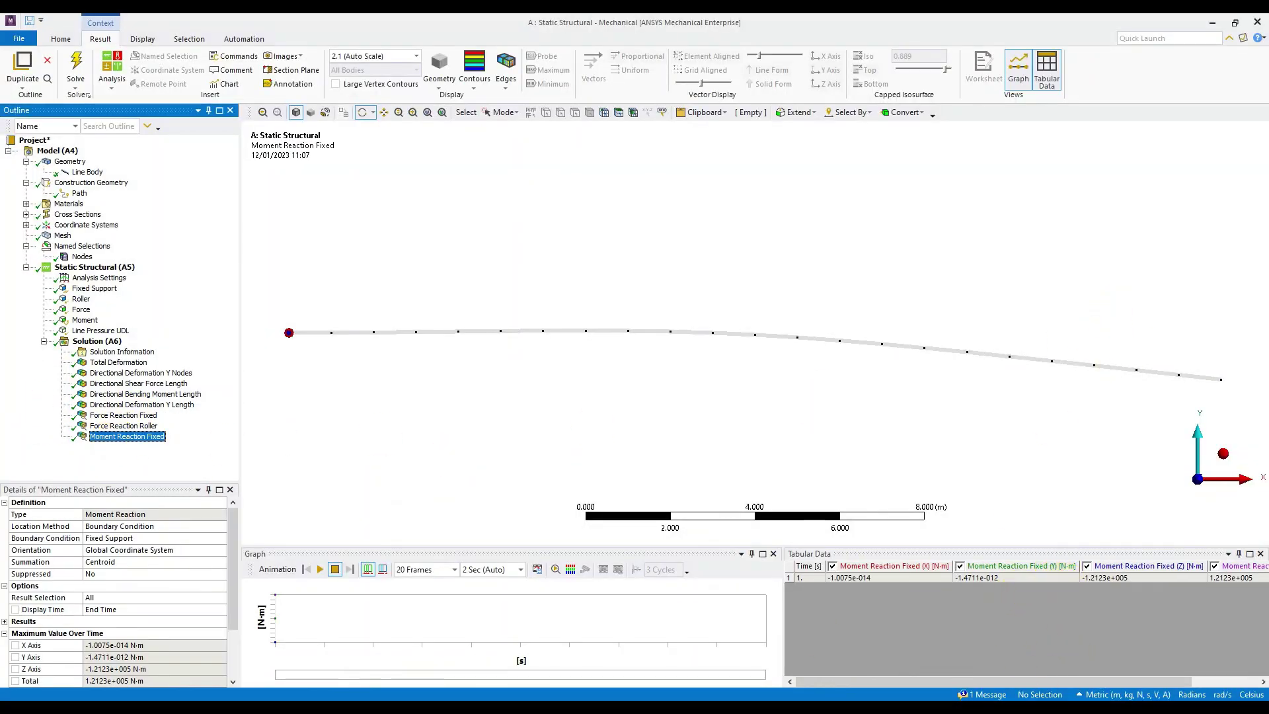
pyautogui.click(1112, 695)
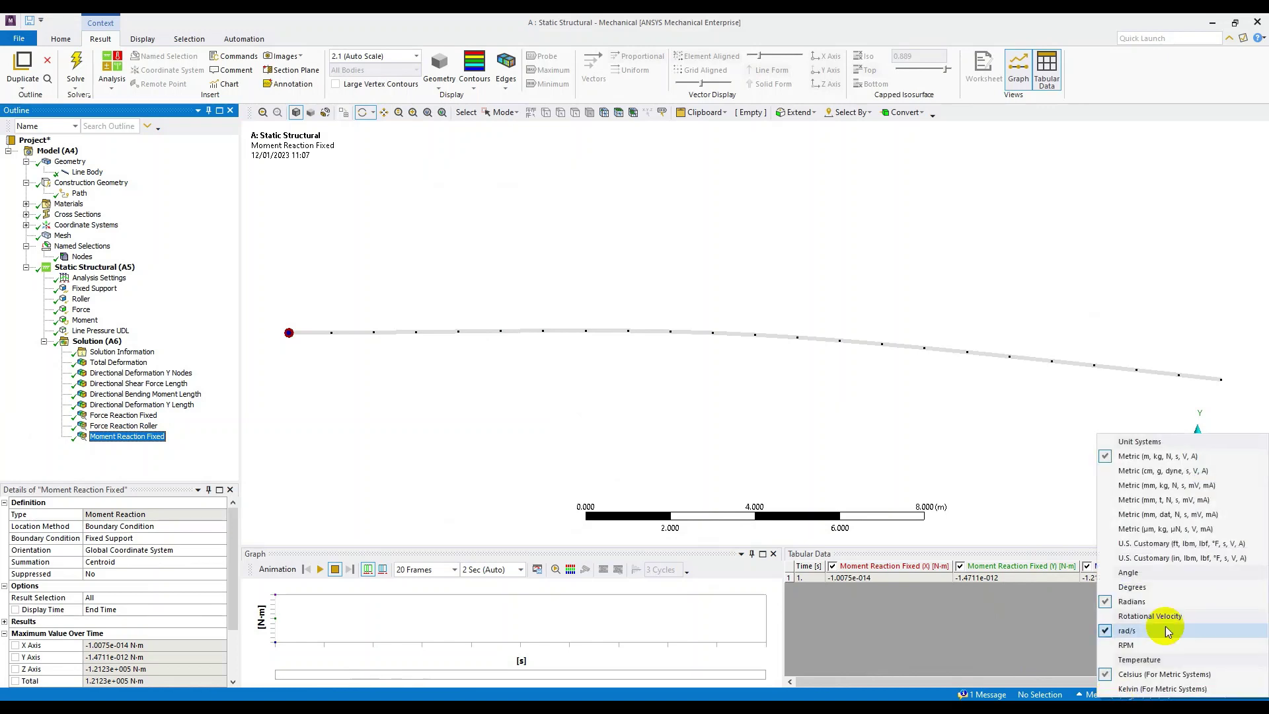
pyautogui.click(1133, 487)
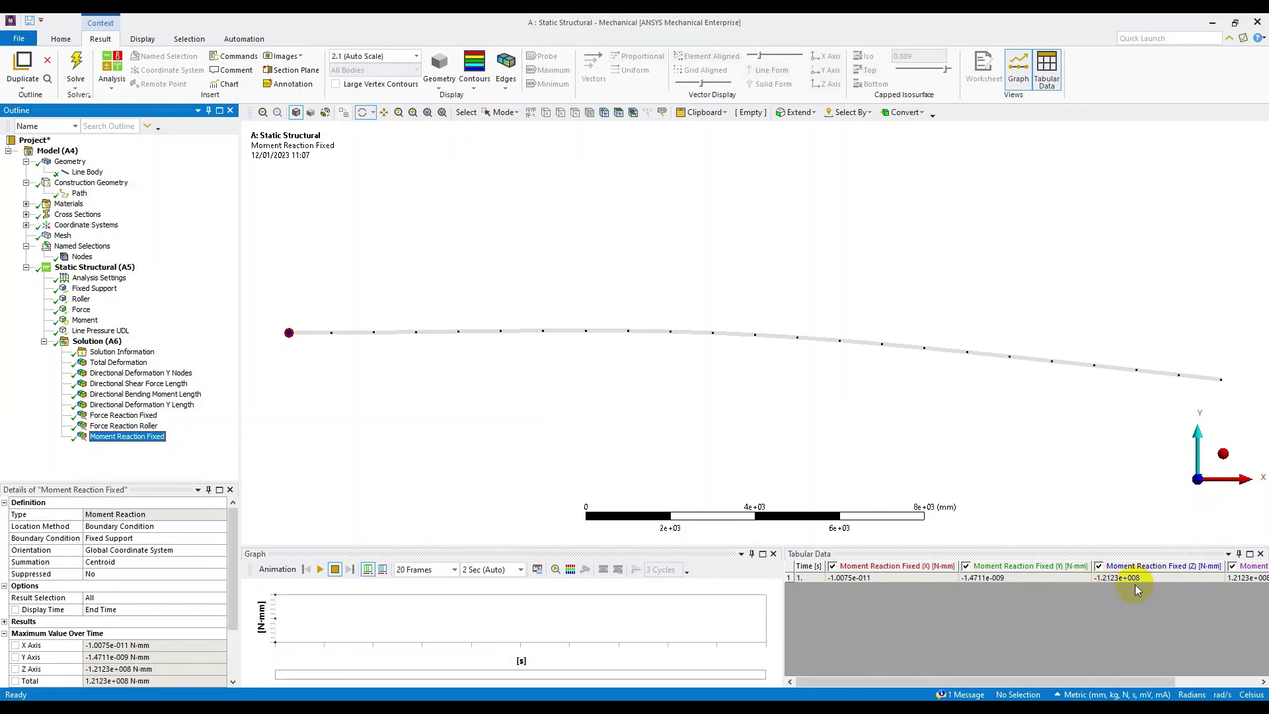
# - Compare the fixed support moment reaction with the first element's M1 value in the textbook's members actions table
pyautogui.moveTo(793, 708)
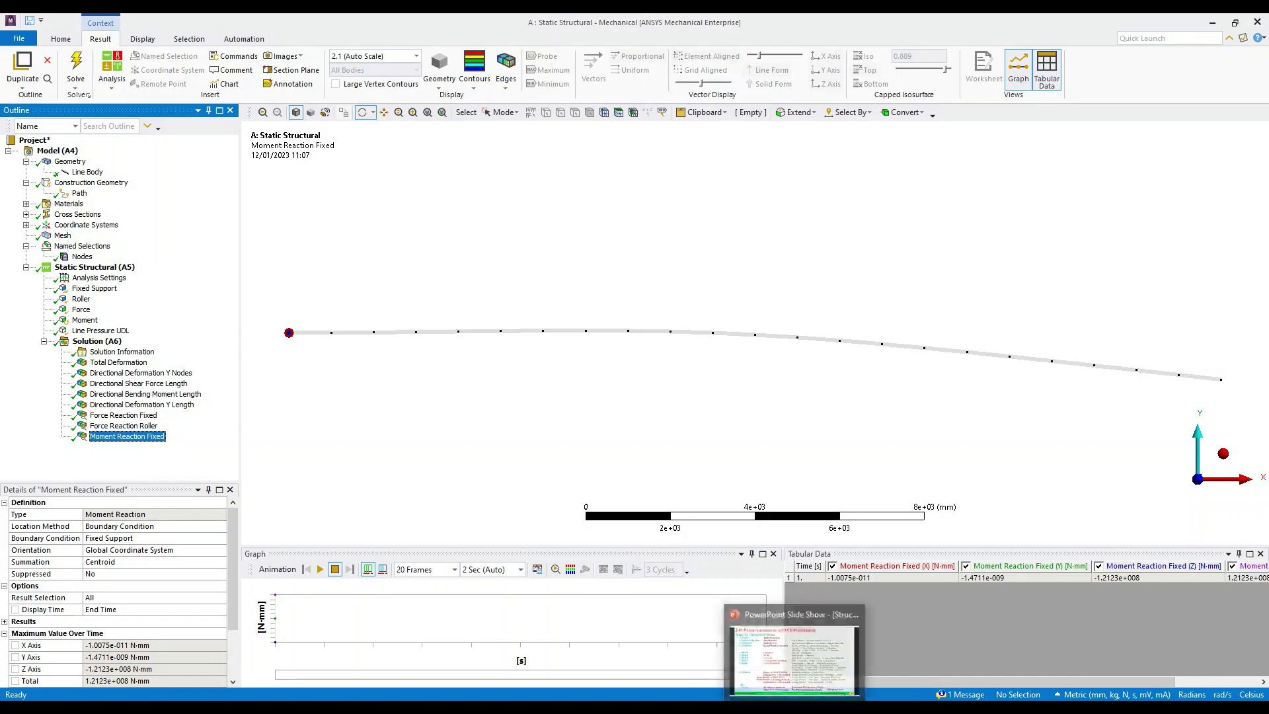
pyautogui.click(793, 651)
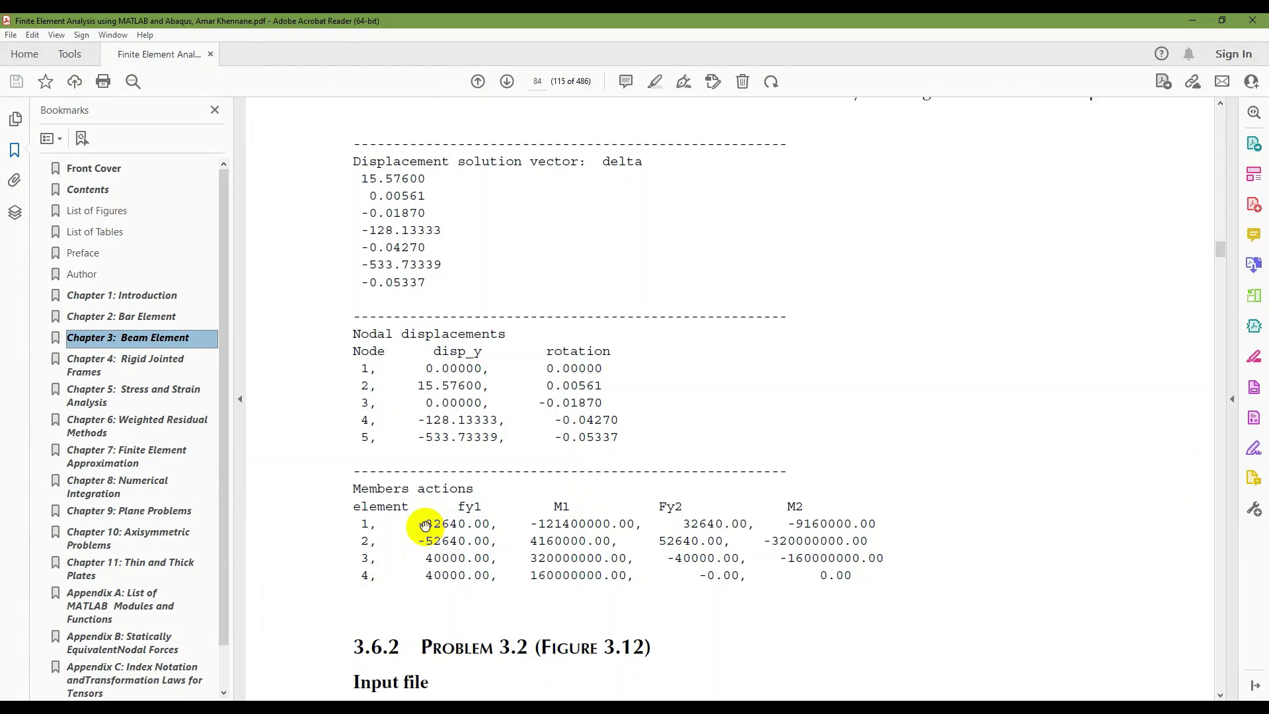
pyautogui.moveTo(587, 664)
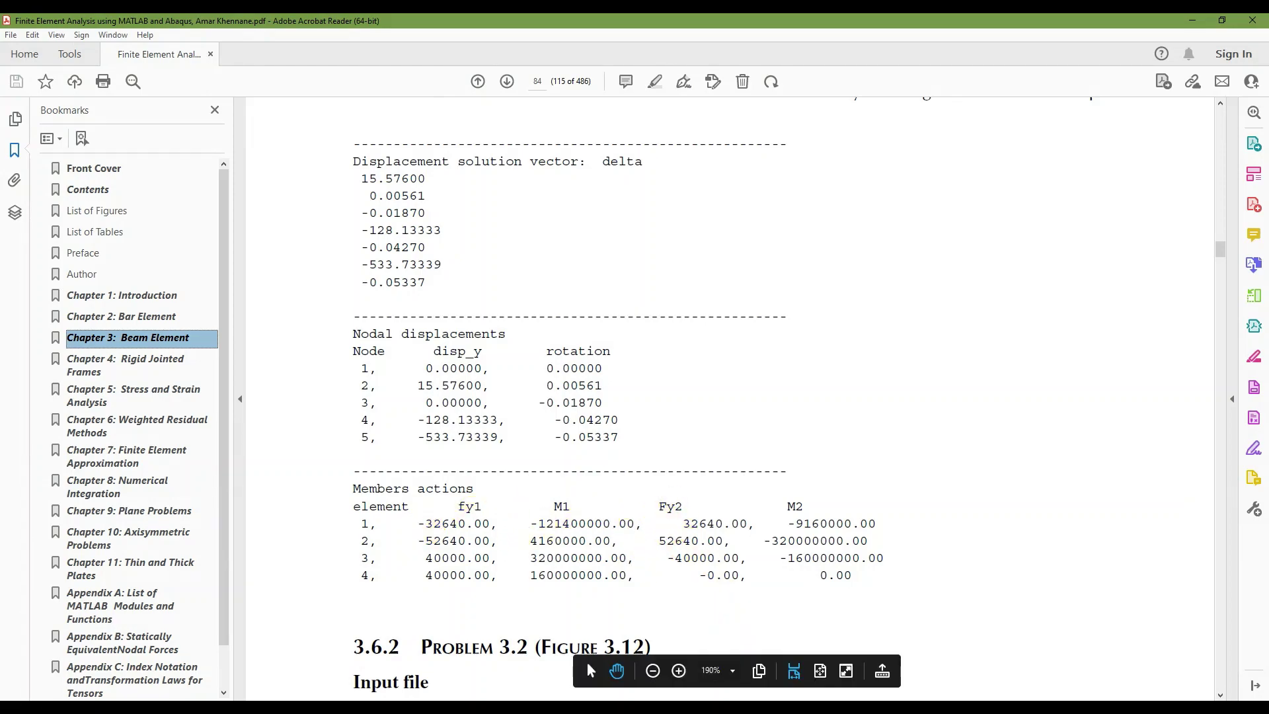
# - Check the support reactions item on the slide, and review the fixed and roller force reactions and fixed moment reaction in Mechanical
pyautogui.hotkey('alt', 'Tab')
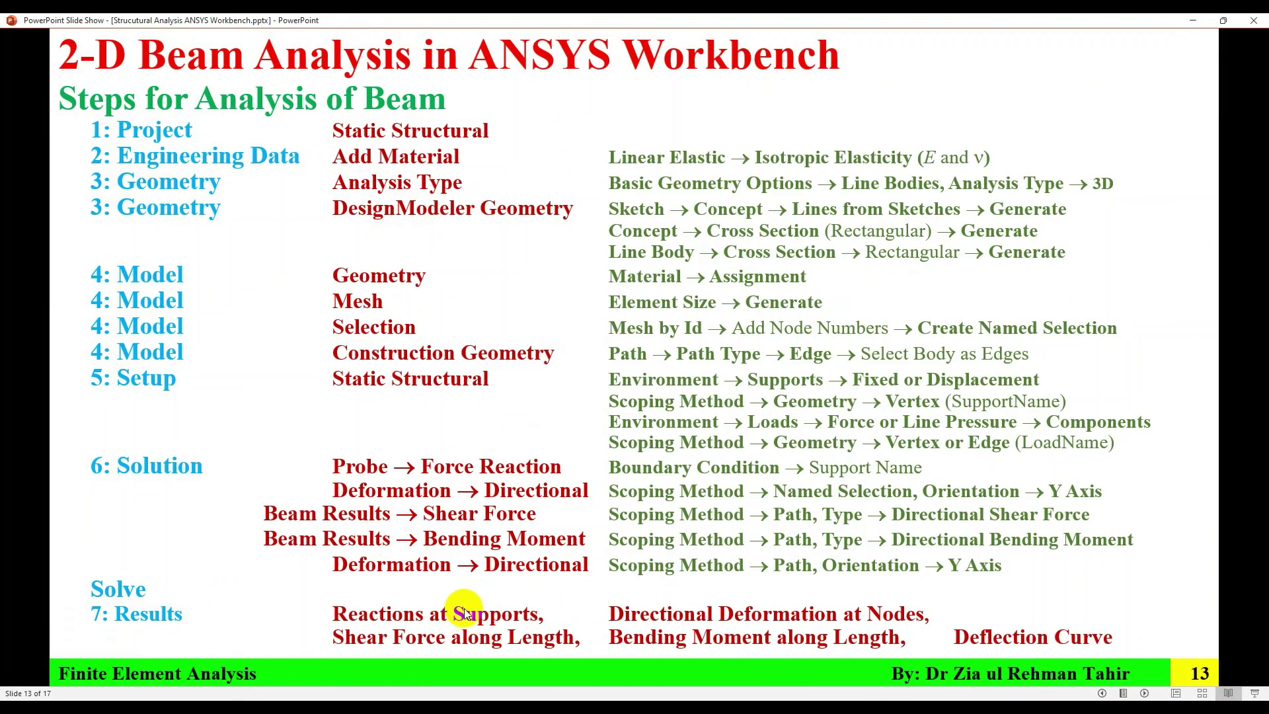
pyautogui.hotkey('alt', 'Tab')
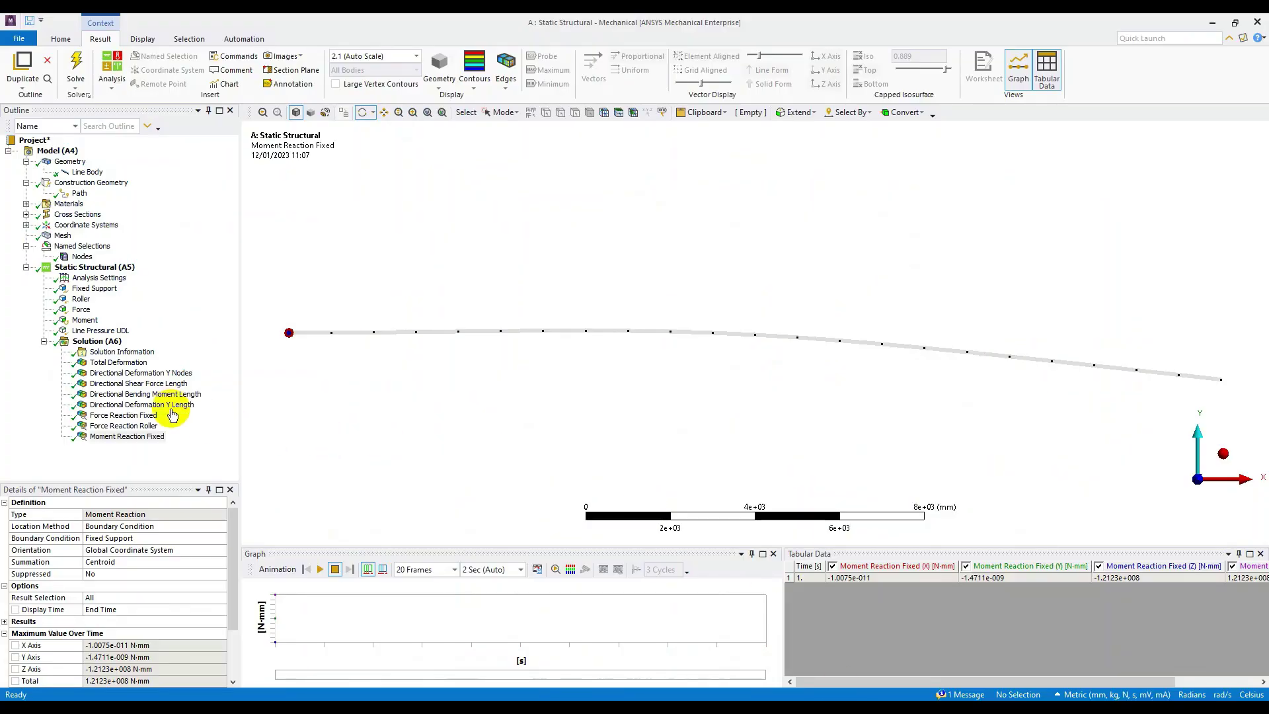
pyautogui.click(146, 416)
pyautogui.click(144, 426)
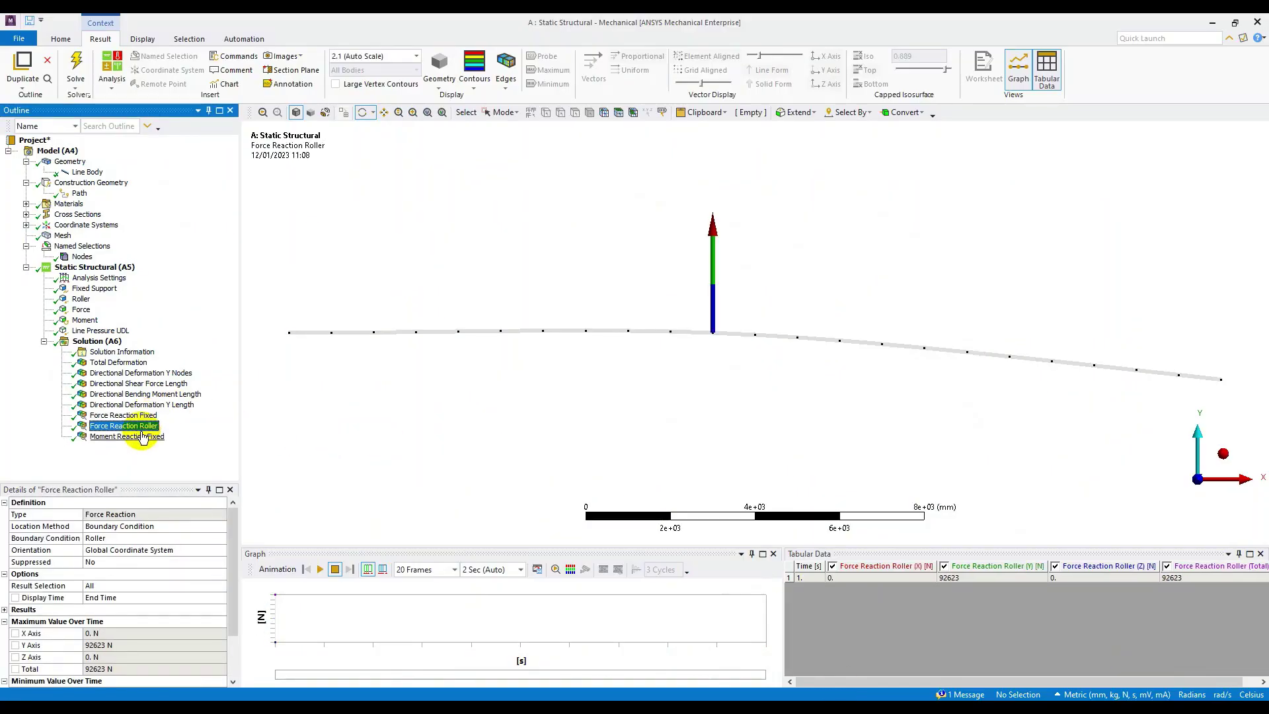
pyautogui.click(135, 434)
pyautogui.click(138, 417)
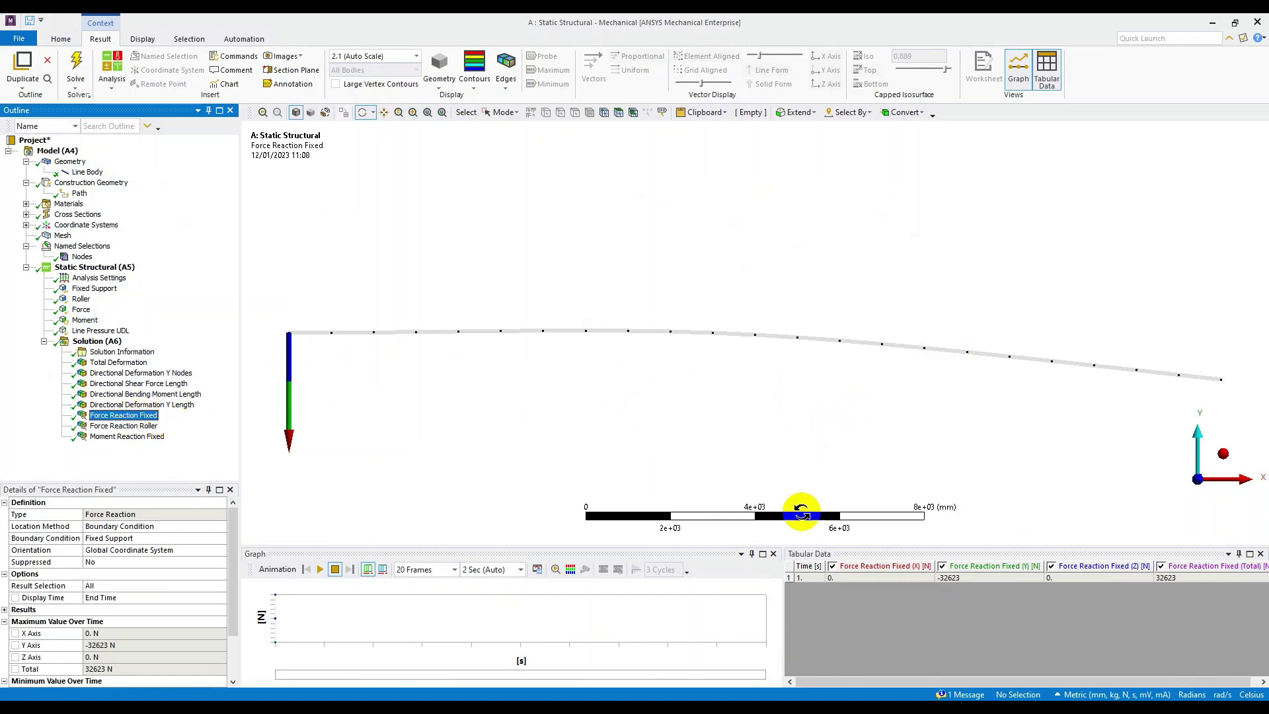
# - Check the nodal deformation item on the slide, and examine the Directional Deformation Y Nodes and Total Deformation results in Mechanical
pyautogui.click(760, 693)
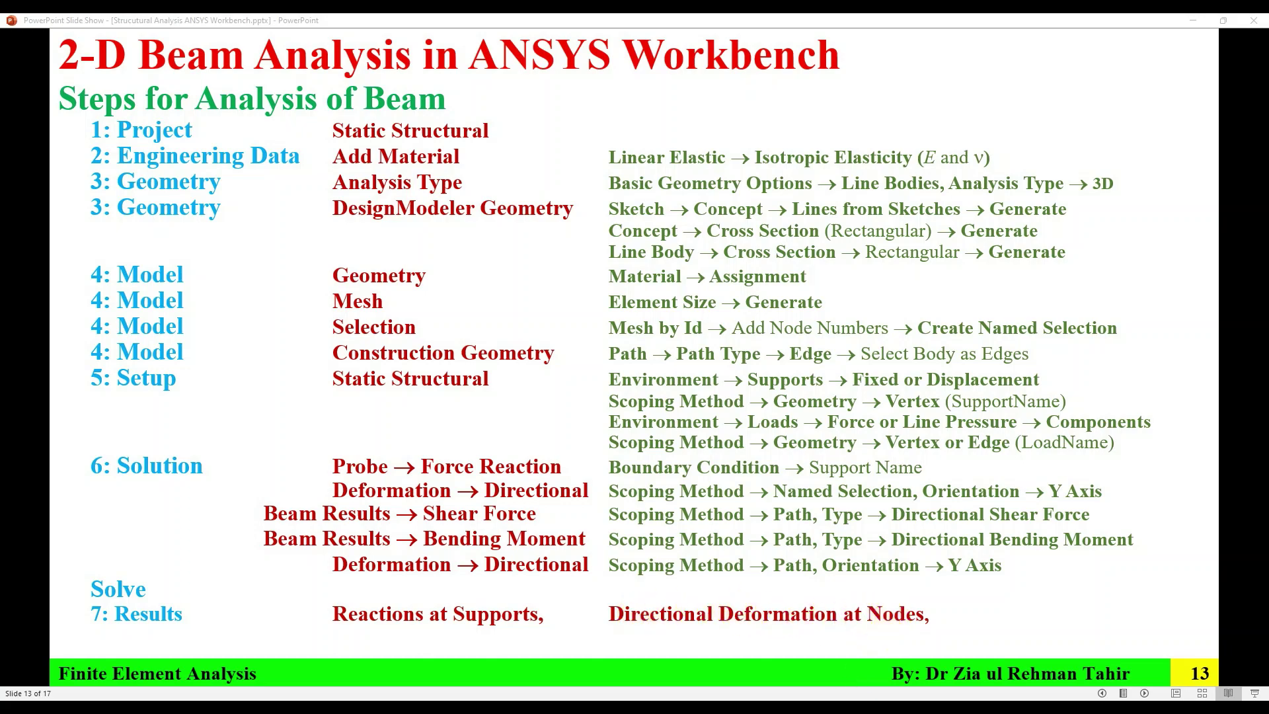
pyautogui.hotkey('alt', 'Tab')
pyautogui.click(143, 374)
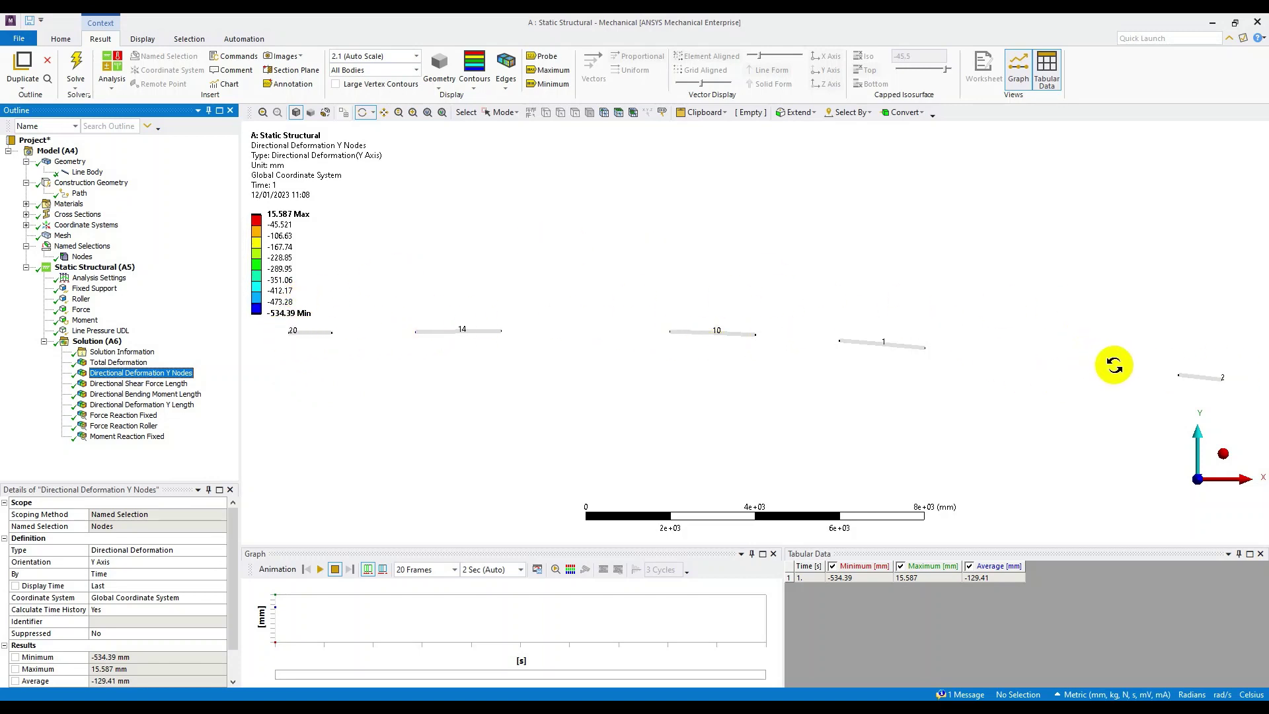
pyautogui.click(132, 363)
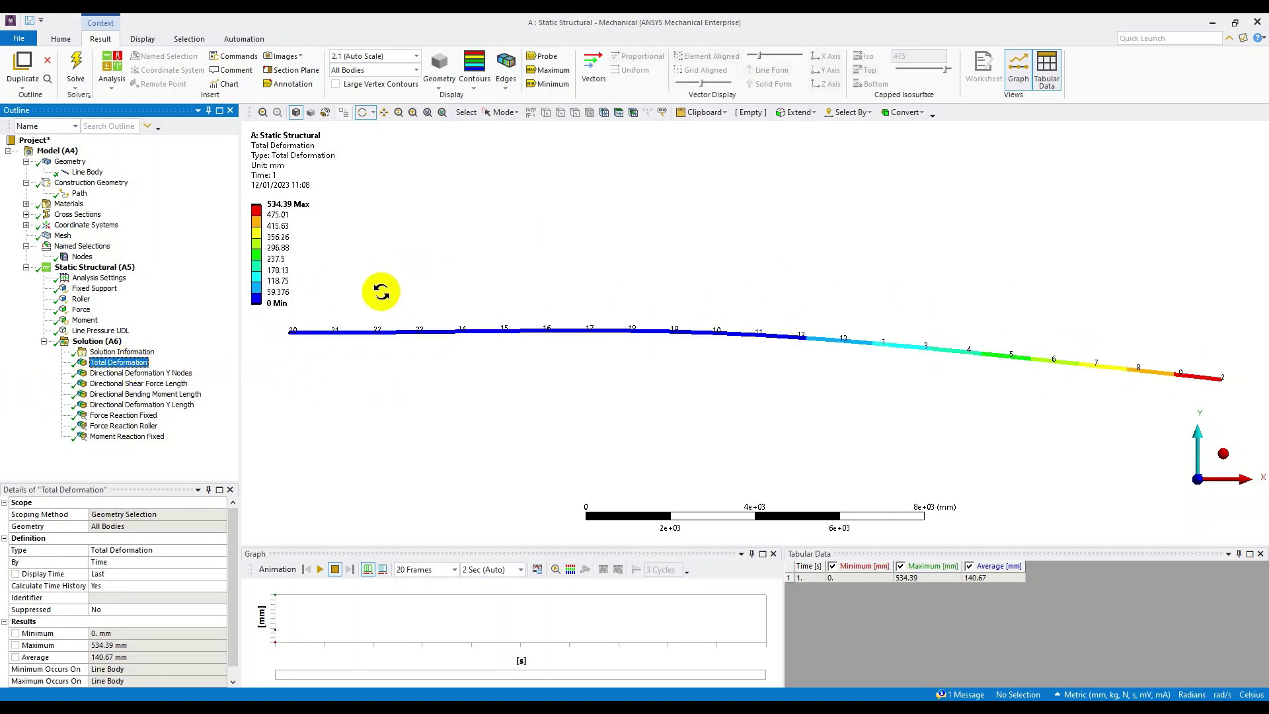
# - Export the Directional Deformation Y Nodes result to the text file Deformation.txt in Downloads, replacing the existing file
pyautogui.click(547, 56)
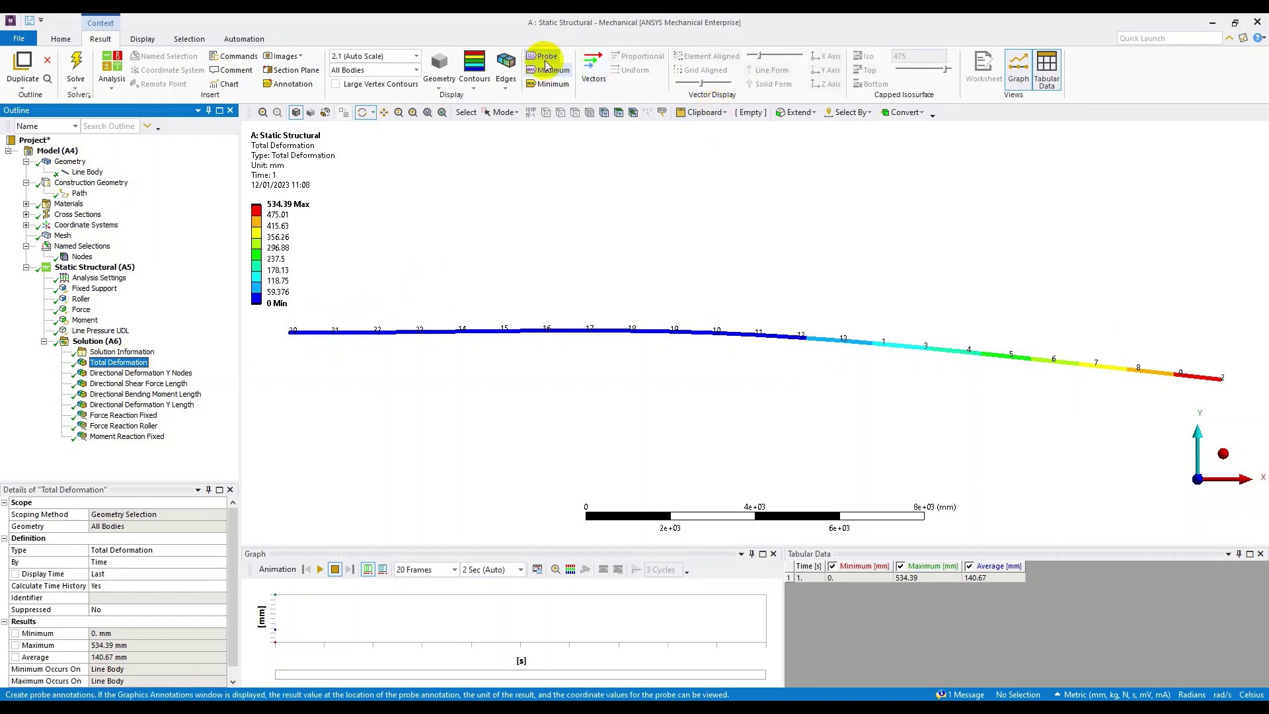
pyautogui.press('Down')
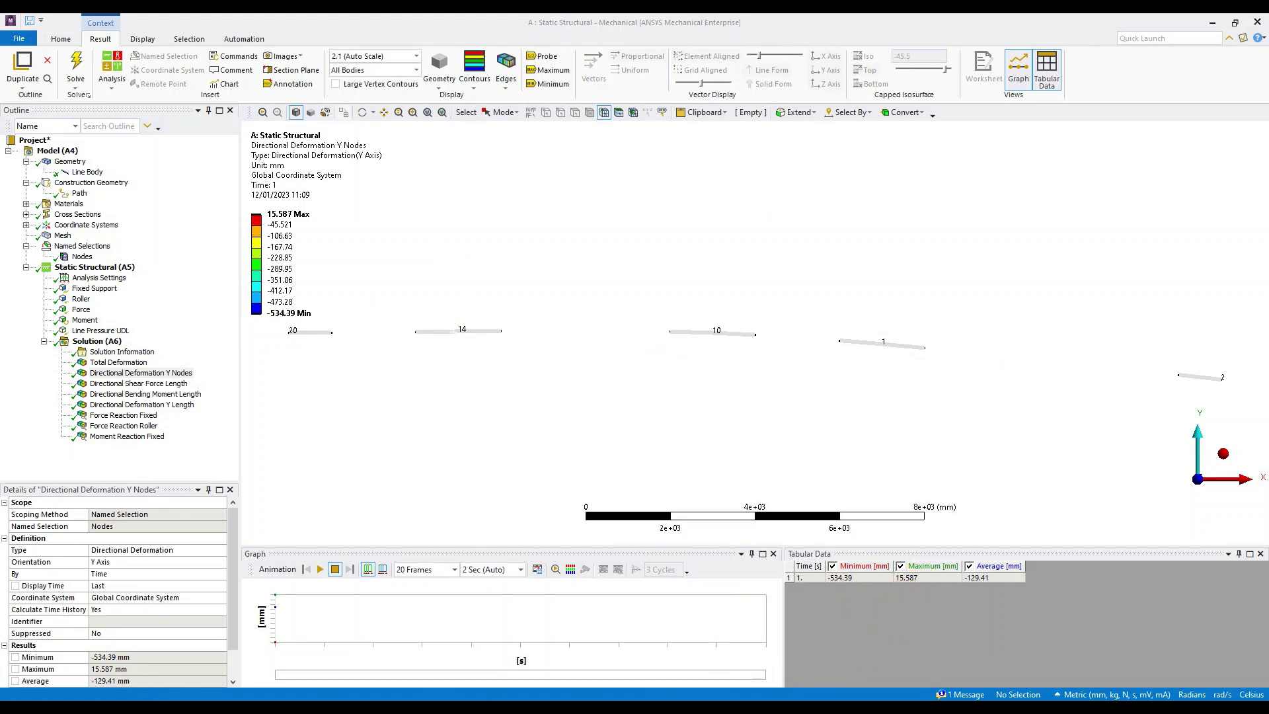
pyautogui.hotkey('alt', 'Tab')
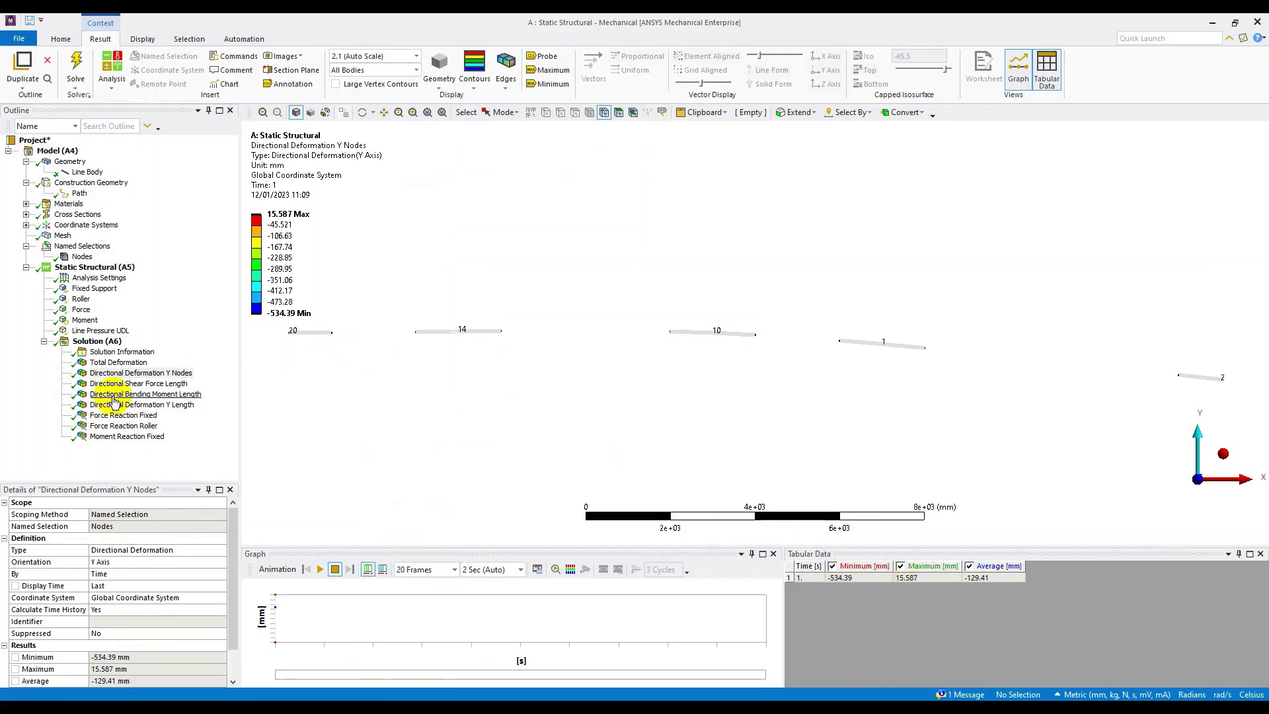
pyautogui.click(139, 374)
pyautogui.rightClick(140, 376)
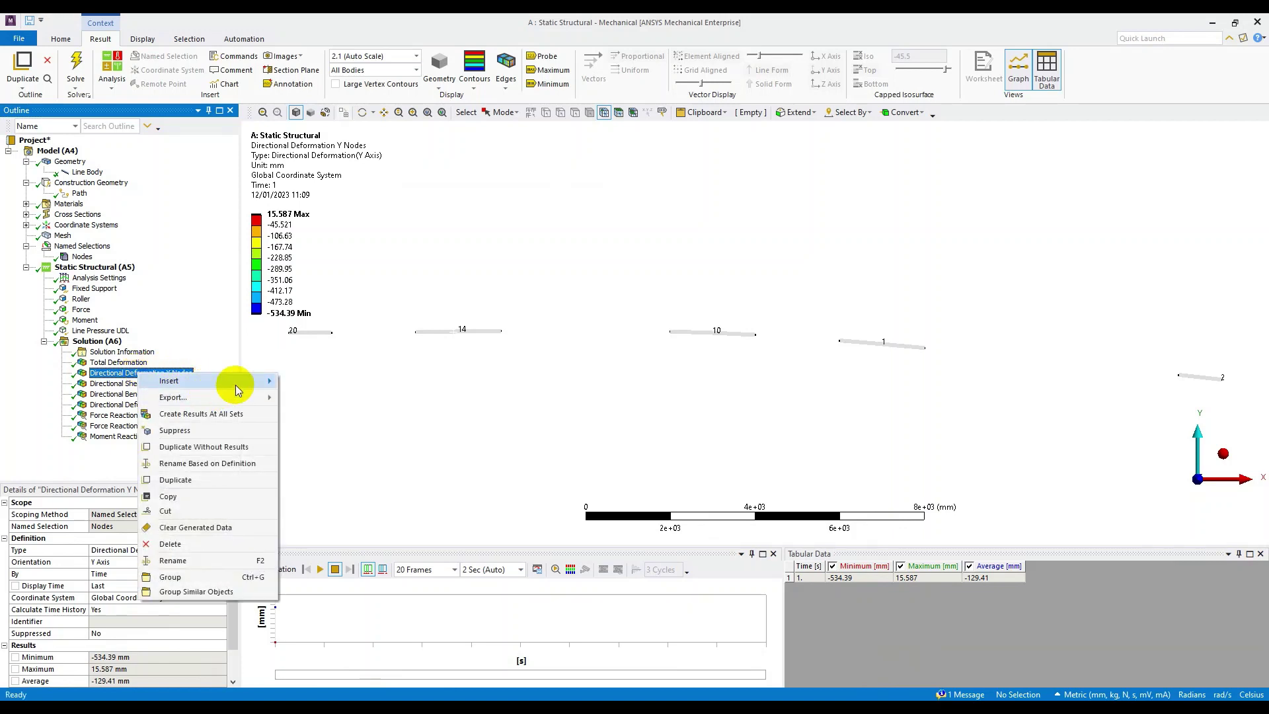
pyautogui.moveTo(265, 398)
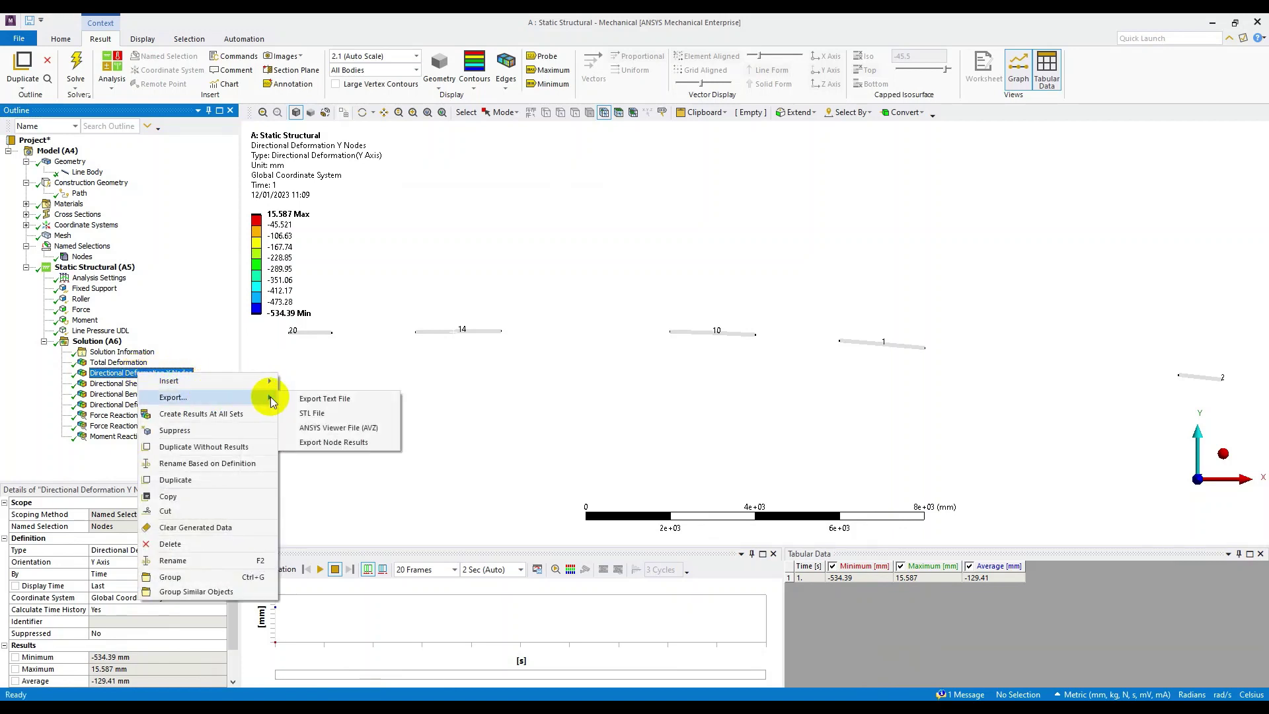
pyautogui.click(339, 399)
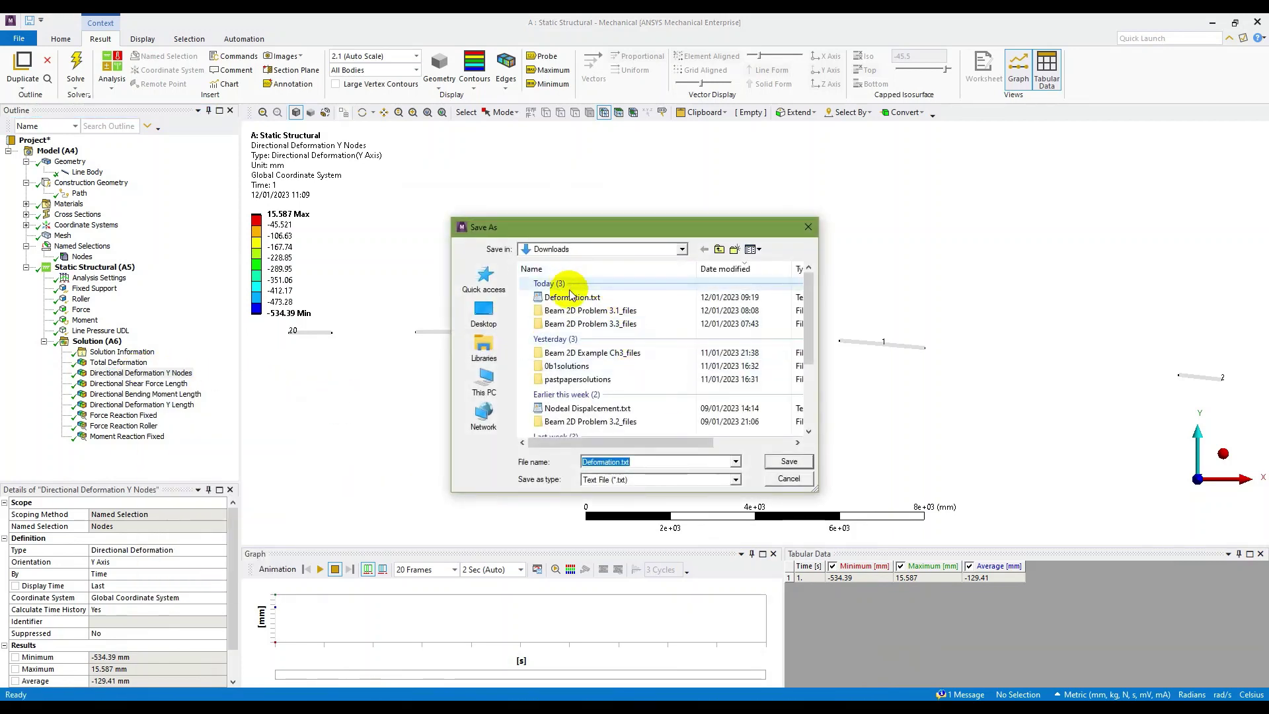
pyautogui.click(793, 464)
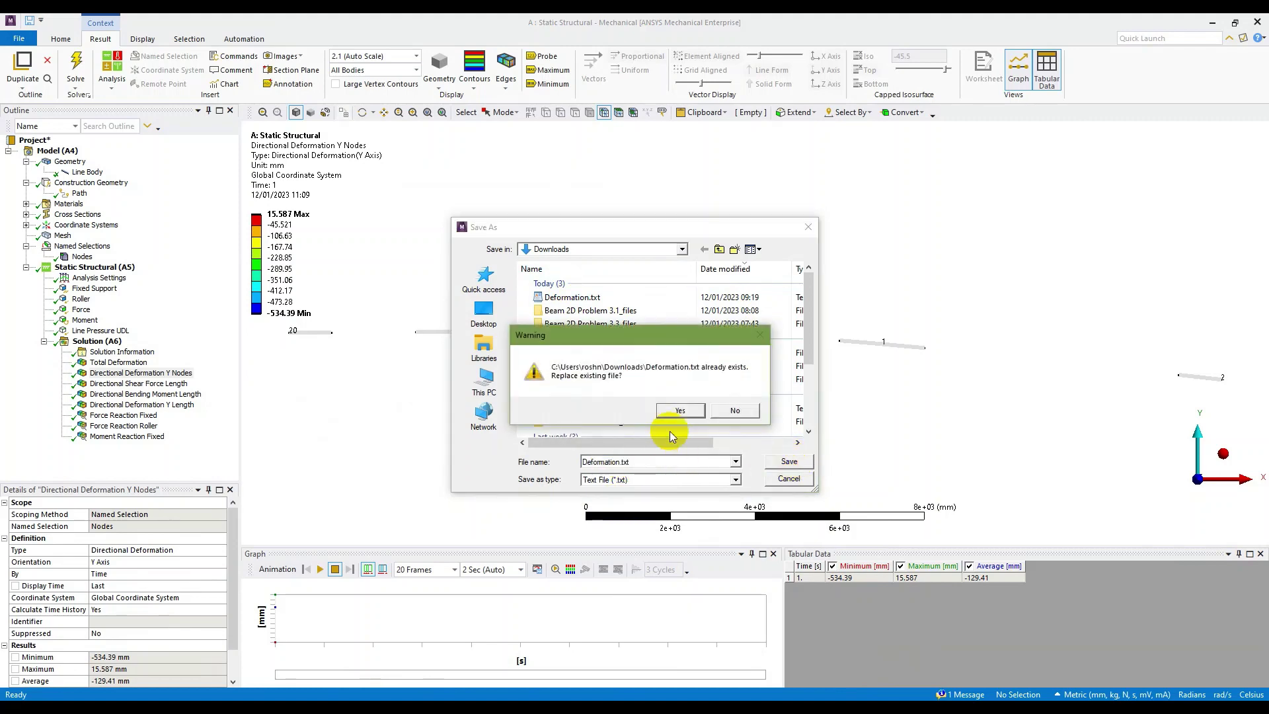
pyautogui.click(682, 411)
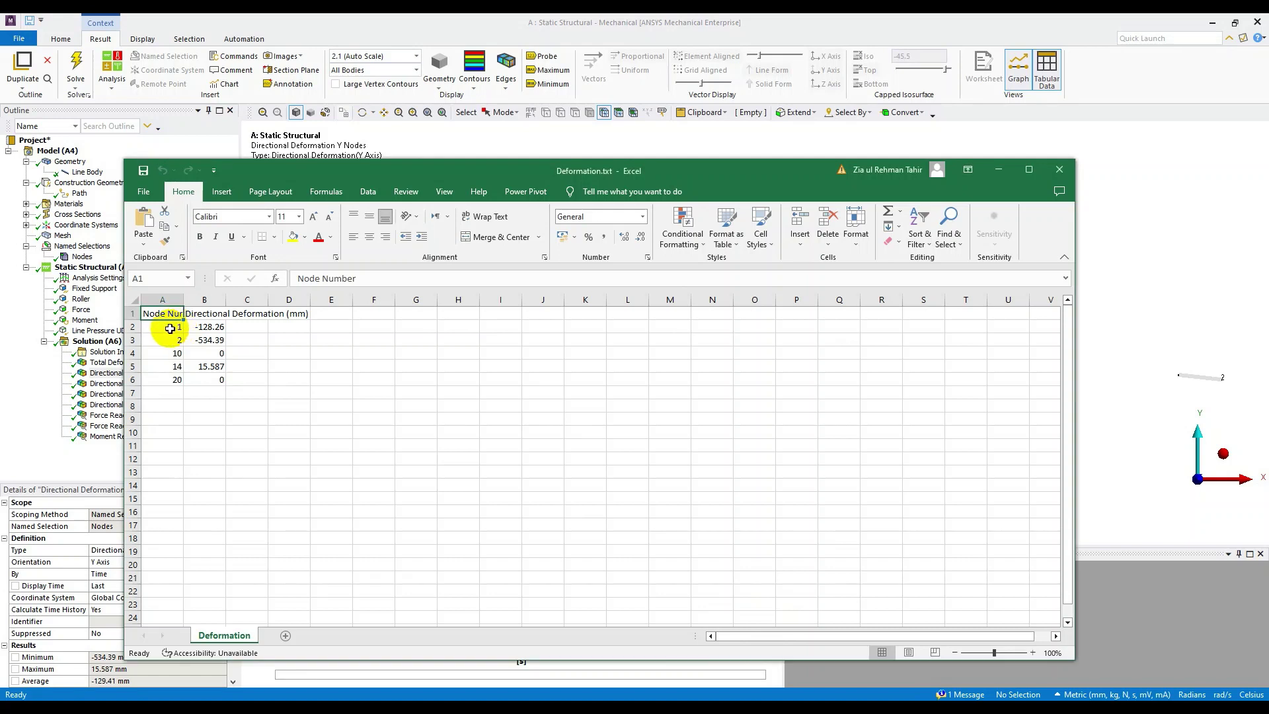
# - Compare the exported nodal Y deformations in Excel with the disp_y values in the textbook's nodal displacements table
pyautogui.click(207, 327)
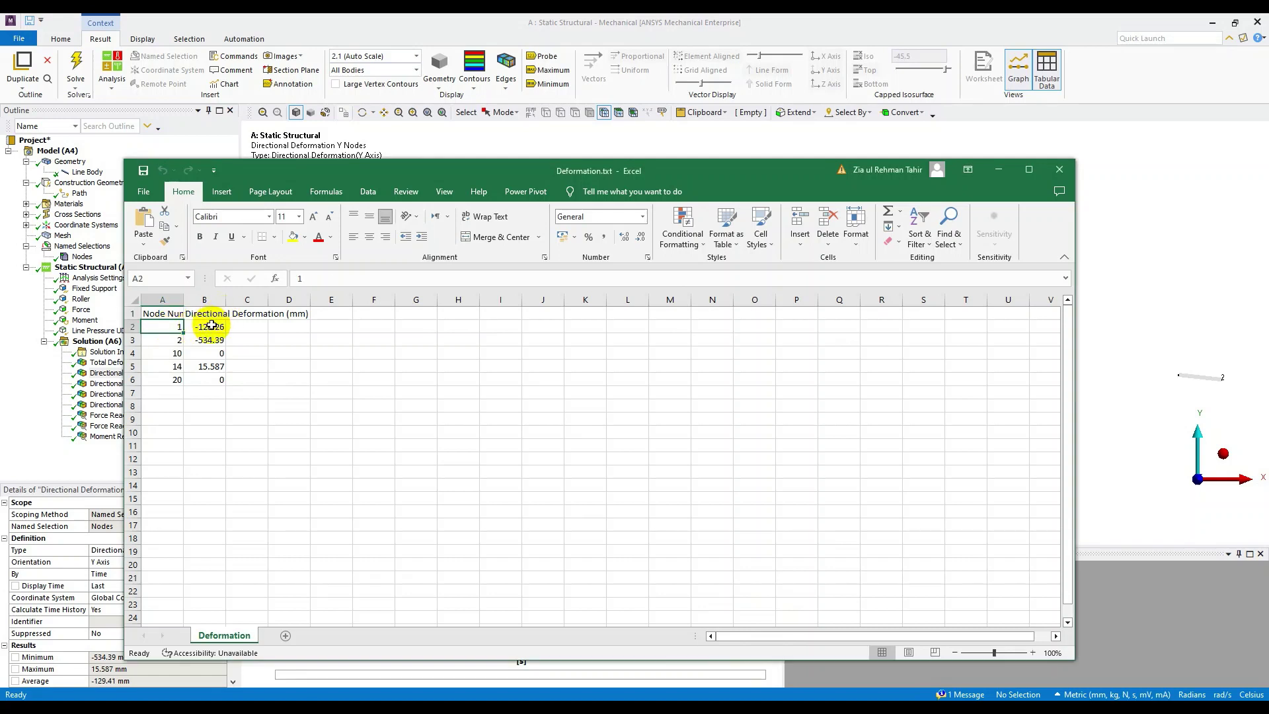
pyautogui.click(206, 366)
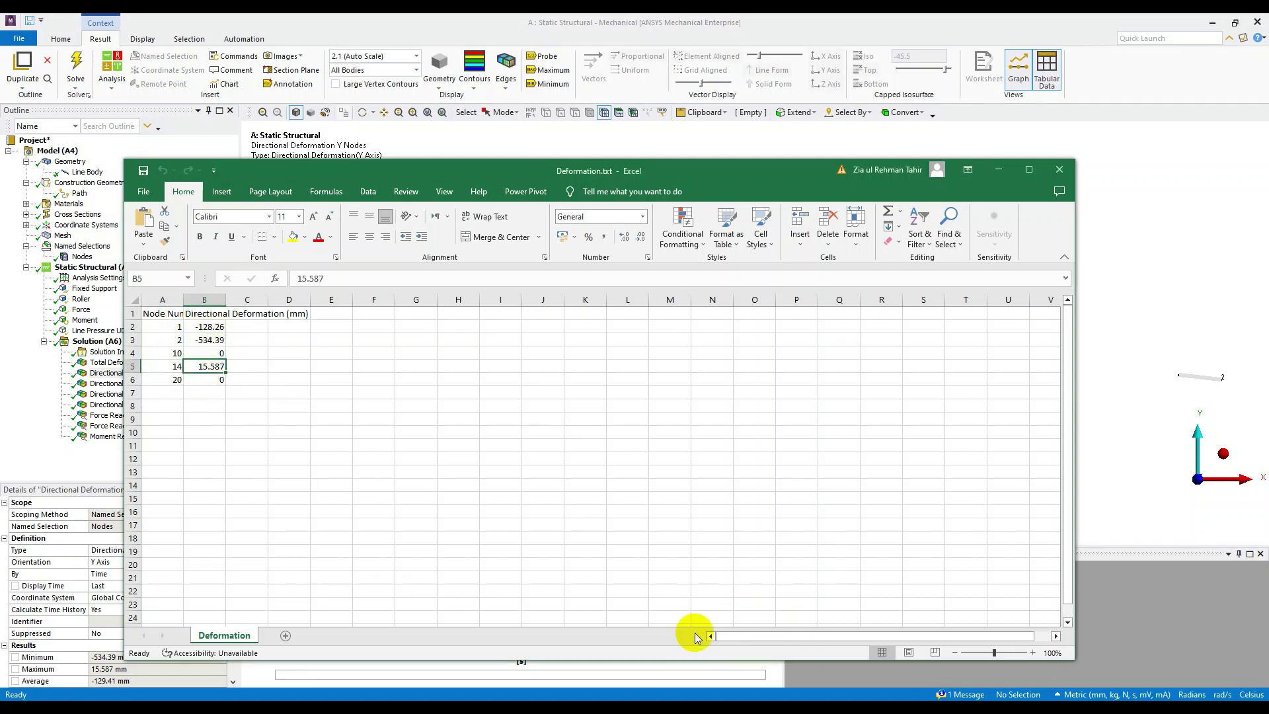
pyautogui.hotkey('alt', 'Tab')
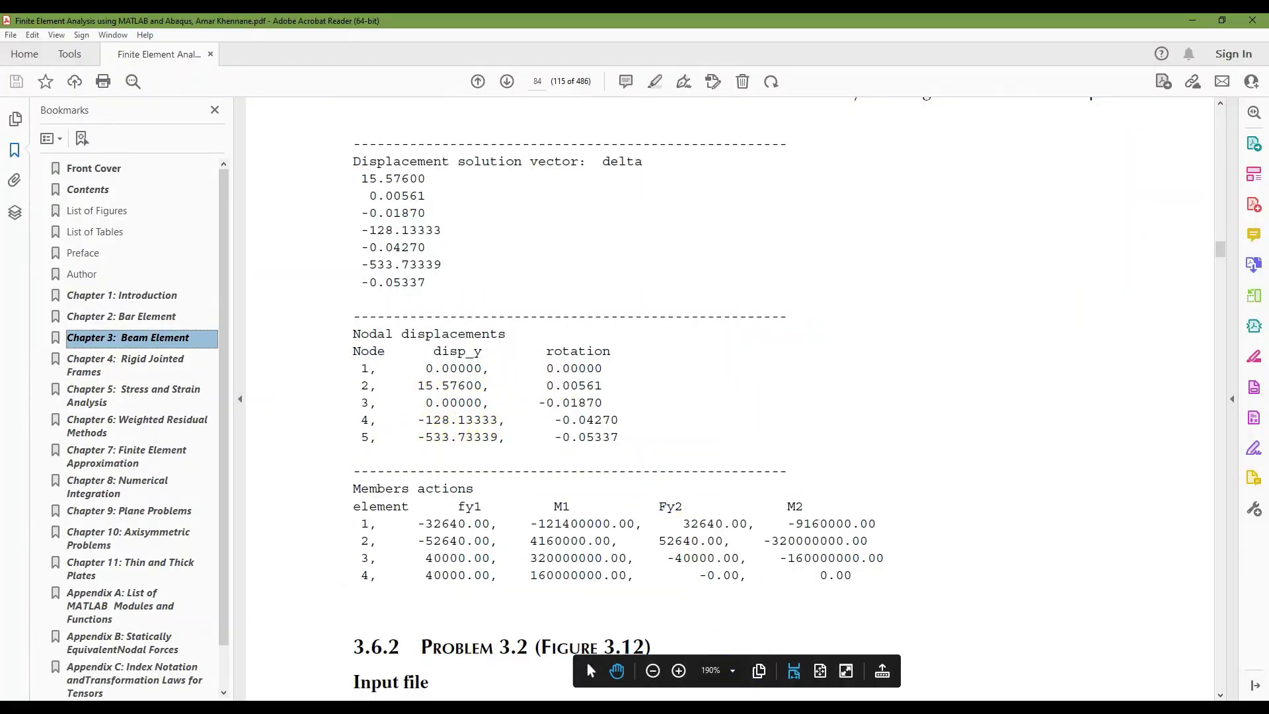
pyautogui.hotkey('alt', 'Tab')
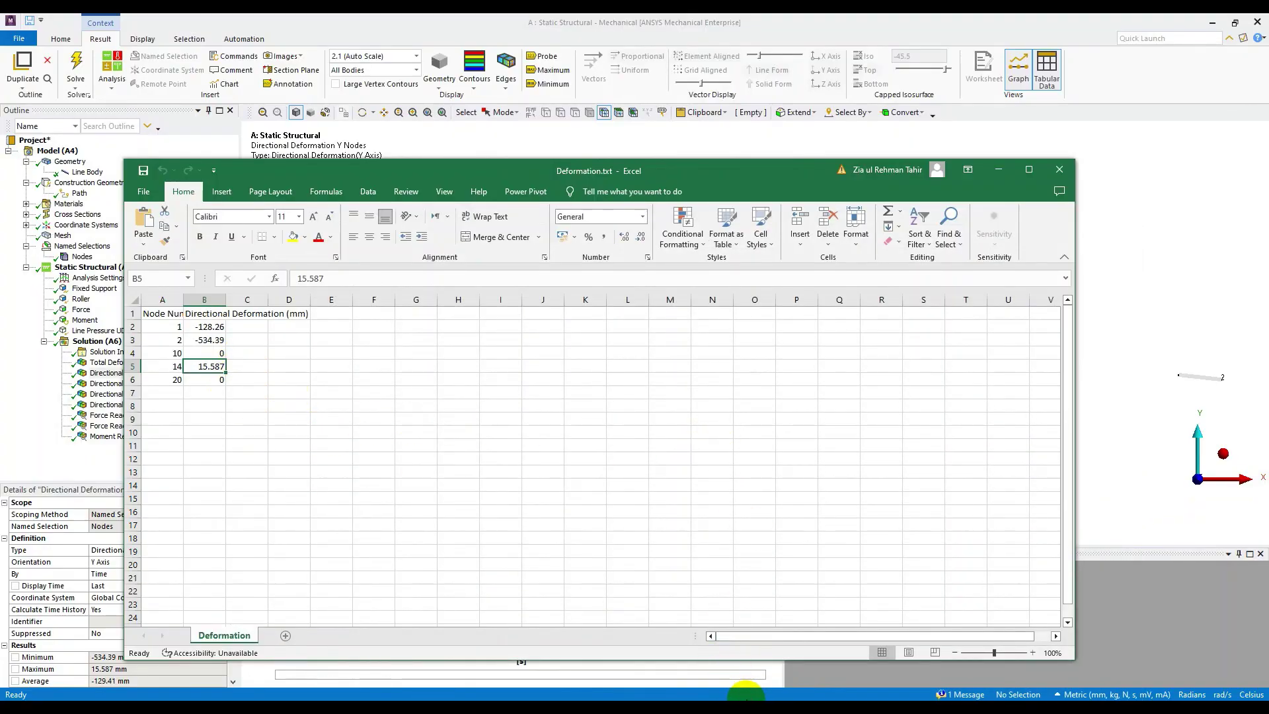
# - Check the shear force item on the slide, and examine the Directional Shear Force Length graph and tabular data in Mechanical
pyautogui.hotkey('alt', 'Tab')
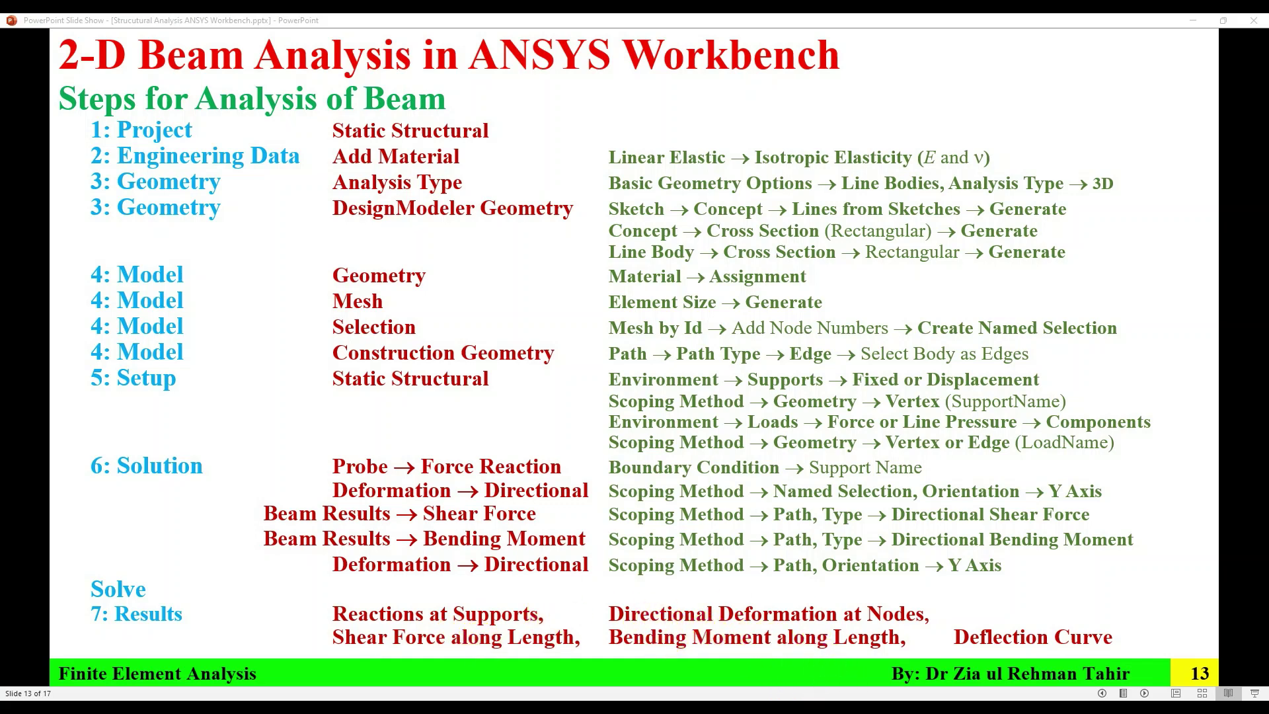
pyautogui.hotkey('alt', 'Tab')
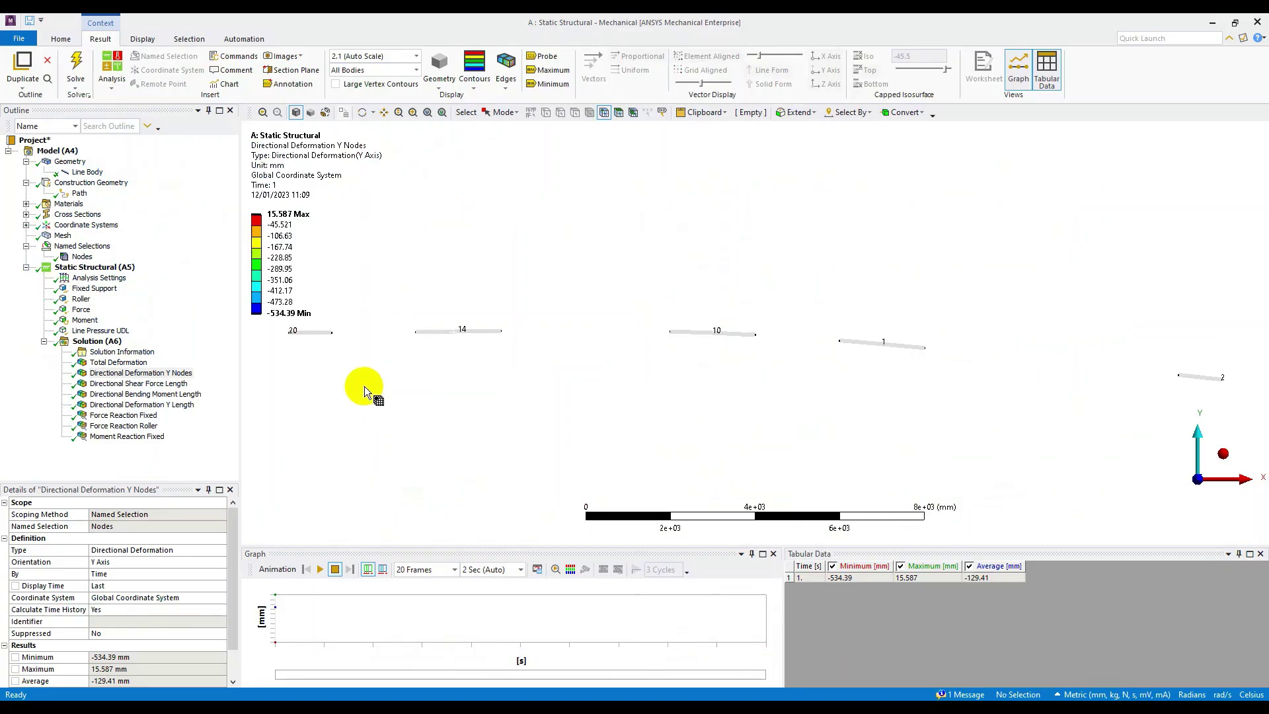
pyautogui.click(132, 384)
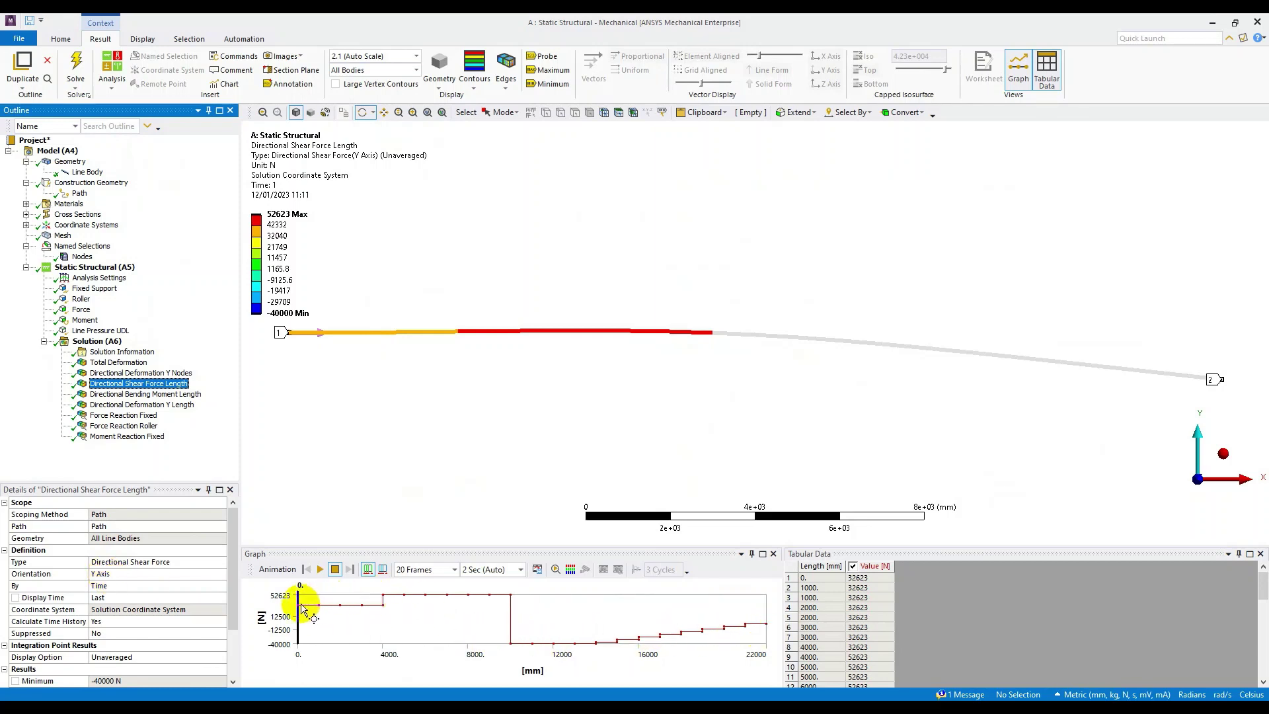
pyautogui.click(868, 619)
pyautogui.scroll(-8, 868, 619)
pyautogui.scroll(-3, 867, 619)
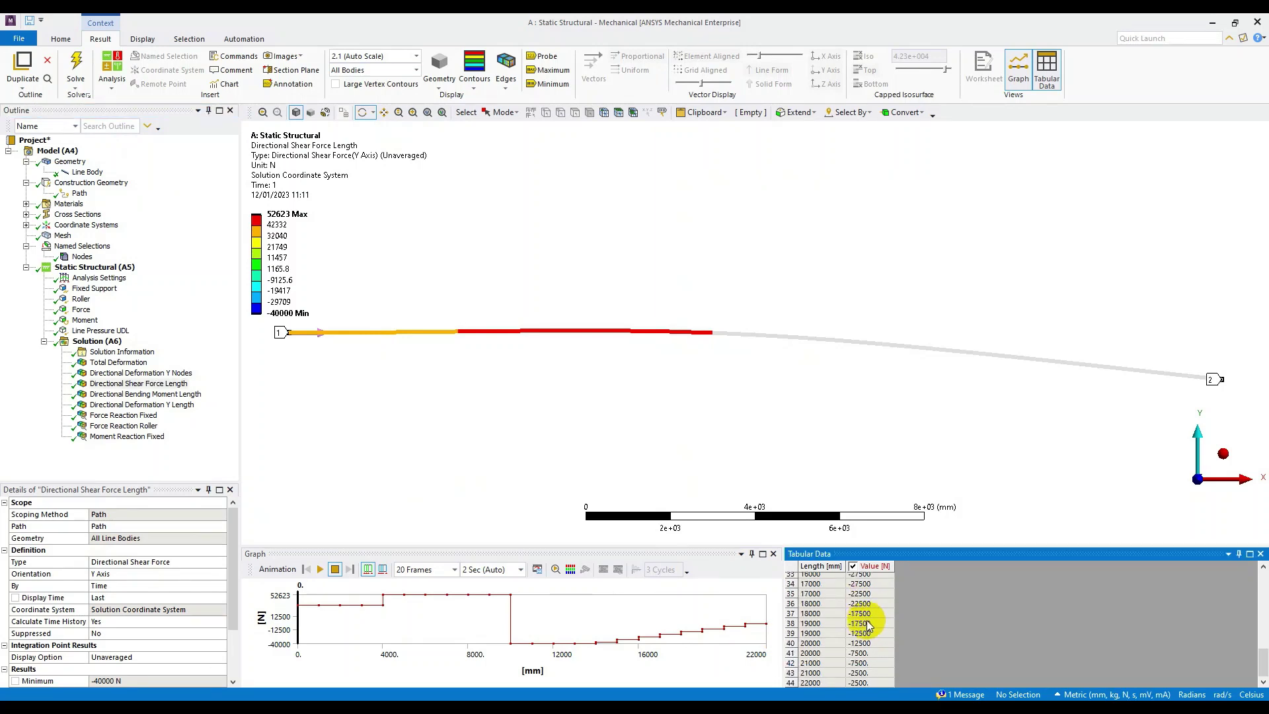
pyautogui.scroll(10, 866, 644)
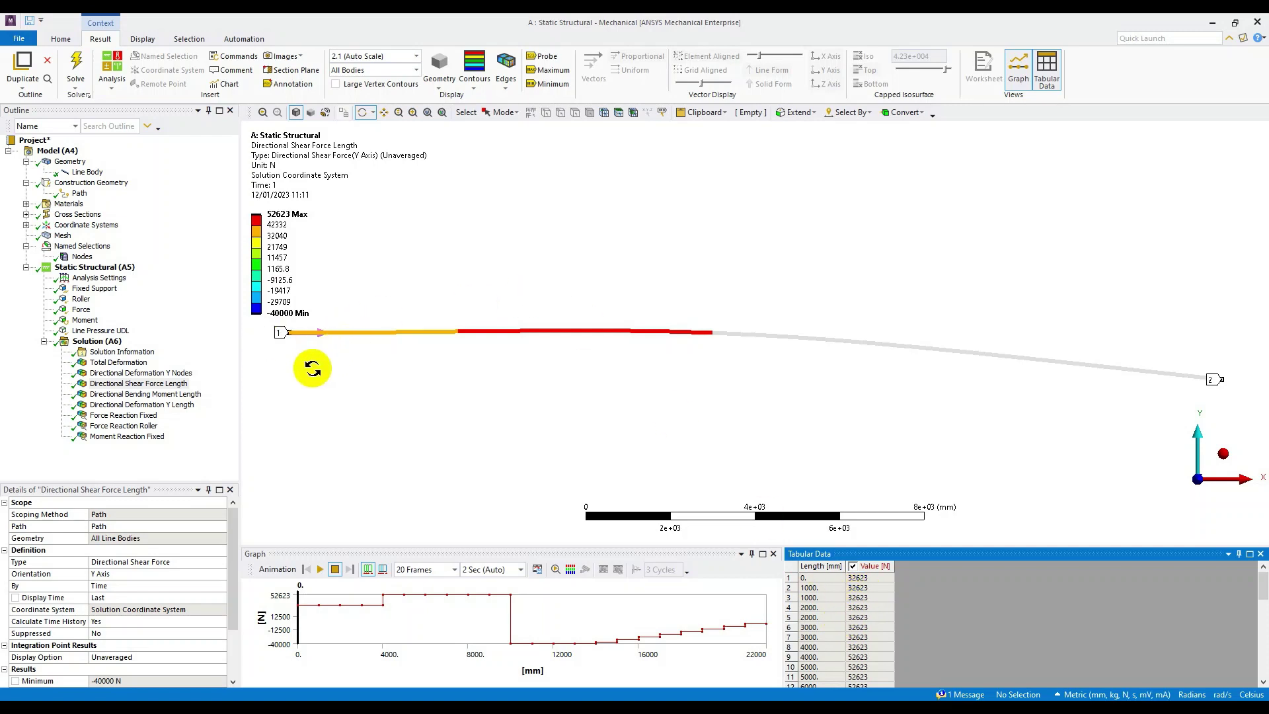
pyautogui.click(547, 56)
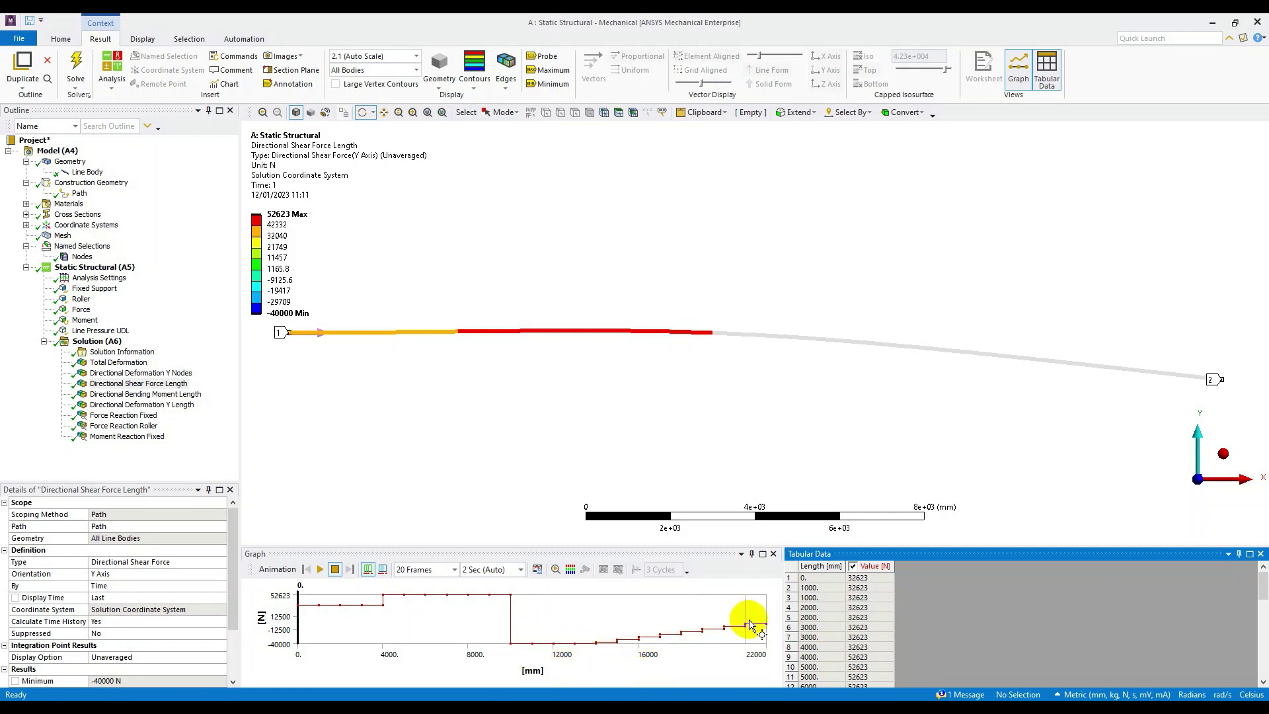
# - Check the bending moment item on the slide, and examine the Directional Bending Moment Length graph and tabular data in Mechanical
pyautogui.hotkey('alt', 'Tab')
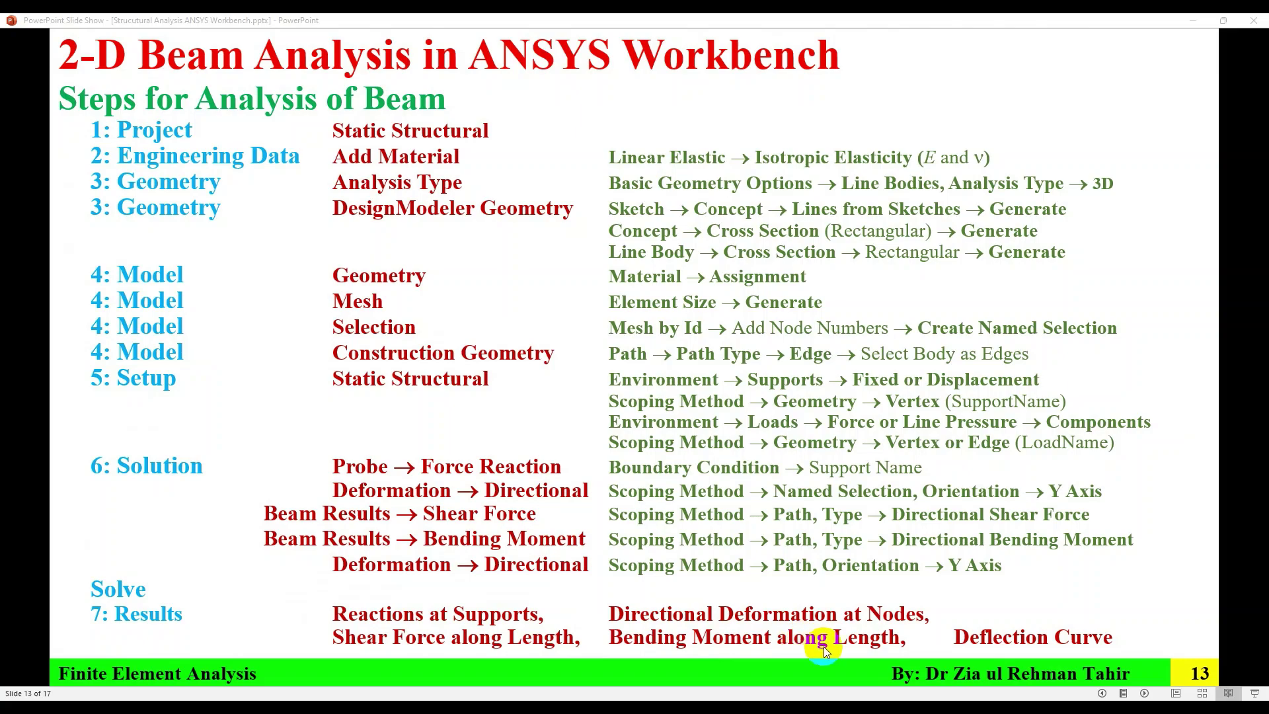
pyautogui.hotkey('alt', 'Tab')
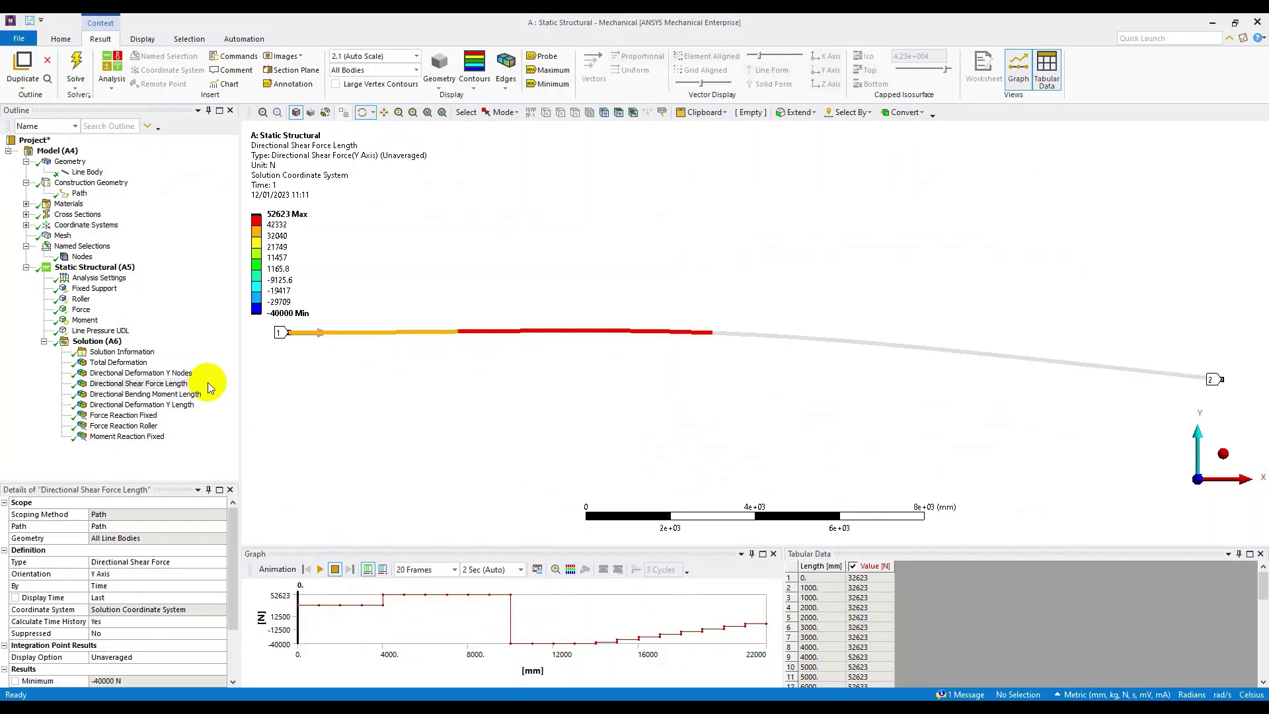
pyautogui.click(128, 395)
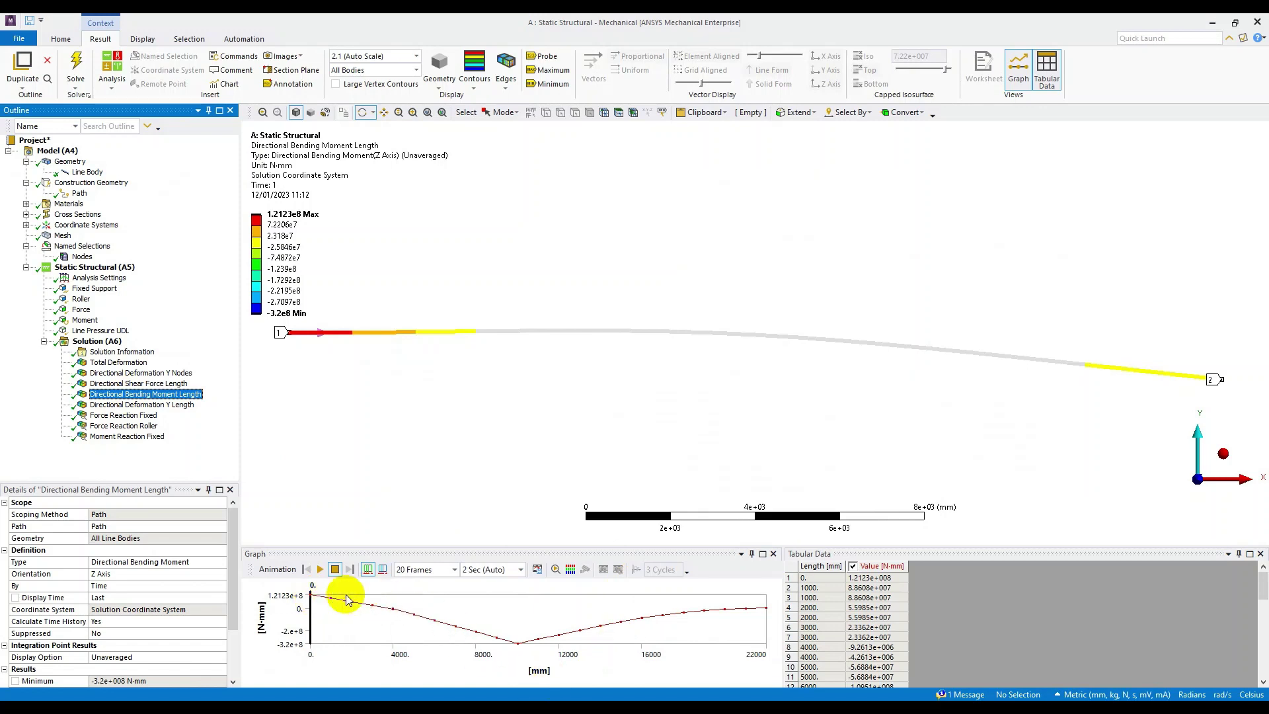
pyautogui.scroll(-3, 857, 611)
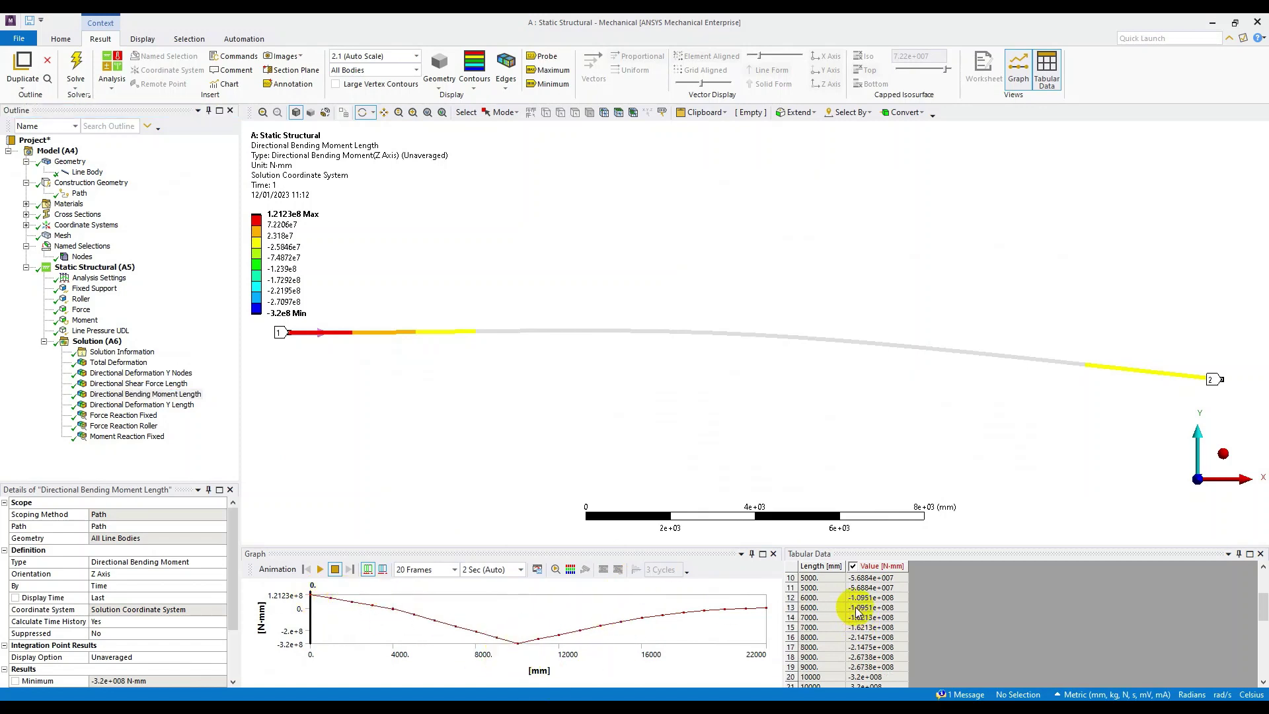
pyautogui.scroll(3, 857, 611)
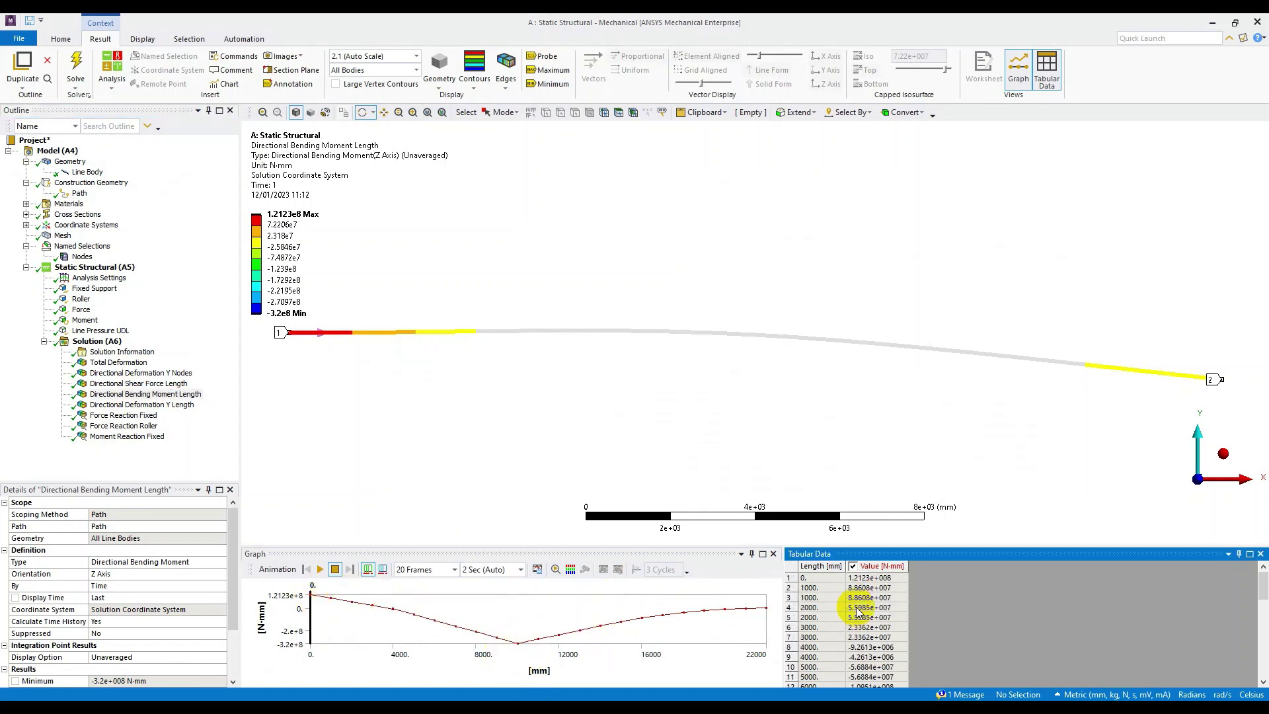
pyautogui.scroll(-10, 824, 596)
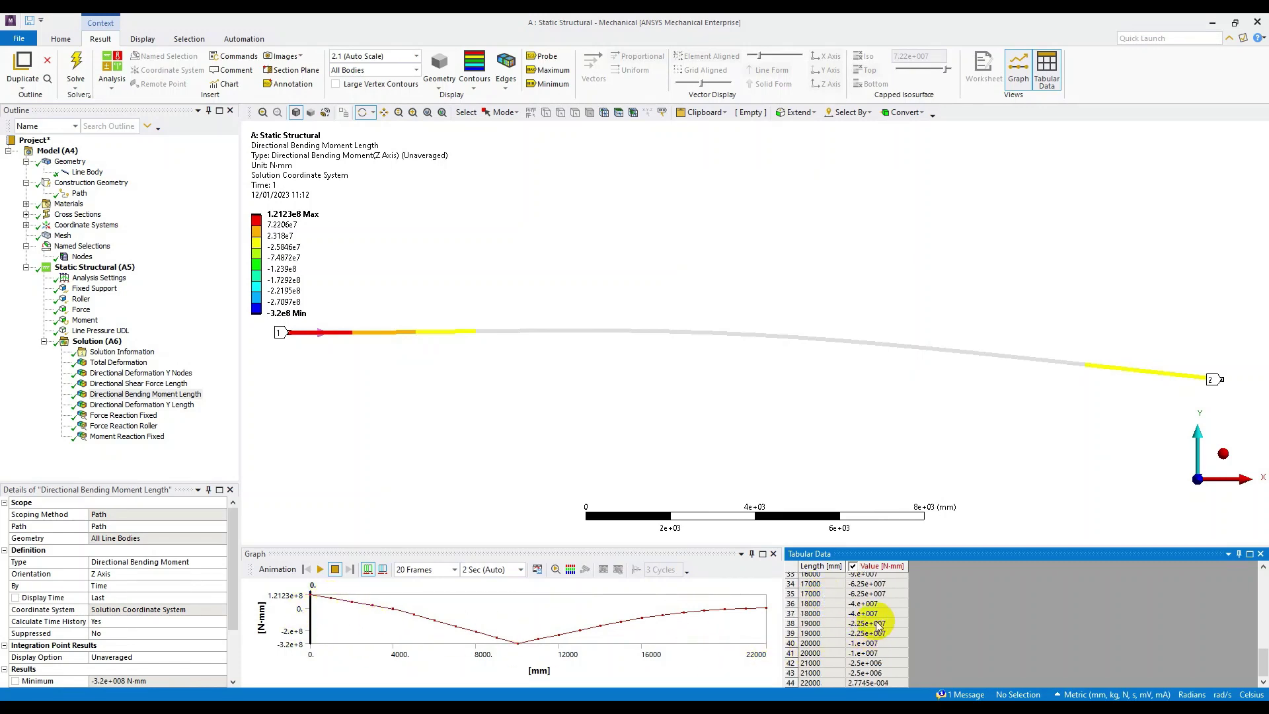
# - Switch the unit system to Metric (m, kg, N, s, V, A) for the bending moment result
pyautogui.click(1110, 695)
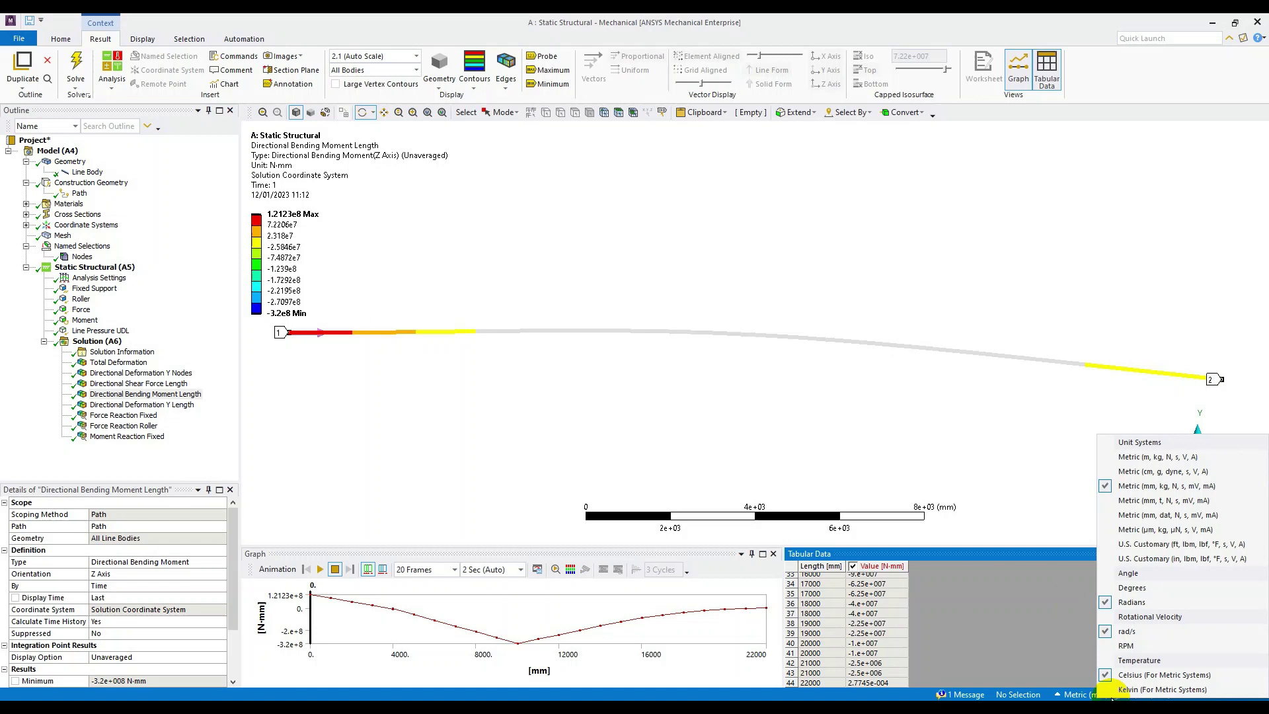
pyautogui.click(1183, 458)
pyautogui.scroll(7, 855, 608)
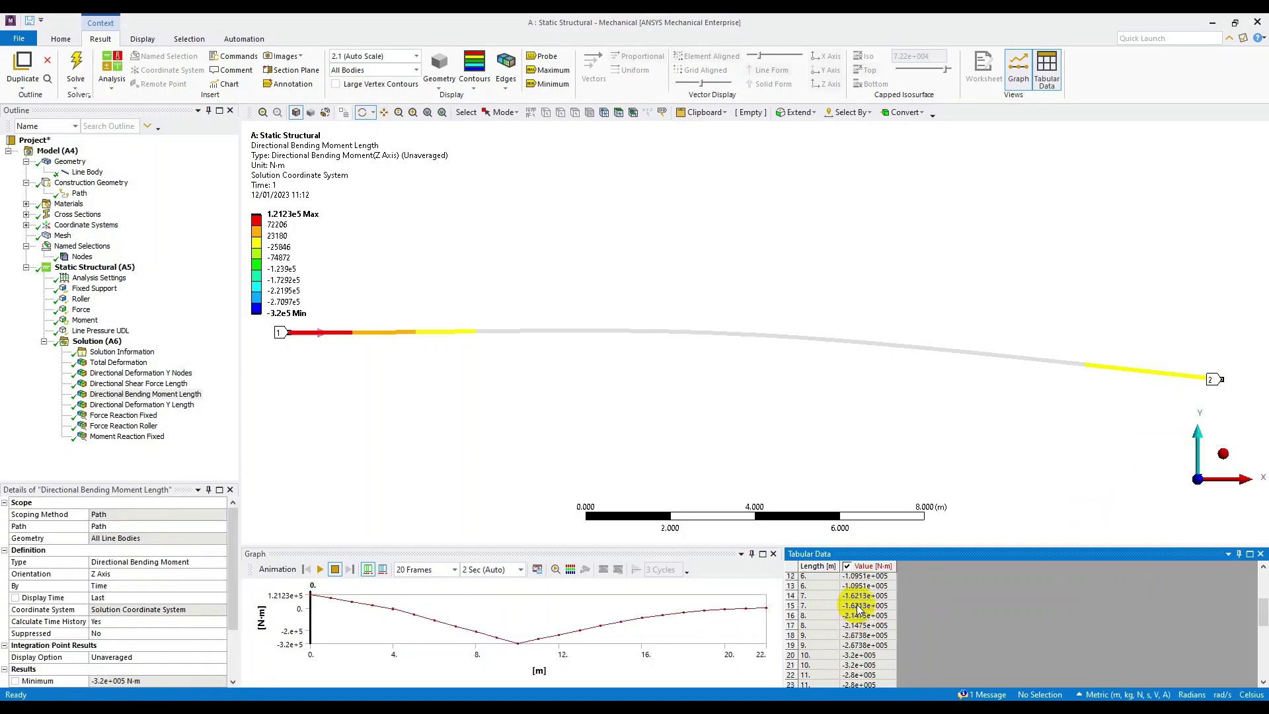
# - Compare the minimum and maximum bending moments in the result details with the moments in the textbook's members actions table
pyautogui.scroll(-2, 165, 620)
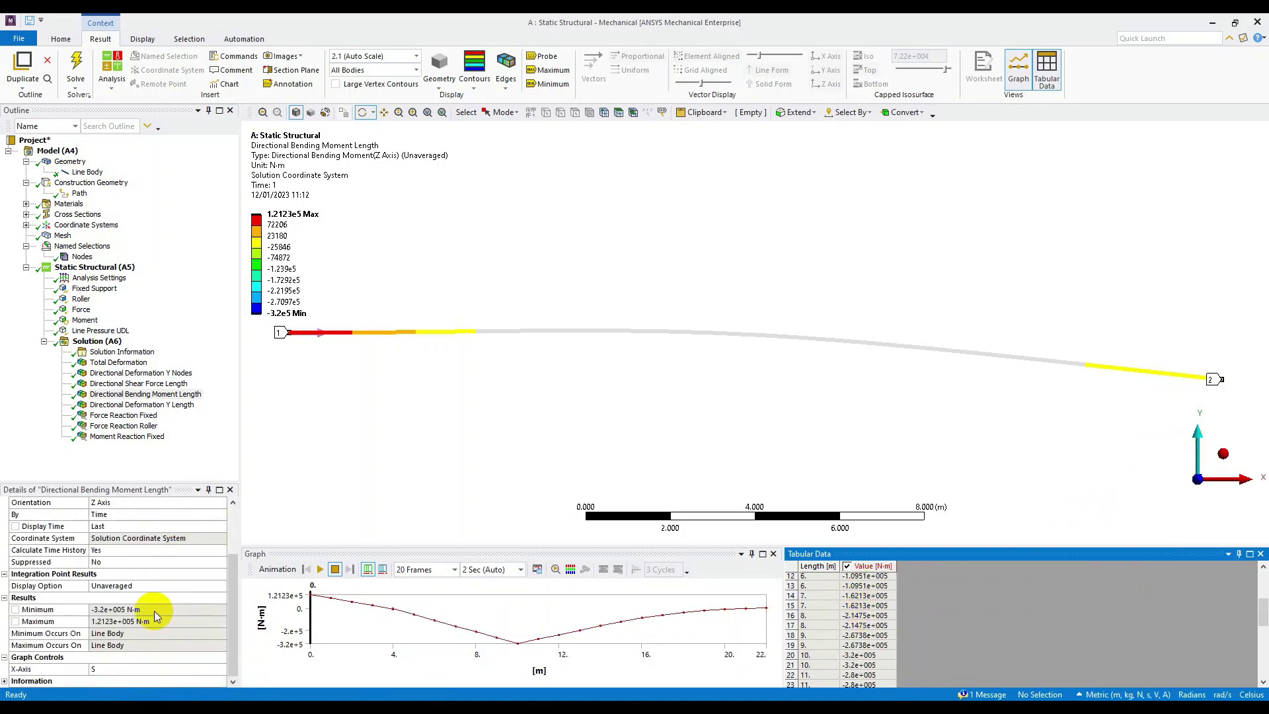
pyautogui.click(154, 610)
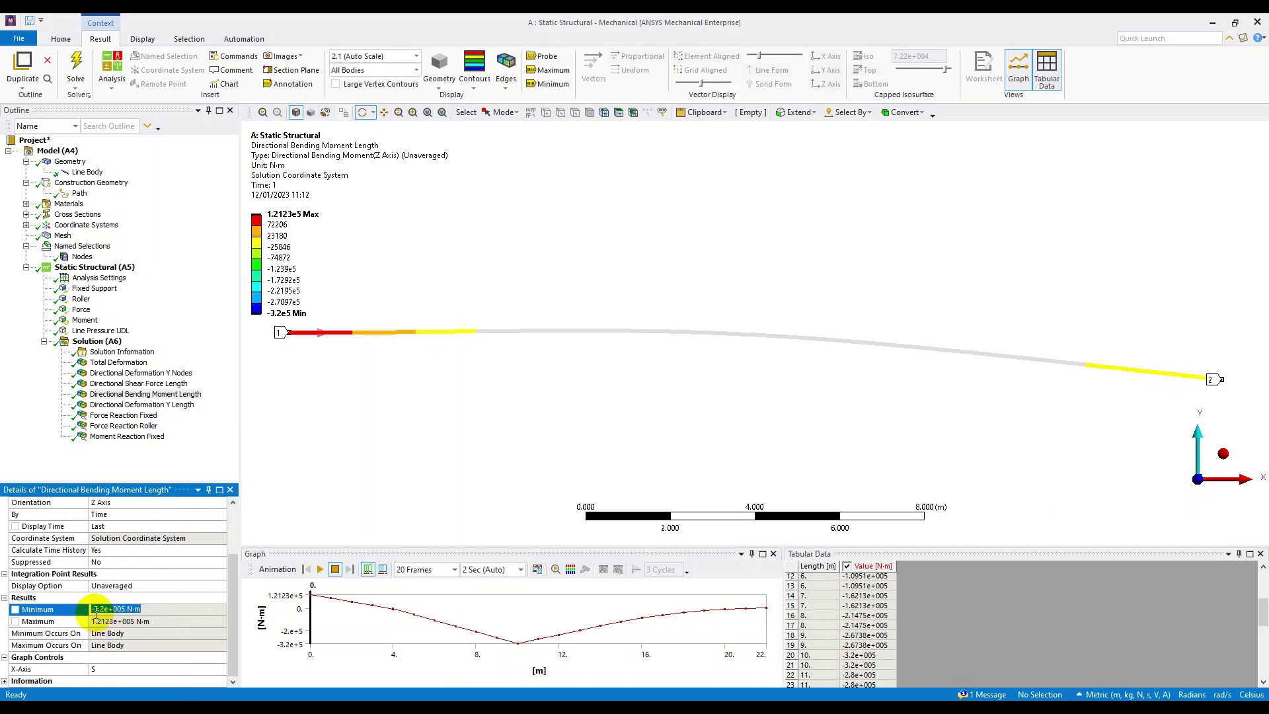
pyautogui.click(157, 621)
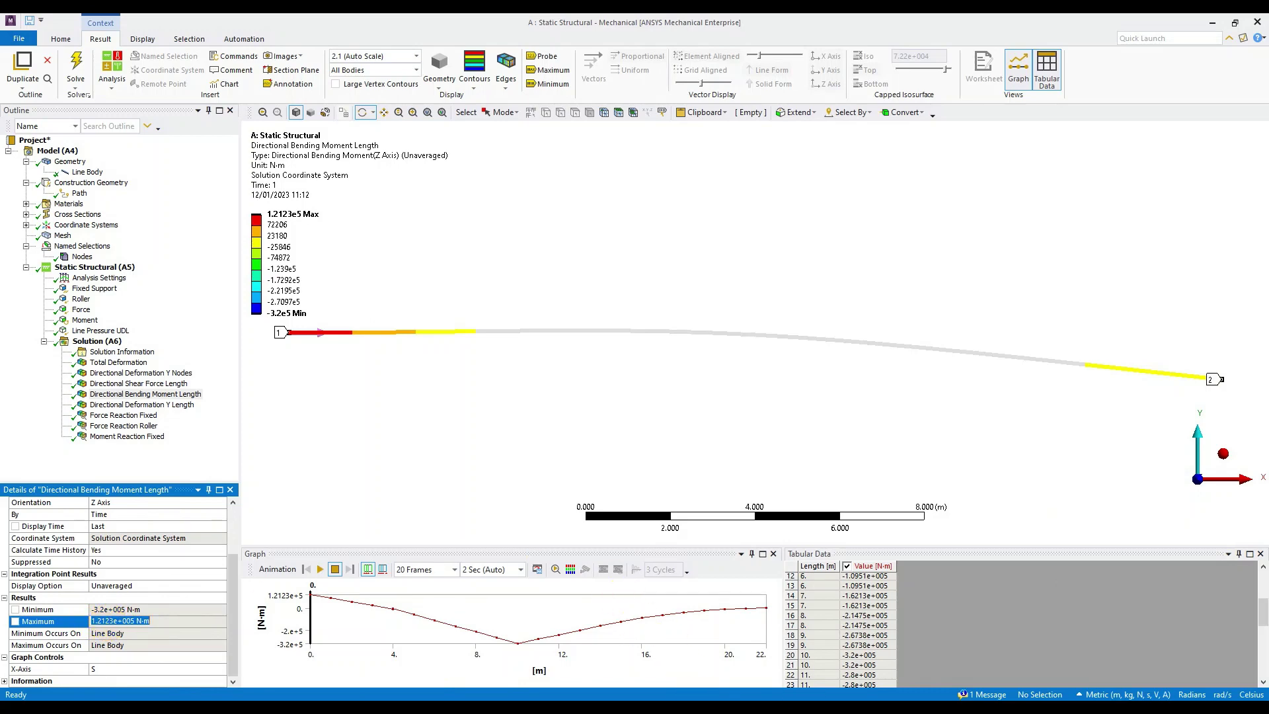
pyautogui.click(755, 706)
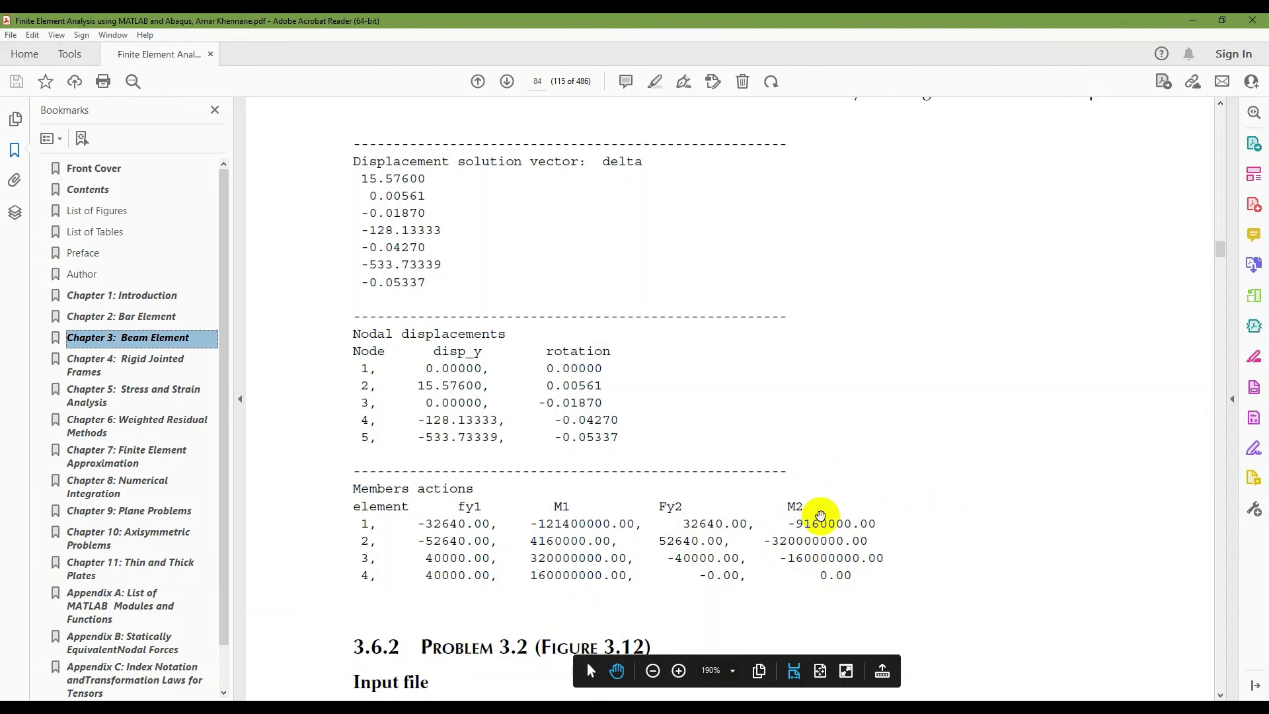
pyautogui.click(1191, 23)
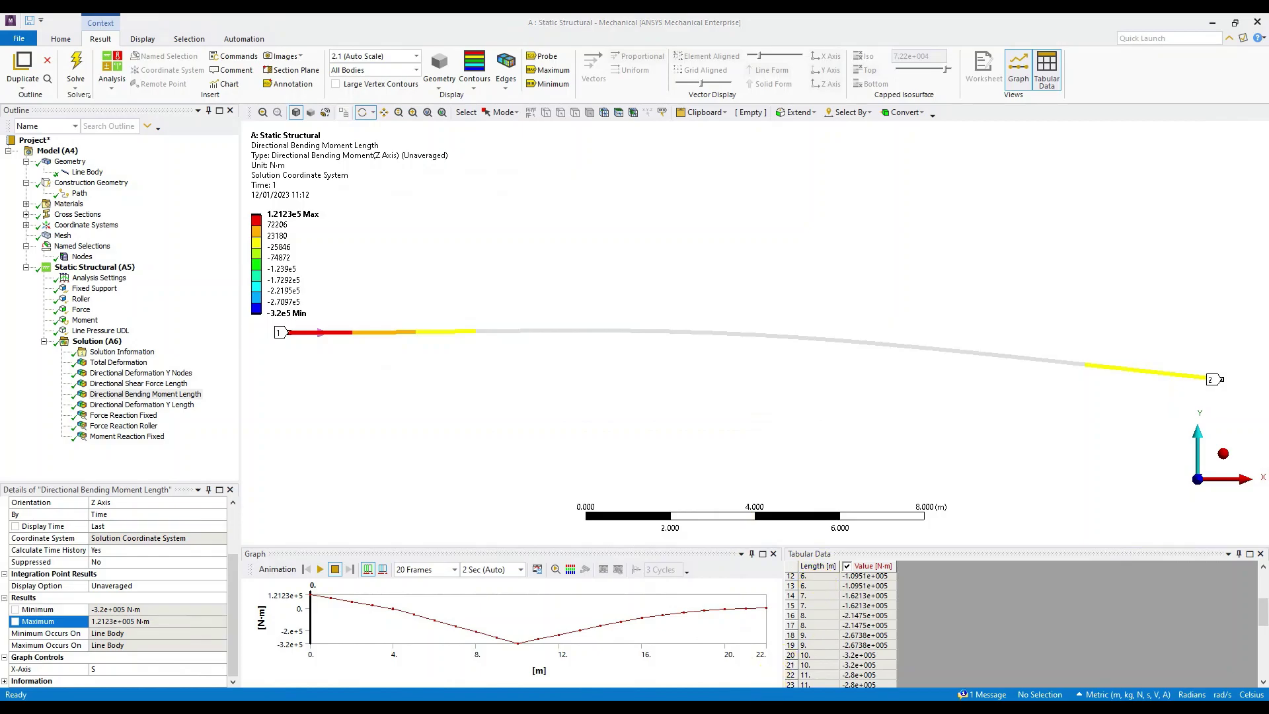
# - Check the deflection curve item on the slide, and examine the Directional Deformation Y Length graph and tabular data in Mechanical
pyautogui.hotkey('alt', 'Tab')
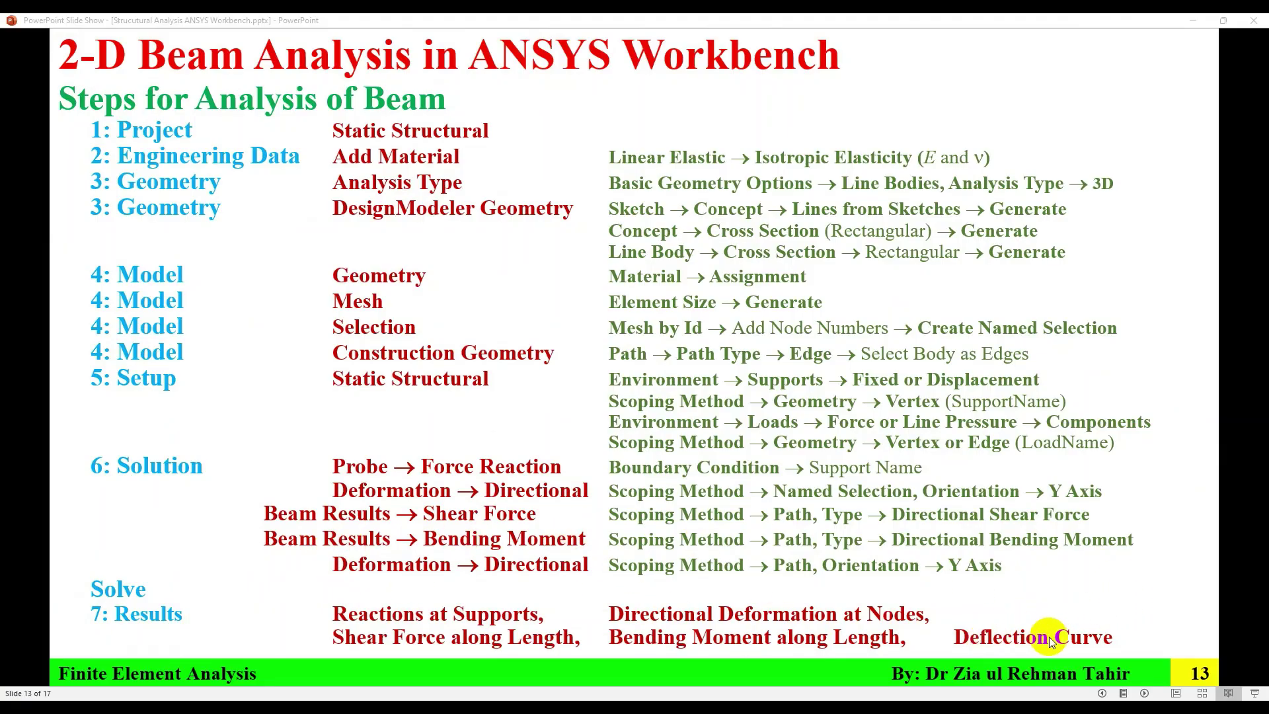
pyautogui.hotkey('alt', 'Tab')
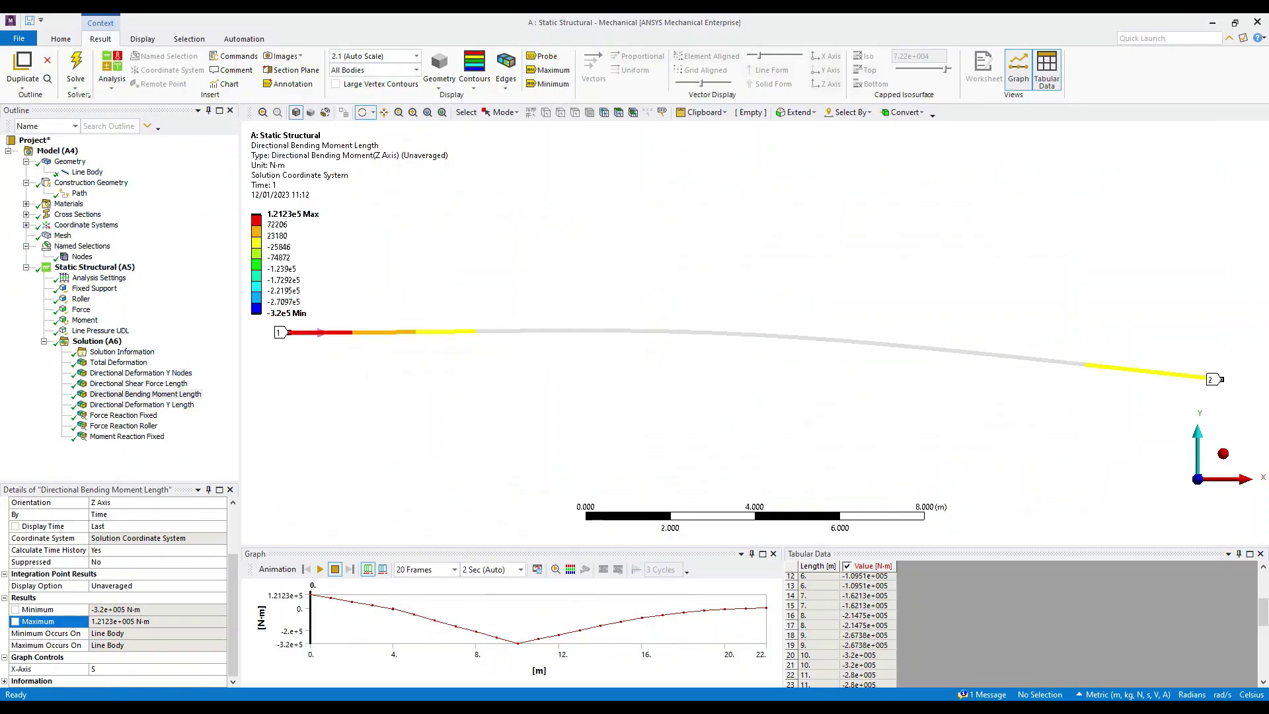
pyautogui.click(137, 404)
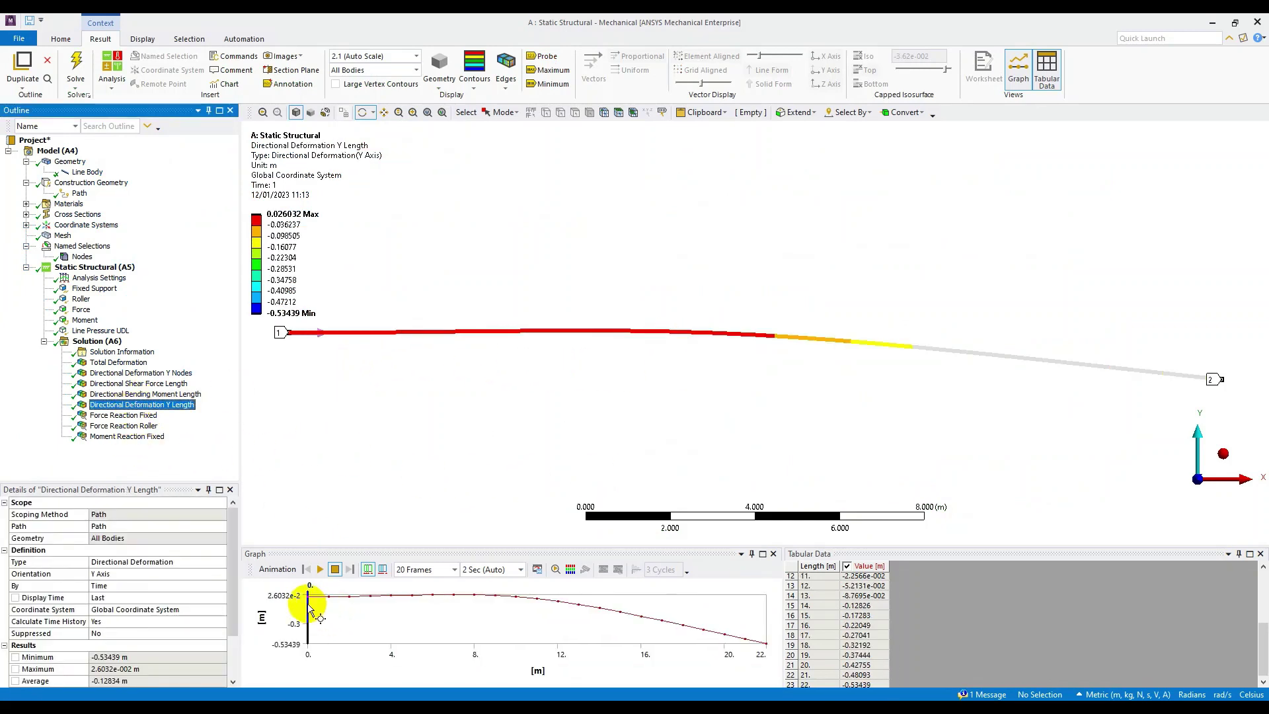
pyautogui.click(878, 626)
pyautogui.scroll(4, 877, 626)
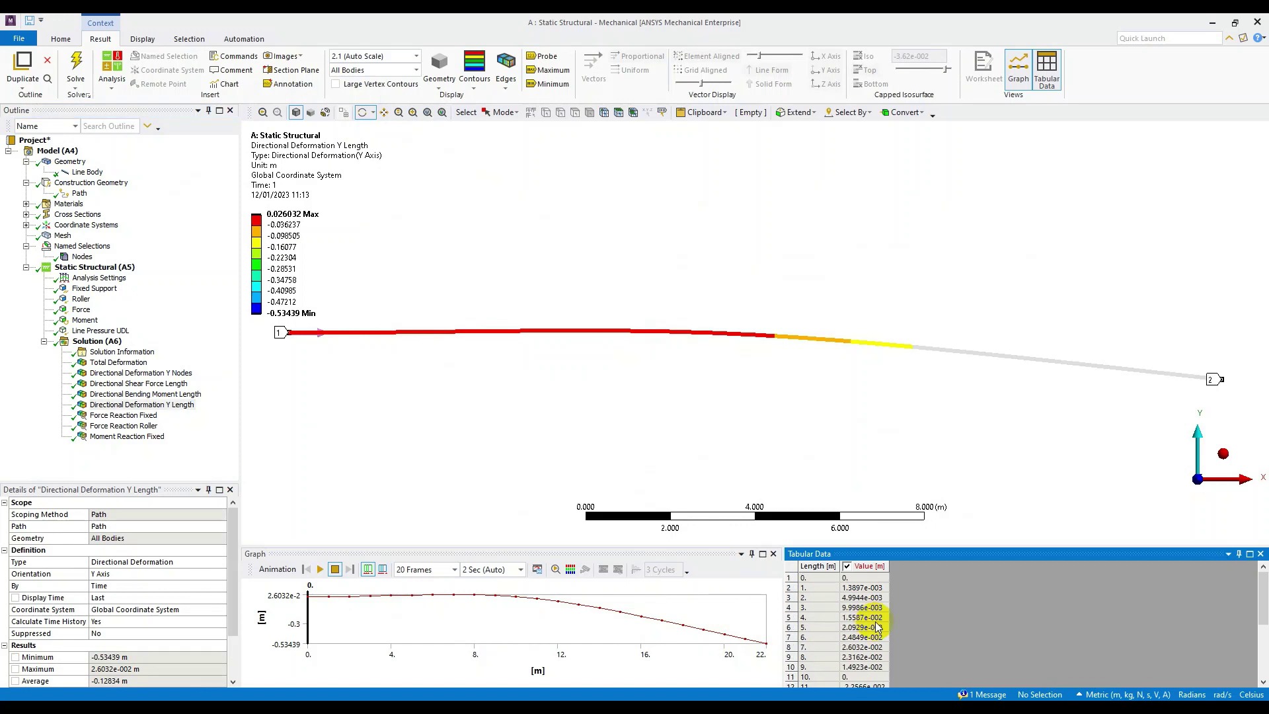
# - Switch the unit system to Metric (mm, kg, N, s, mV, mA) and examine the tabulated Y deflections along the beam length
pyautogui.click(1121, 695)
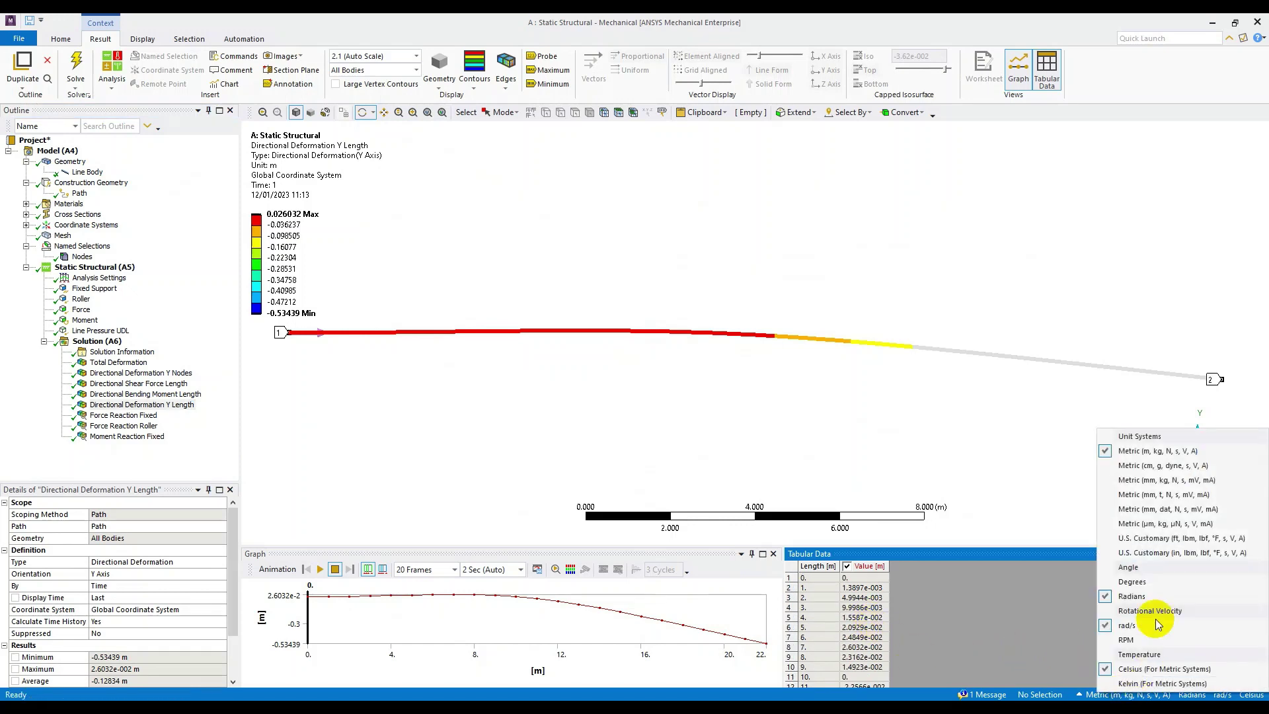
pyautogui.click(1158, 478)
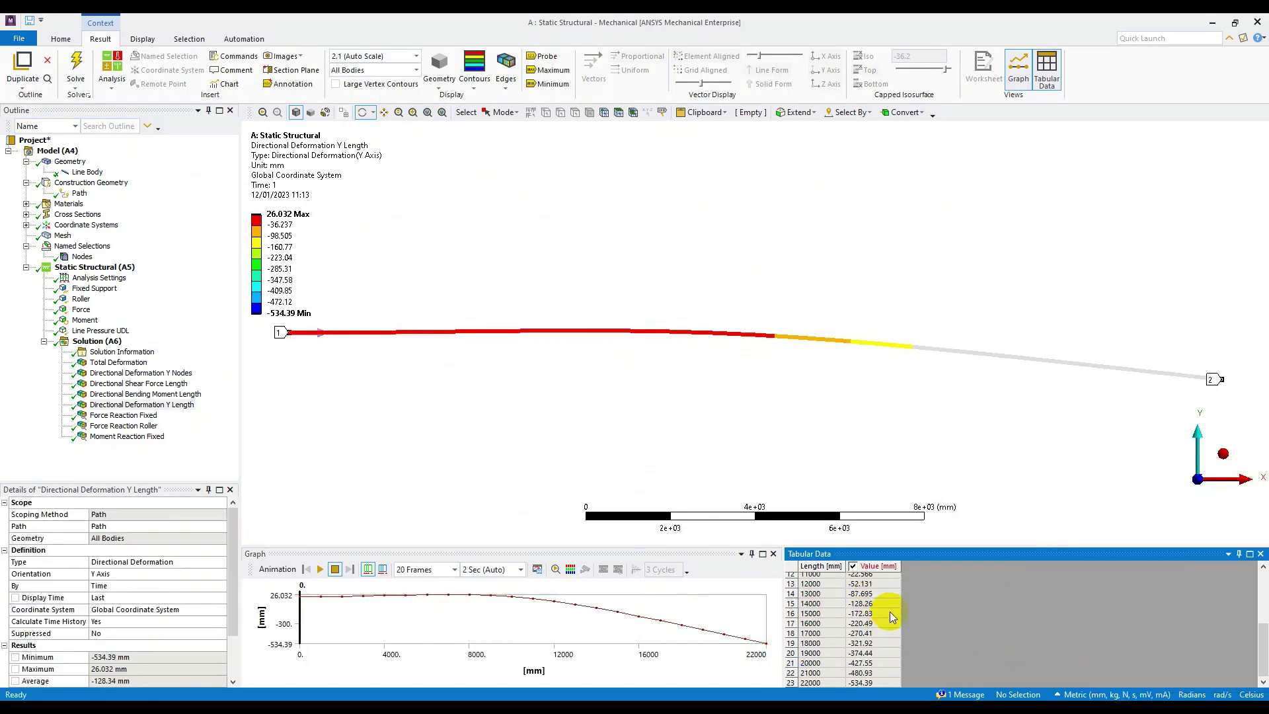
pyautogui.scroll(-4, 886, 612)
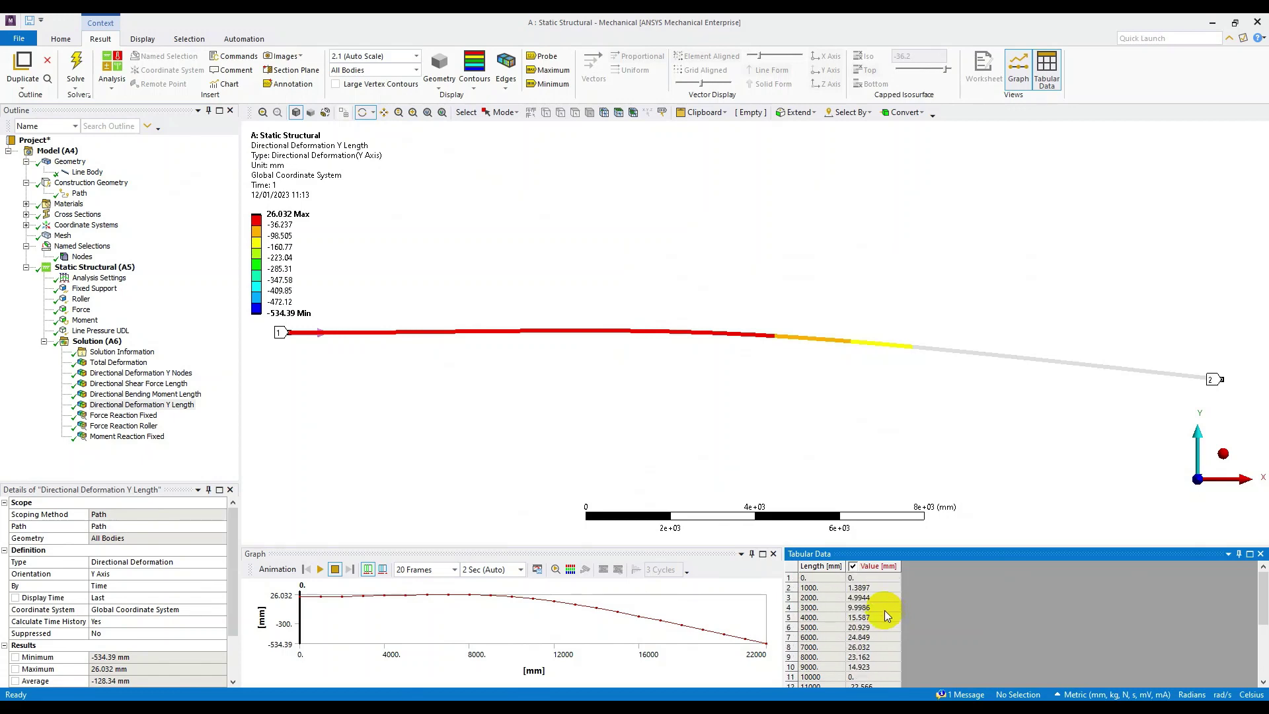
pyautogui.scroll(4, 885, 616)
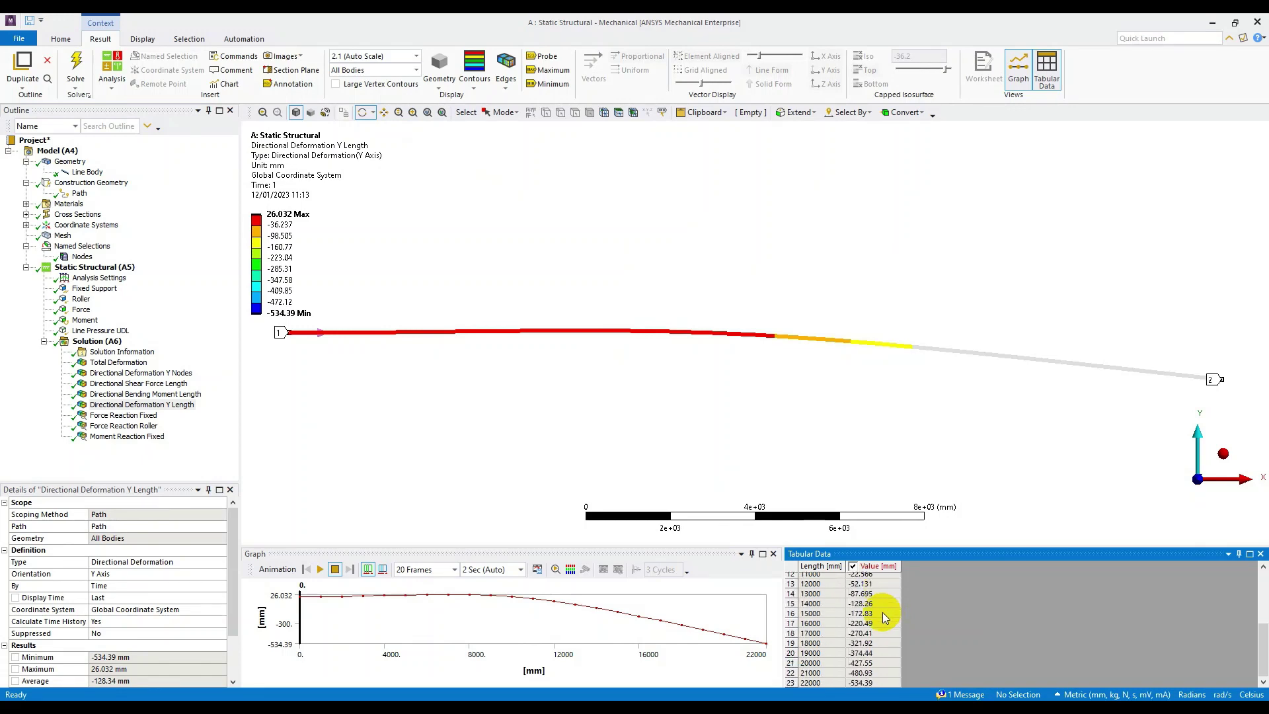
pyautogui.scroll(-4, 867, 607)
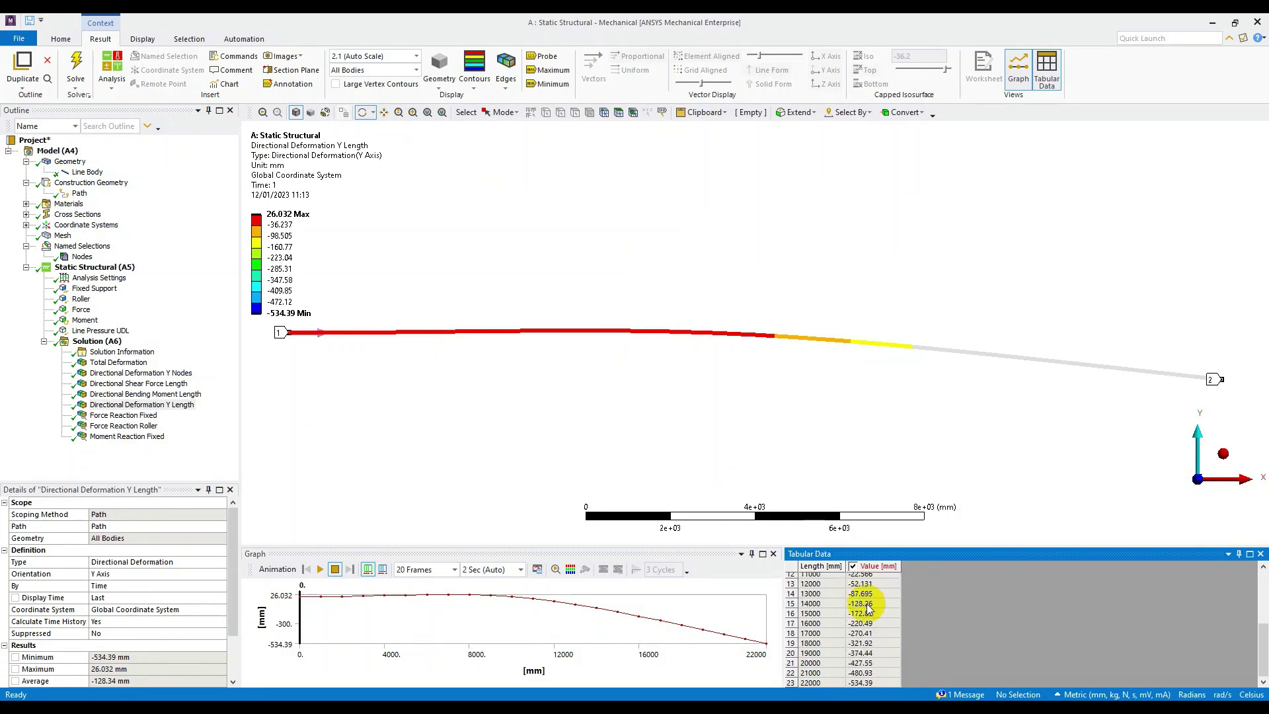
pyautogui.scroll(4, 867, 607)
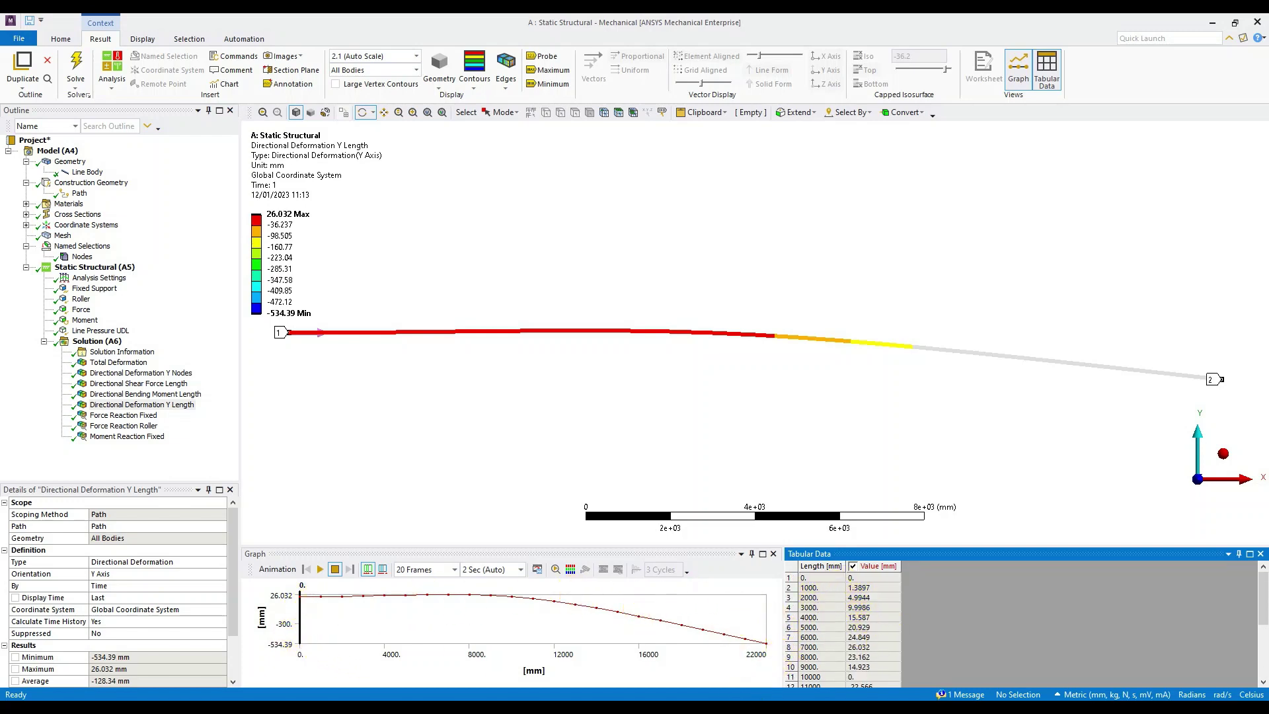
# - Check the beam analysis steps on the PowerPoint slide and return to Mechanical
pyautogui.click(747, 414)
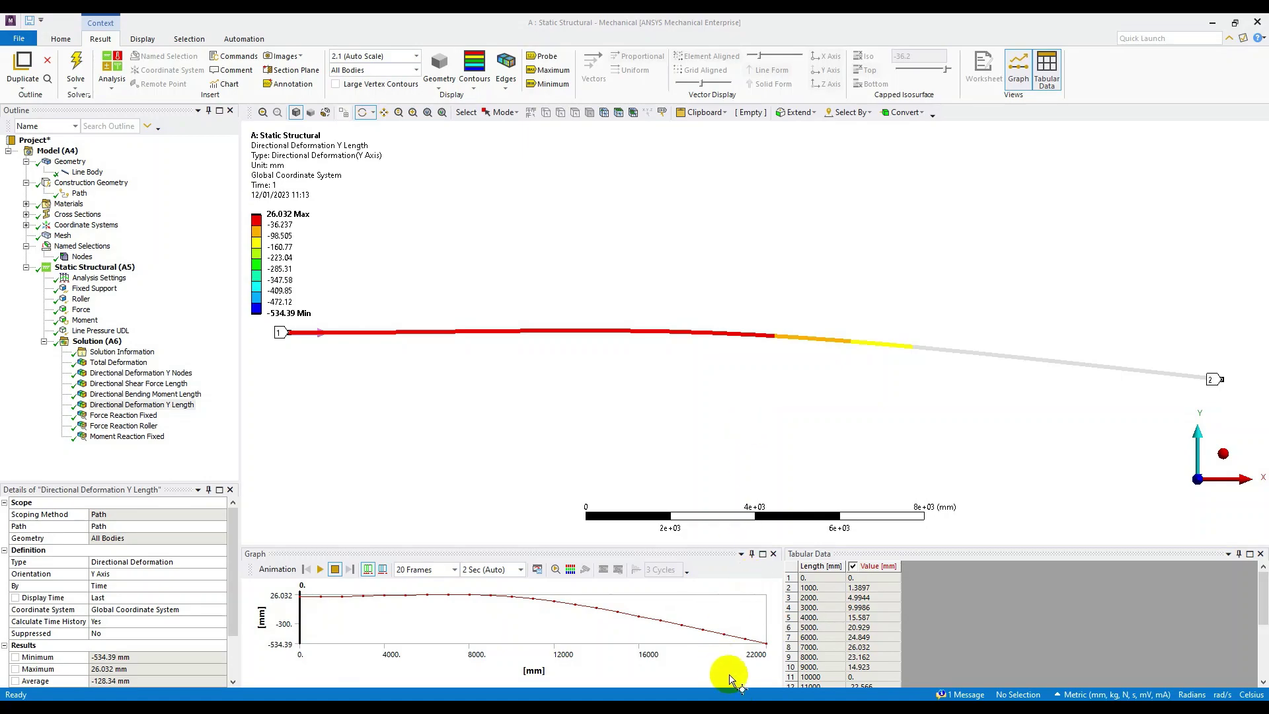
pyautogui.hotkey('alt', 'Tab')
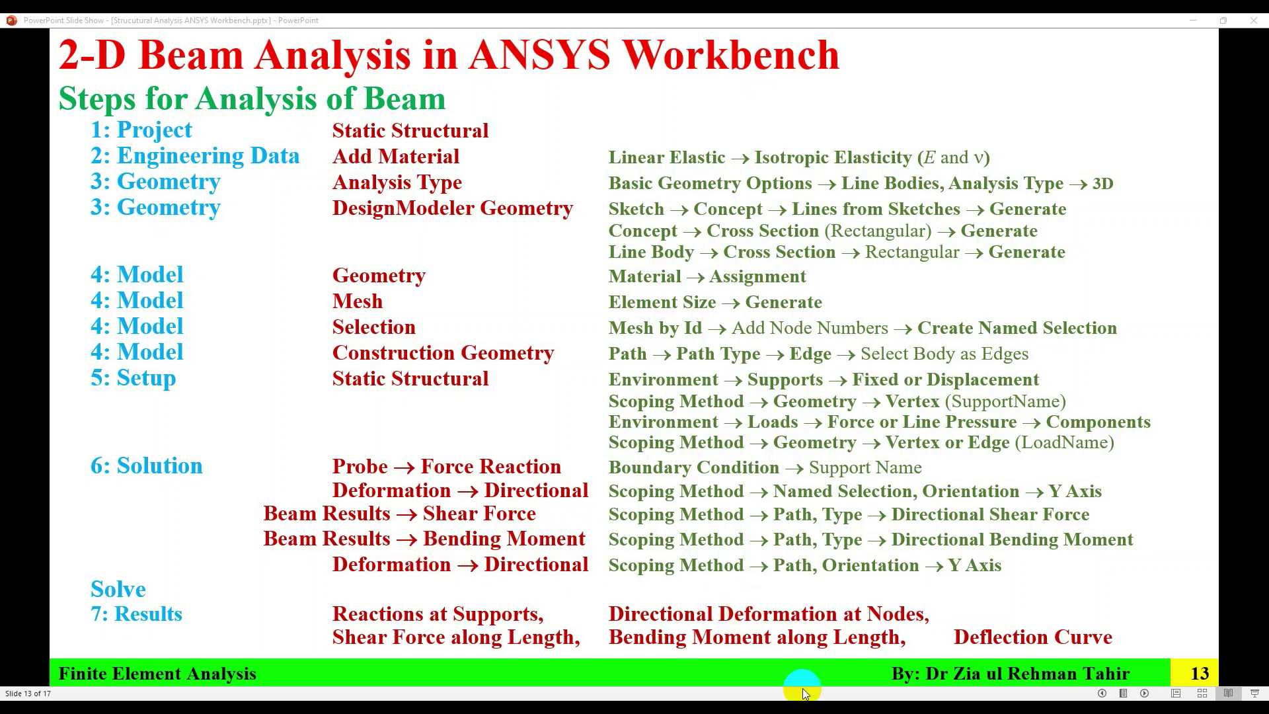
pyautogui.hotkey('alt', 'Tab')
# - Insert a Shear-Moment Diagram beam result under Solution (A6) and scope it to Path
pyautogui.click(98, 341)
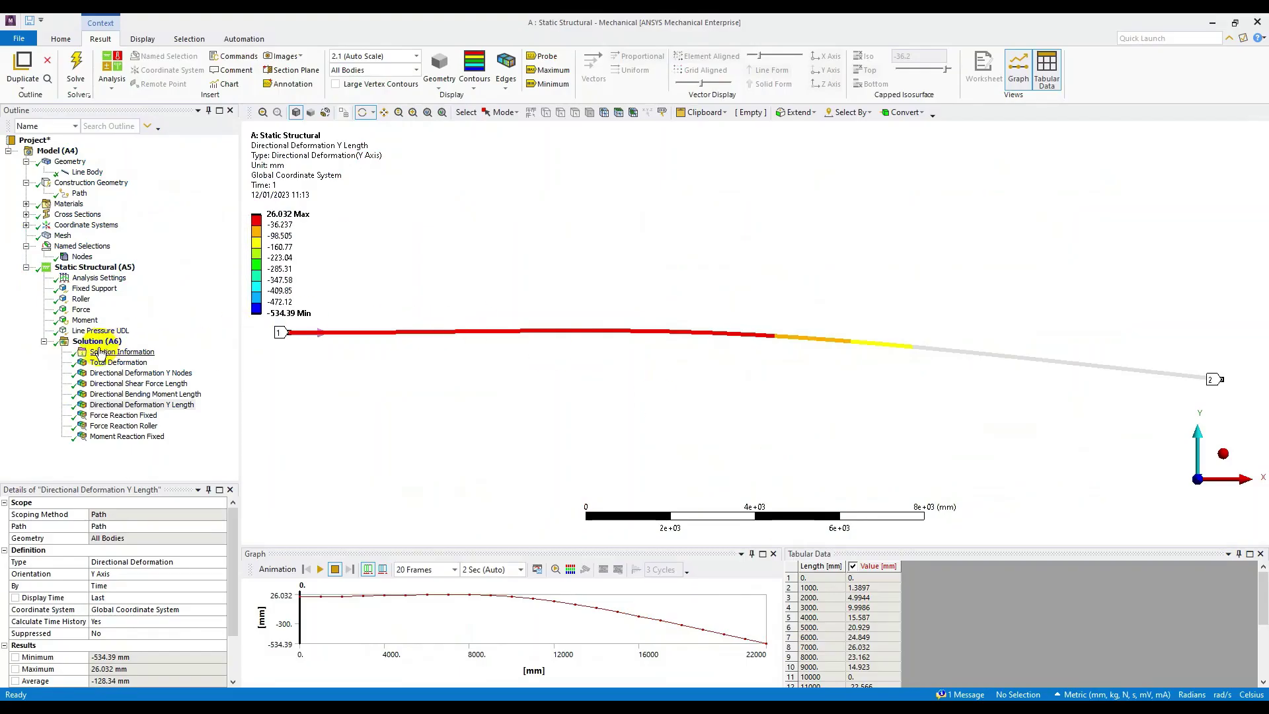
pyautogui.click(875, 84)
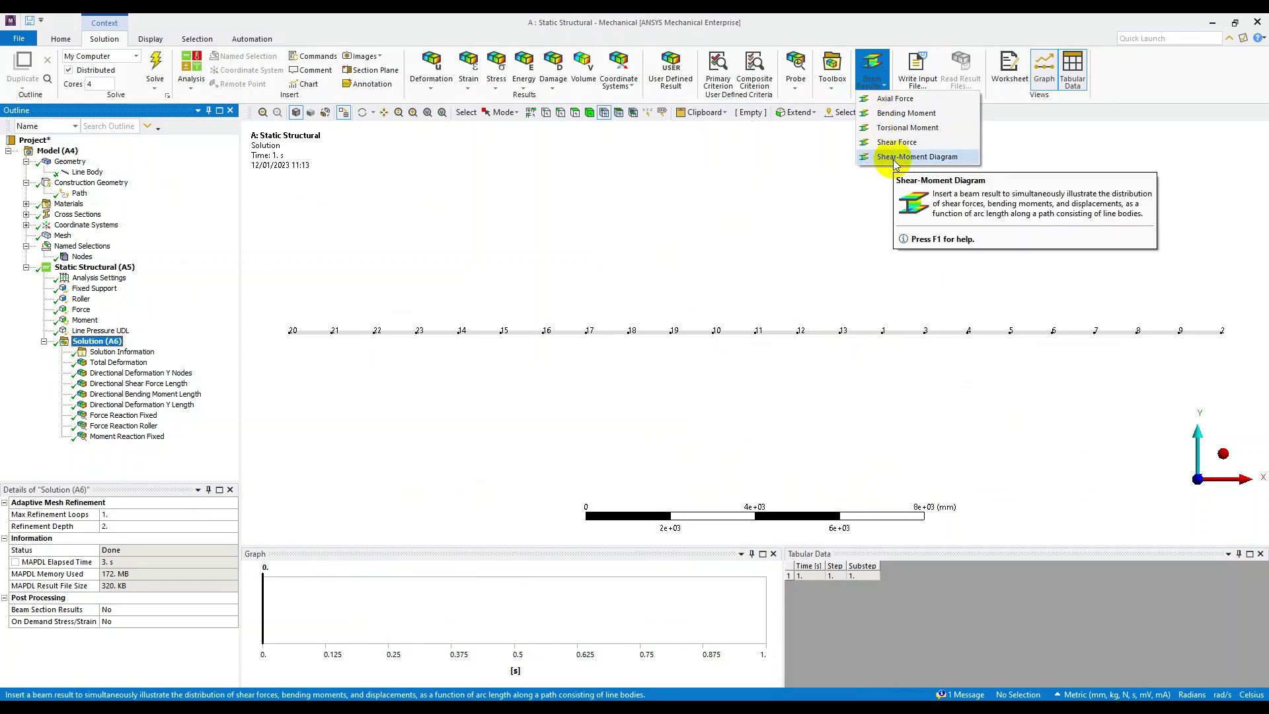
pyautogui.click(896, 160)
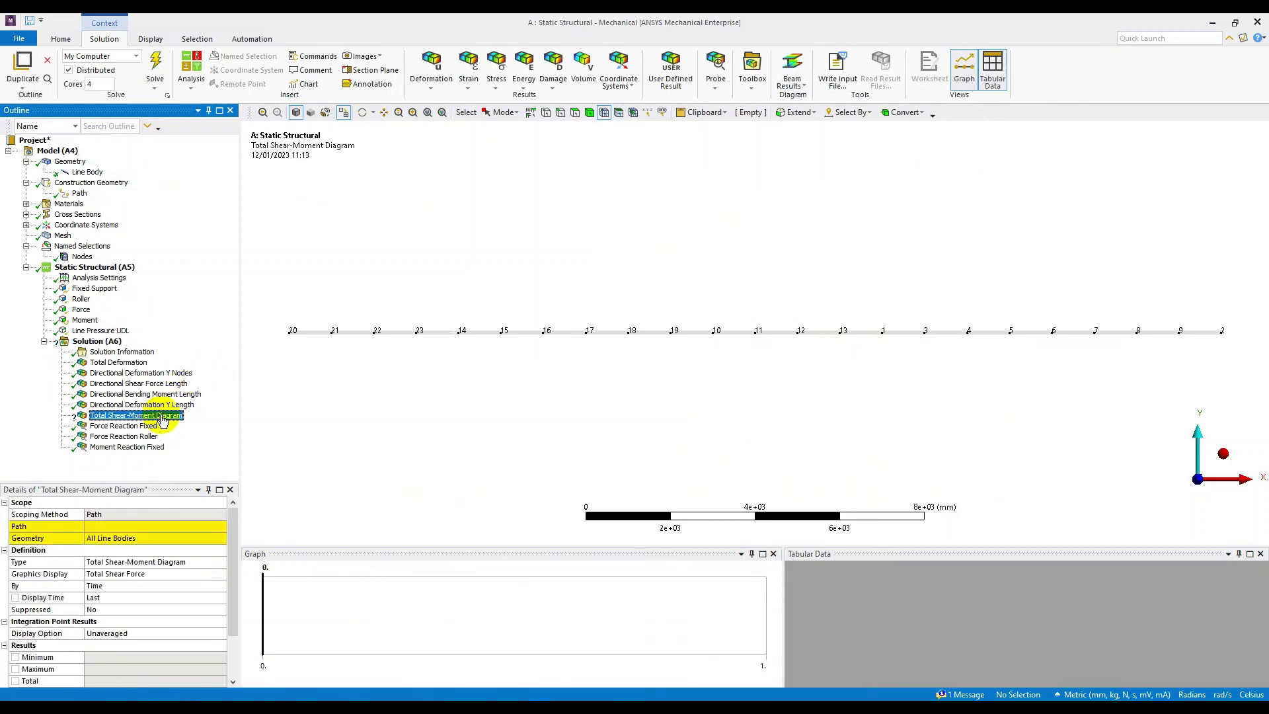
pyautogui.click(138, 525)
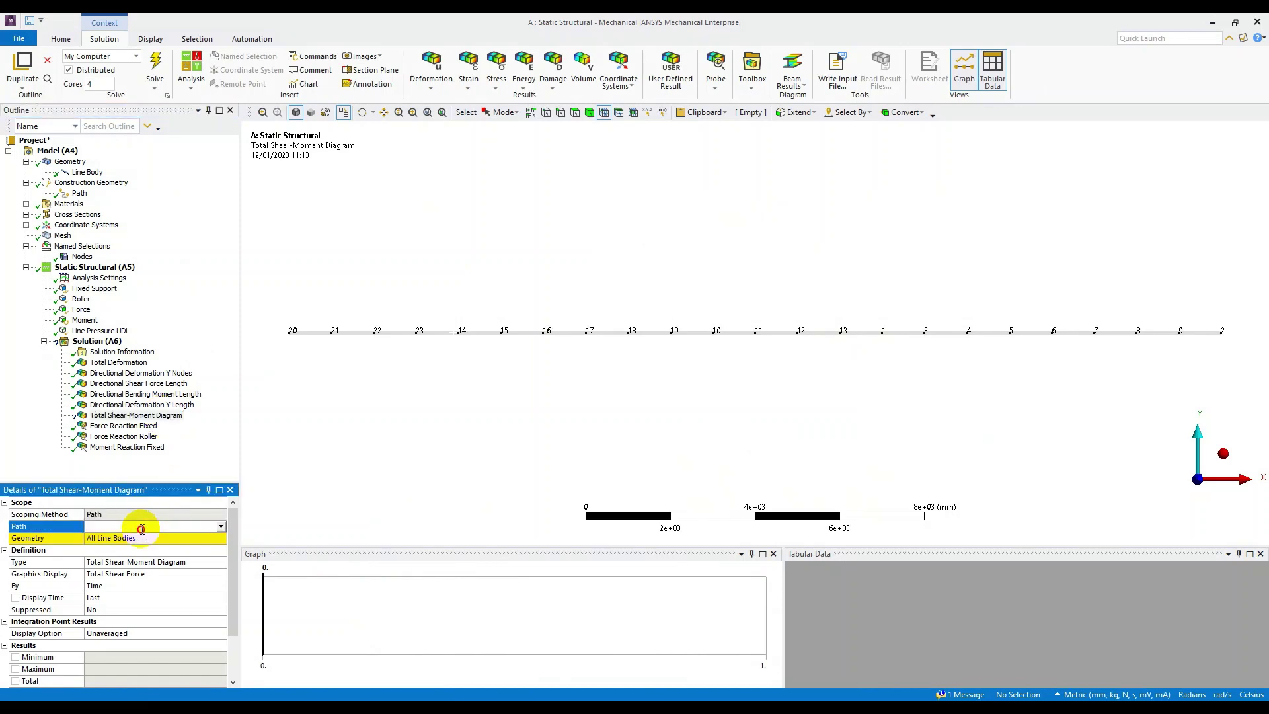
pyautogui.click(222, 527)
pyautogui.click(198, 537)
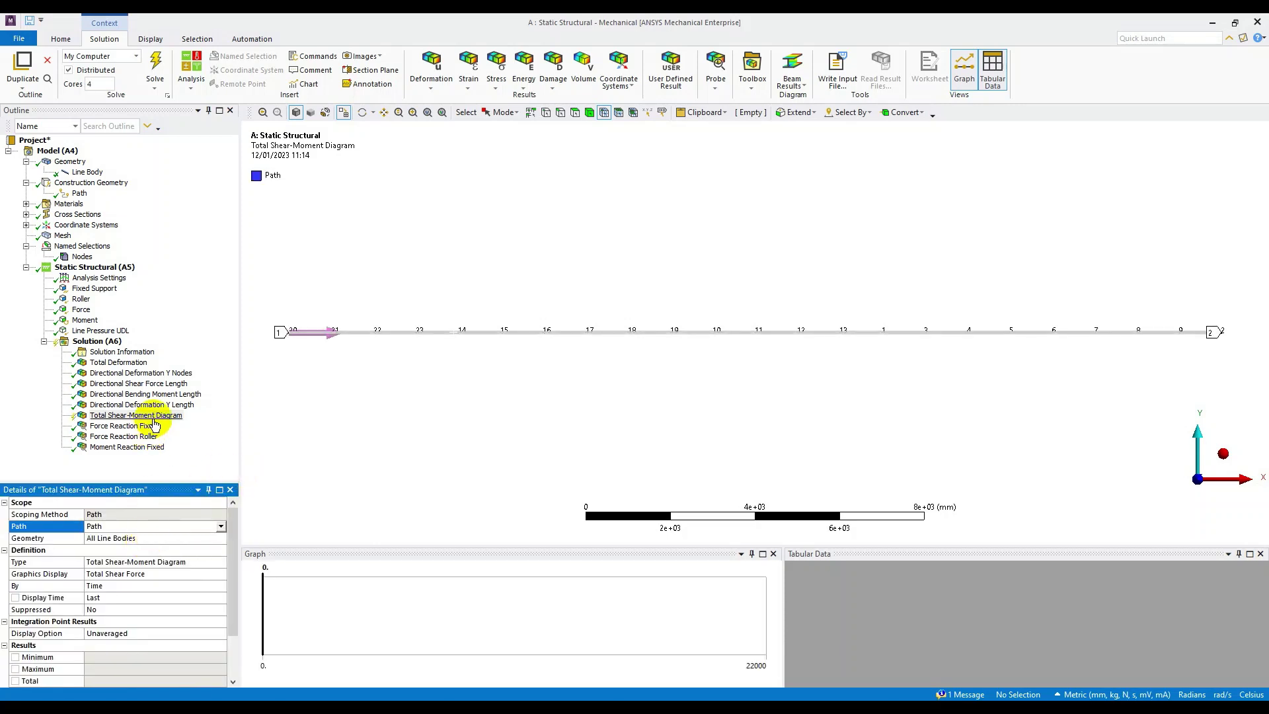
# - Set the diagram's type to Directional Shear-Moment Diagram (VY-MZ-UY) and solve for the result
pyautogui.click(205, 562)
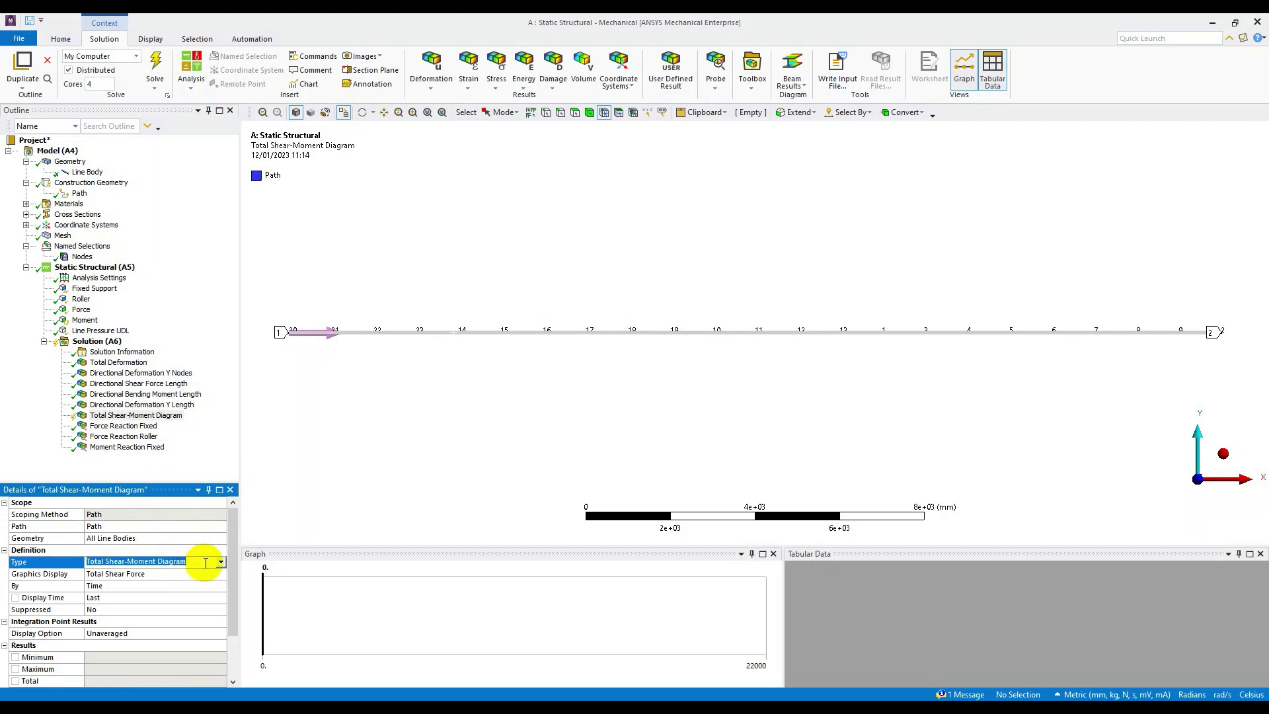
pyautogui.click(221, 562)
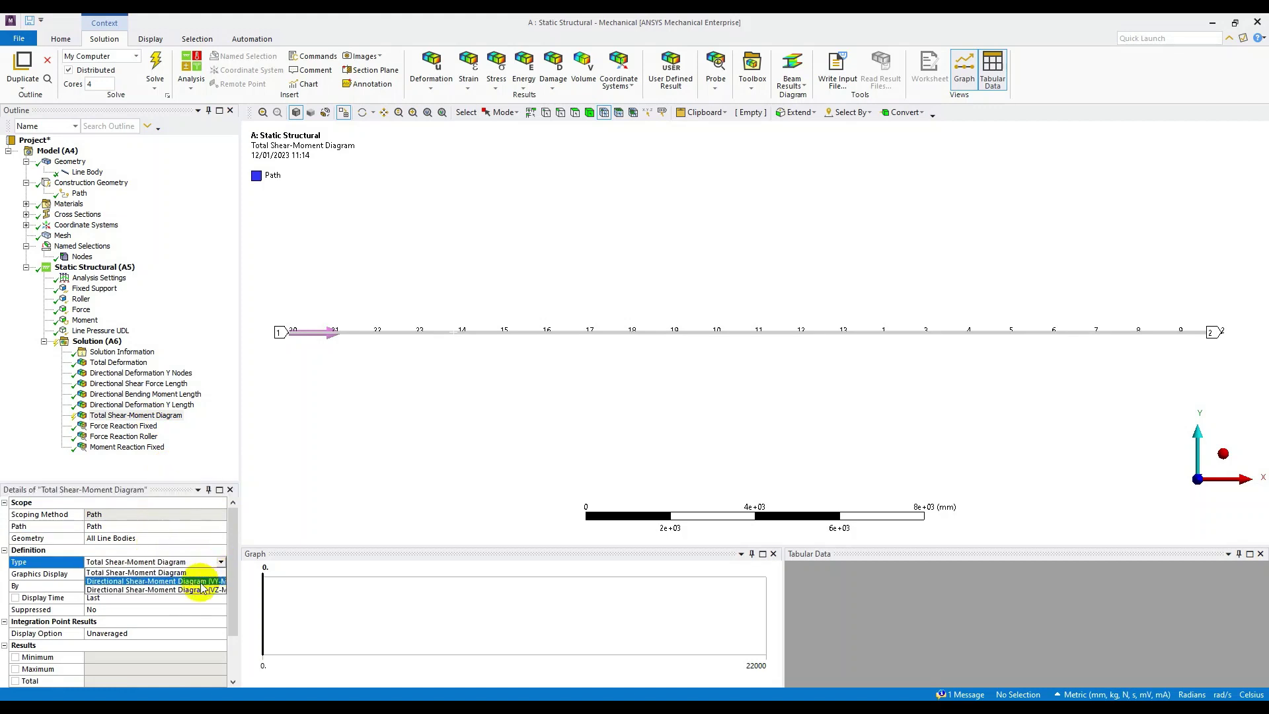
pyautogui.click(203, 581)
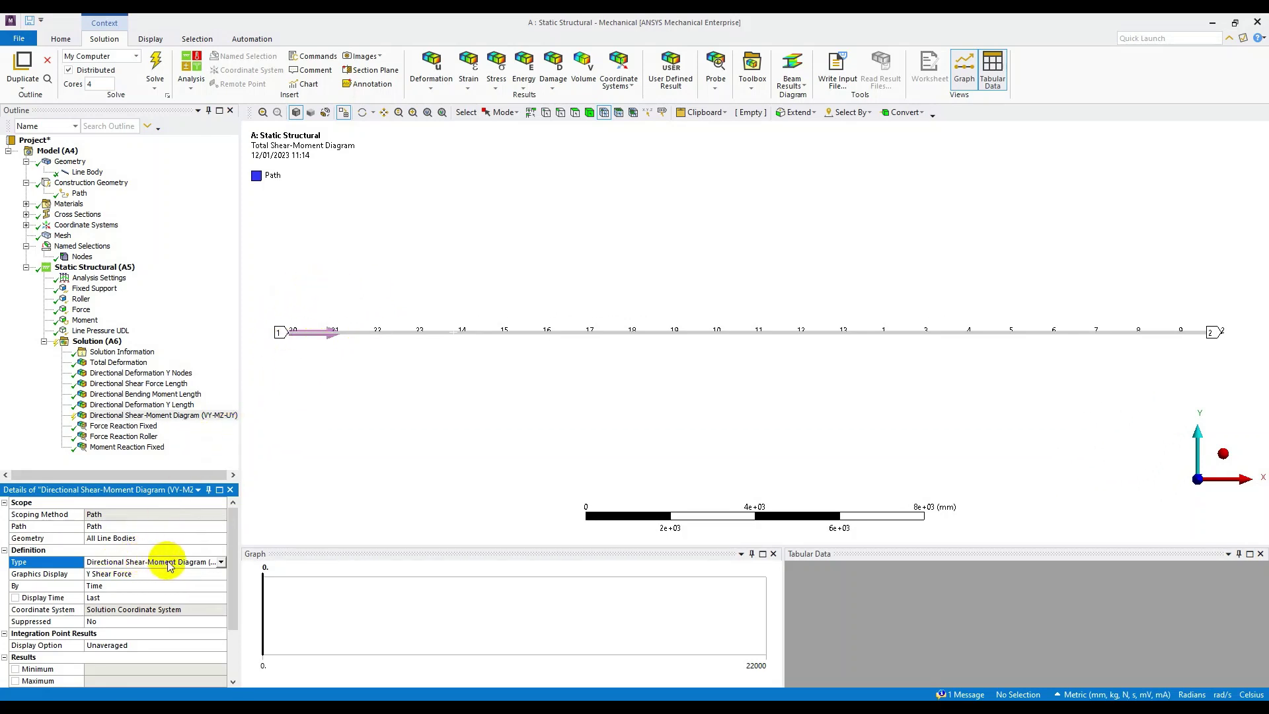
pyautogui.click(155, 63)
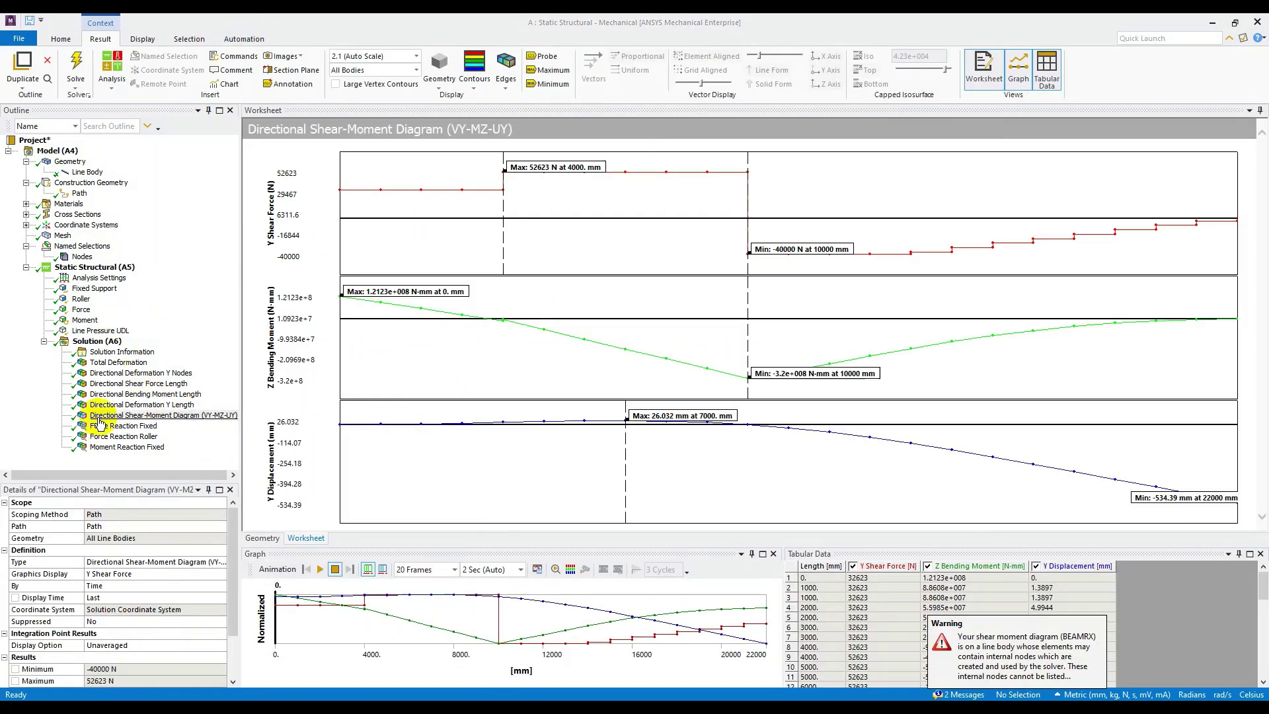
# - Examine the directional shear-moment diagram worksheet with the graph and tabular data temporarily hidden, and restore both views
pyautogui.click(190, 416)
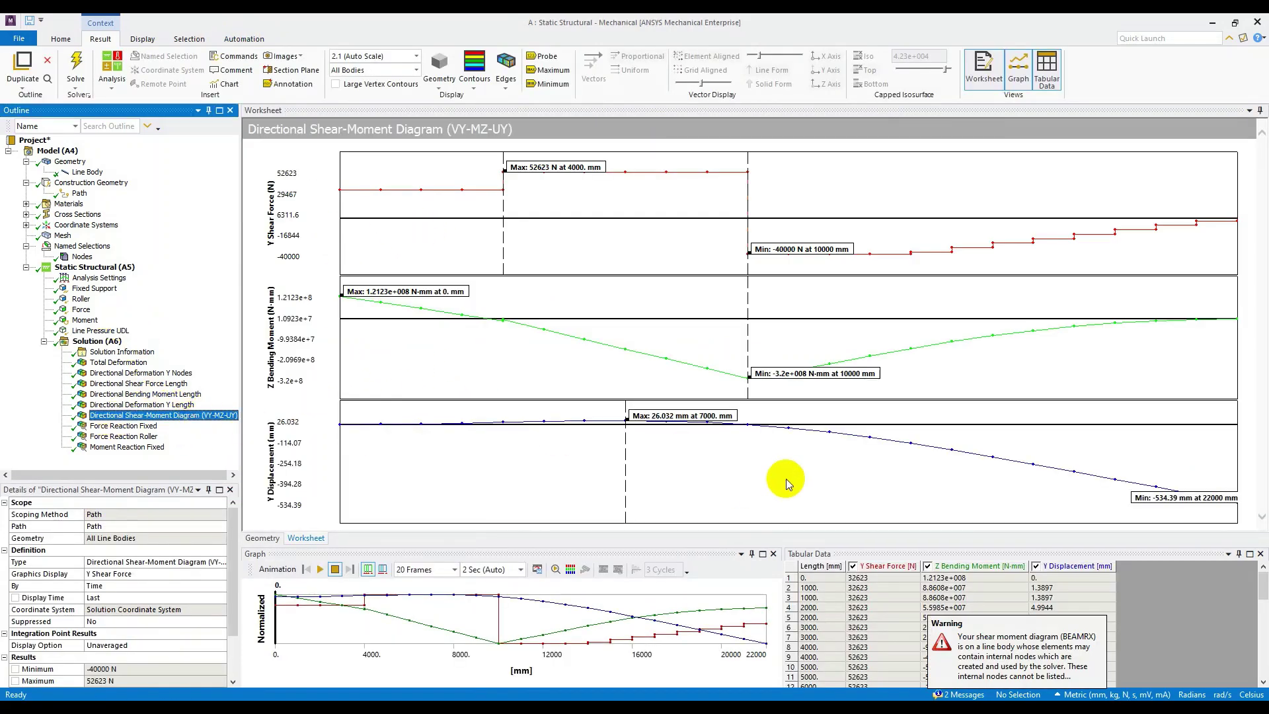
pyautogui.click(1018, 66)
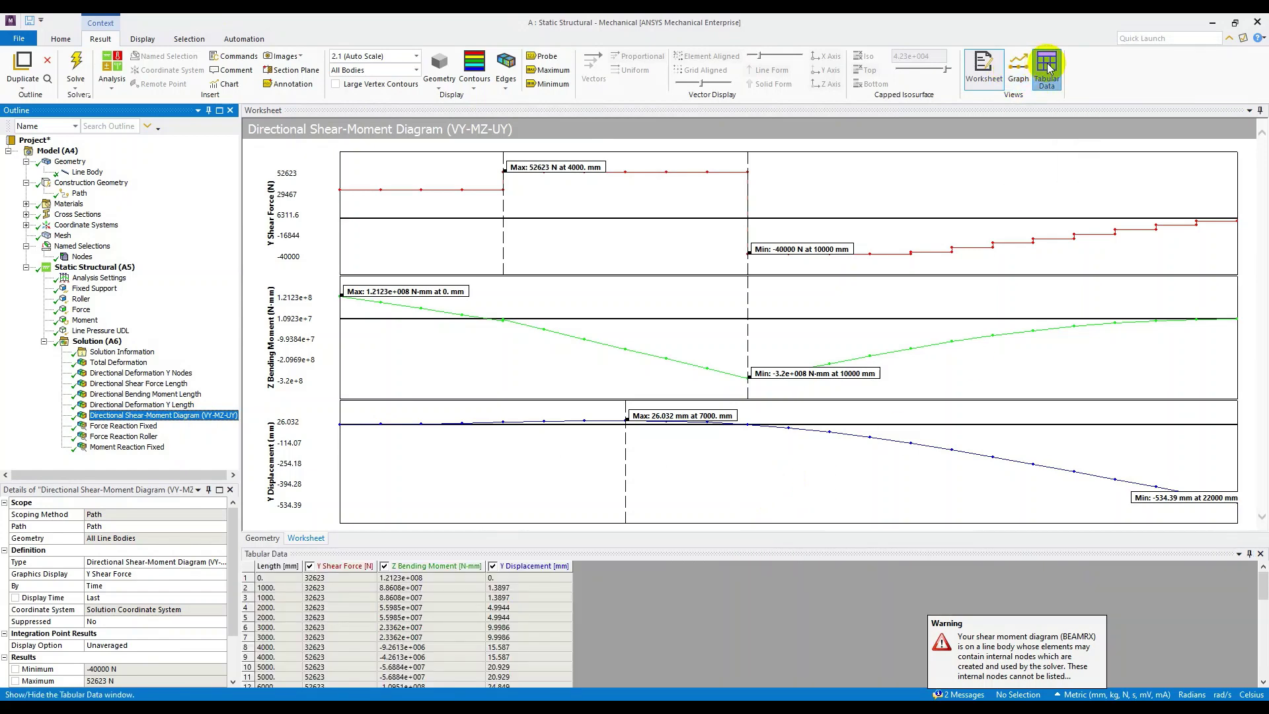
pyautogui.click(1048, 67)
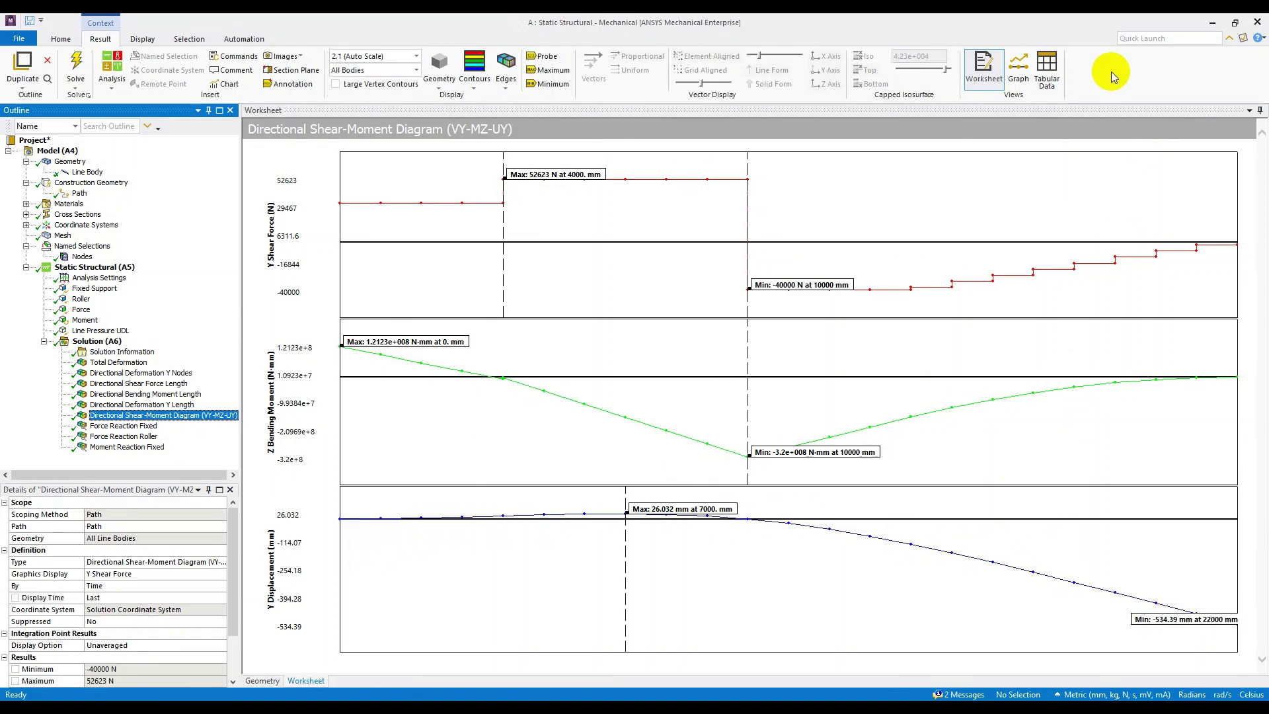
pyautogui.click(1020, 79)
pyautogui.click(1046, 66)
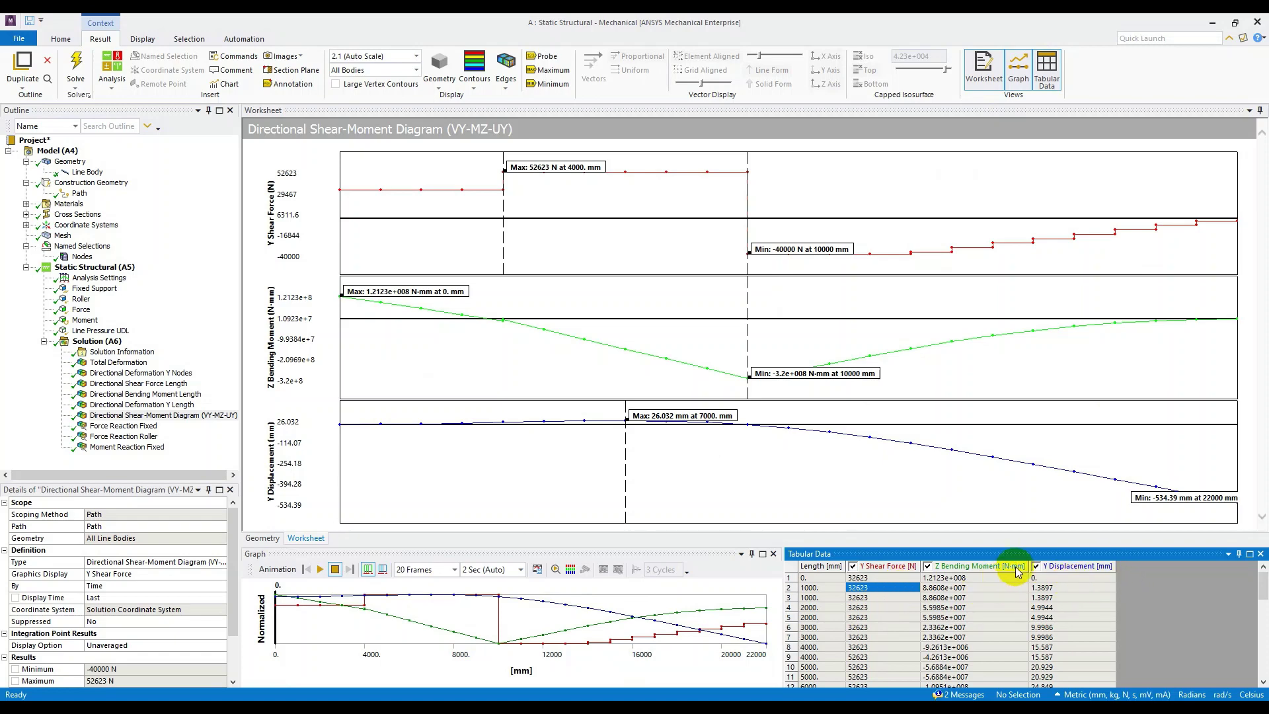
# - Switch the unit system to Metric (m, kg, N, s, V, A) and review the diagram's tabulated shear, moment and displacement values
pyautogui.click(1145, 695)
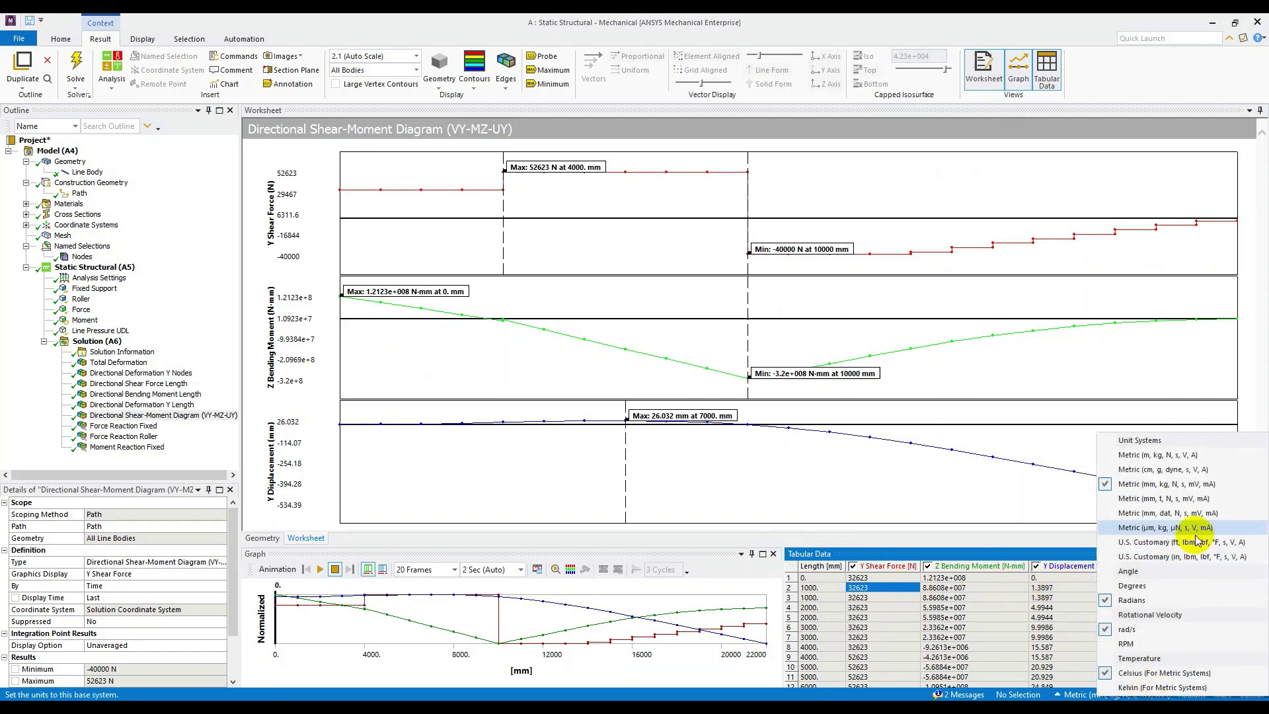
pyautogui.click(1179, 449)
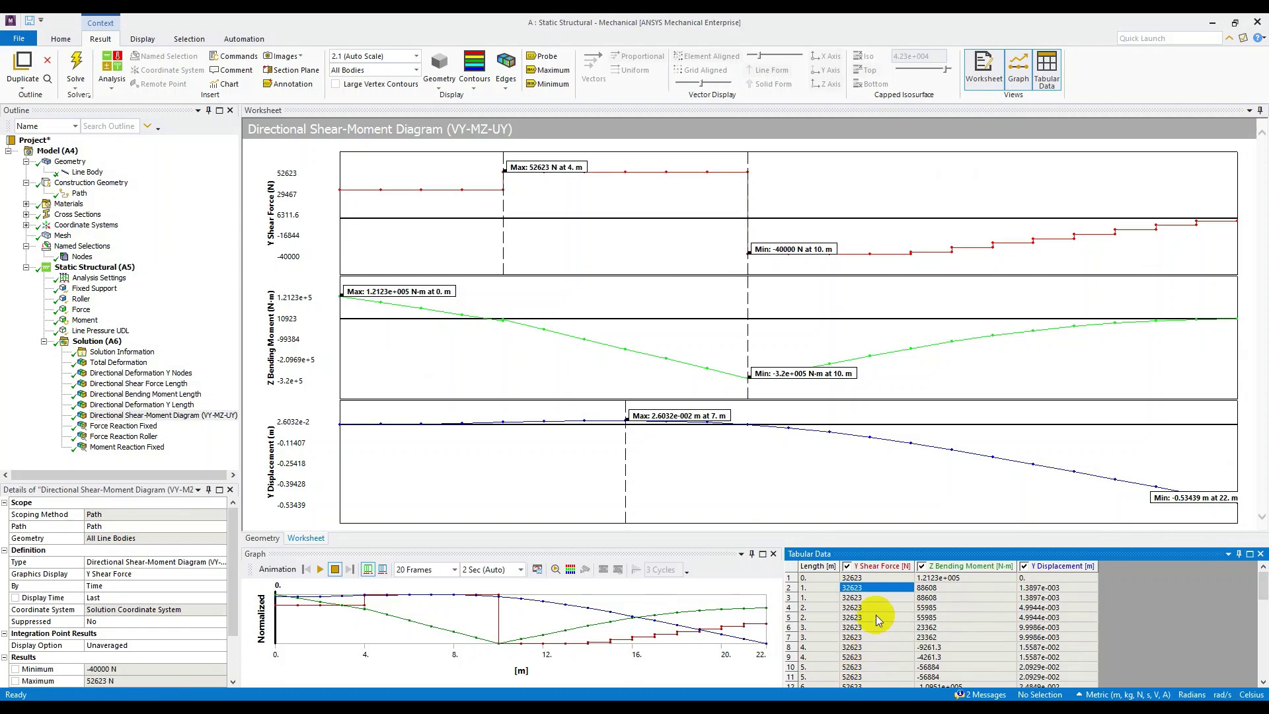
pyautogui.click(886, 577)
pyautogui.scroll(-10, 890, 598)
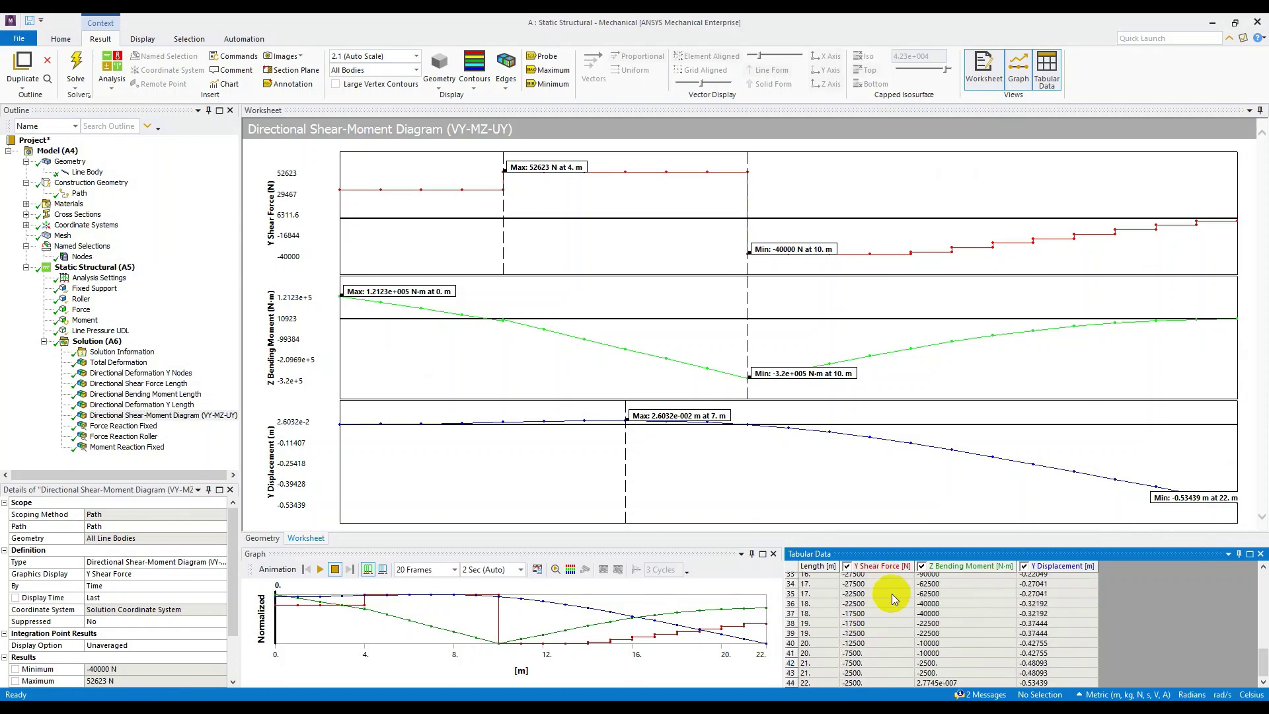
pyautogui.scroll(10, 892, 599)
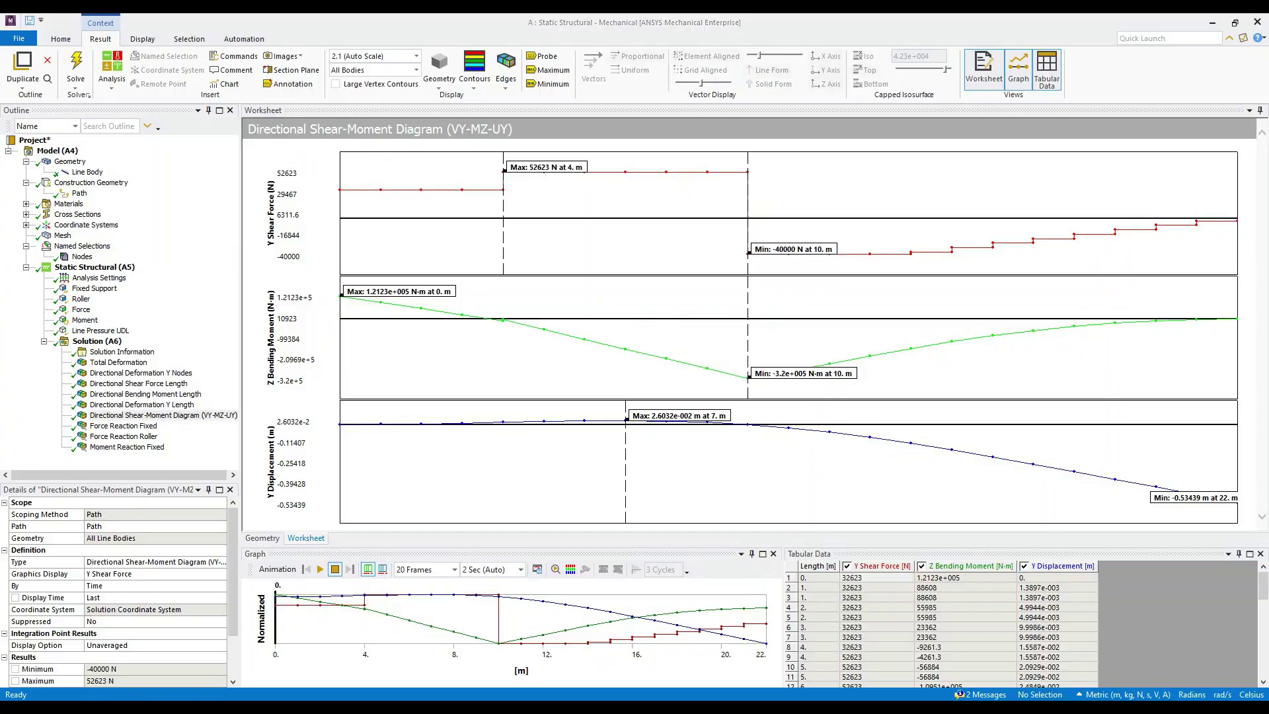
# - Switch to the PowerPoint slide listing the steps for beam analysis
pyautogui.hotkey('alt', 'Tab')
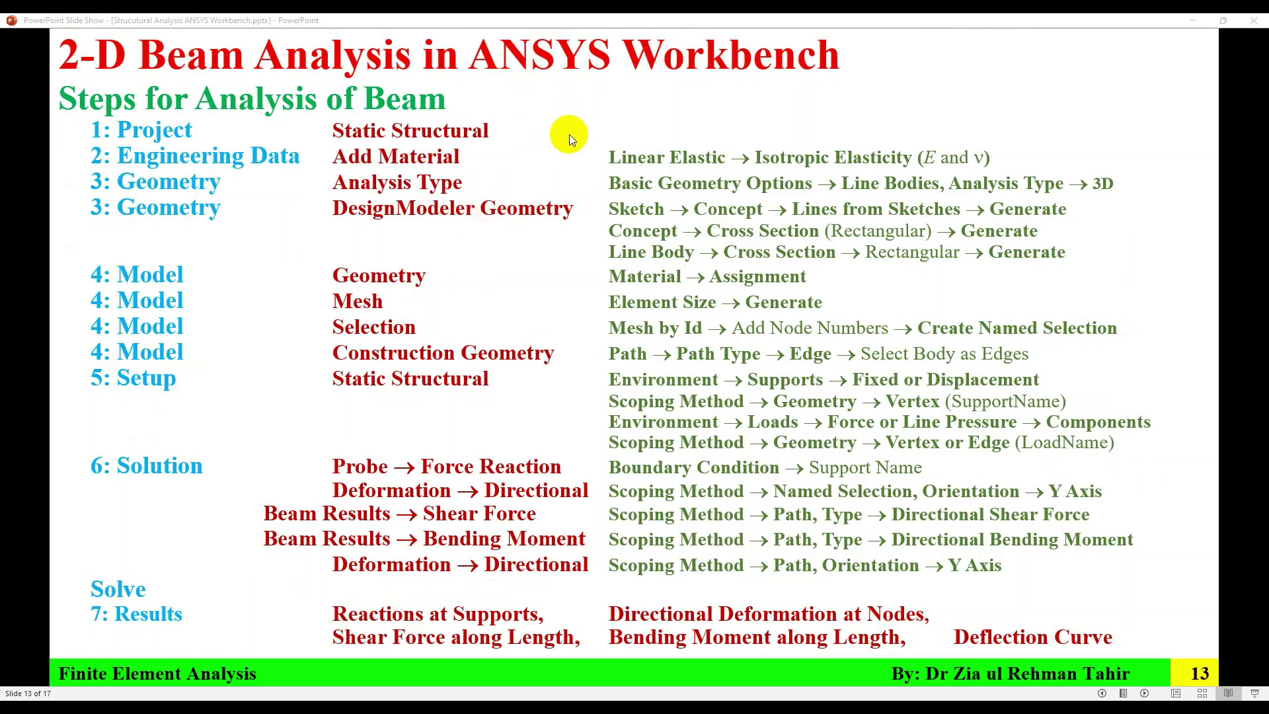